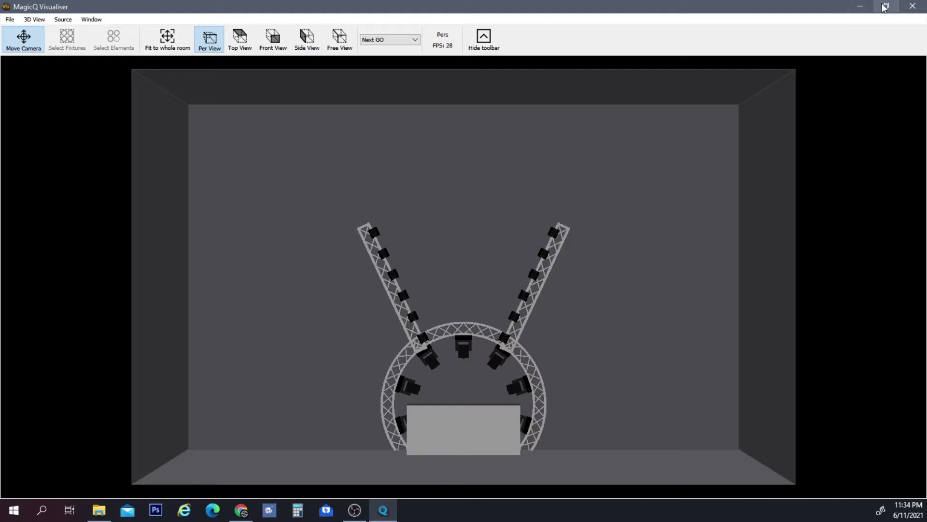
- Show the maximised MagicQ console with the Visualiser as a smaller floating window over its upper part
click(886, 5)
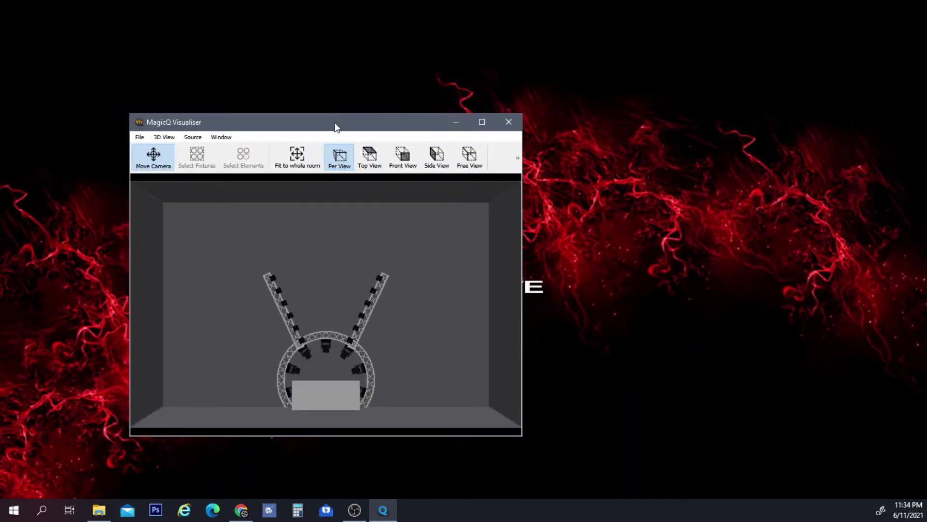
drag(338, 124, 701, 29)
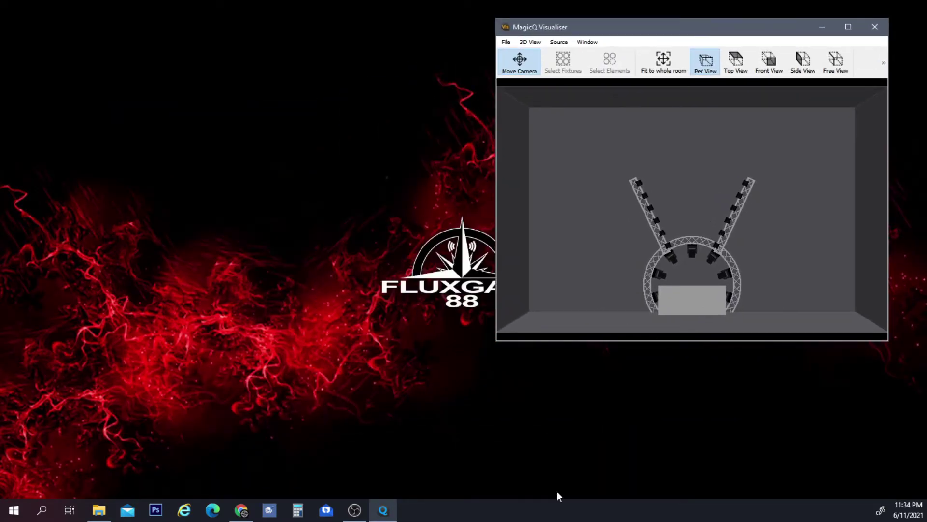
click(383, 510)
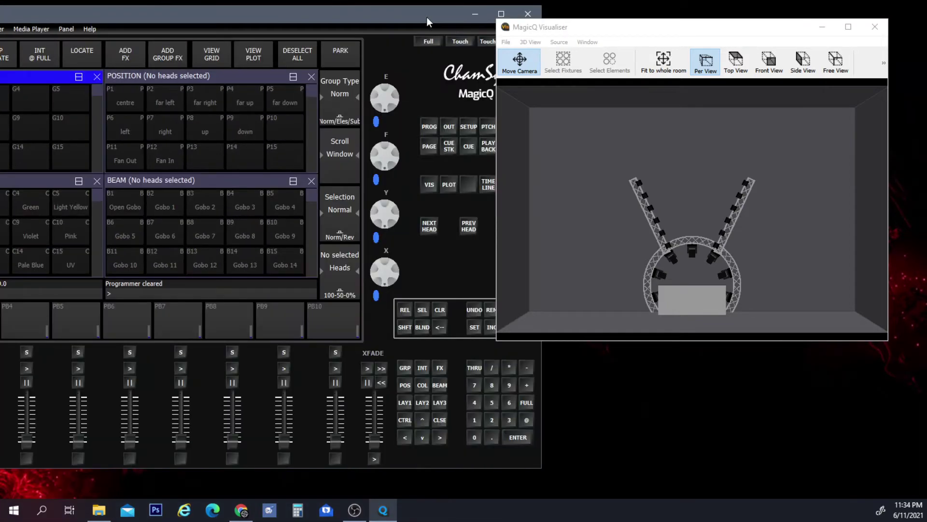
double_click(427, 16)
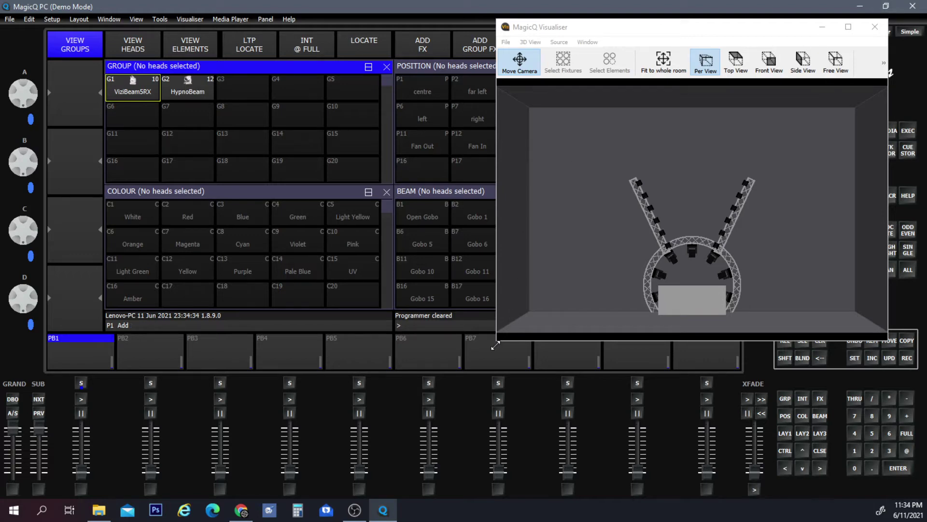
drag(496, 340, 616, 281)
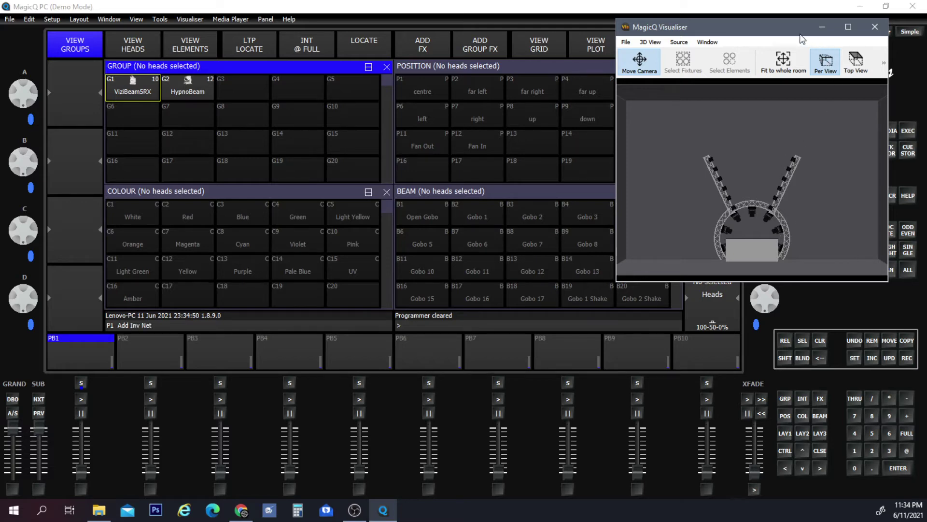
- Open the patch's visualiser view on the attach objects list and move the Visualiser window clear of the object data
drag(801, 38, 442, 153)
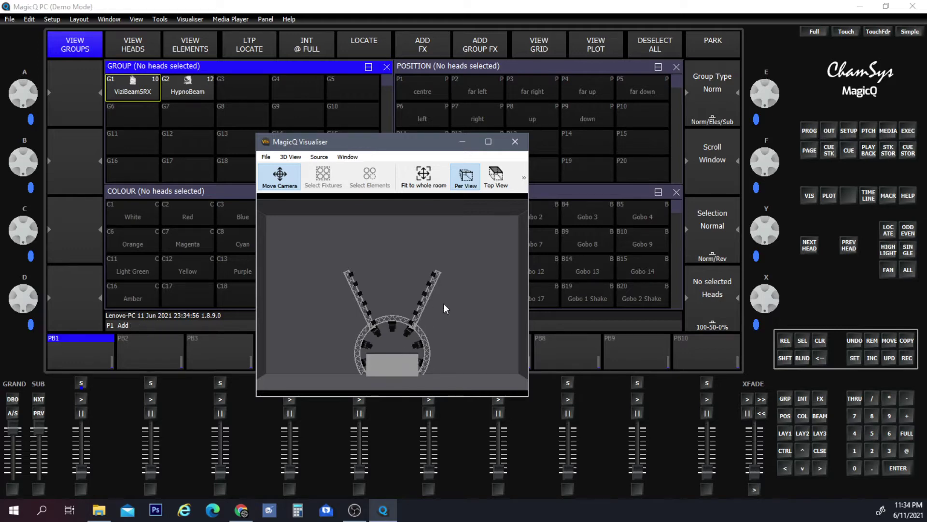
click(869, 131)
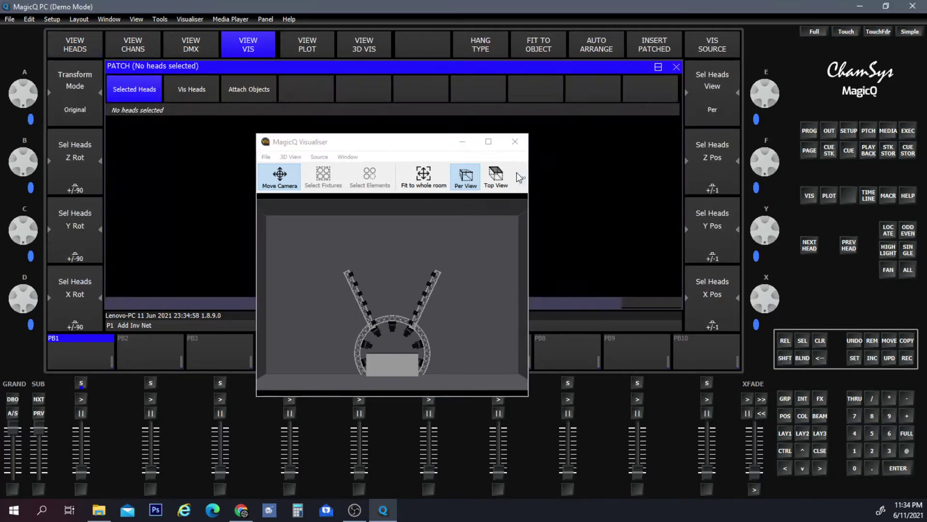
drag(414, 143, 773, 102)
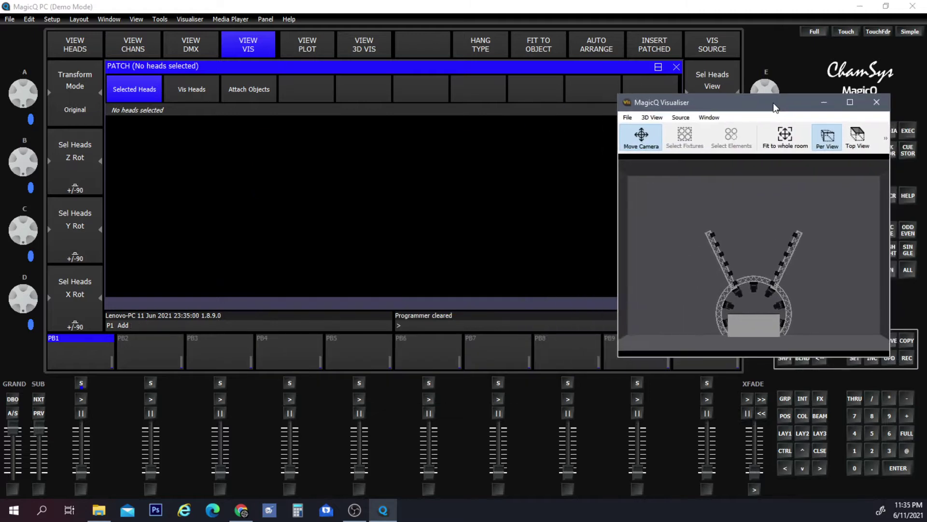
click(251, 88)
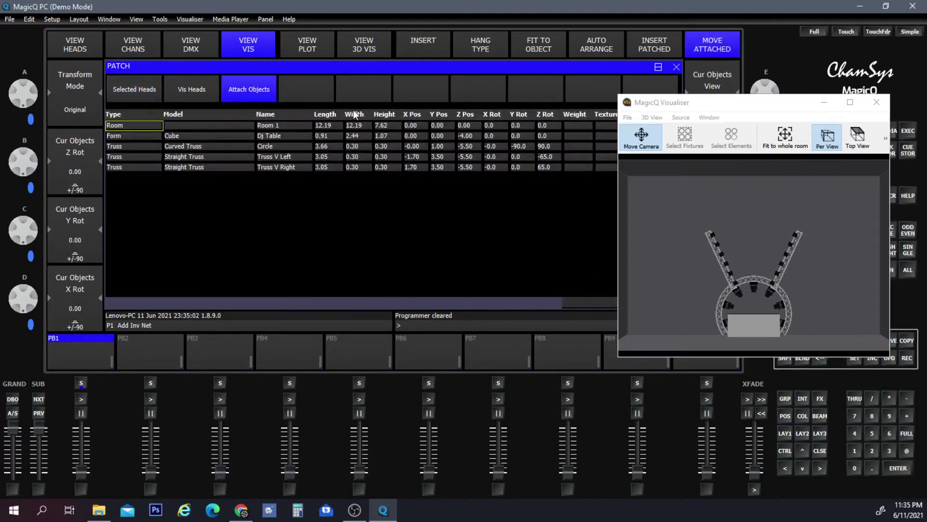
- Insert a new truss object and rename it Circle 2
click(430, 46)
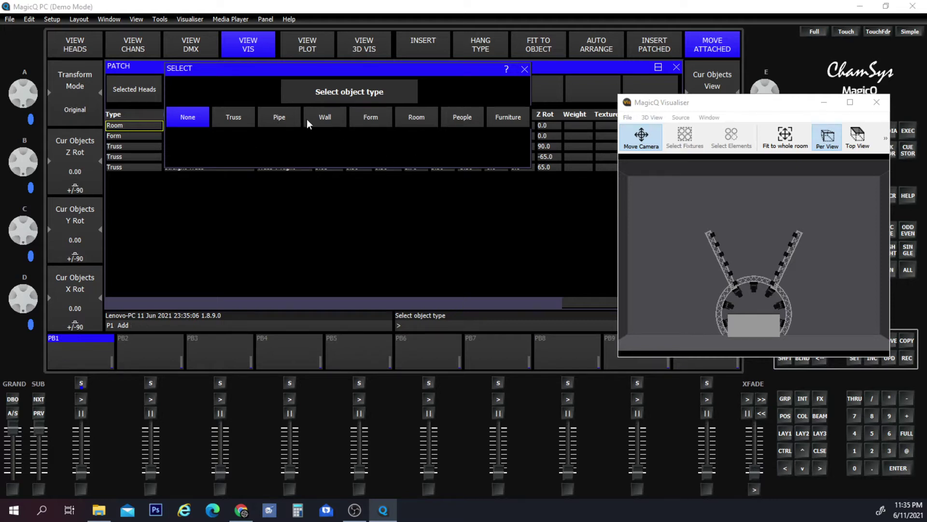
click(239, 123)
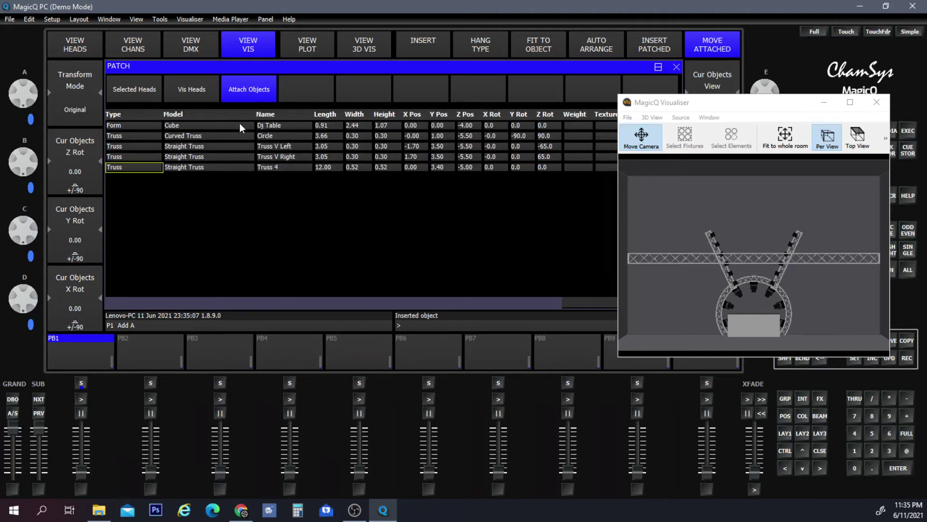
click(280, 166)
click(280, 166)
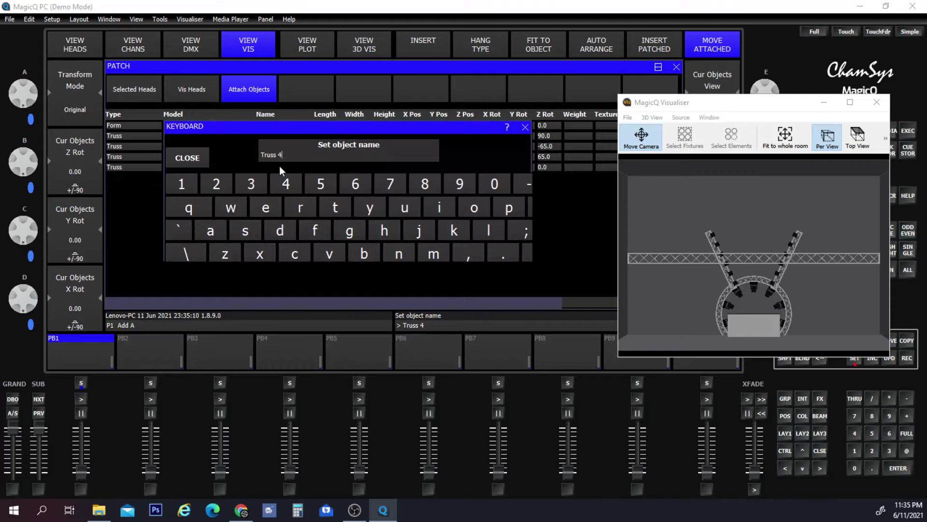
key(BackSpace)
key(BackSpace)
key(BackSpace)
key(BackSpace)
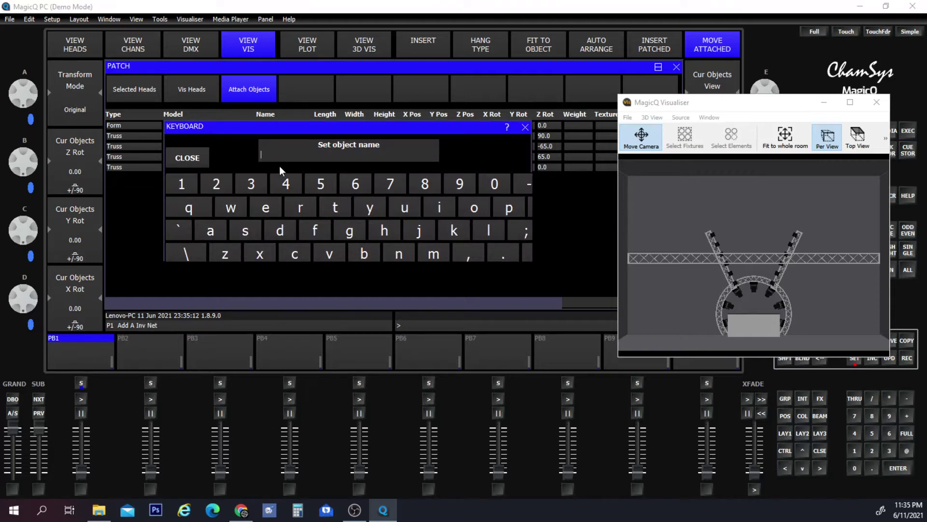
text(Circle 2)
key(Return)
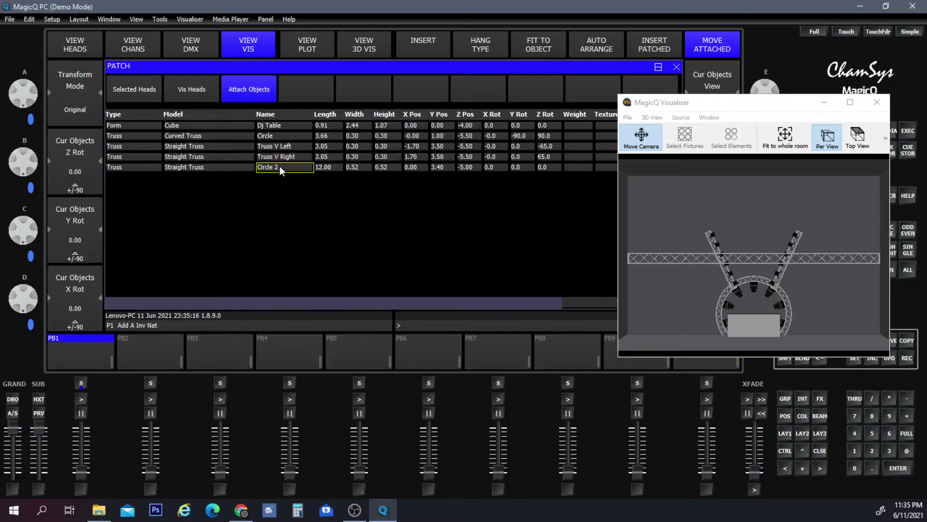
- Change the Circle 2 truss to the Curved Truss model and set its length to 3.66
double_click(207, 170)
click(379, 116)
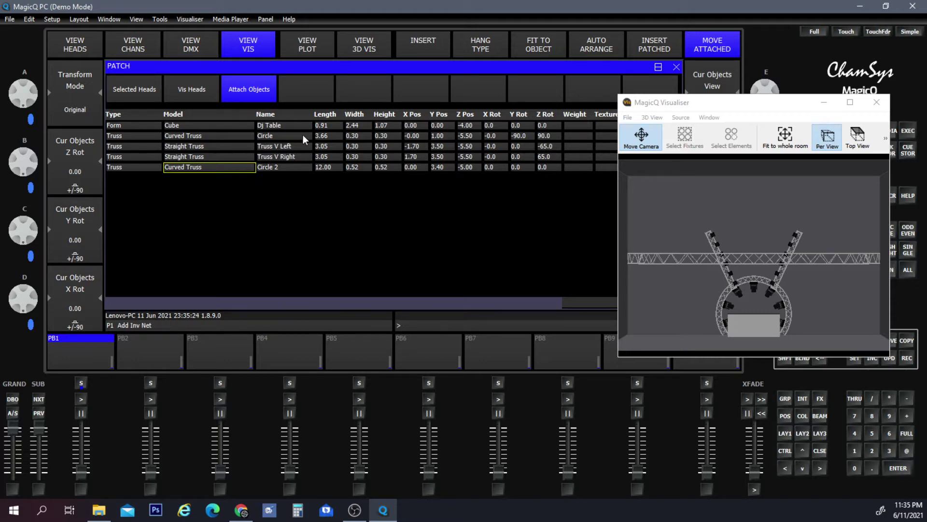
click(329, 166)
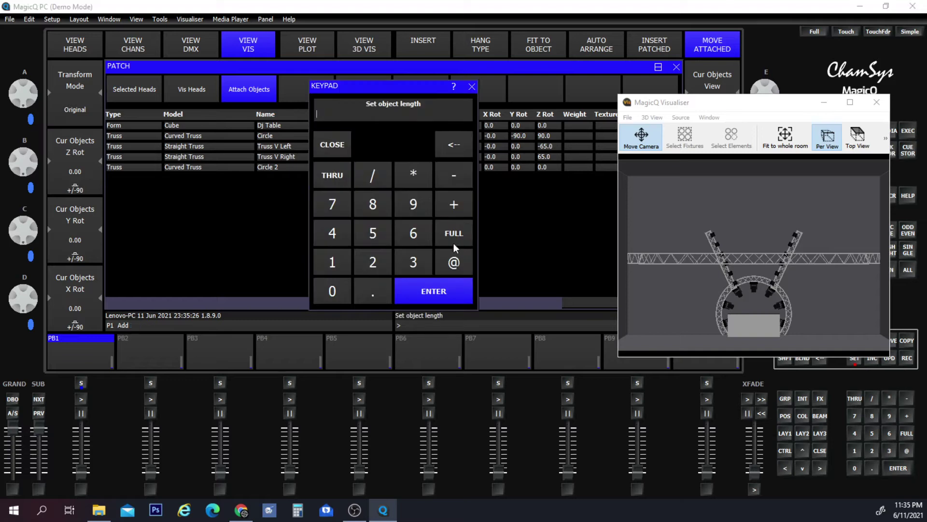
click(411, 266)
click(374, 291)
click(410, 238)
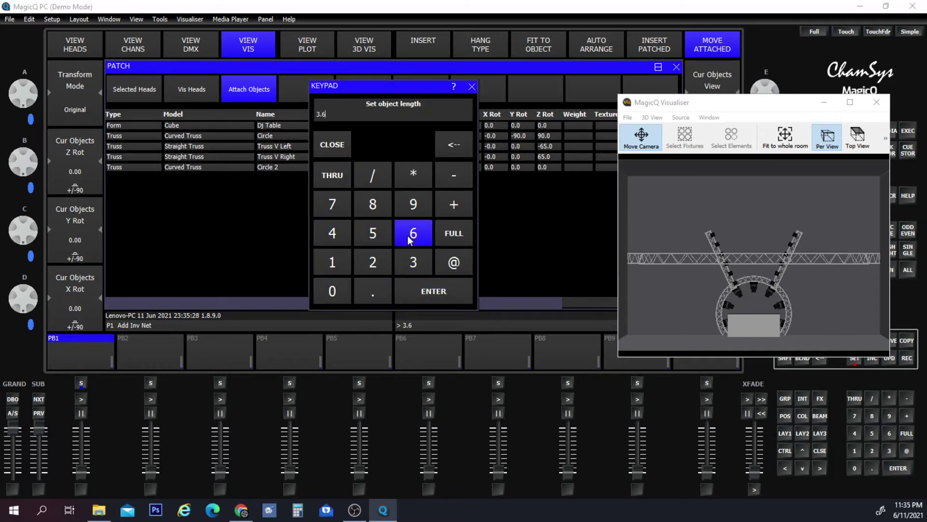
click(426, 290)
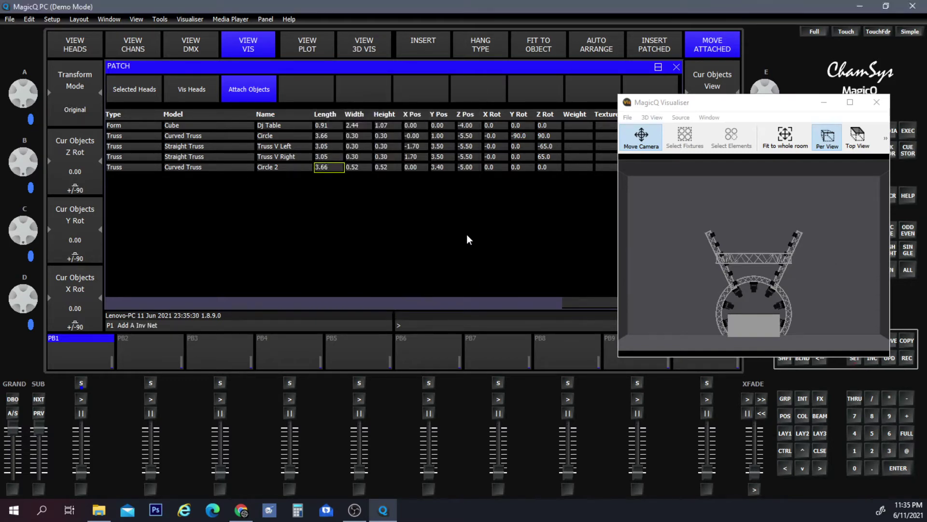
- Set both the width and the height of the Circle 2 truss to 0.30
click(354, 167)
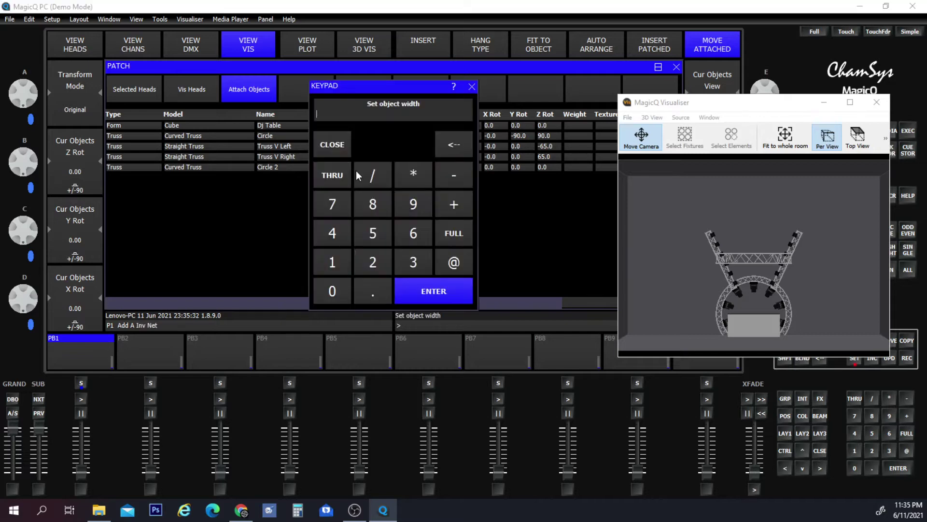
click(363, 299)
click(413, 264)
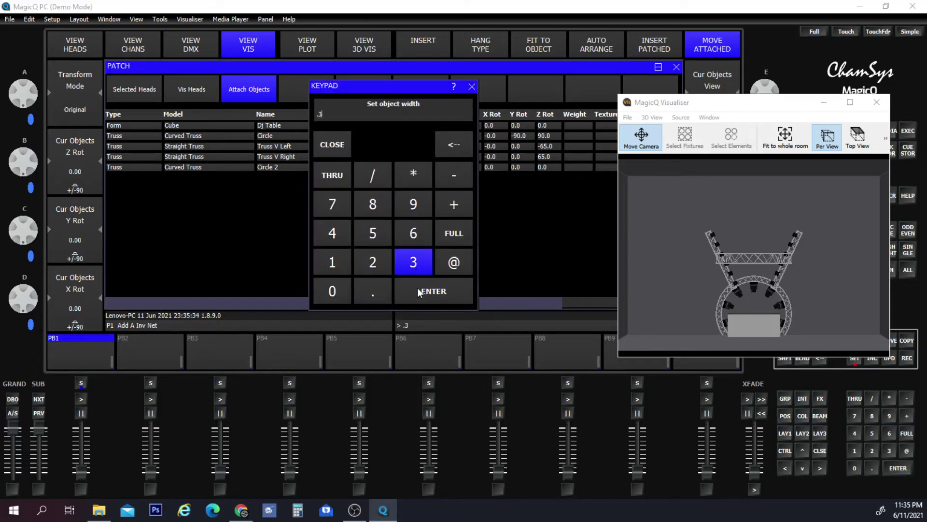
click(433, 290)
click(382, 167)
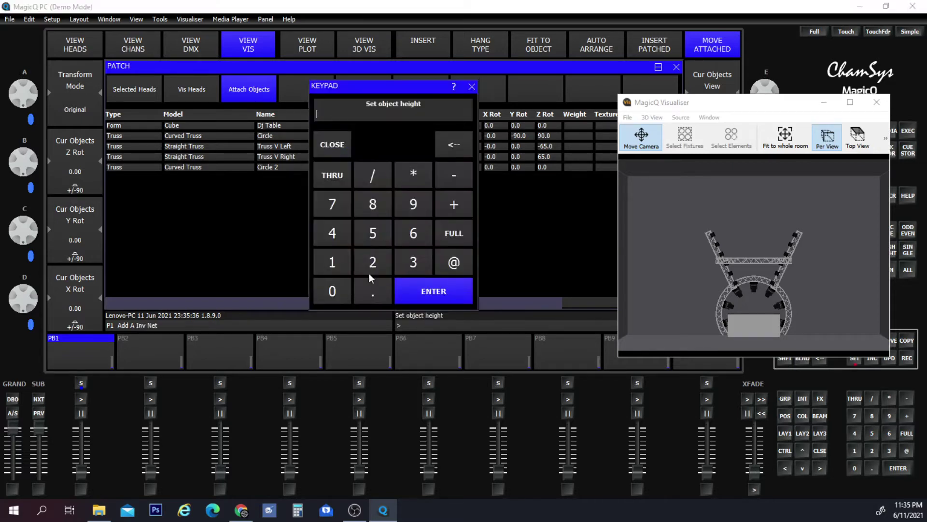
click(367, 291)
click(414, 262)
click(434, 290)
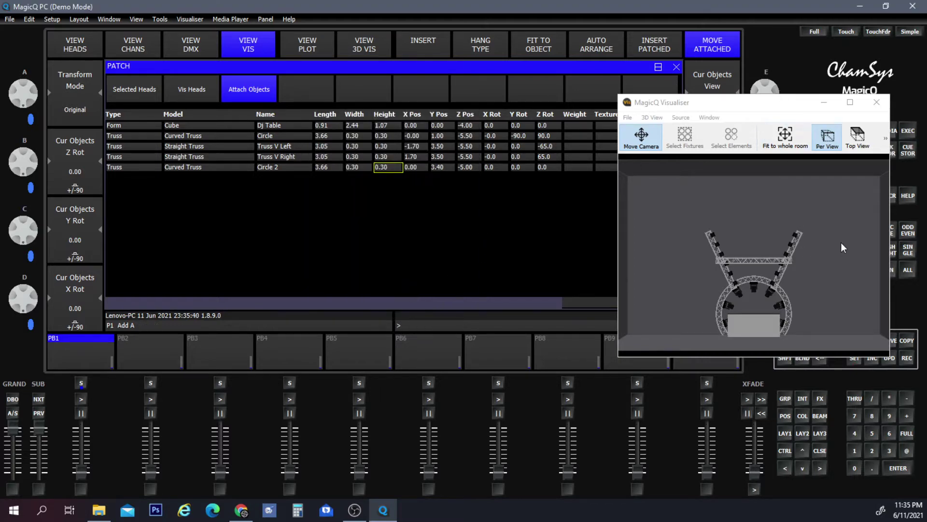
- Set the Z position of the Circle 2 truss to -2.00 to bring it forward of the DJ table
drag(831, 243, 826, 193)
mouse_move(824, 295)
mouse_down()
mouse_move(825, 176)
mouse_move(825, 303)
mouse_move(837, 262)
mouse_move(819, 324)
mouse_move(821, 275)
mouse_move(820, 308)
mouse_up()
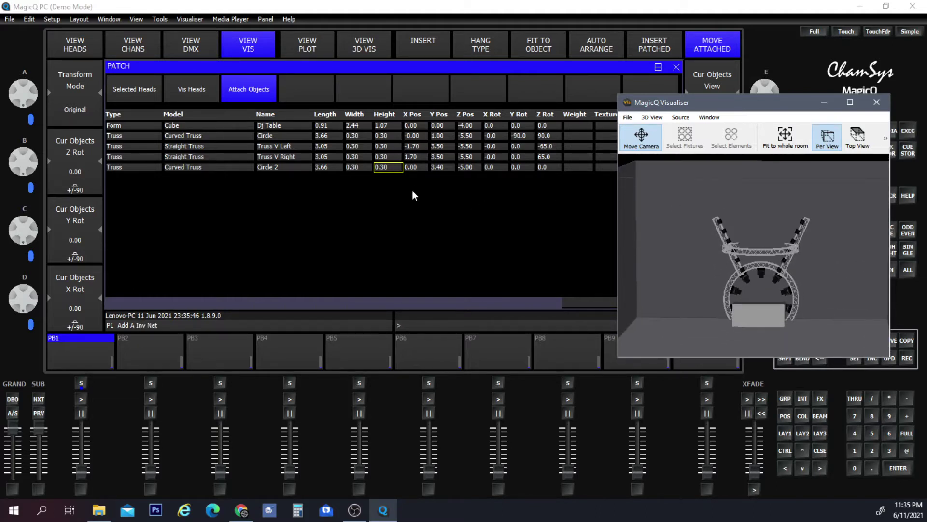
click(472, 167)
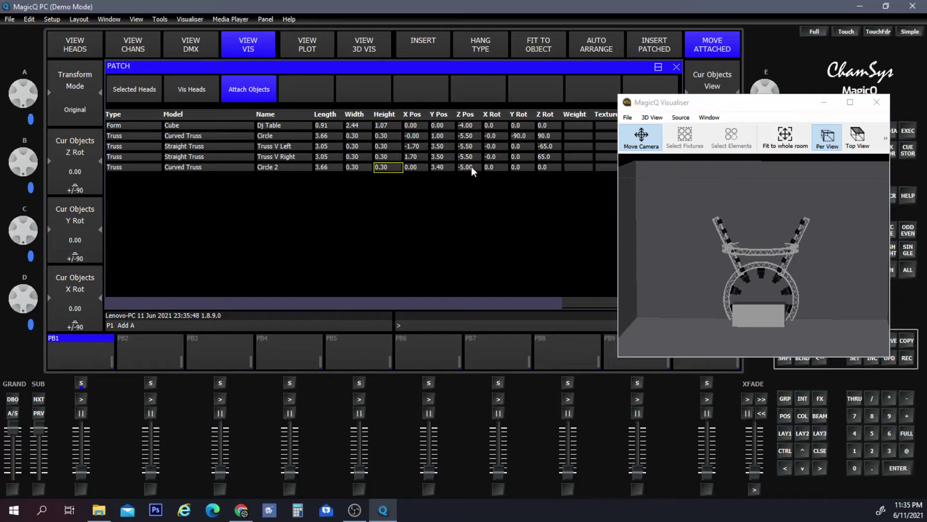
click(471, 166)
click(372, 261)
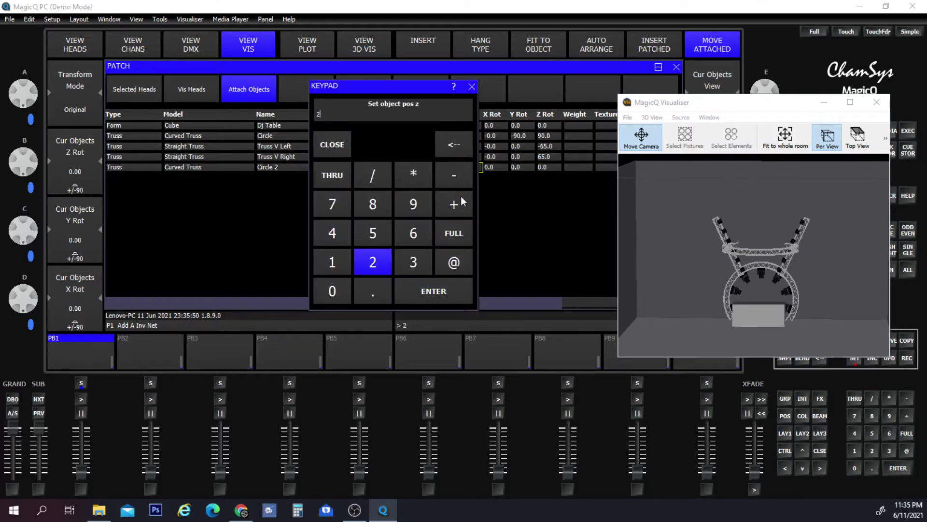
click(454, 143)
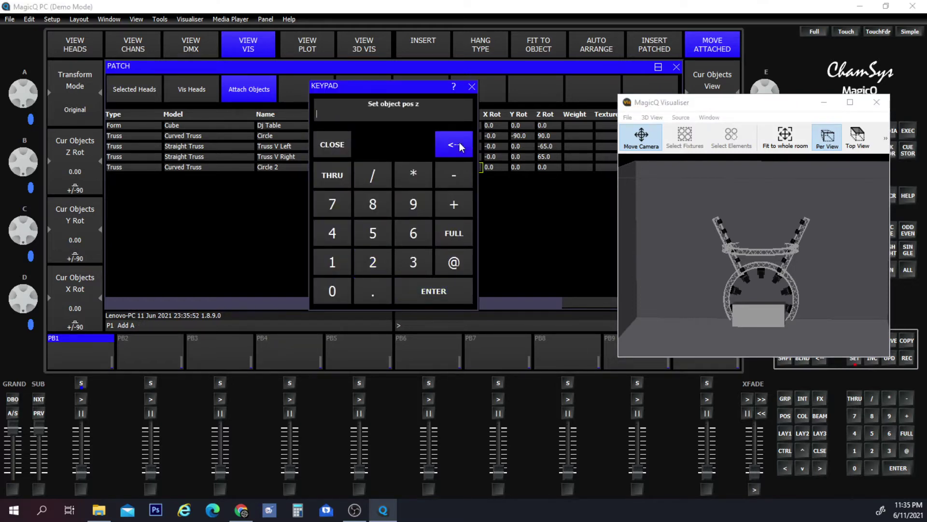
click(454, 177)
click(374, 260)
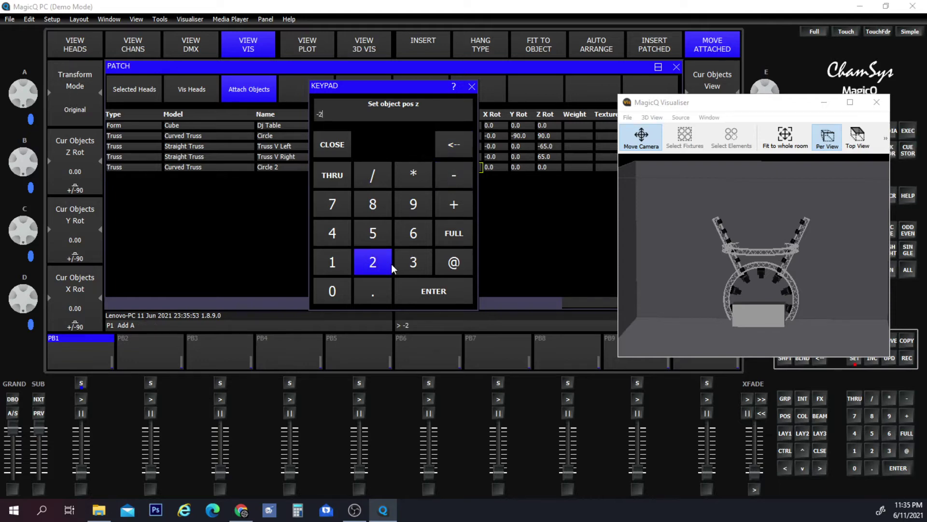
click(422, 289)
drag(816, 298, 726, 309)
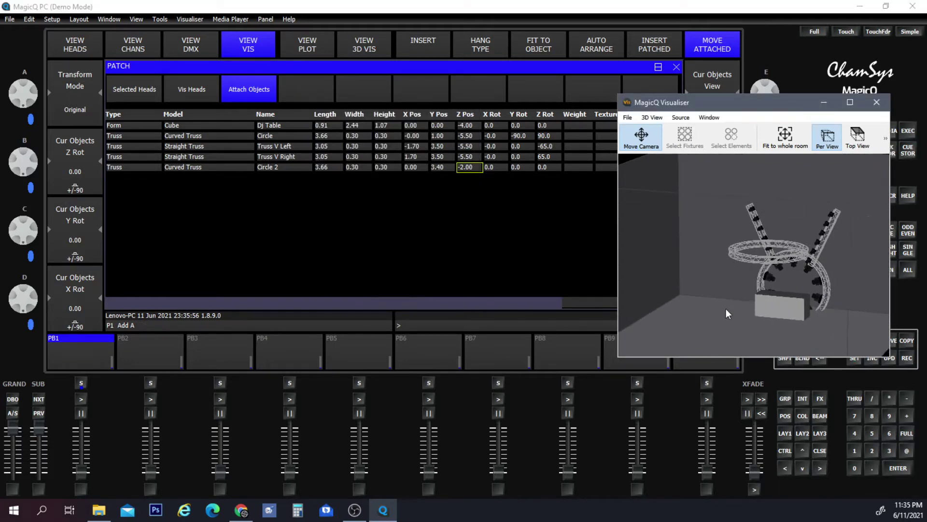
- Show the room in top view and set Param 1 of the Circle 2 truss to 225
click(857, 145)
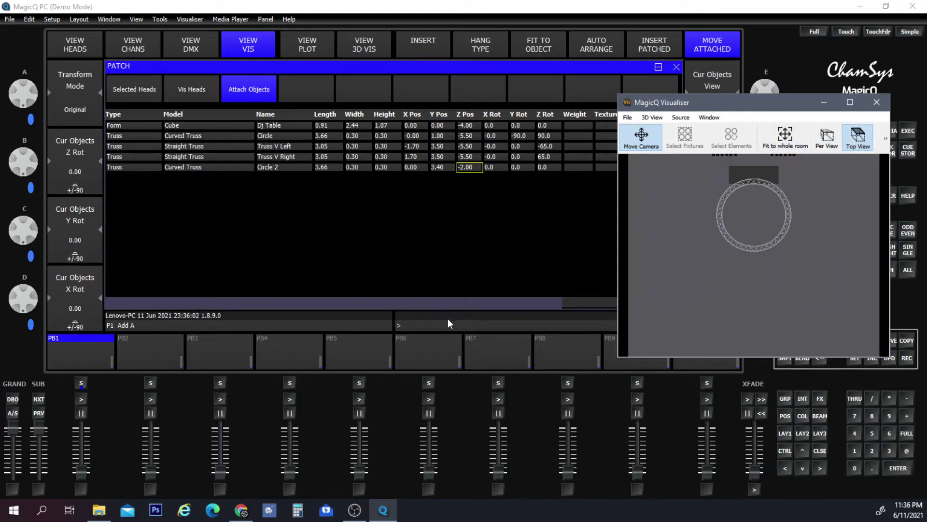
drag(463, 299, 581, 300)
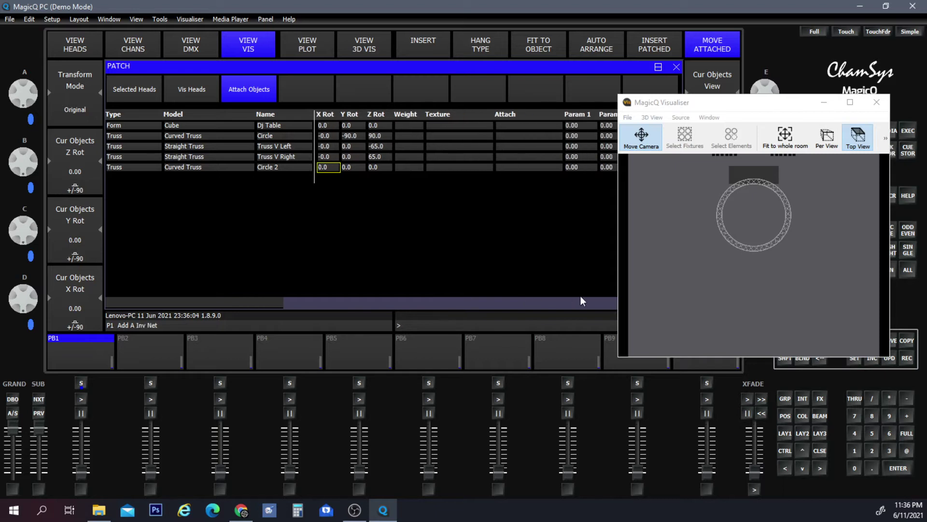
click(582, 164)
click(581, 164)
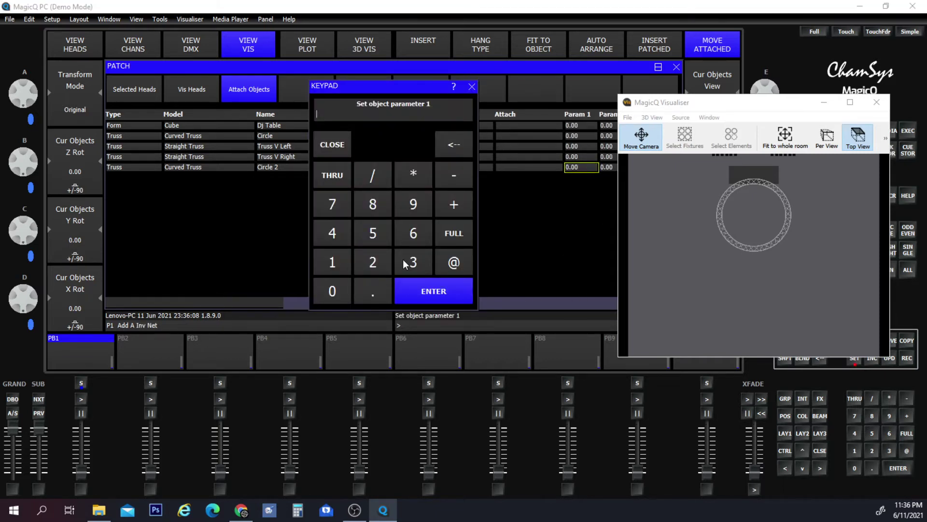
click(373, 261)
click(373, 261)
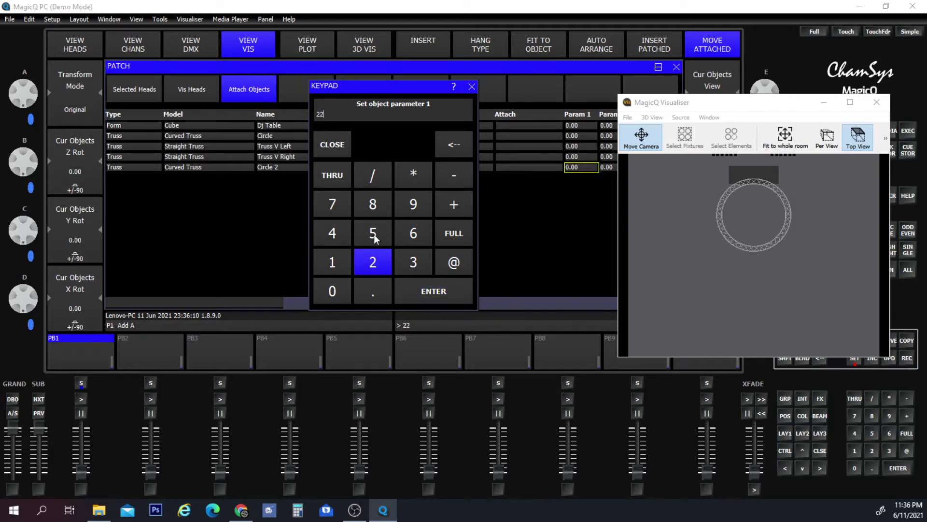
click(374, 234)
click(432, 292)
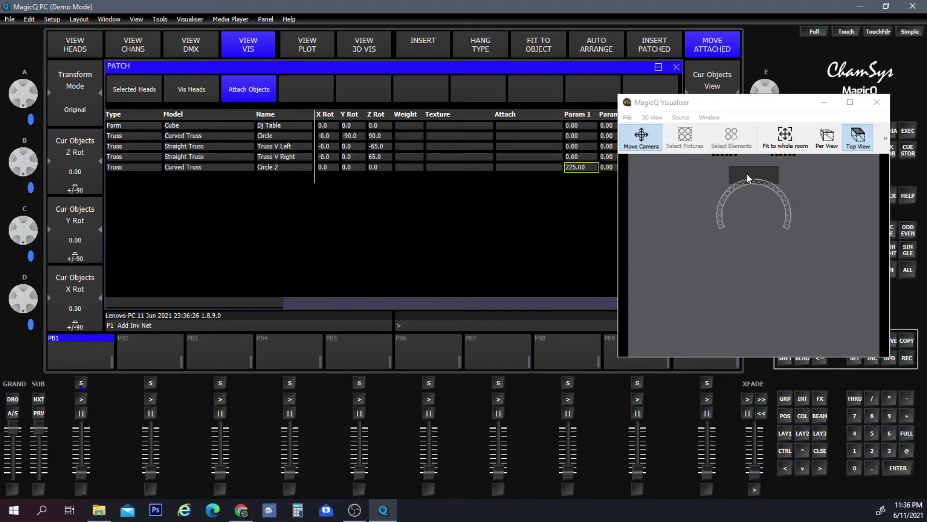
- Set Param 1 of the Circle 2 truss to 200 to shorten its arc
click(587, 167)
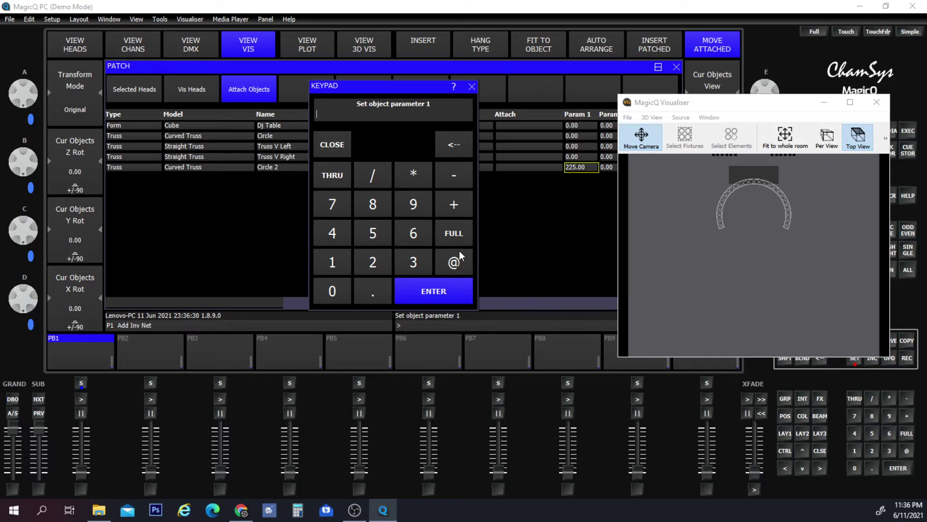
click(360, 268)
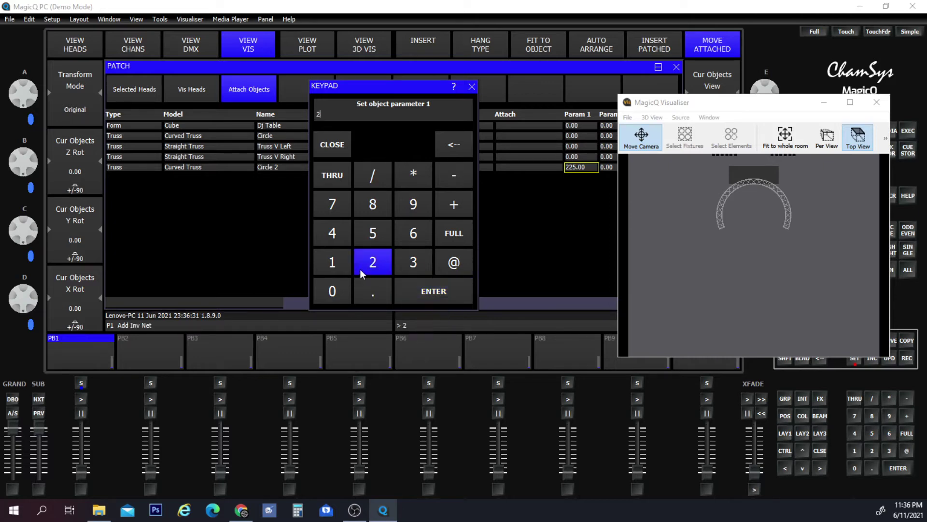
click(341, 295)
click(430, 292)
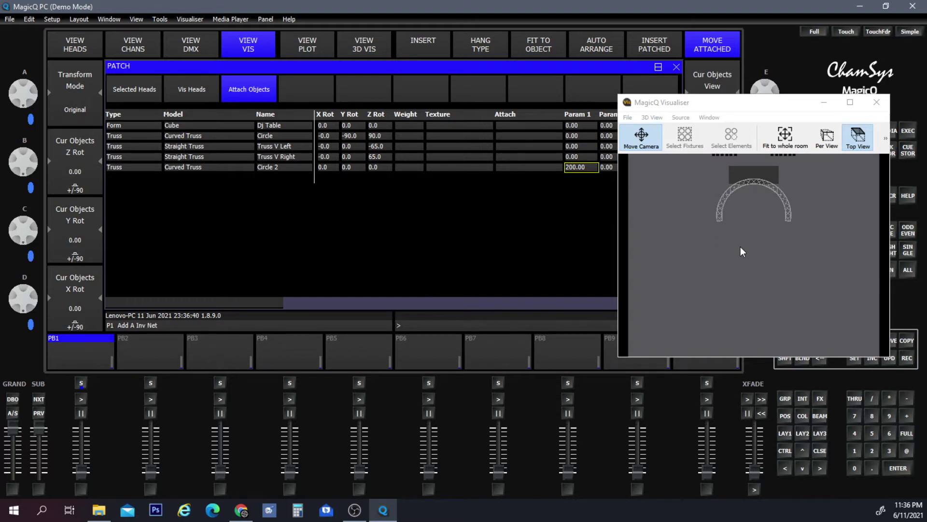
click(776, 146)
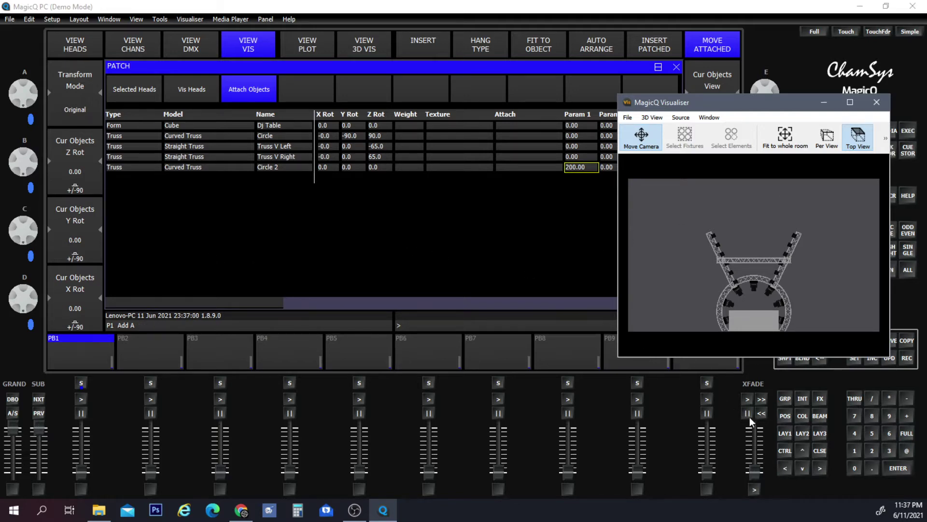
- Select the ViziBeam5RX group and fit its heads to the Circle 2 truss in the visualiser patch
click(791, 436)
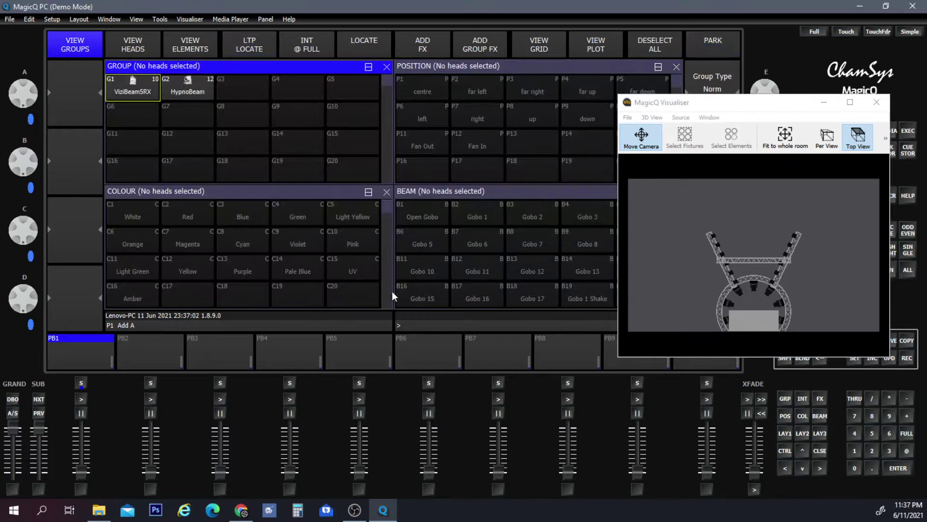
click(133, 89)
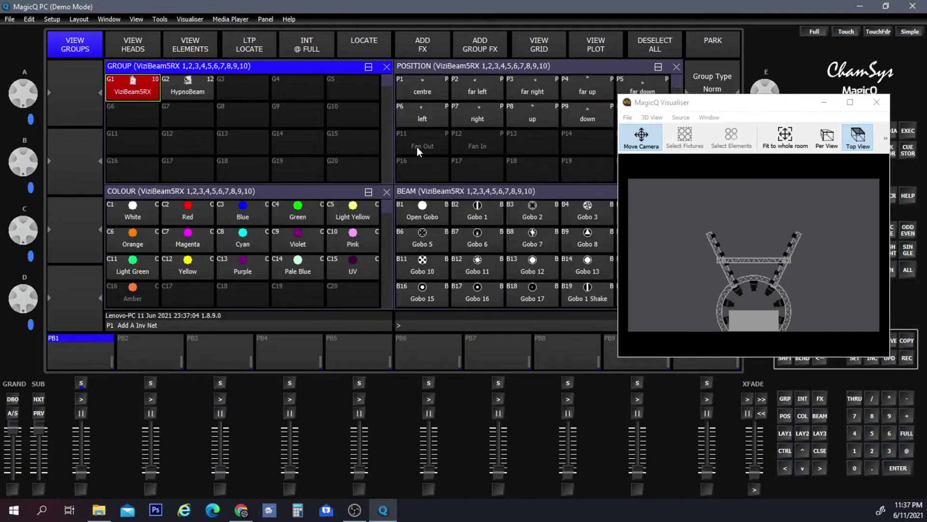
drag(756, 106, 493, 225)
click(870, 131)
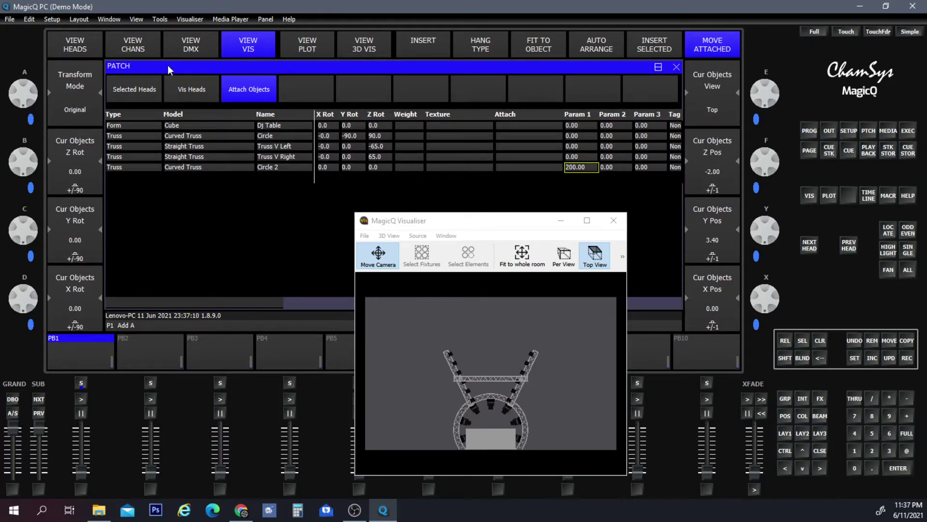
click(135, 89)
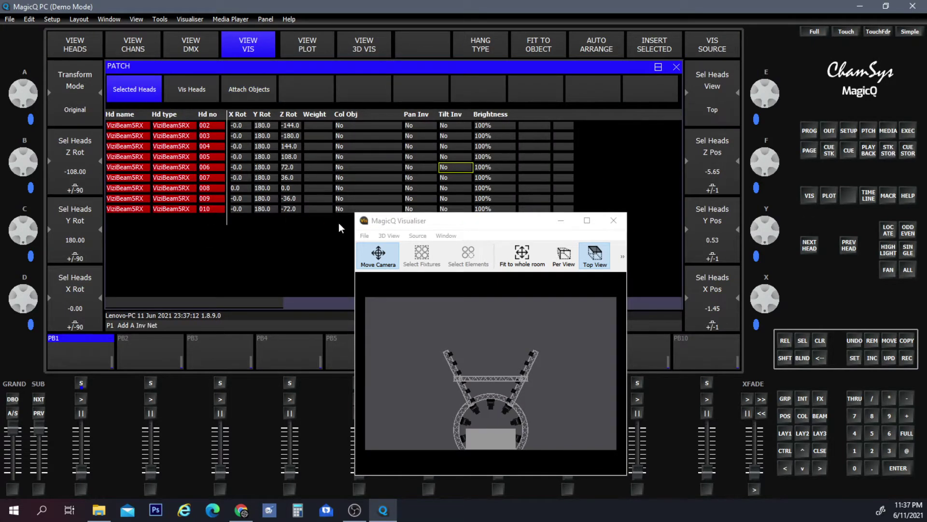
click(544, 42)
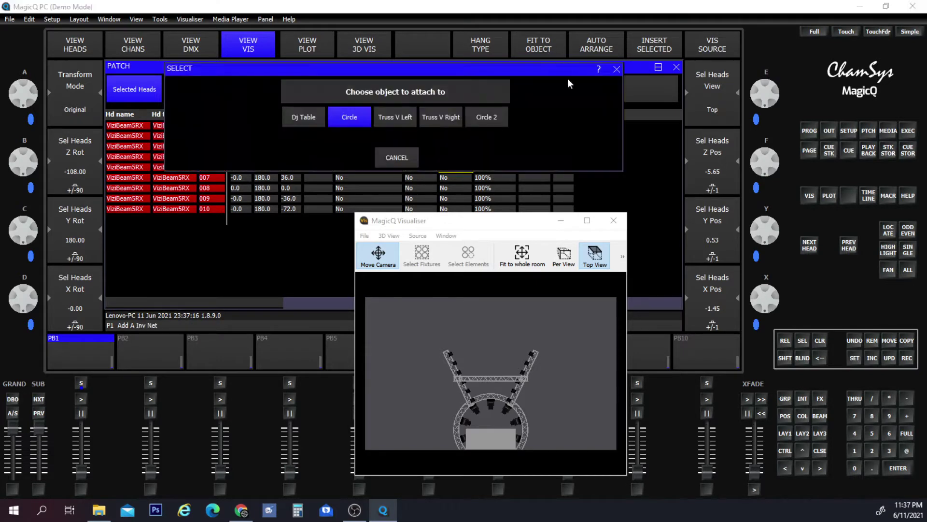
click(498, 118)
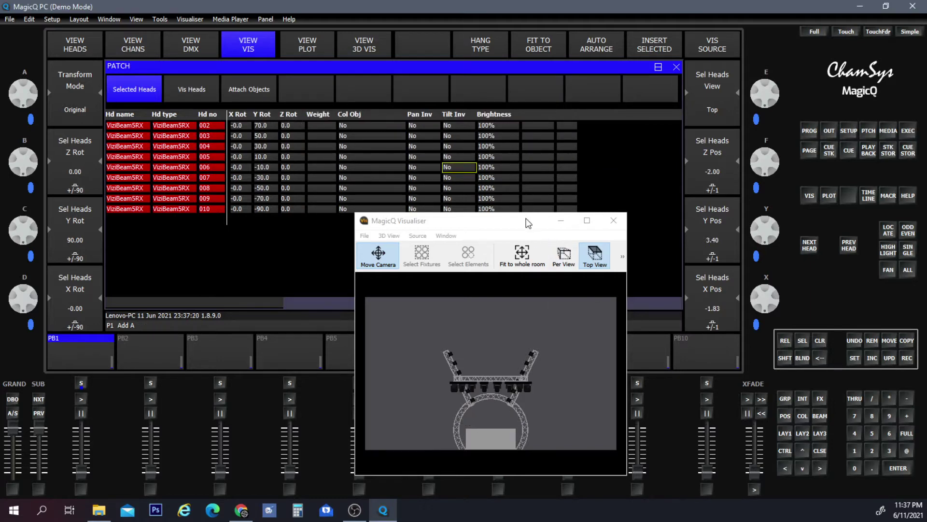
drag(527, 214, 672, 132)
drag(708, 289, 719, 329)
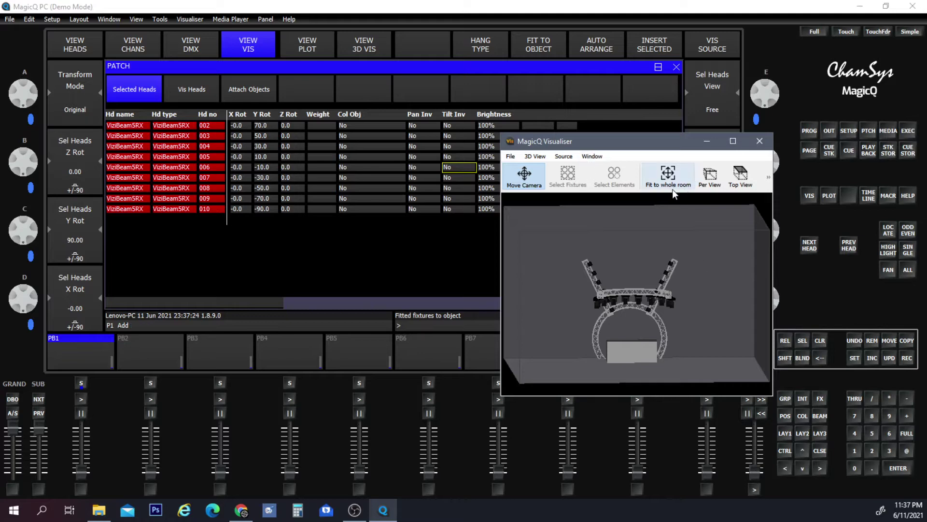
click(740, 176)
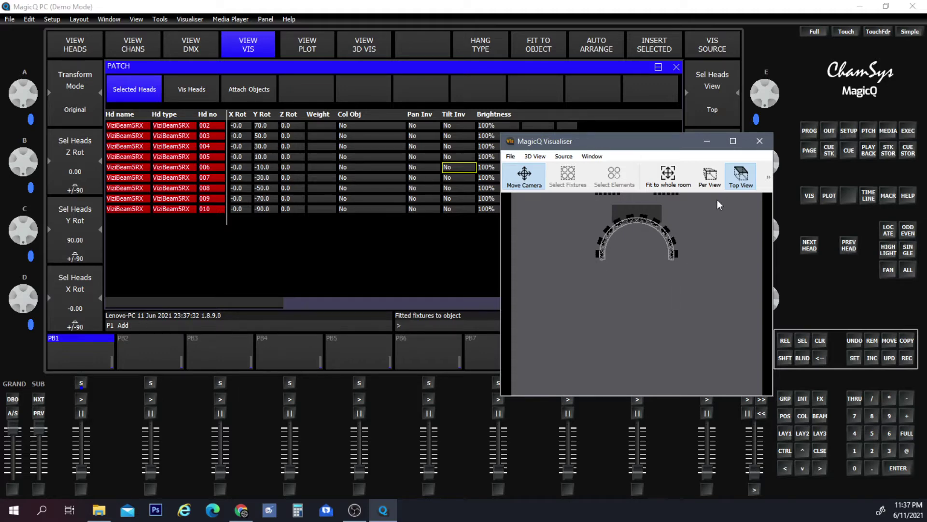
click(671, 182)
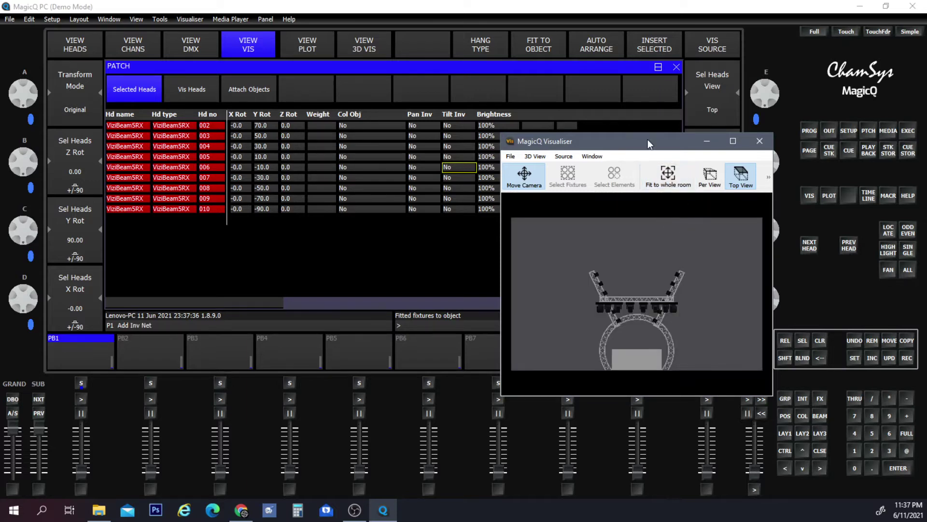
- Set the Z rotation of the Circle 2 truss to 90 in the list of attach objects
drag(647, 139, 541, 259)
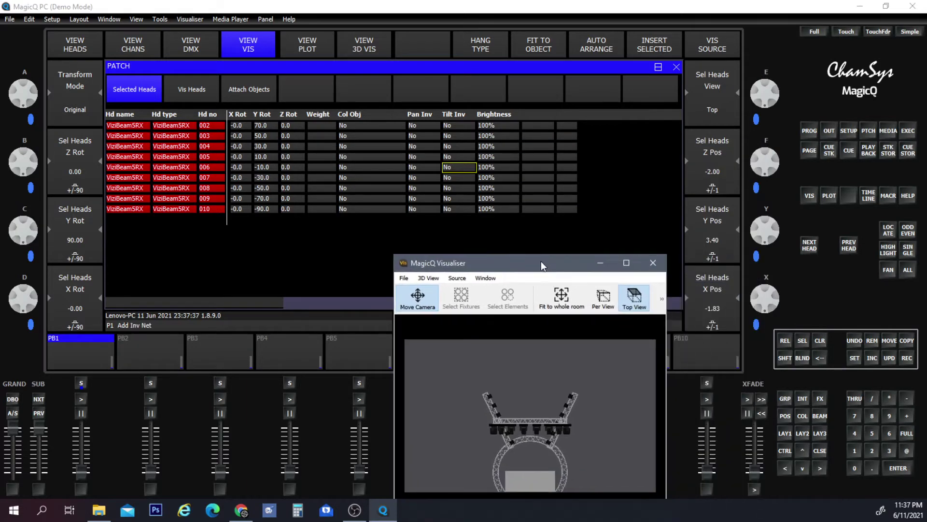
click(242, 87)
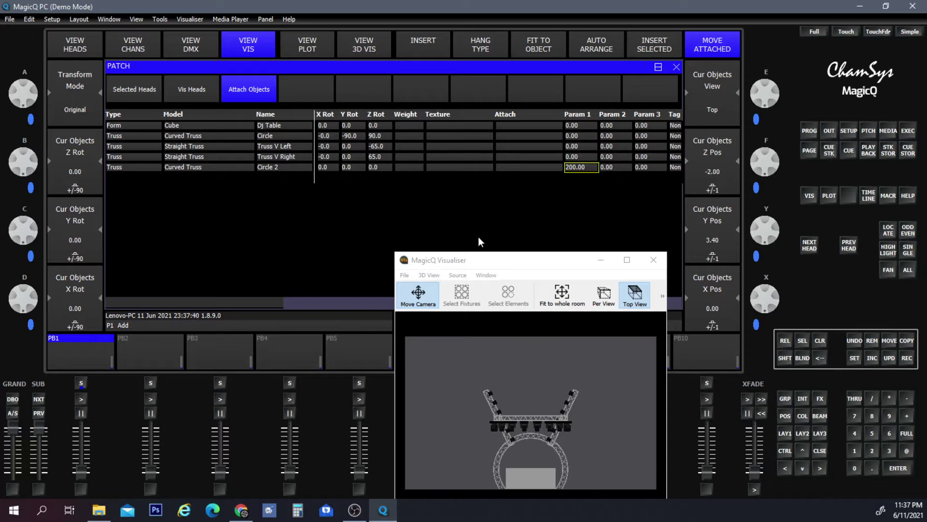
drag(486, 267, 702, 225)
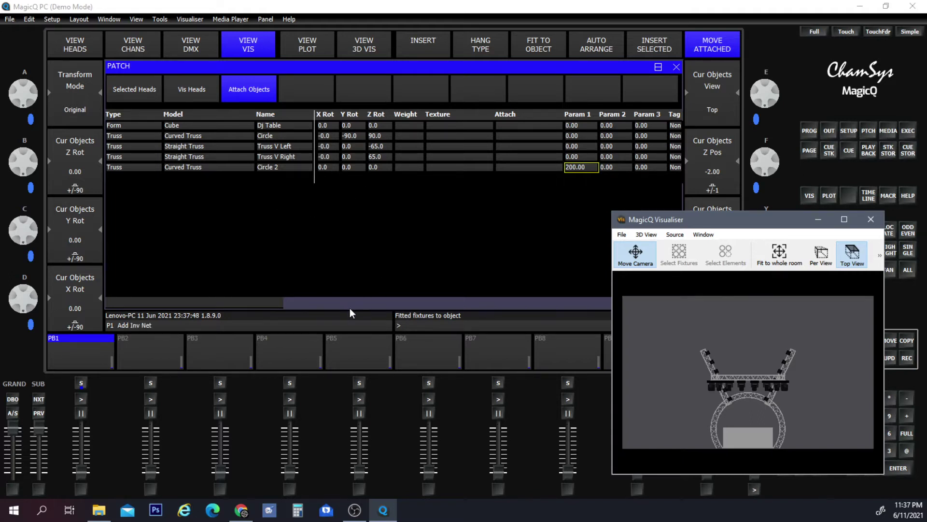
drag(350, 308, 228, 300)
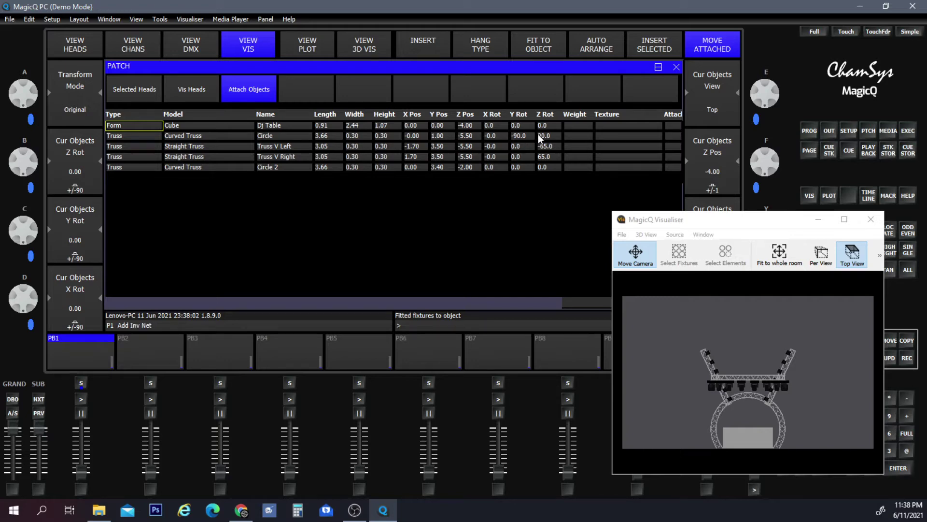
double_click(547, 166)
click(411, 205)
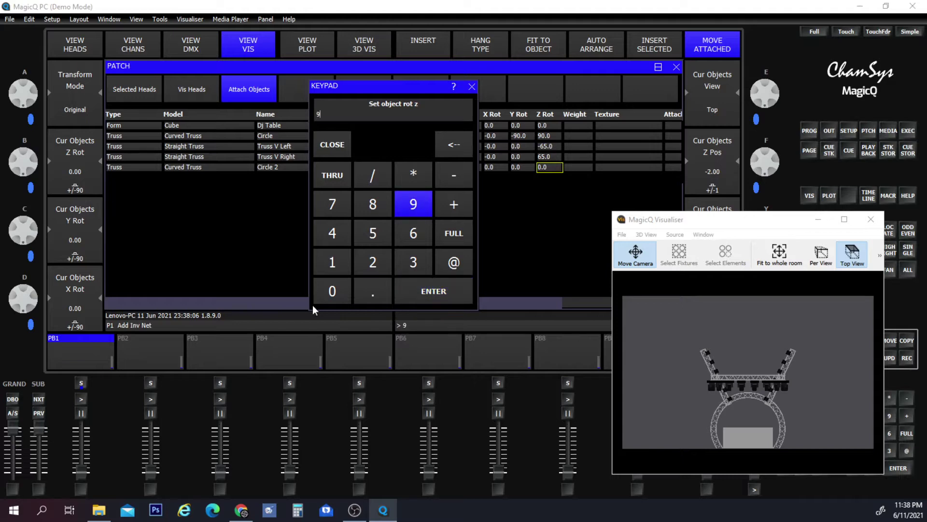
click(327, 293)
click(420, 293)
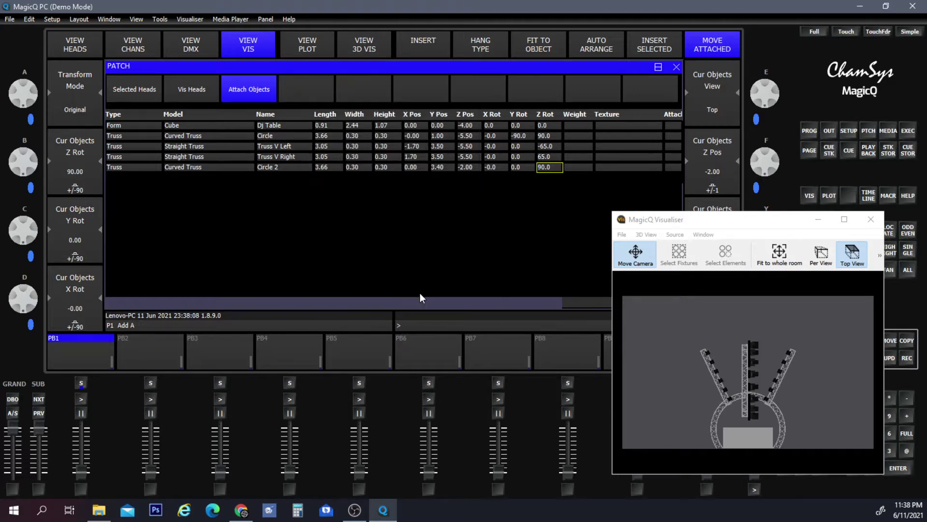
- Set the Y rotation of the Circle 2 truss to -90 to stand the arc upright
double_click(519, 167)
click(456, 177)
click(413, 204)
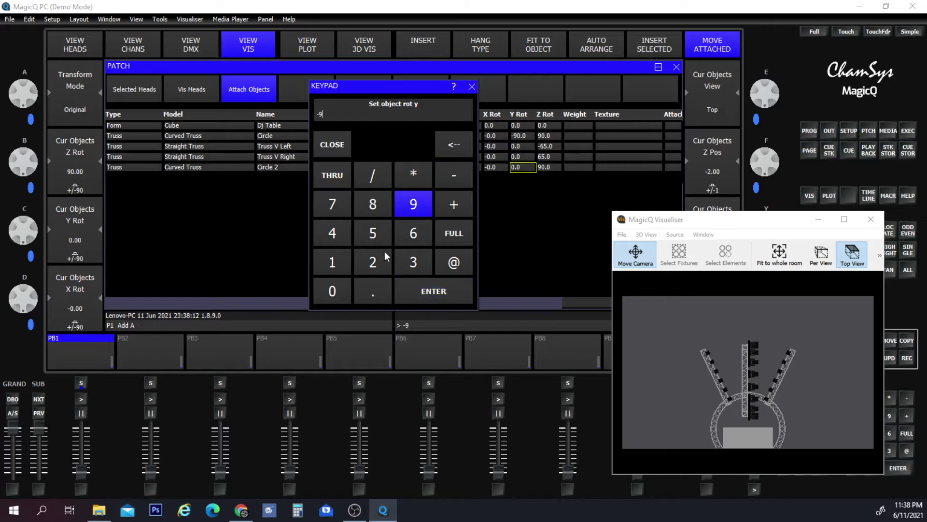
click(332, 291)
click(415, 290)
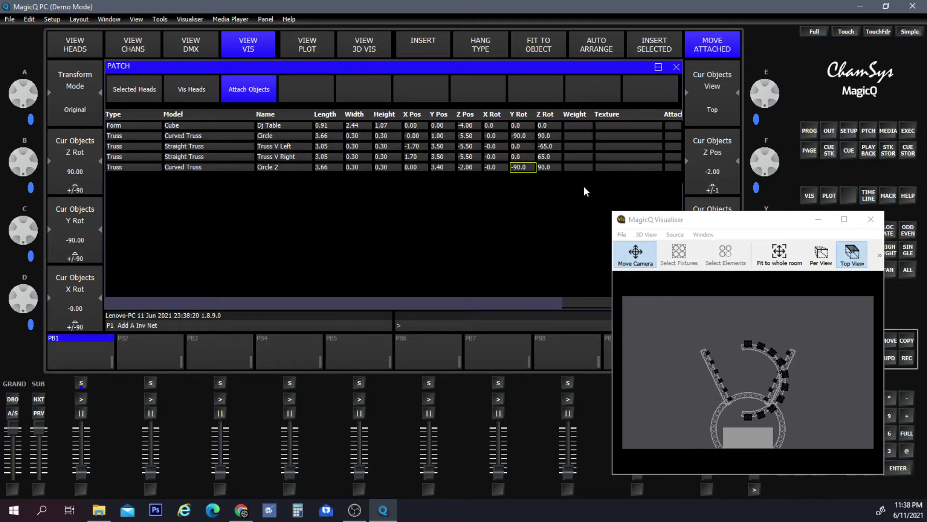
- Try a Z rotation of 180 on the Circle 2 truss and return it to 90
double_click(552, 169)
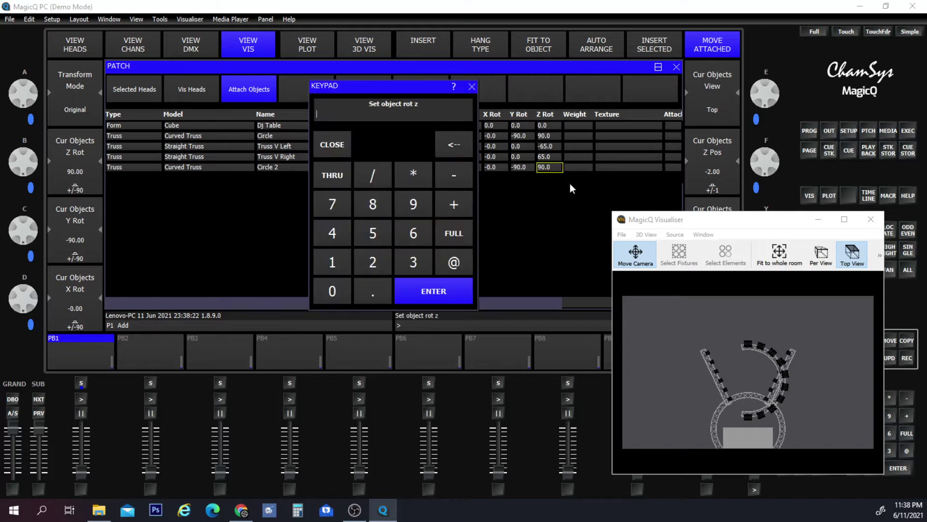
click(336, 255)
click(372, 203)
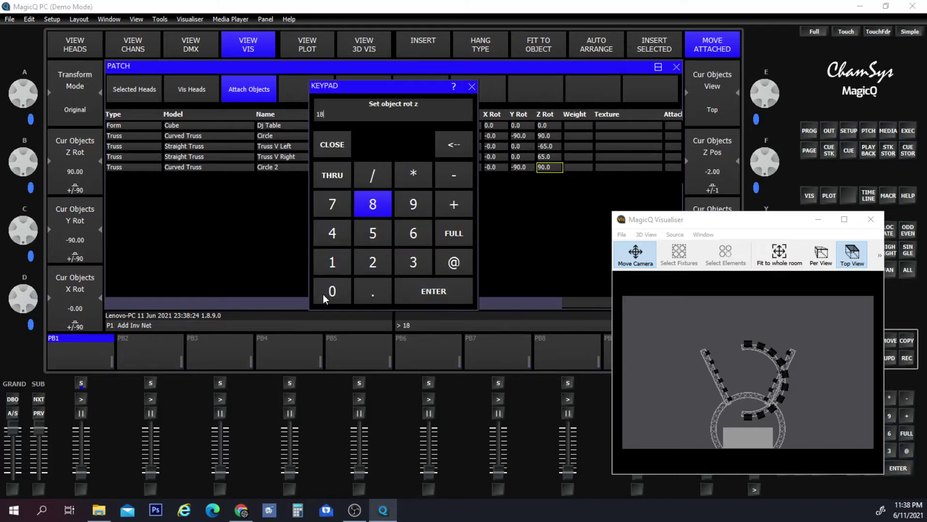
click(324, 293)
click(418, 291)
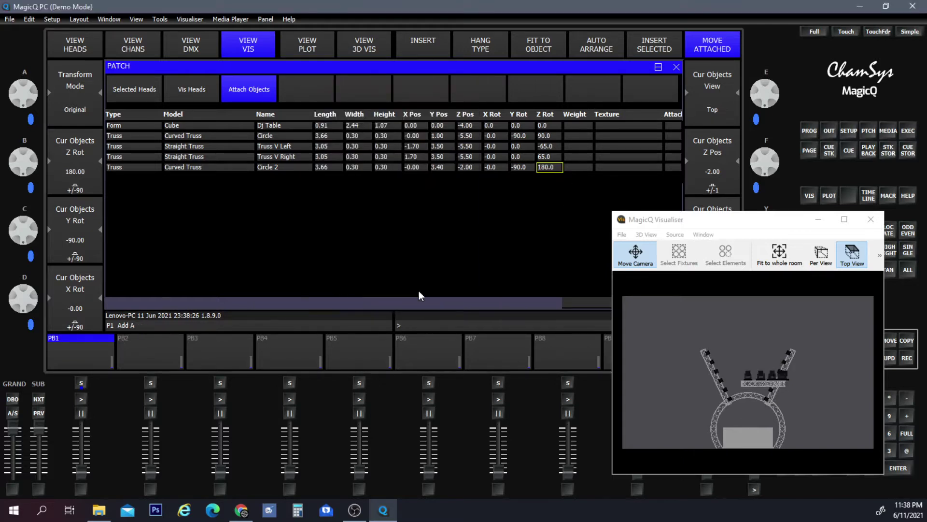
double_click(544, 167)
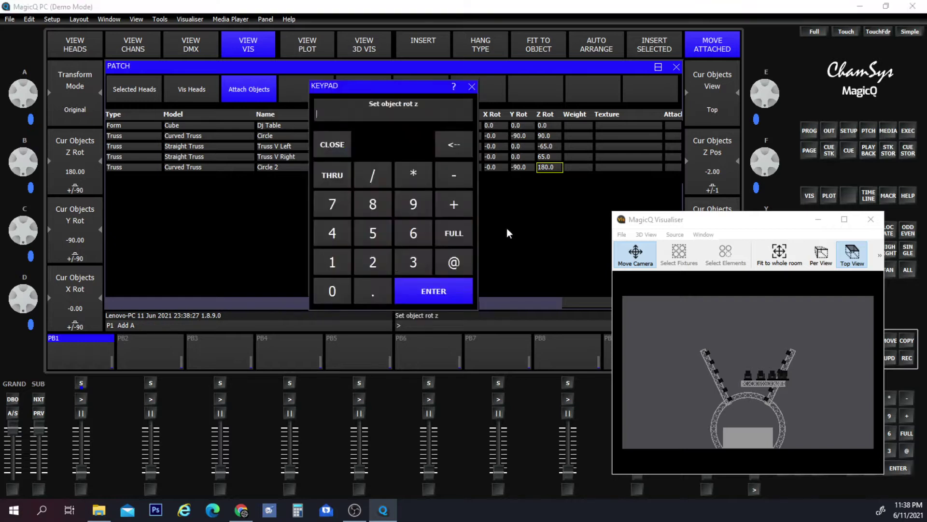
click(417, 203)
click(334, 292)
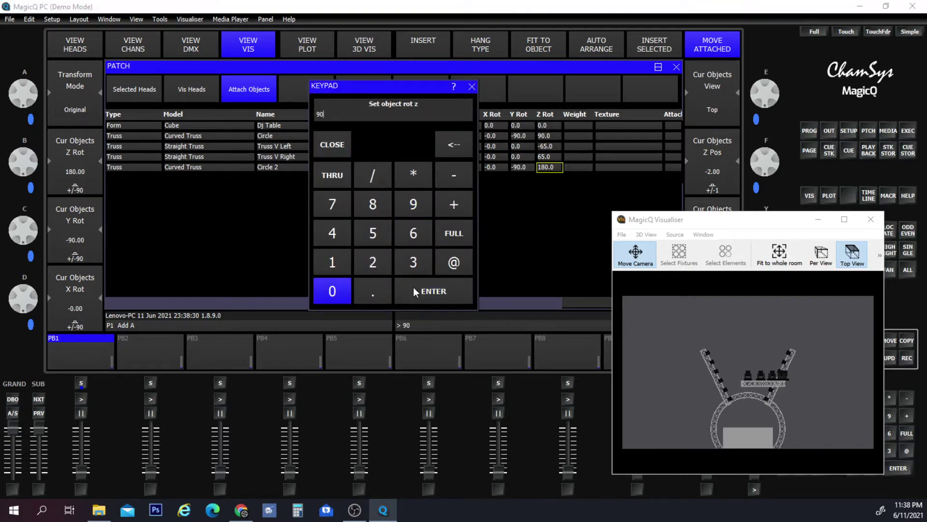
click(415, 292)
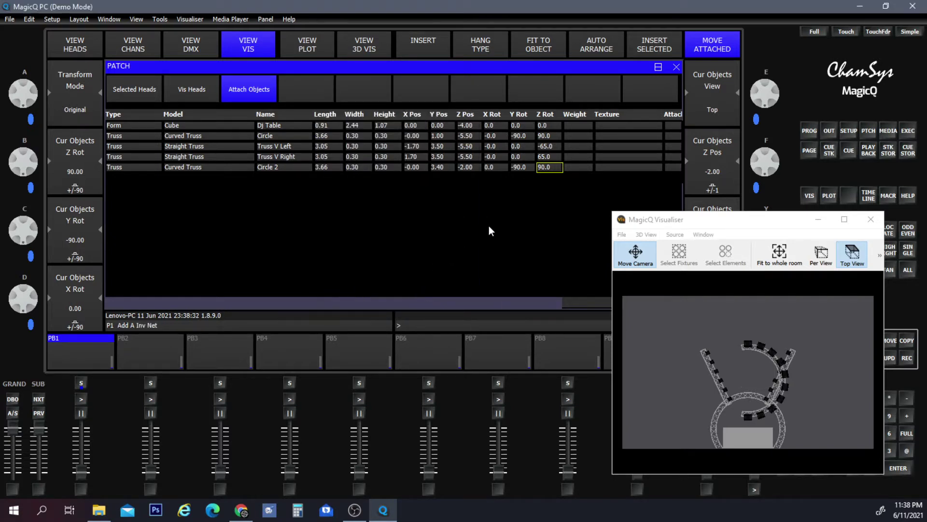
- Turn the Circle 2 truss with the X rotation encoder to 90.00 so that the arc opens downward
click(498, 169)
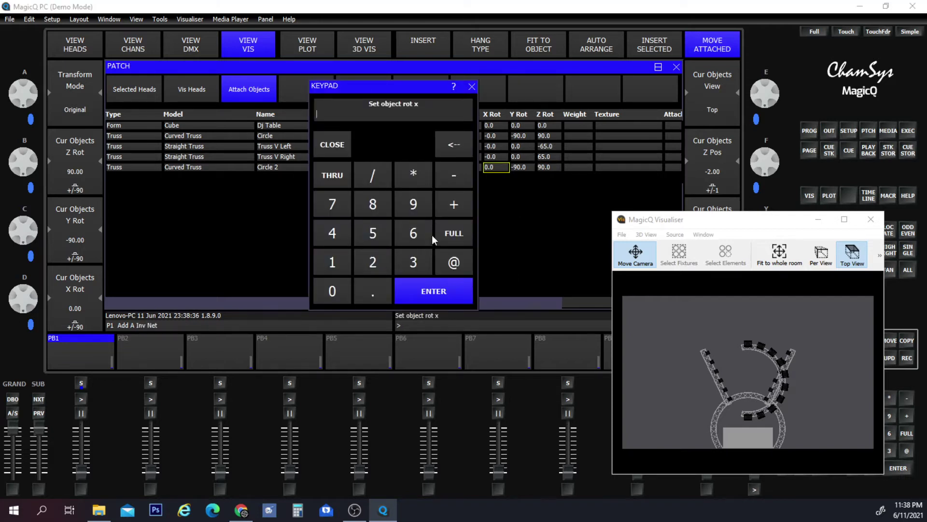
click(472, 86)
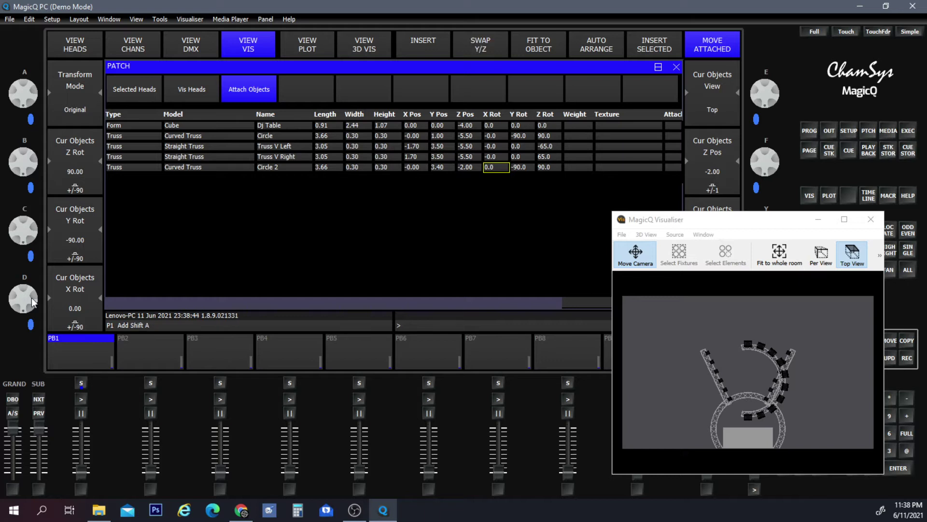
shift+drag(29, 298, 34, 264)
drag(27, 297, 30, 337)
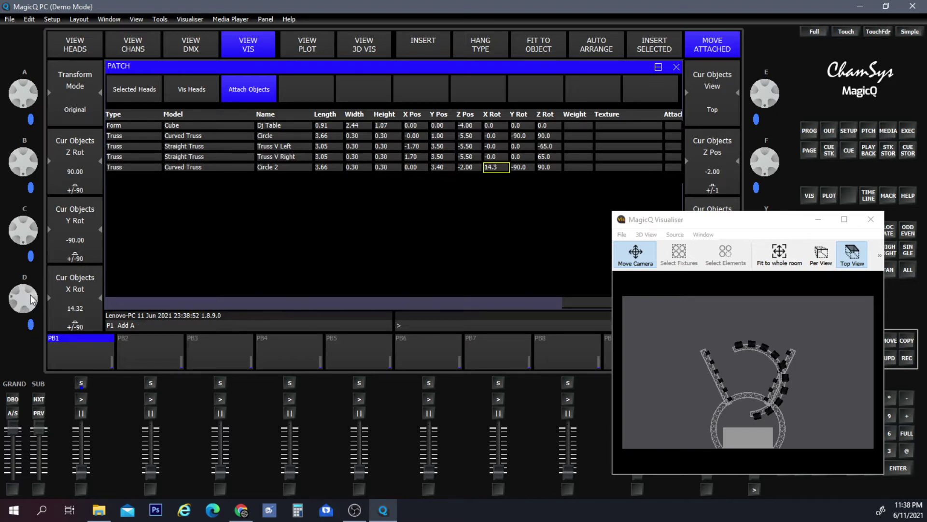
key(shift)
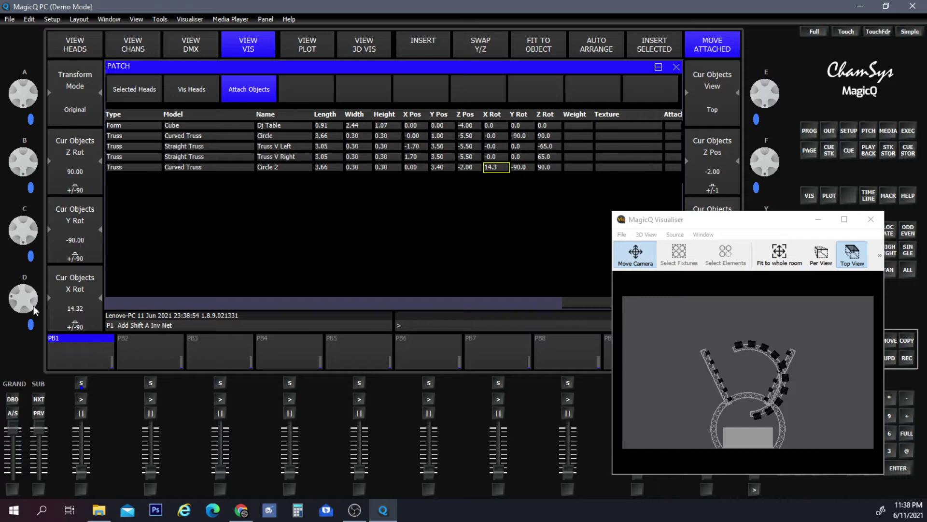
drag(30, 299, 39, 383)
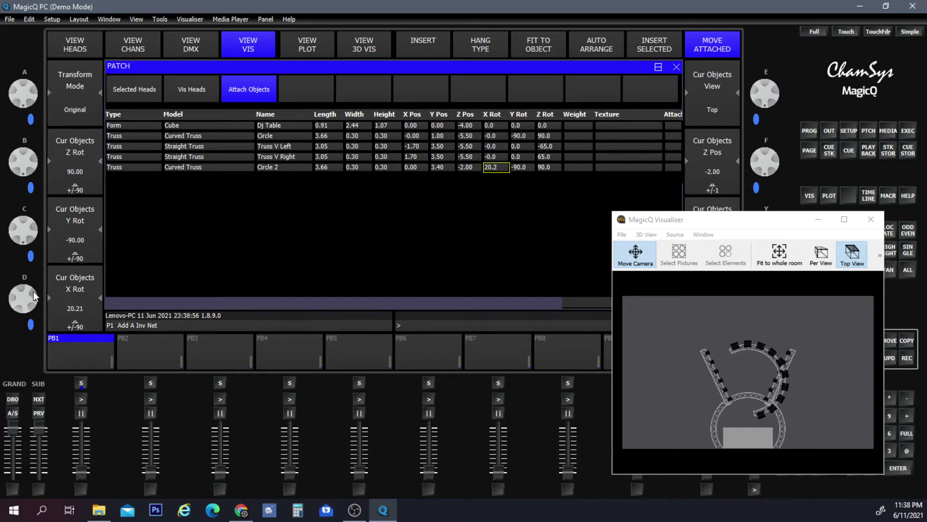
drag(34, 306, 36, 453)
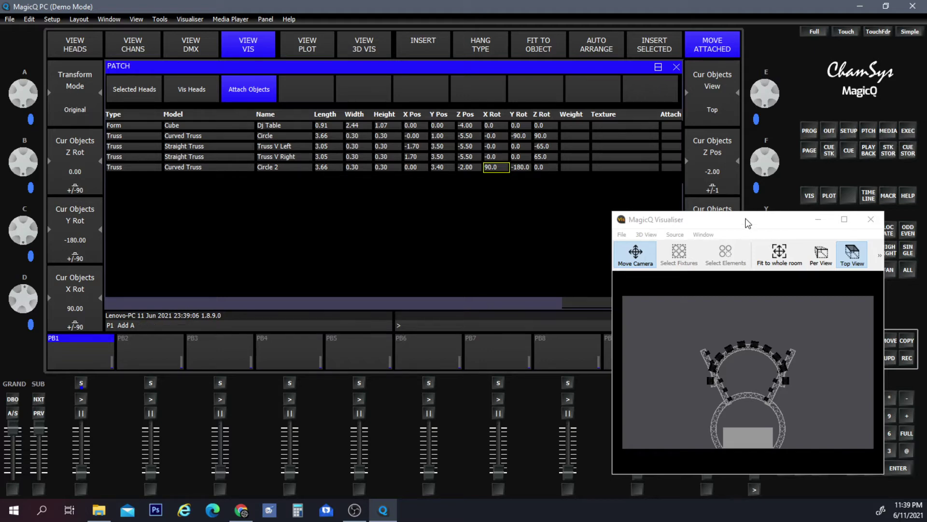
- Set the Y position of the Circle 2 truss to 1
drag(747, 220, 745, 186)
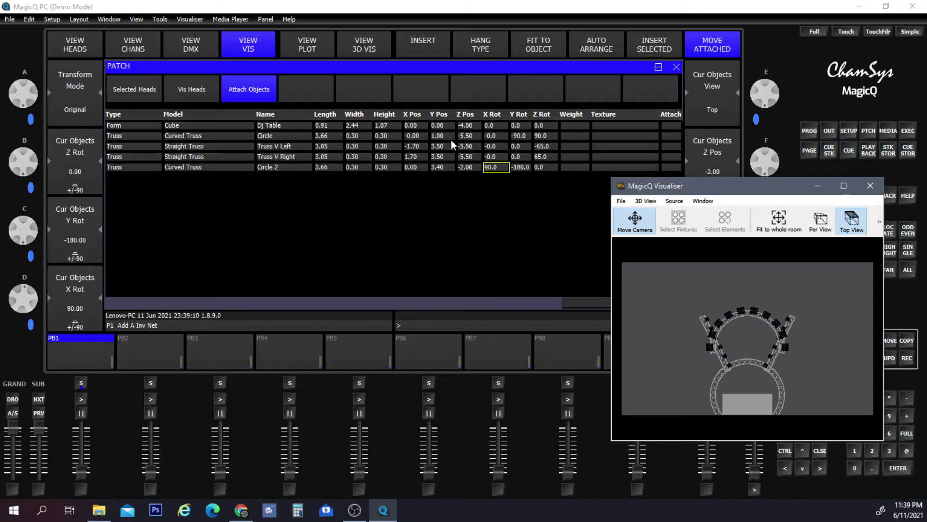
click(438, 165)
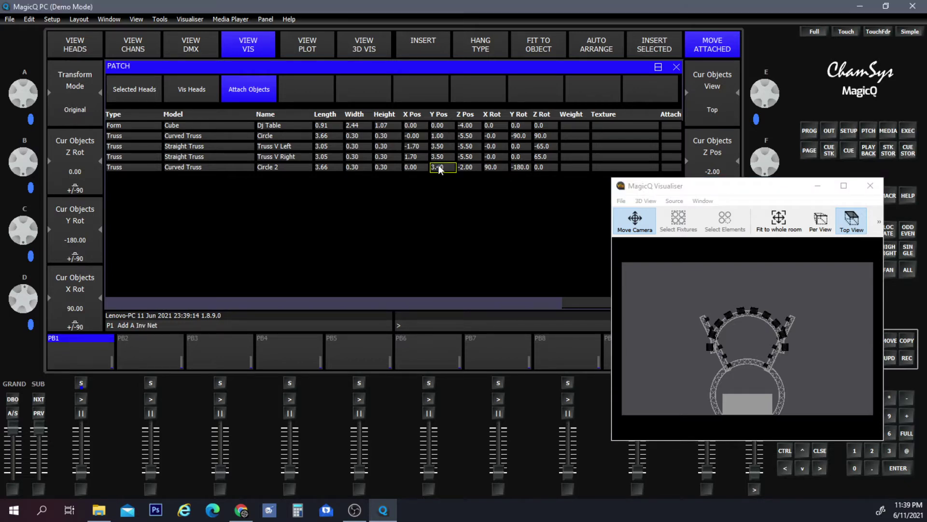
click(439, 165)
click(332, 262)
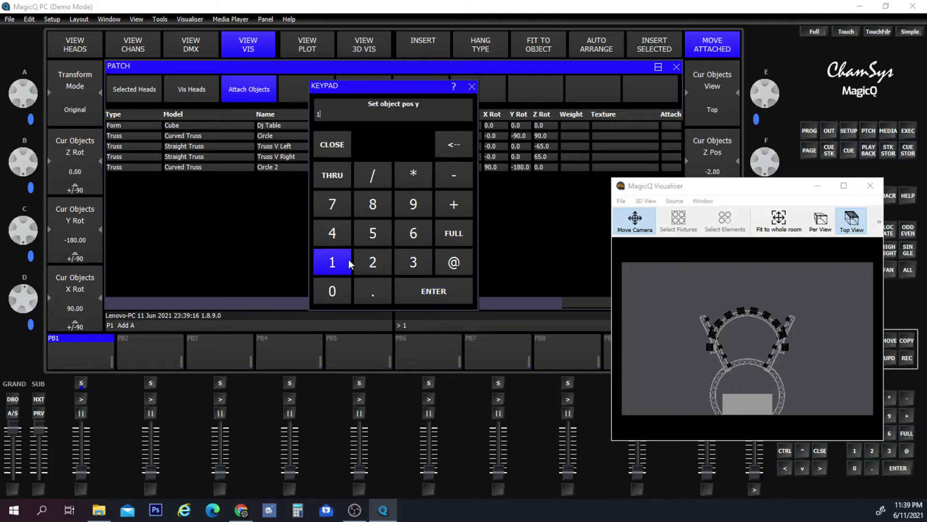
click(419, 286)
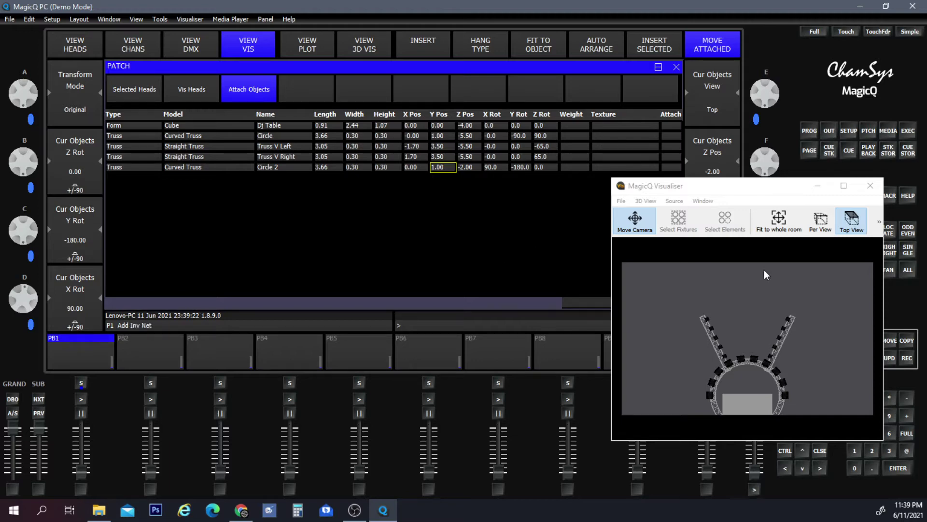
- Set the Z position of the Circle 2 truss to -5.5 while viewing the stage from the side
click(878, 225)
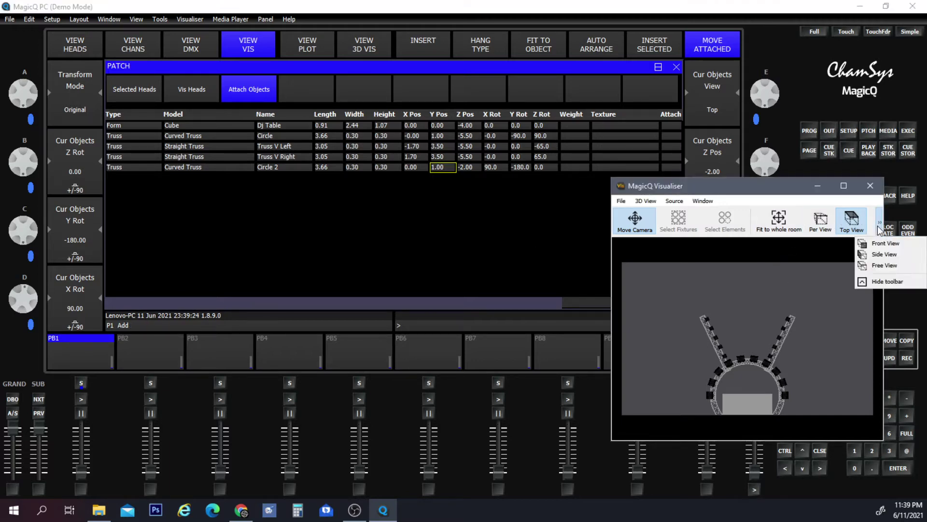
click(884, 254)
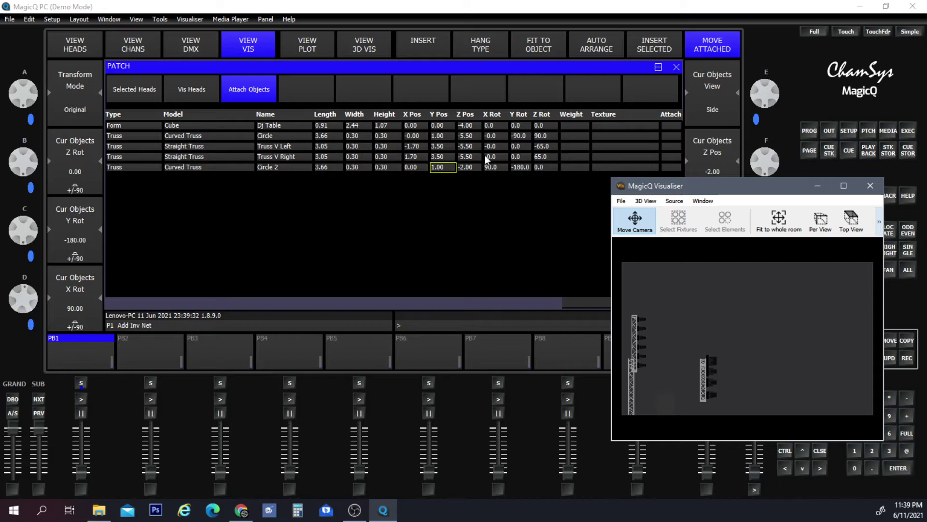
click(469, 170)
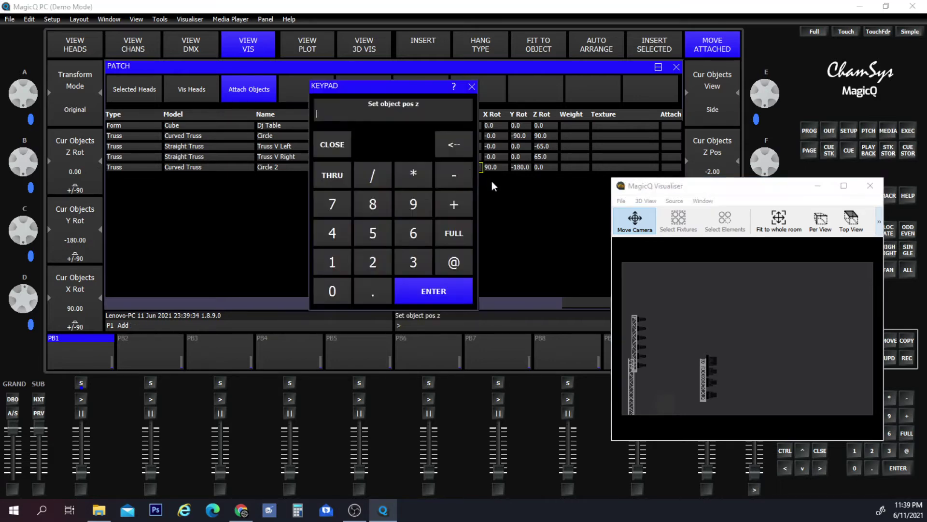
click(461, 180)
click(380, 239)
click(373, 290)
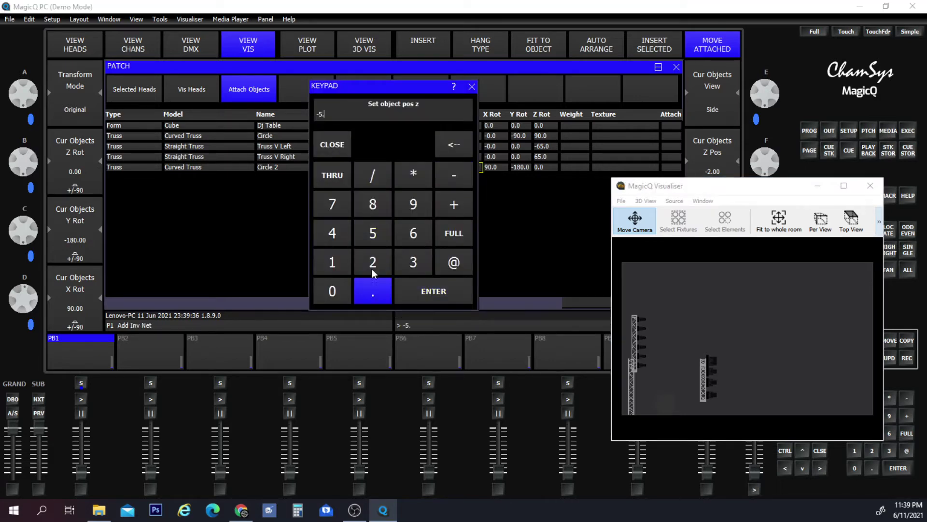
click(379, 234)
click(417, 290)
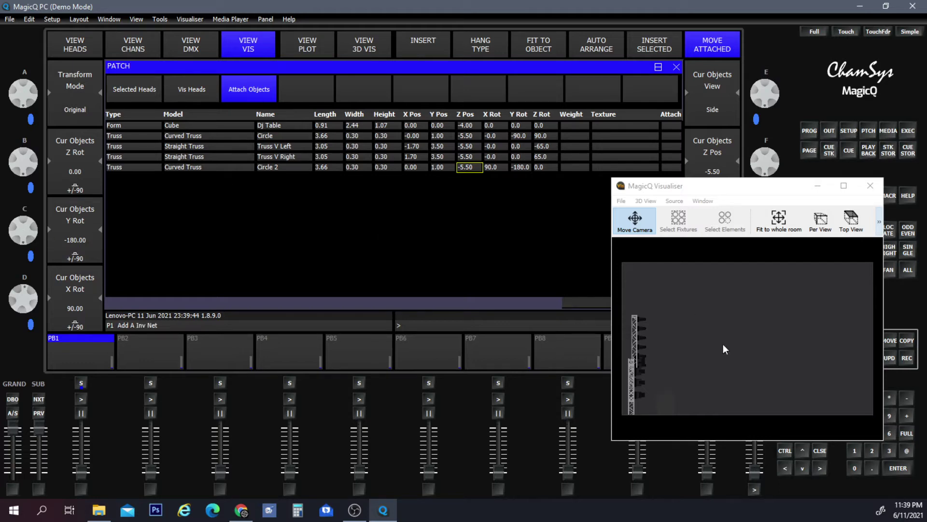
- Remove the original Circle curved truss from the list of attach objects
click(159, 133)
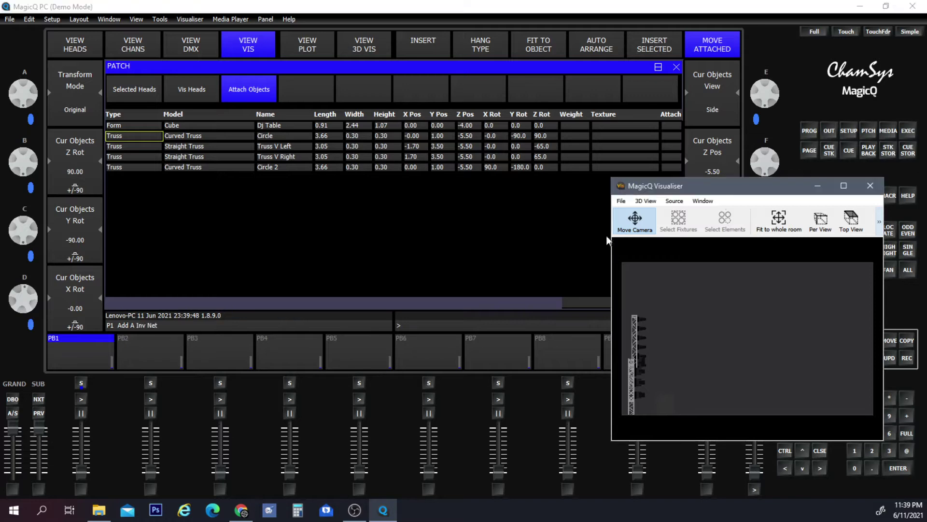
drag(752, 188, 385, 244)
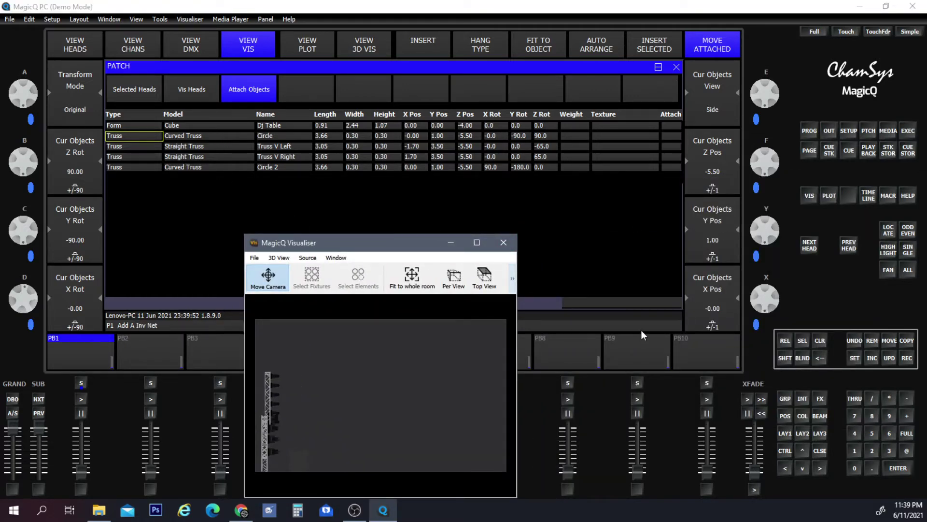
click(871, 342)
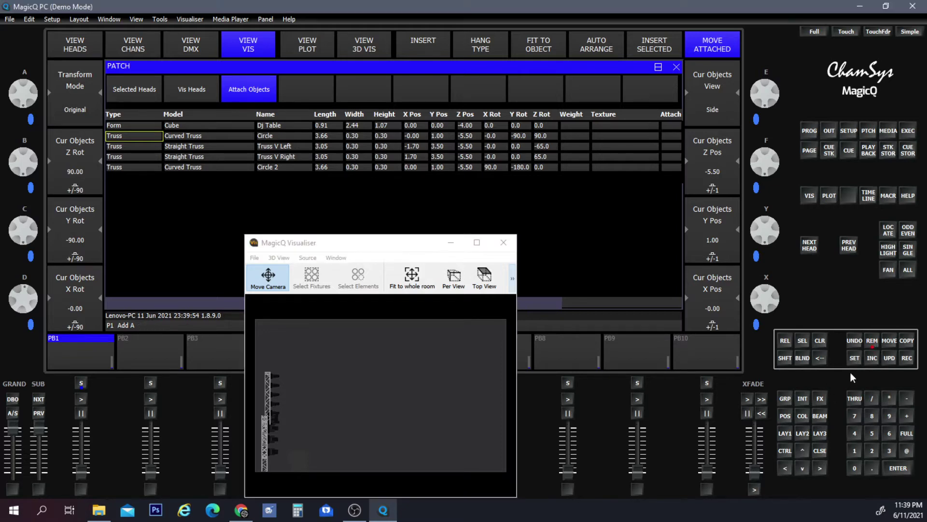
click(138, 136)
drag(417, 239, 500, 160)
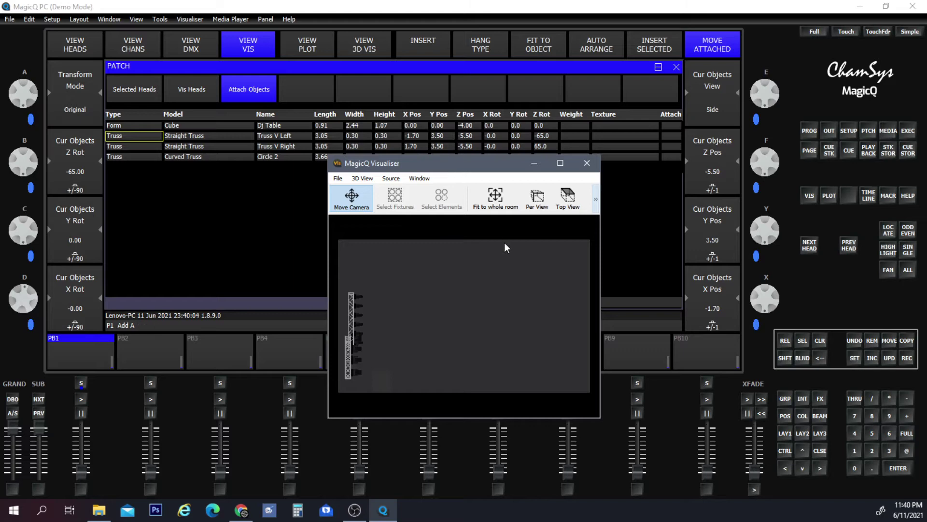
- Examine the truss arrangement from the front and the side in the maximized Visualiser, ending in the front view
click(496, 197)
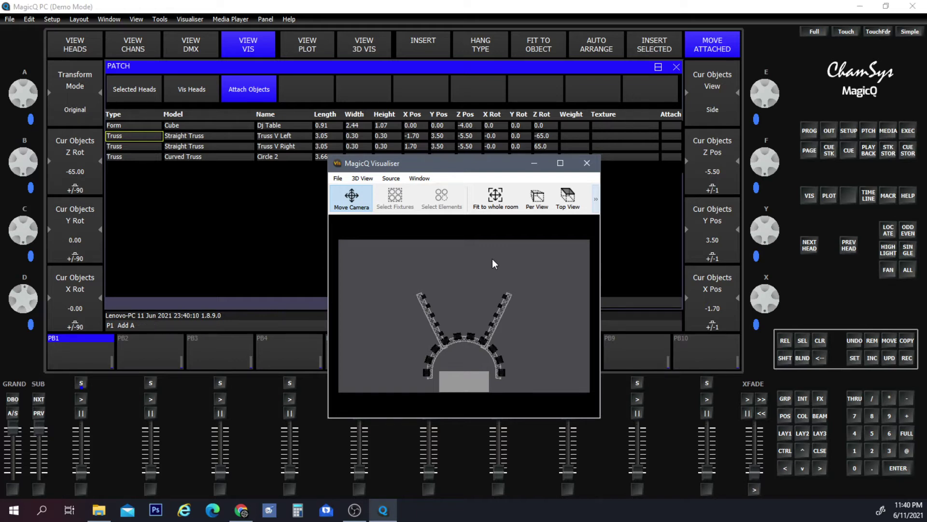
click(596, 199)
click(613, 233)
click(596, 199)
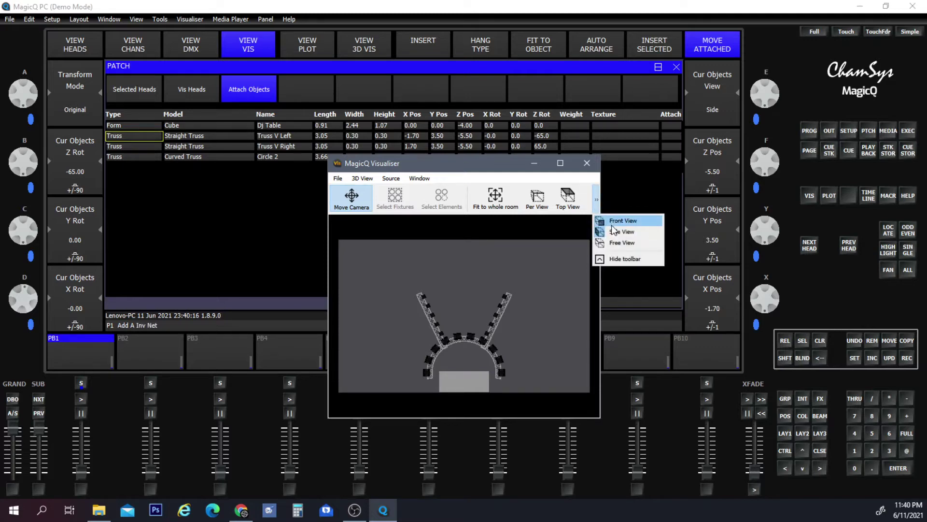
click(612, 229)
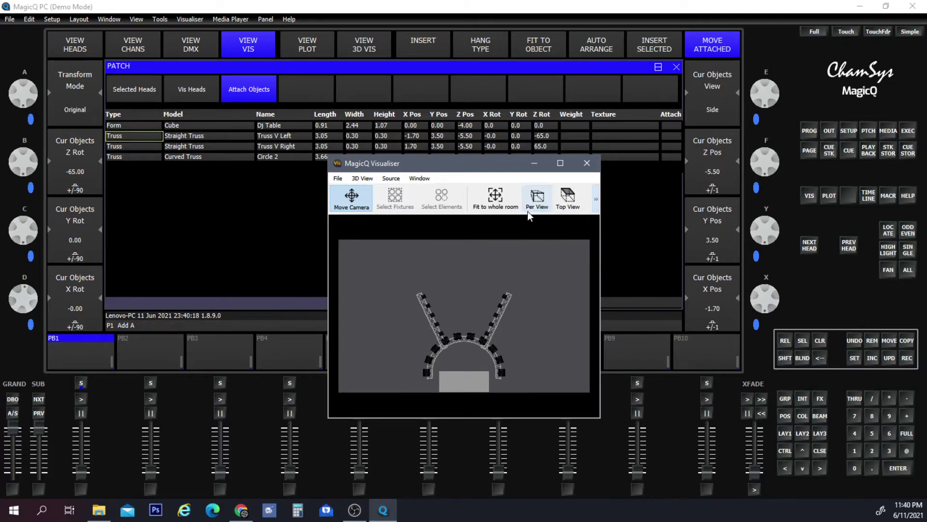
click(596, 200)
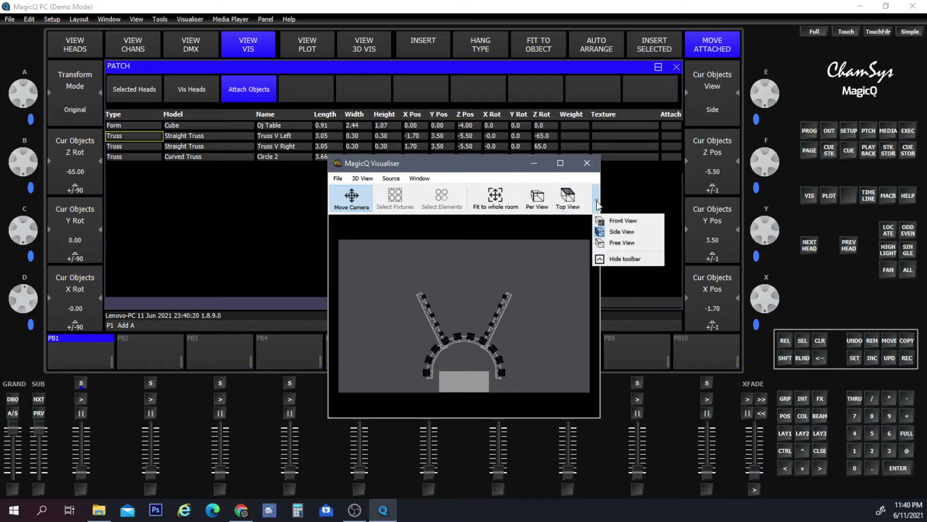
click(621, 231)
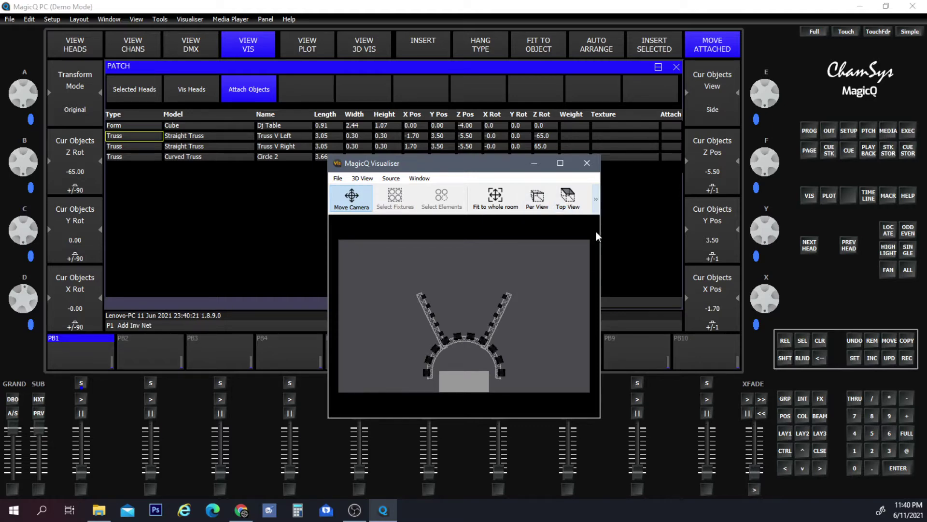
click(561, 163)
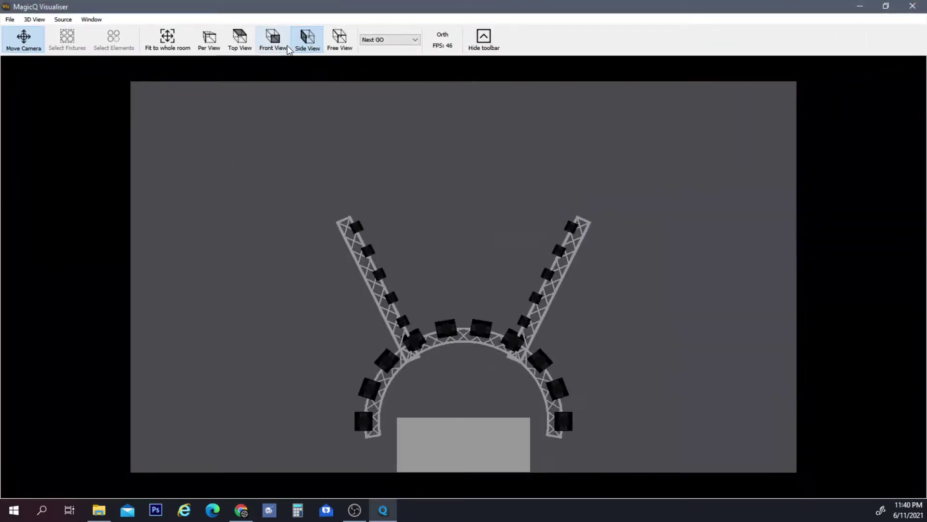
click(278, 52)
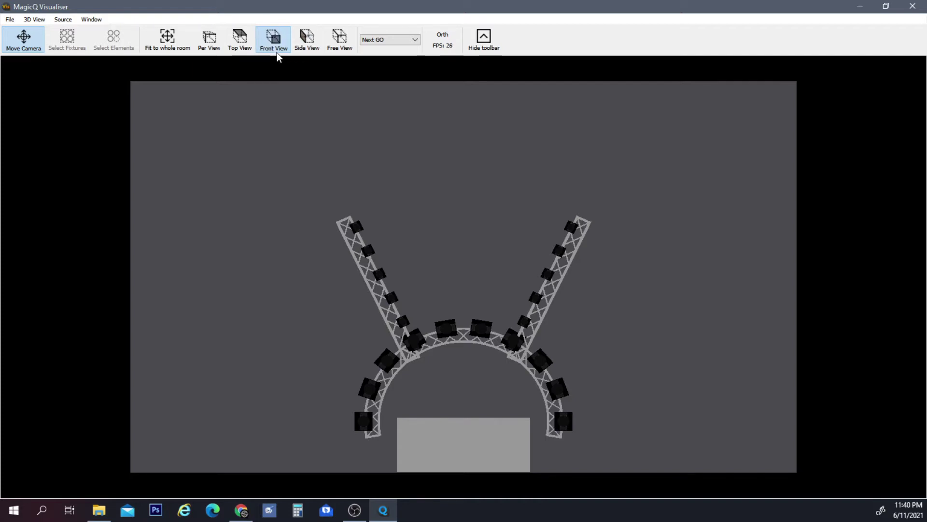
click(307, 40)
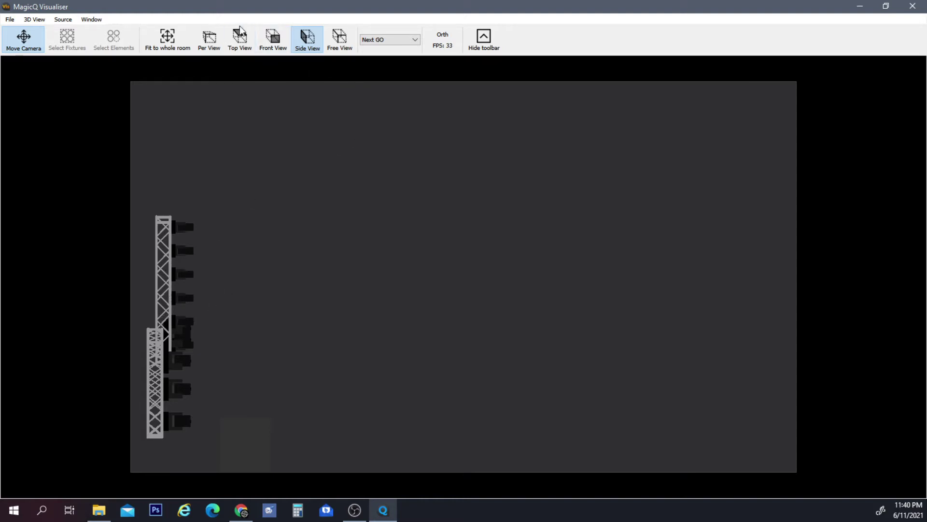
click(273, 39)
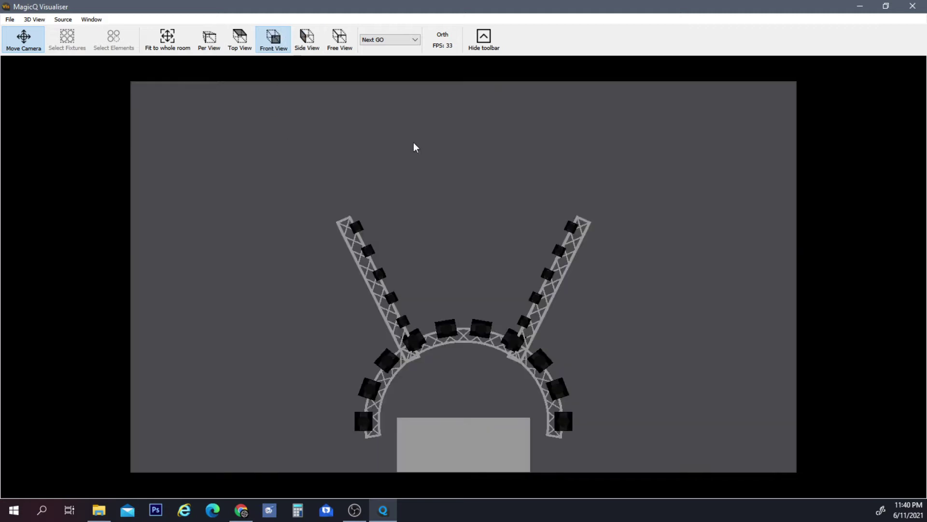
click(886, 7)
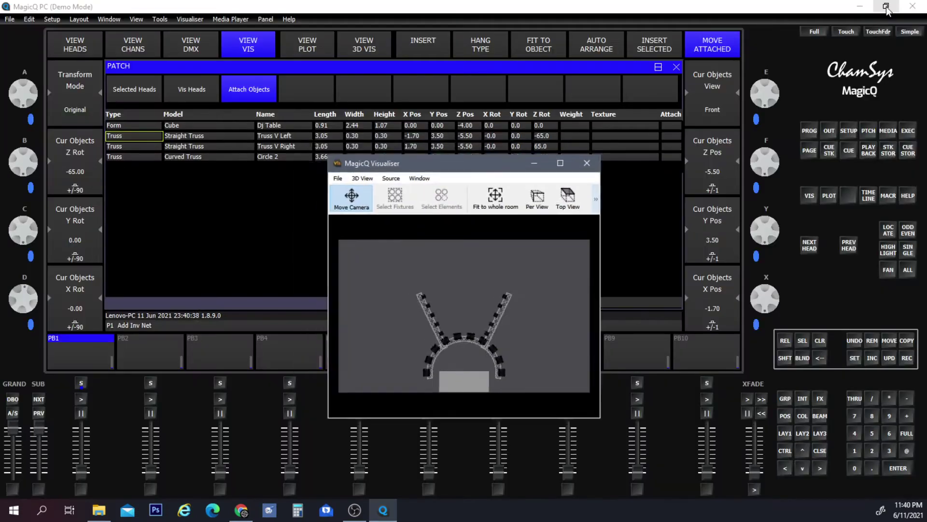
- Raise the Truss V Left to a Y position of 4.10 so it stands on the arc
drag(473, 161, 576, 190)
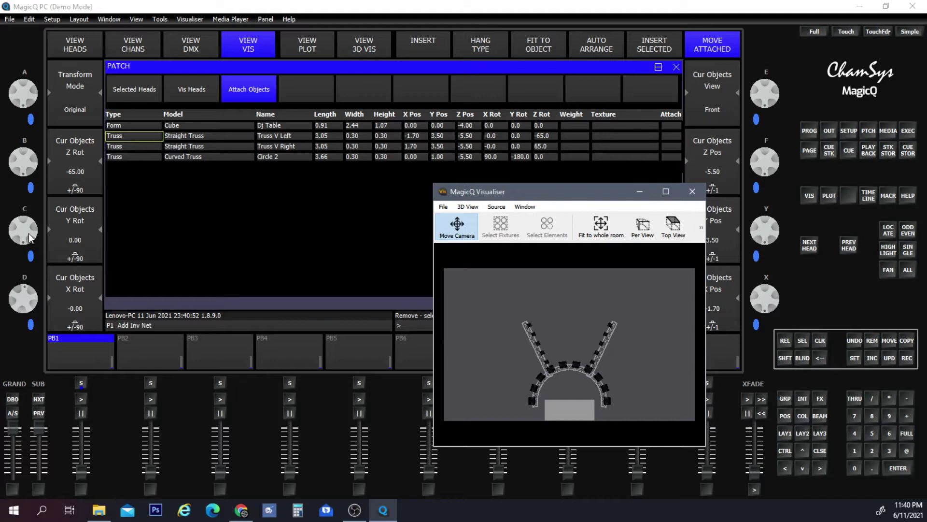
drag(589, 190, 445, 180)
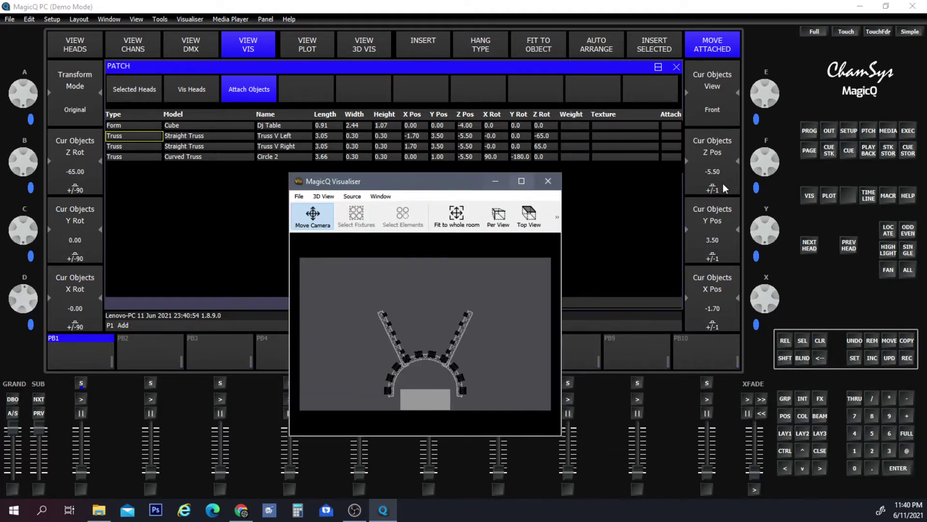
click(778, 234)
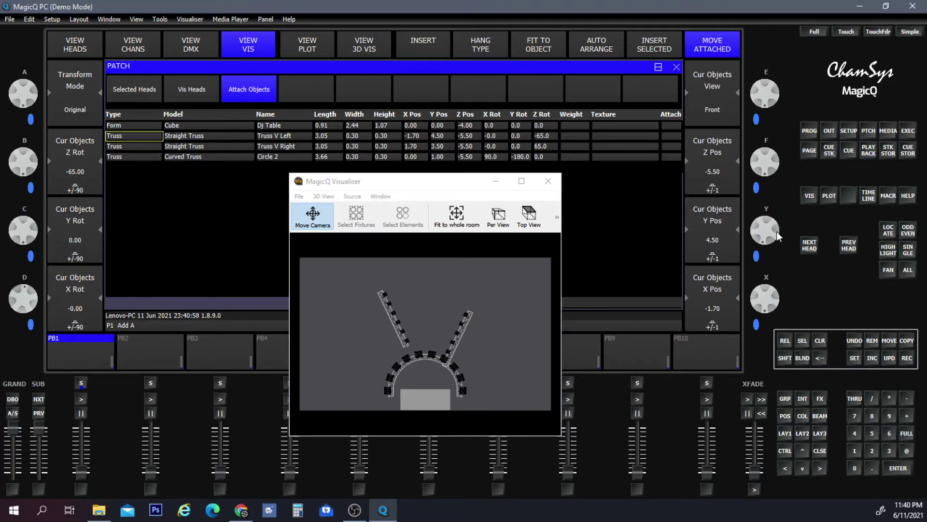
scroll(778, 236, down, 14)
scroll(777, 236, up, 15)
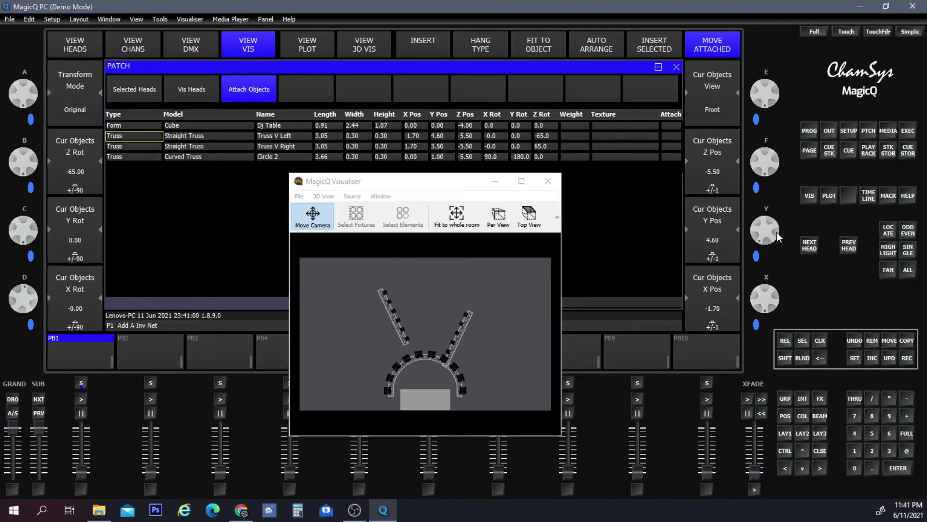
scroll(778, 236, down, 3)
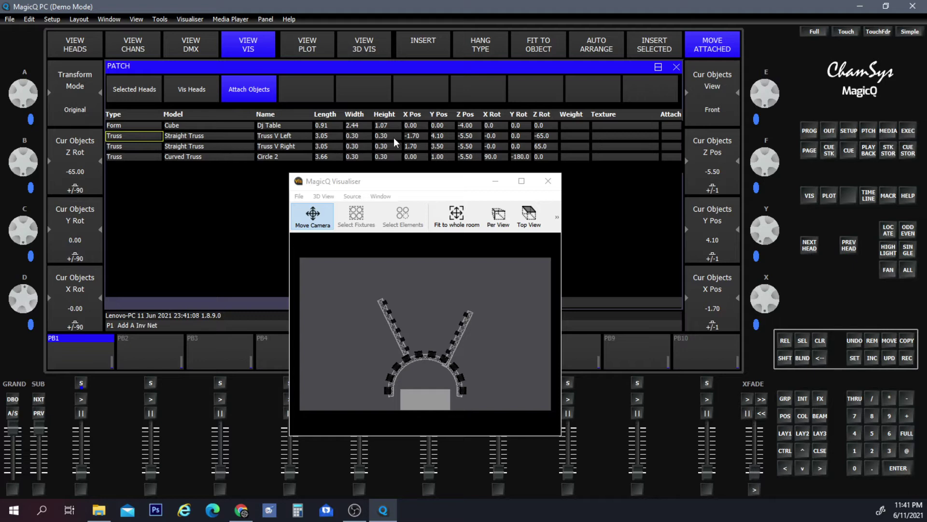
- Set the Y position of the Truss V Right to 4.1 to match the opposite truss
click(443, 147)
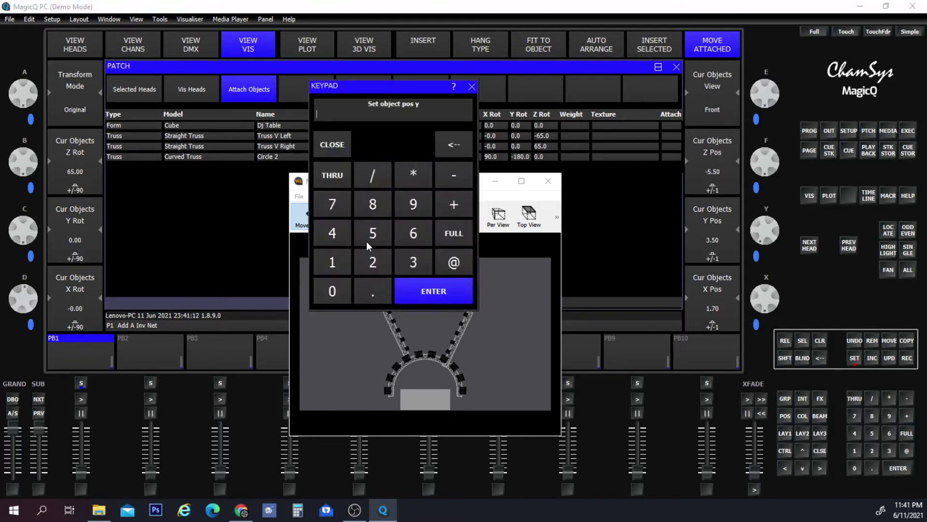
click(332, 234)
click(373, 290)
click(332, 261)
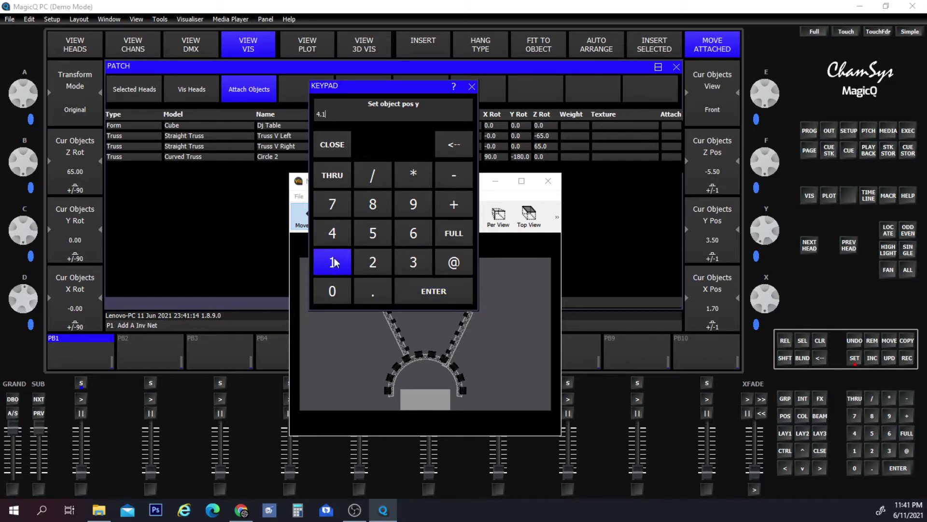
click(438, 292)
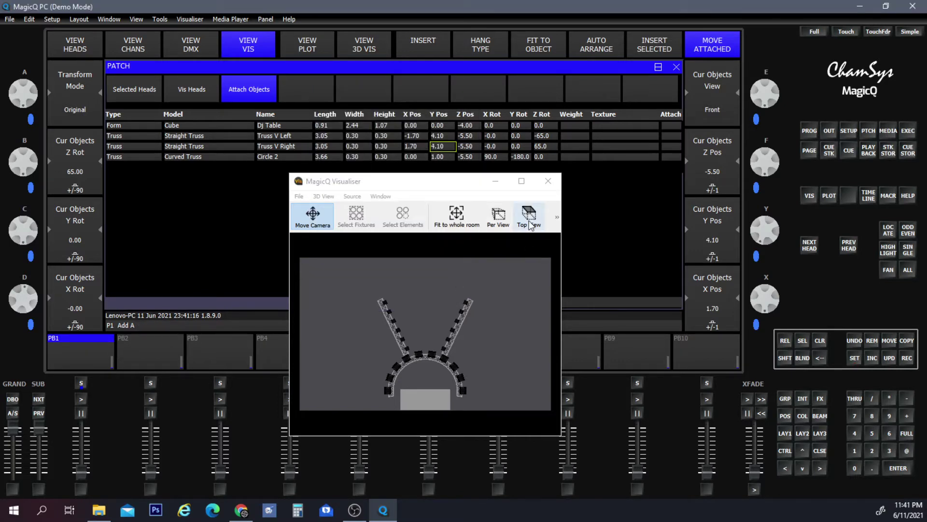
- Locate the ViziBeam5RX group from the group layout with the Visualiser window moved aside
drag(458, 185, 751, 95)
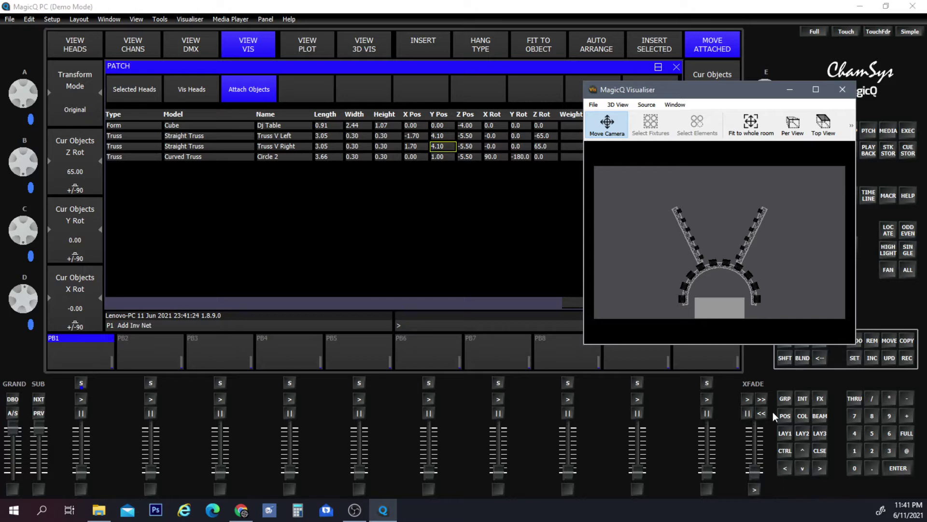
click(785, 433)
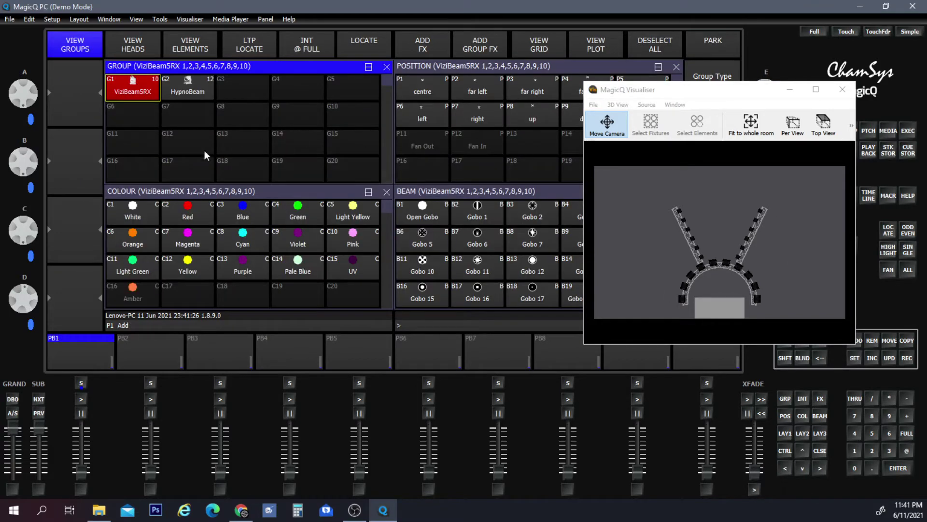
click(387, 47)
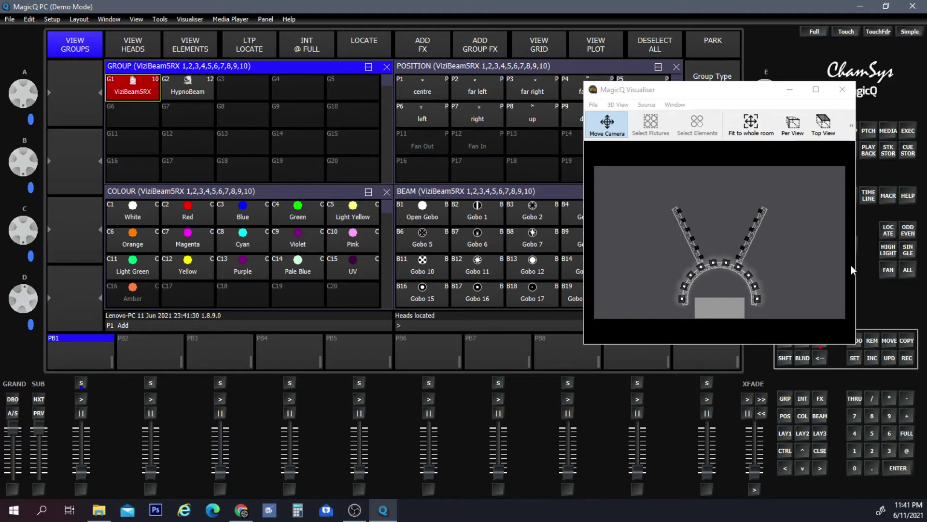
- Lower the room brightness in the Visualiser's 3D settings so the stage is dark
click(592, 105)
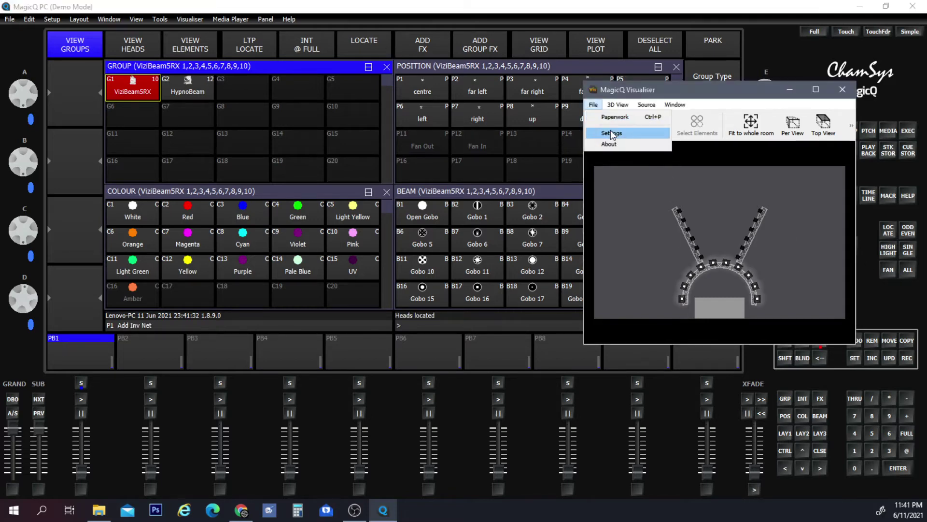
click(611, 135)
drag(720, 135, 720, 134)
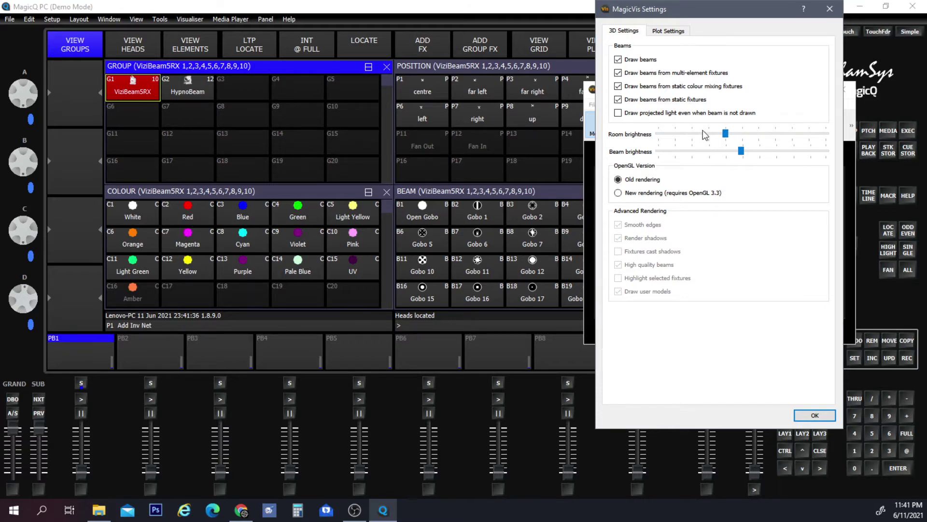
click(701, 131)
click(692, 133)
click(803, 416)
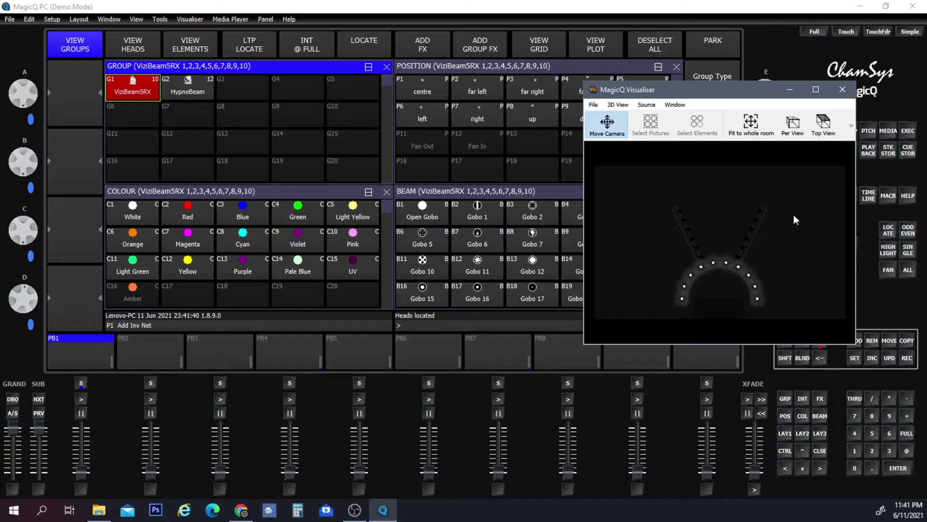
- Locate the HypnoBeam group and apply the Fan Out position to it
drag(793, 214, 801, 238)
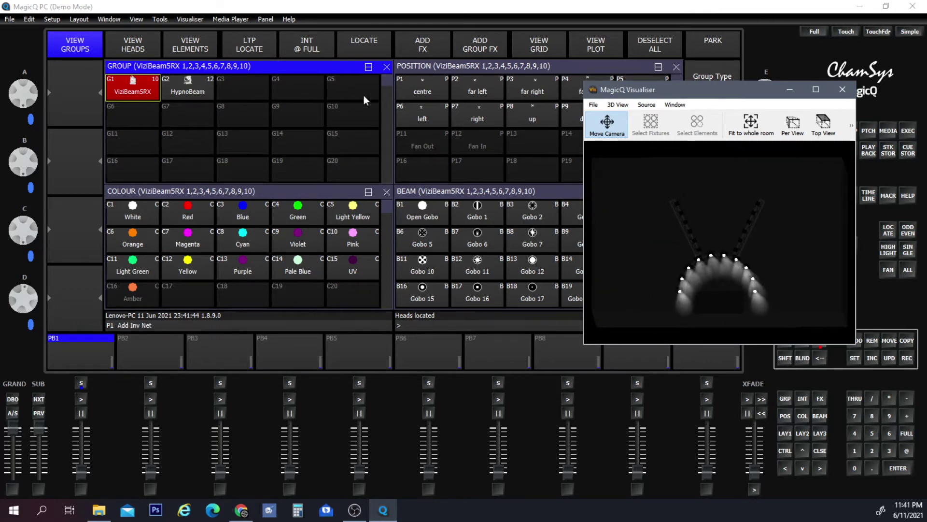
click(188, 91)
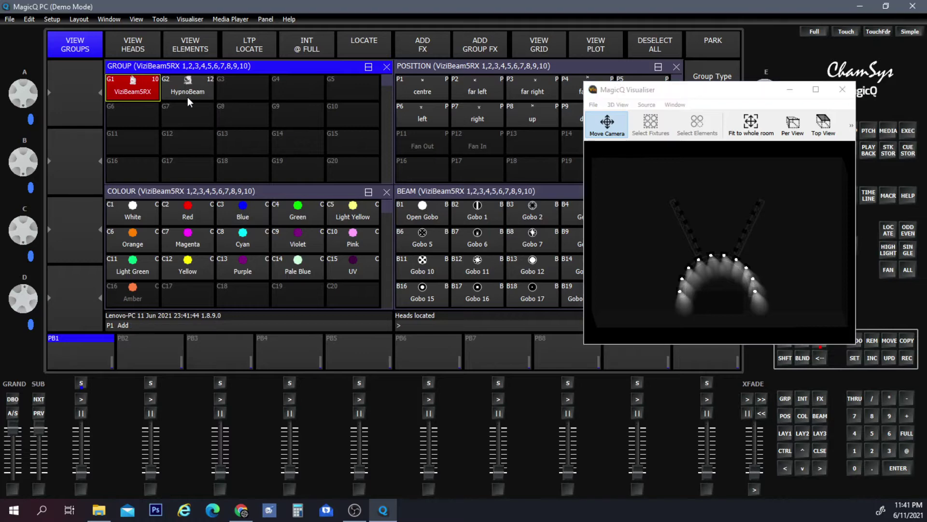
click(378, 45)
click(767, 324)
drag(767, 324, 804, 253)
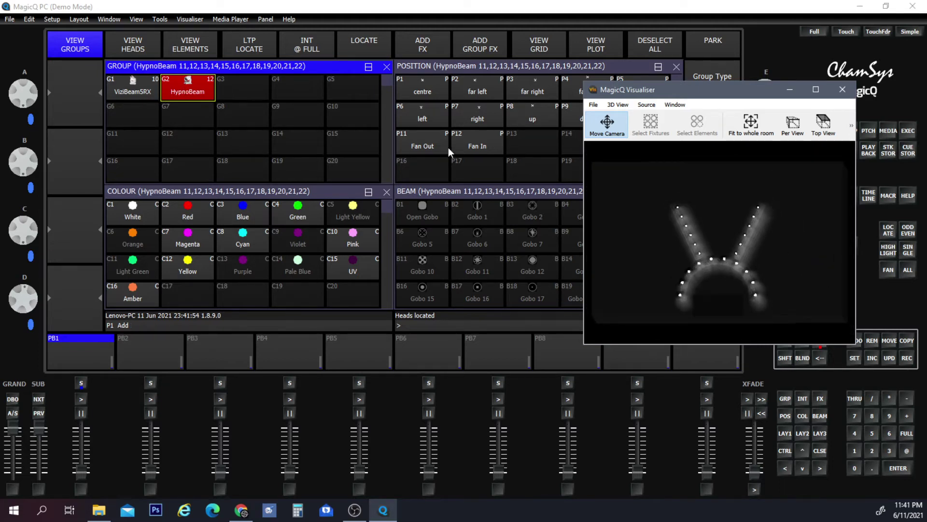
click(427, 146)
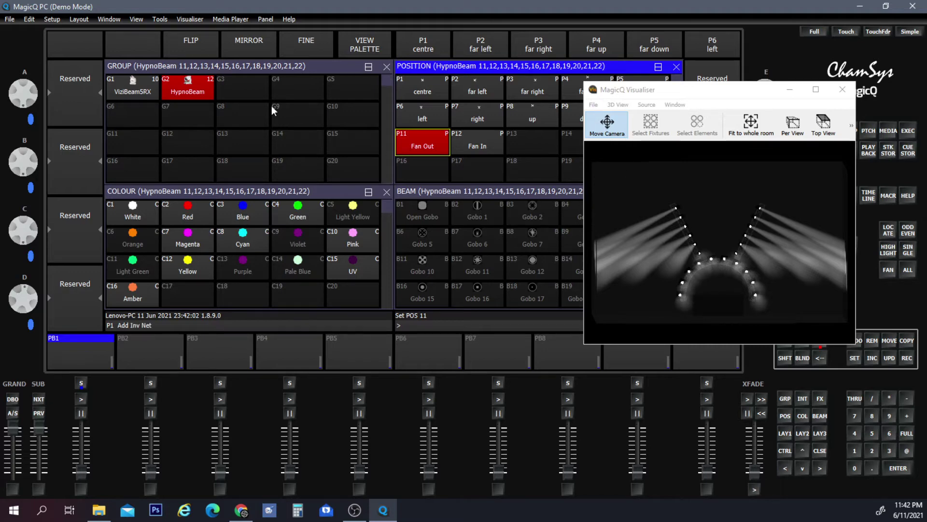
- Select the ViziBeam5RX group and try its centre, far left and far right positions with the Visualiser moved clear of the position palettes
click(125, 82)
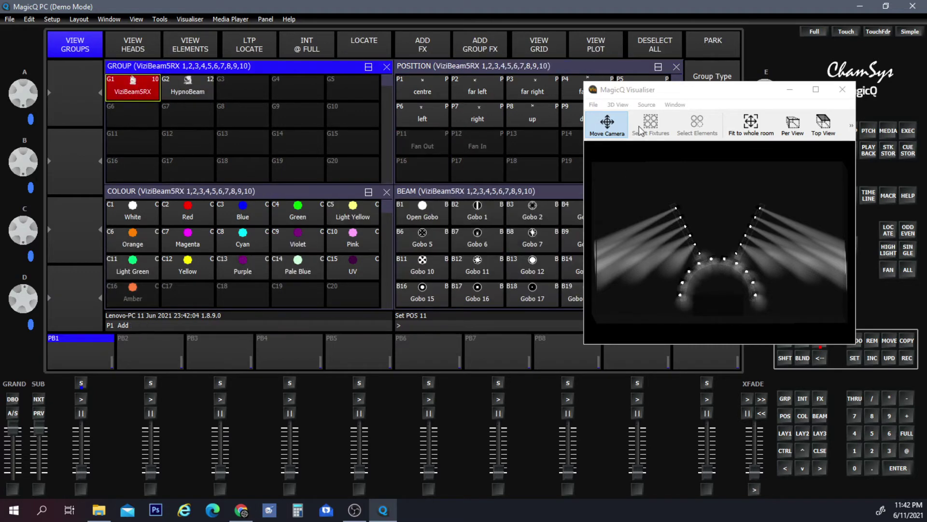
drag(729, 89, 369, 195)
click(432, 87)
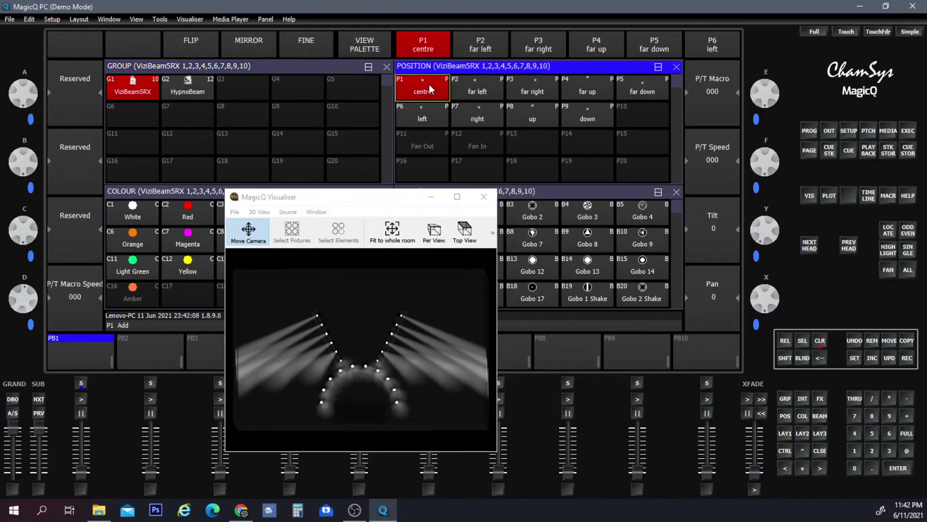
click(472, 90)
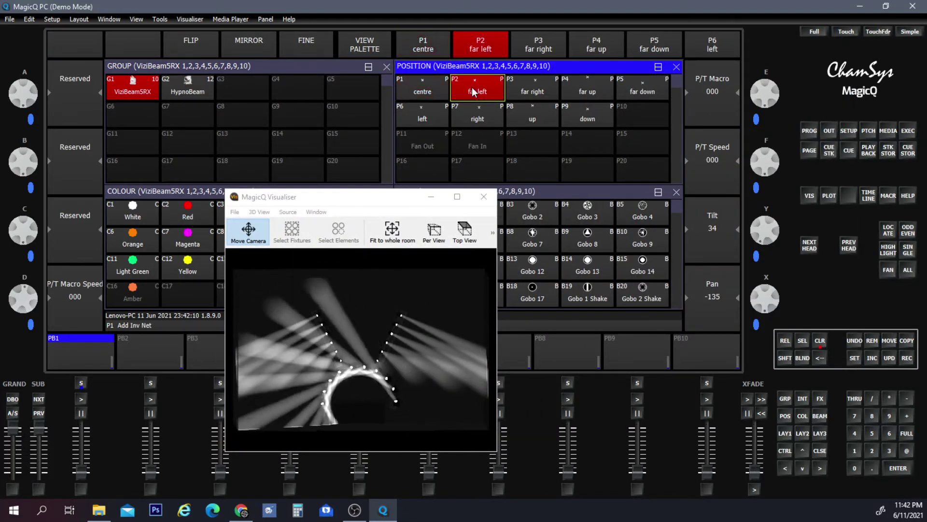
click(540, 86)
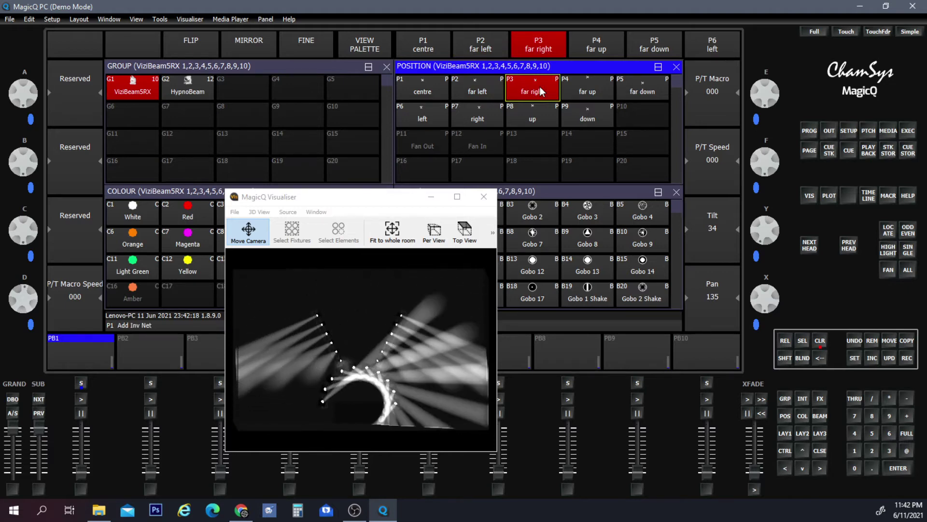
click(481, 87)
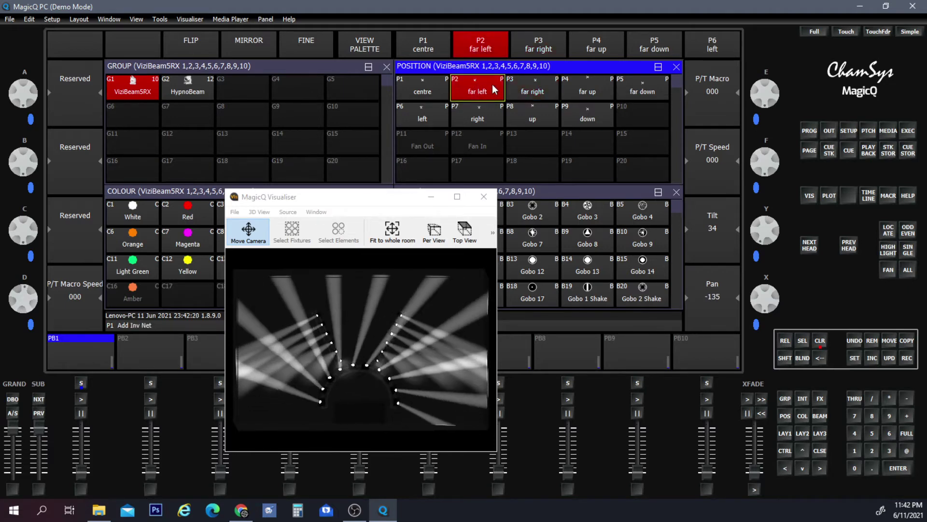
click(527, 90)
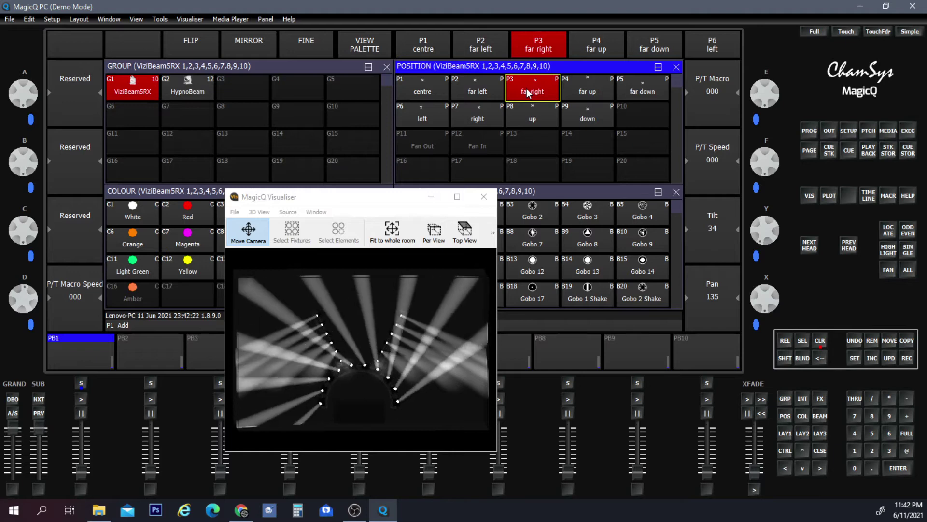
- Run the ViziBeam5RX group through the far up, far down, left, right and up positions, ending on down
click(588, 95)
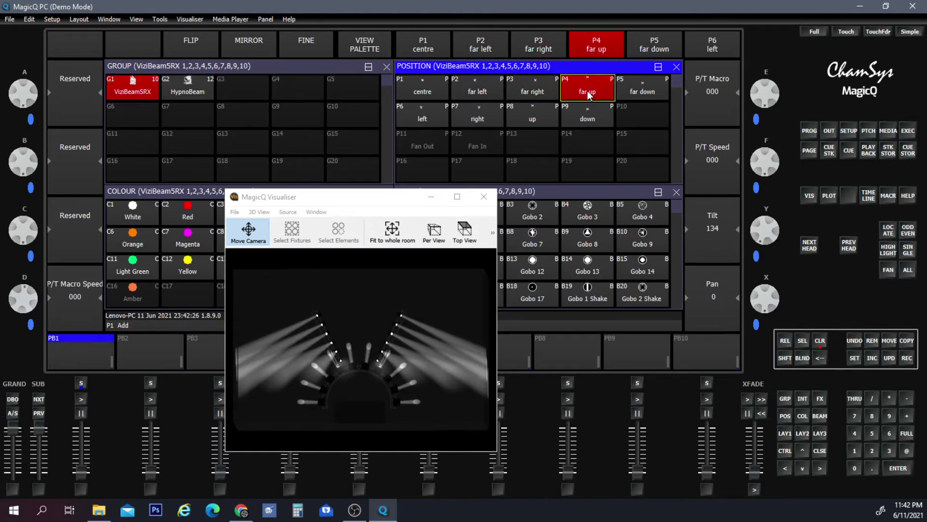
click(637, 91)
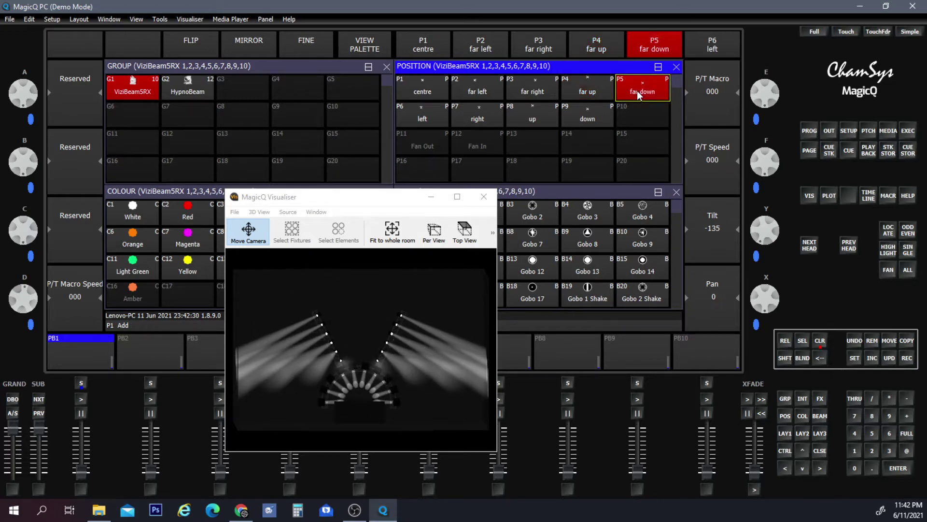
click(421, 120)
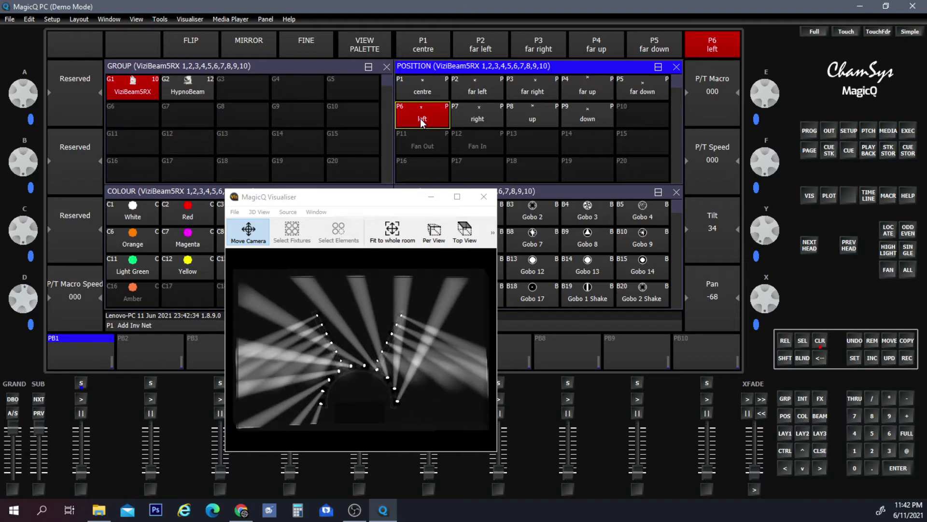
click(474, 117)
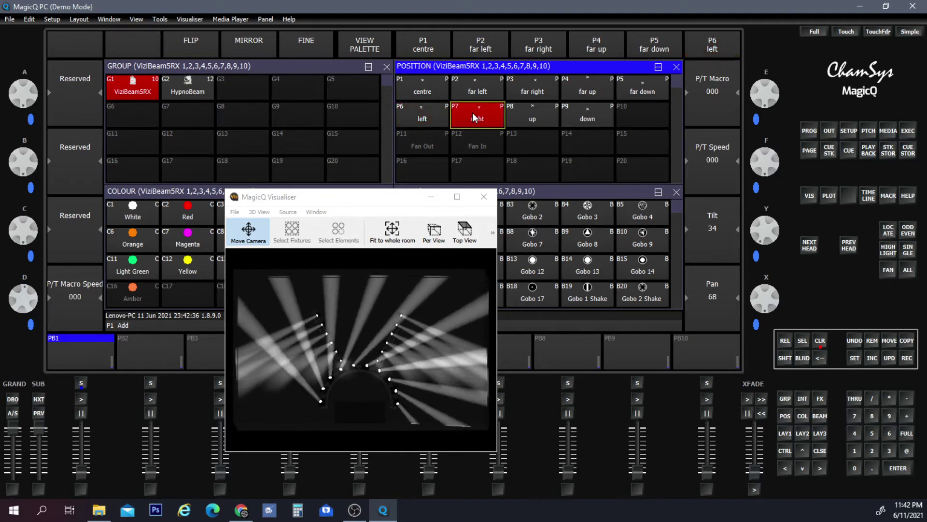
click(543, 116)
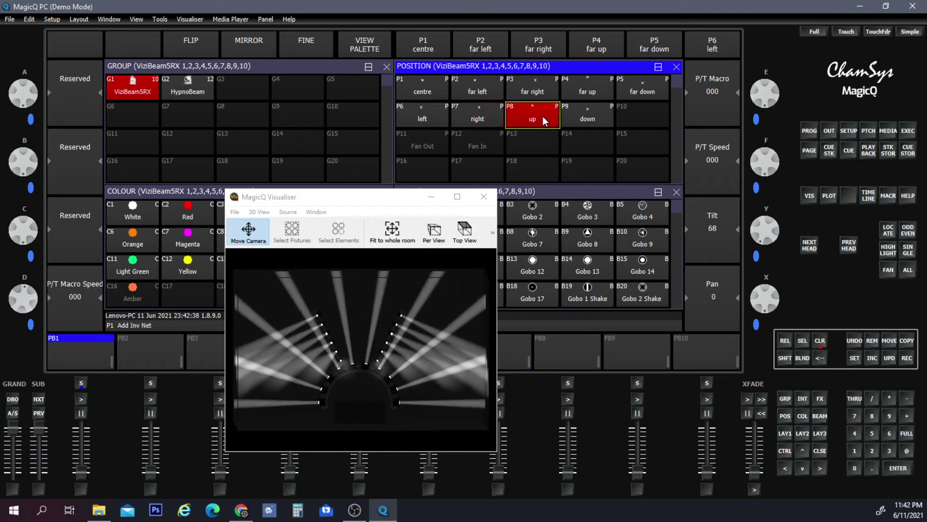
click(587, 118)
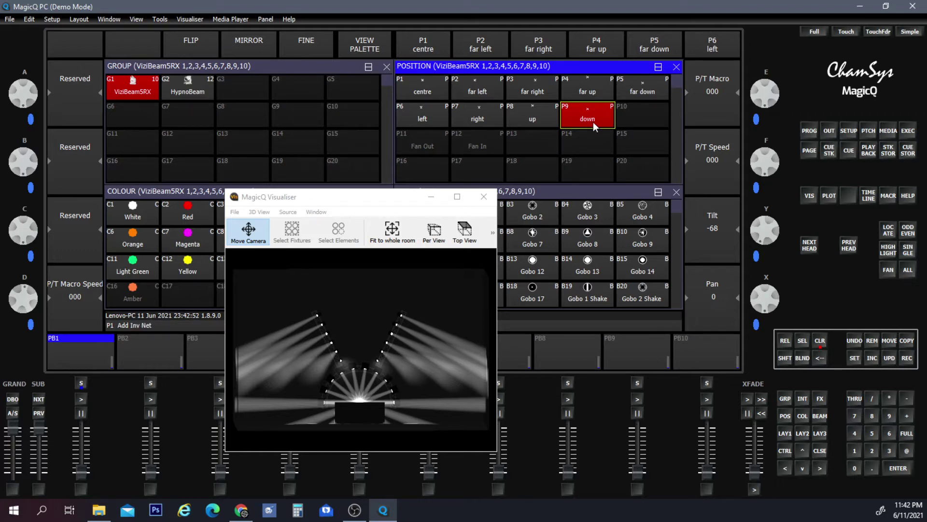
- Select the HypnoBeam group and try its centre, far left, far right, far up and far down positions
click(183, 90)
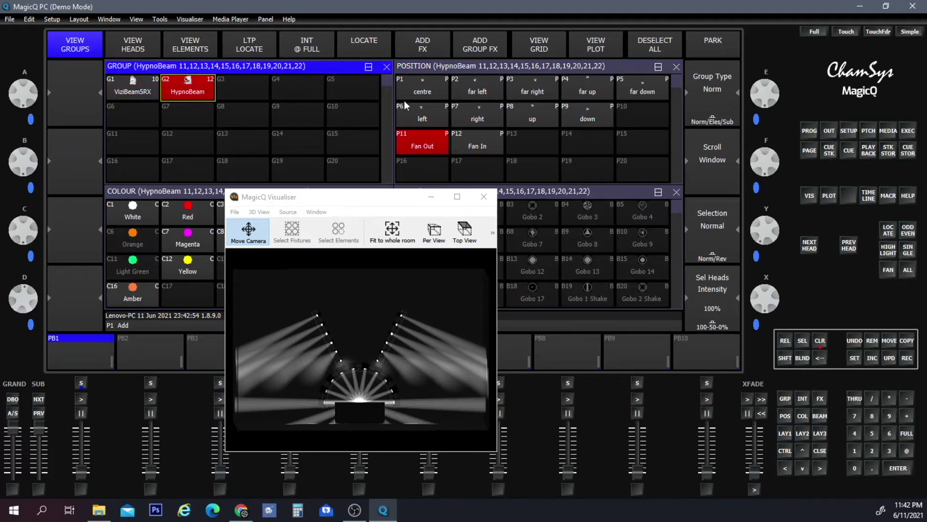
click(413, 87)
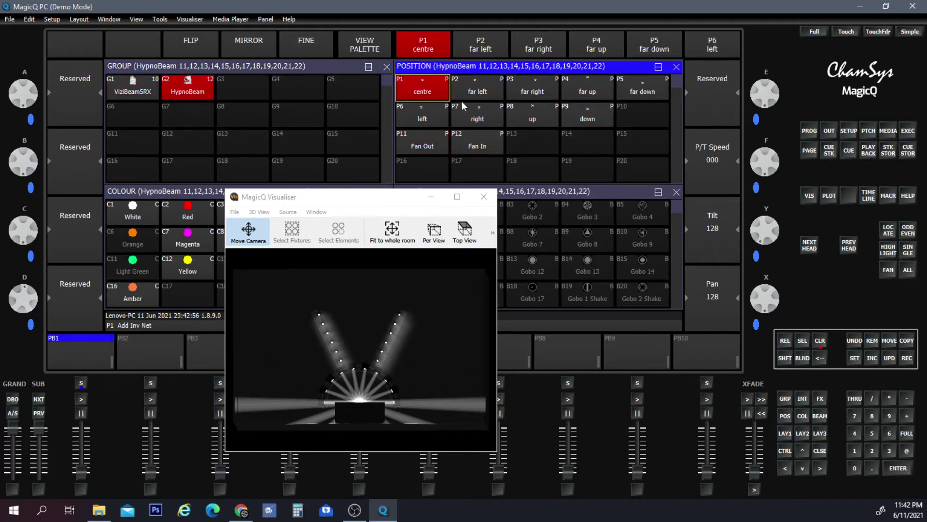
click(478, 93)
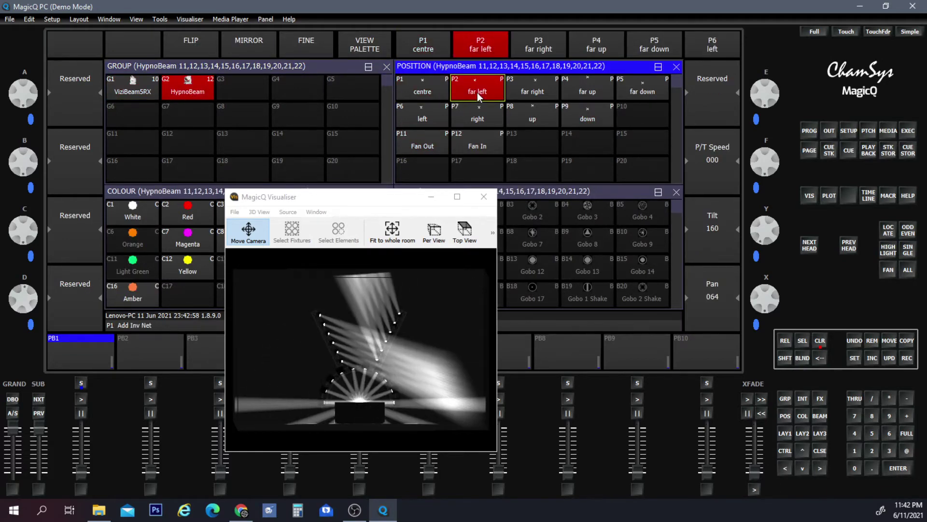
click(531, 93)
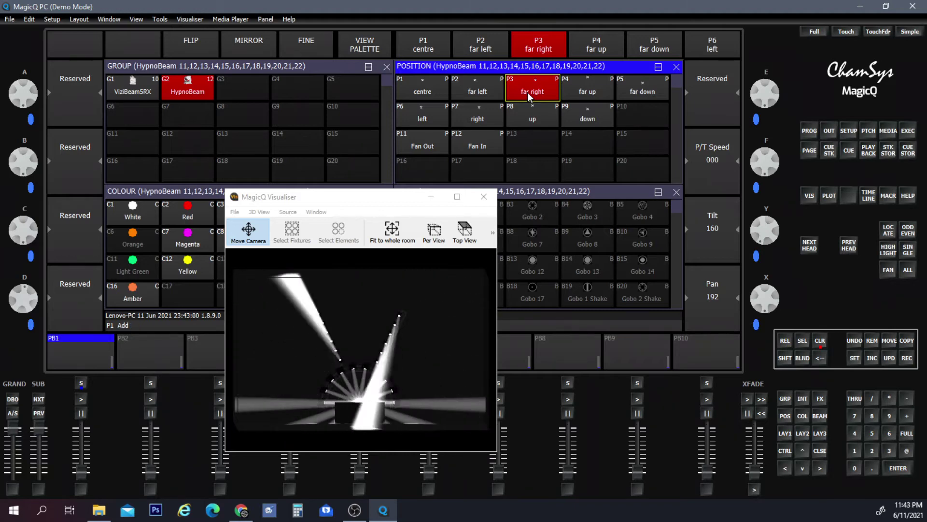
click(577, 97)
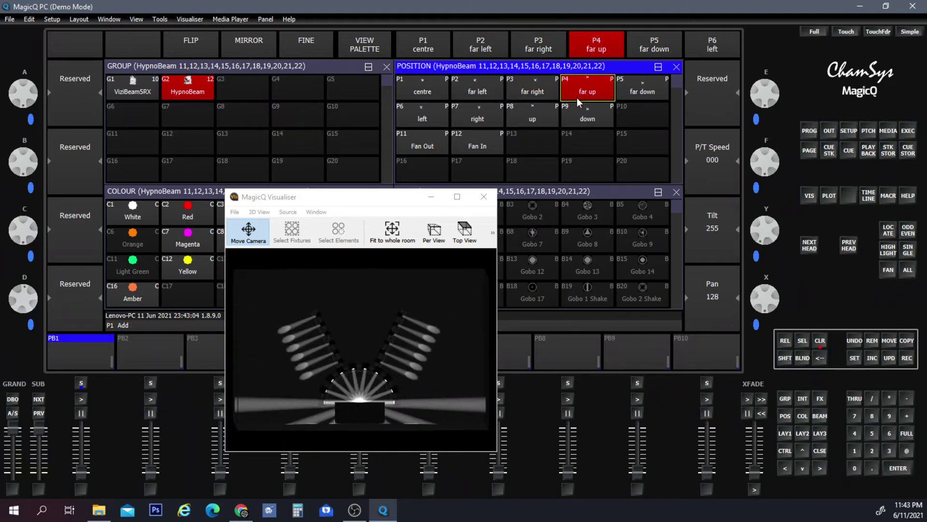
click(637, 90)
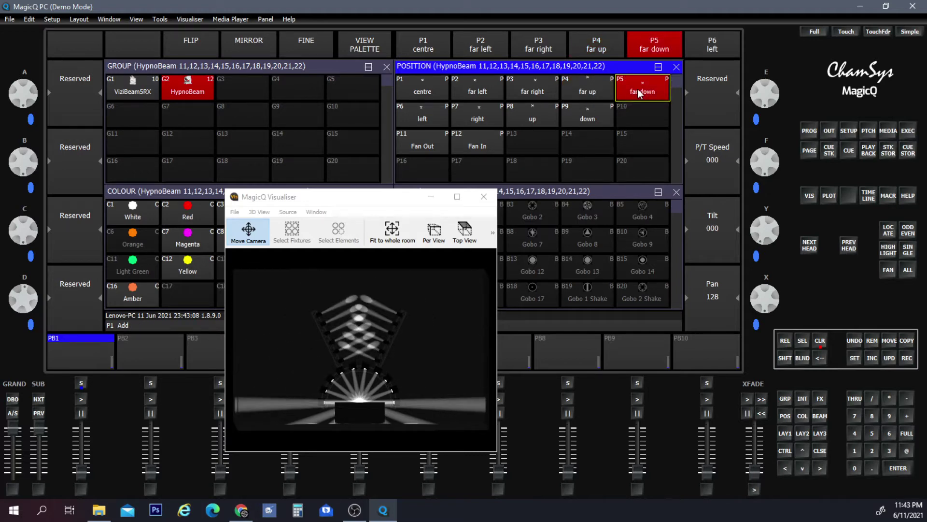
- Test the HypnoBeam group's left, right and up positions, ending on down
click(424, 115)
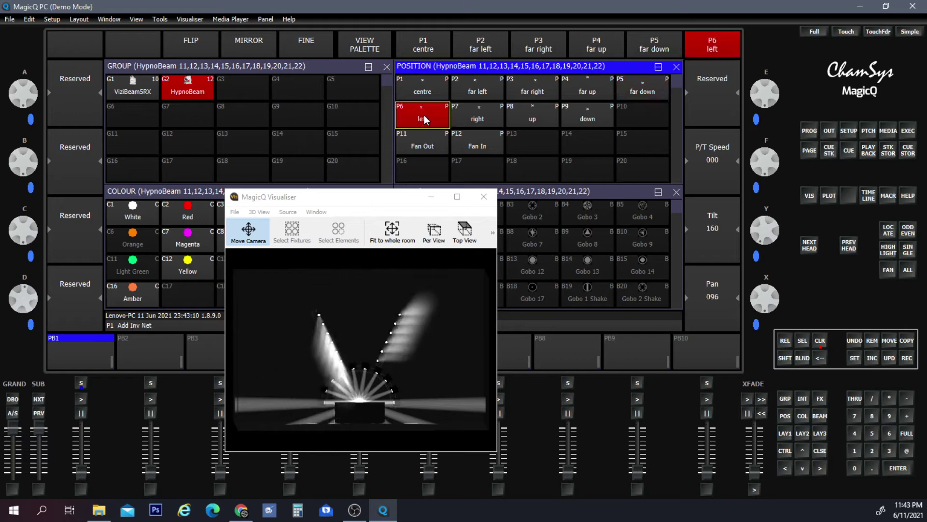
click(497, 118)
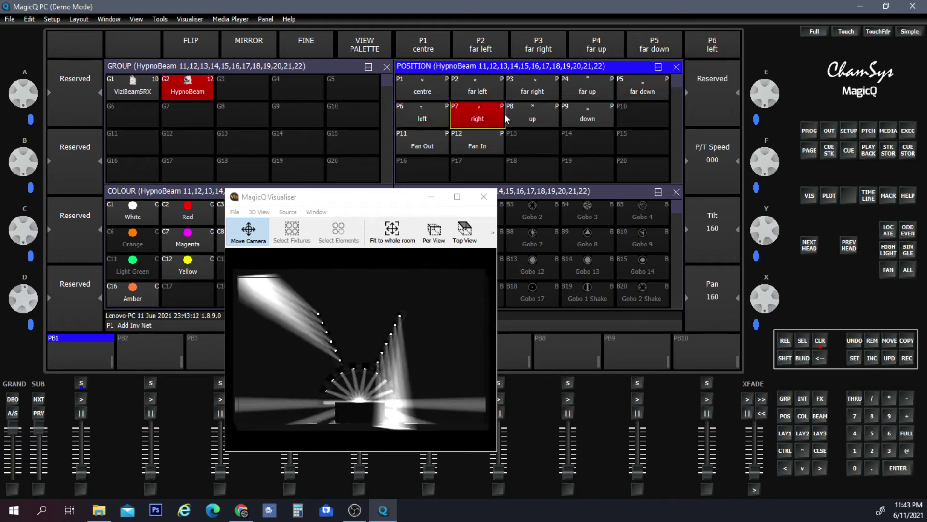
click(531, 120)
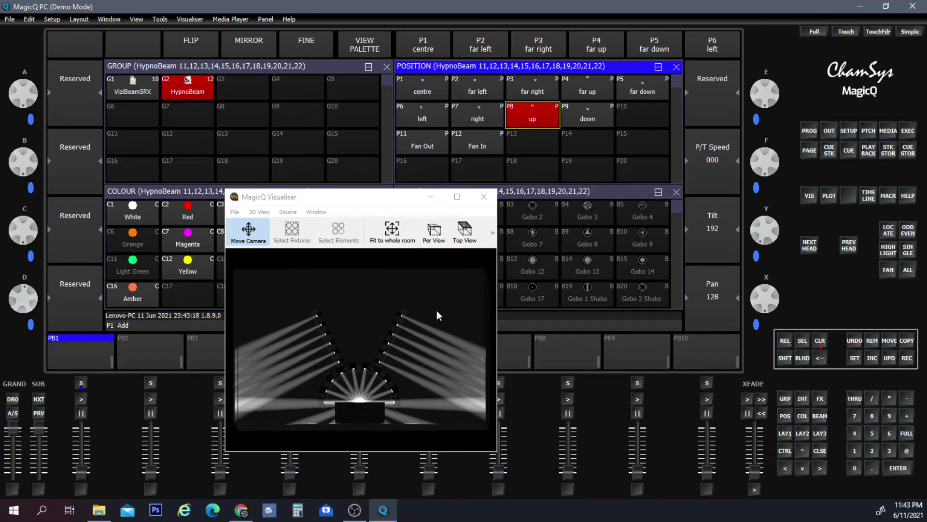
click(596, 122)
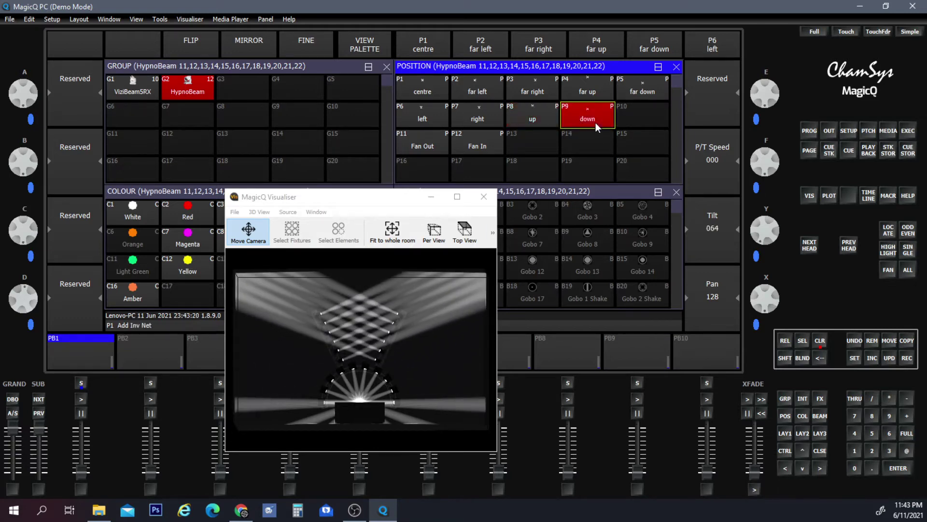
click(531, 118)
click(567, 117)
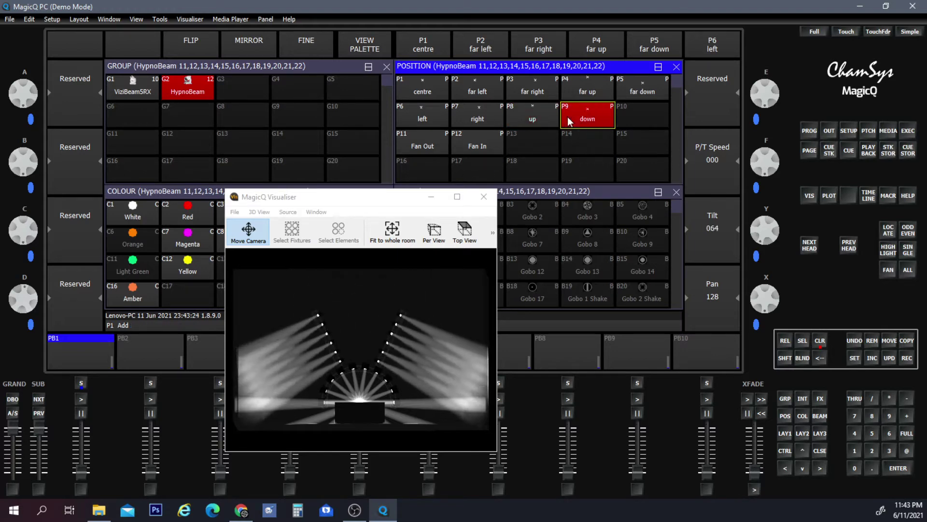
- Compare the Fan Out and Fan In positions on the HypnoBeam group, viewing Fan Out in the maximized Visualiser and ending on Fan In
click(425, 145)
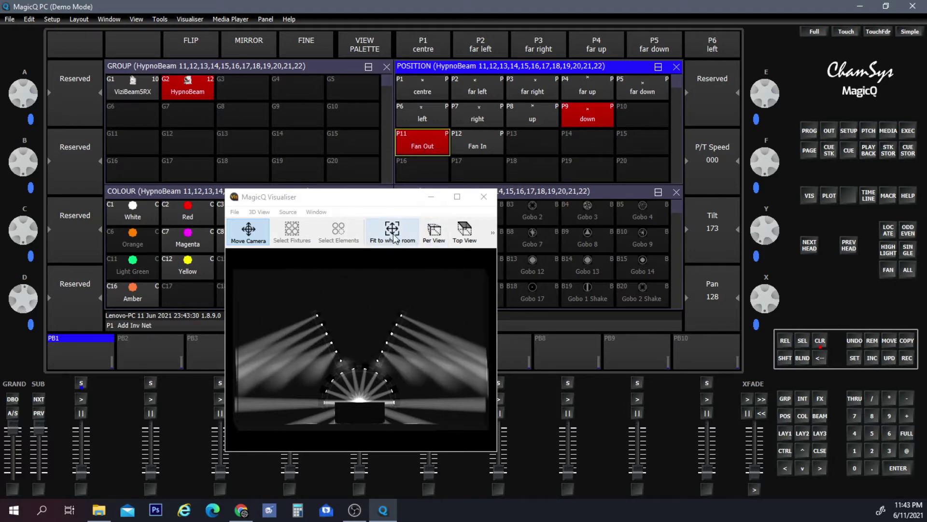
click(457, 196)
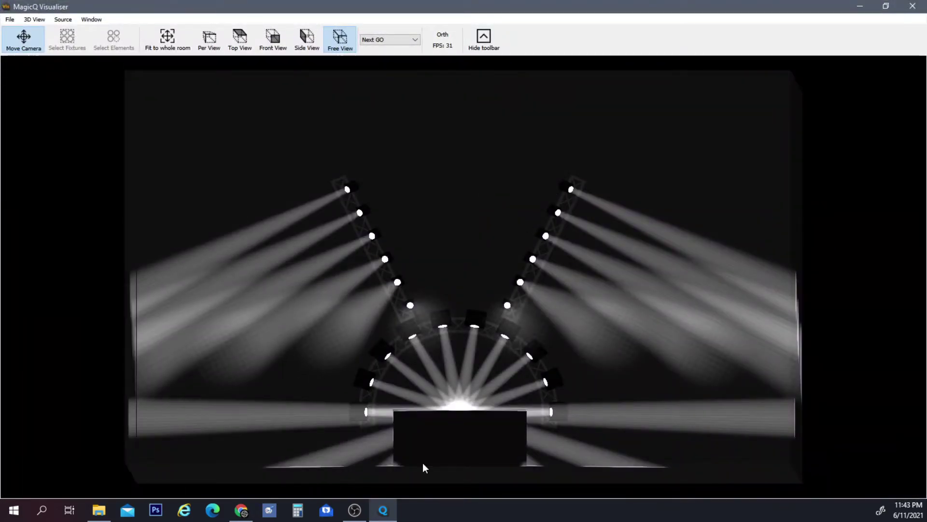
click(886, 6)
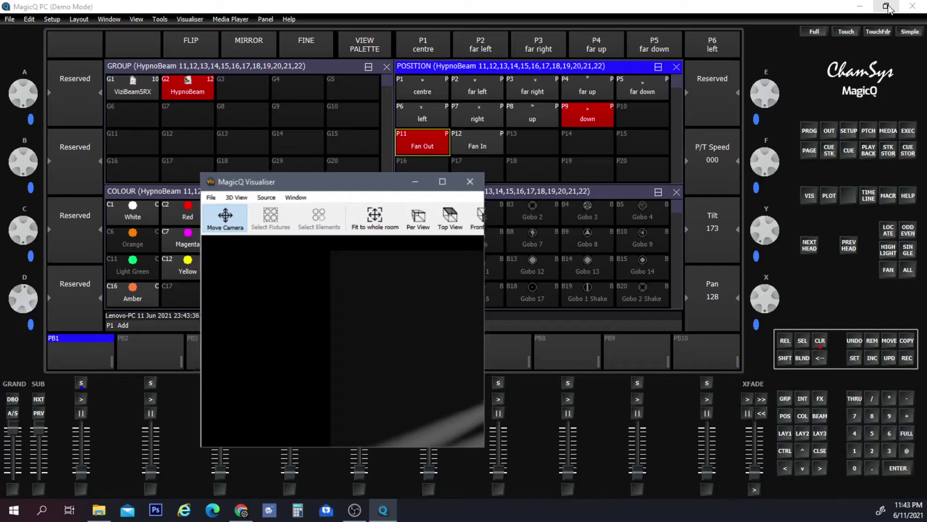
click(483, 148)
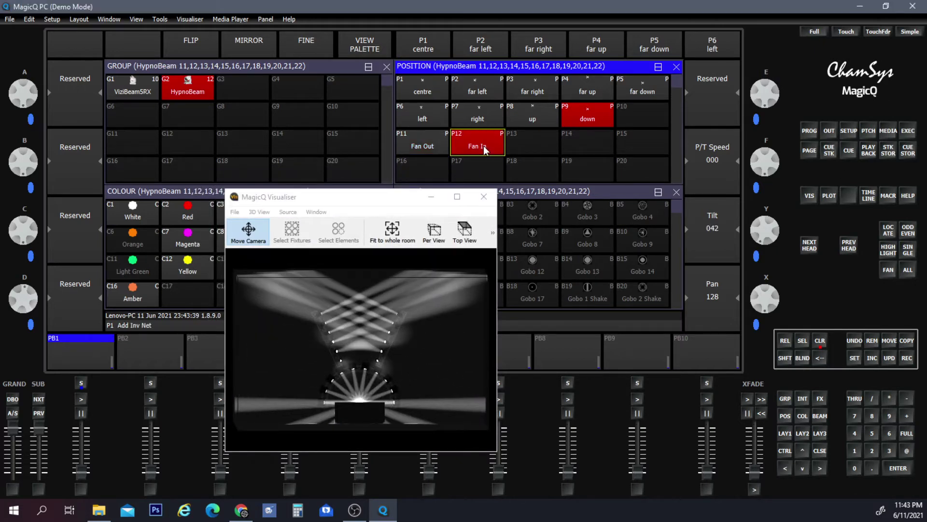
click(424, 147)
click(487, 143)
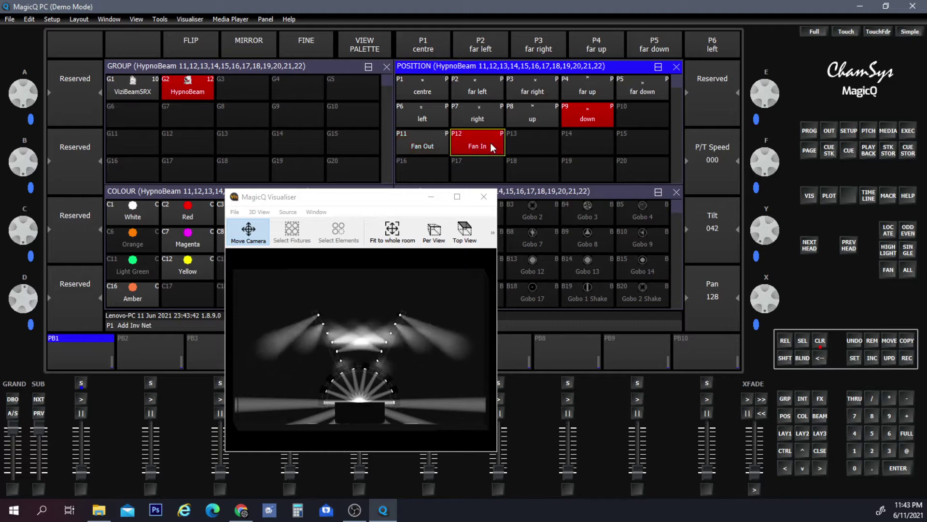
- Try the HypnoBeam group's down and up positions, and compare Fan In with Fan Out, ending on Fan In
click(592, 119)
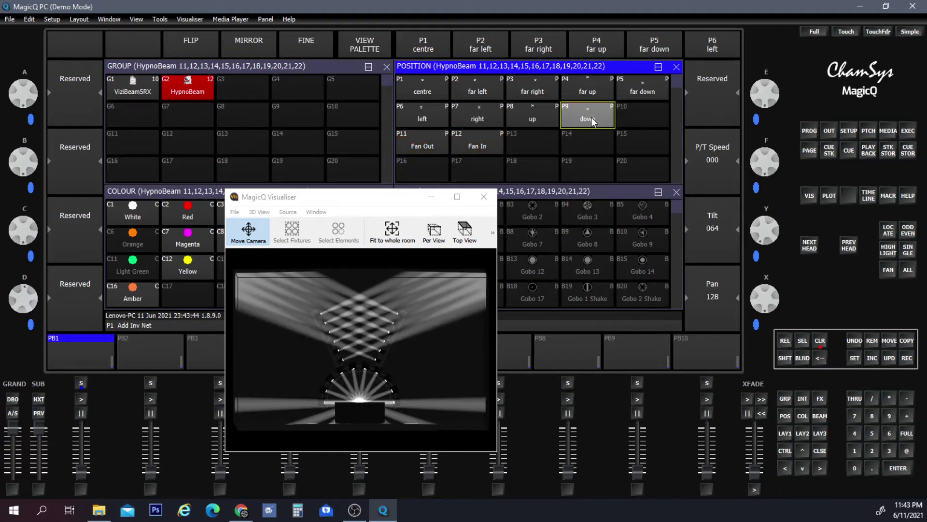
click(533, 121)
click(566, 121)
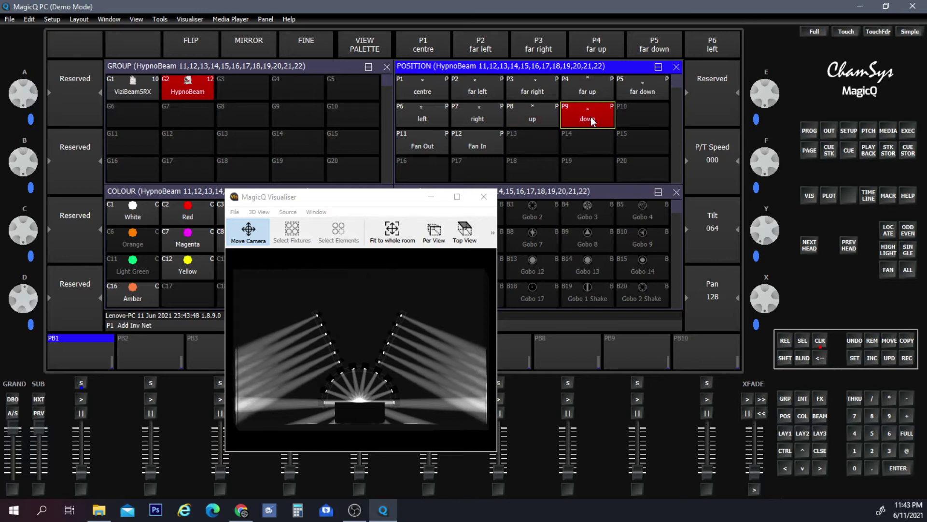
click(483, 144)
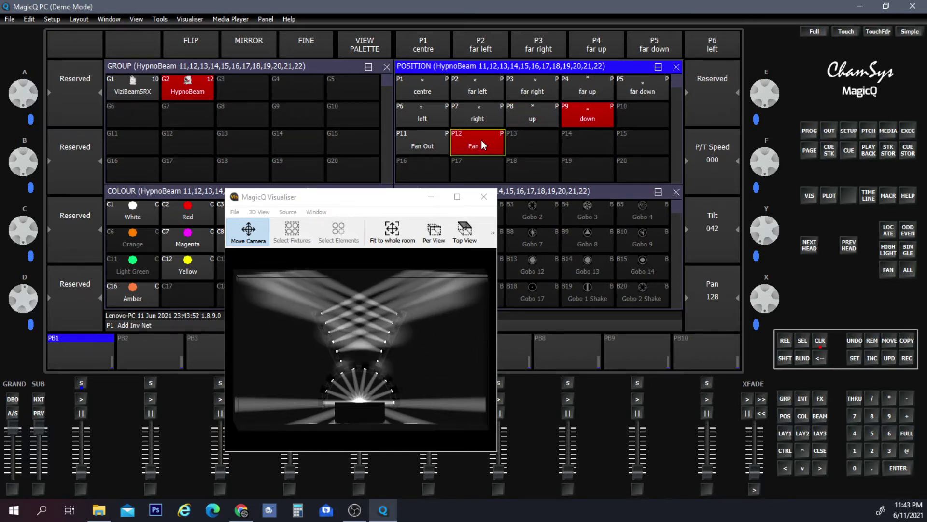
click(429, 145)
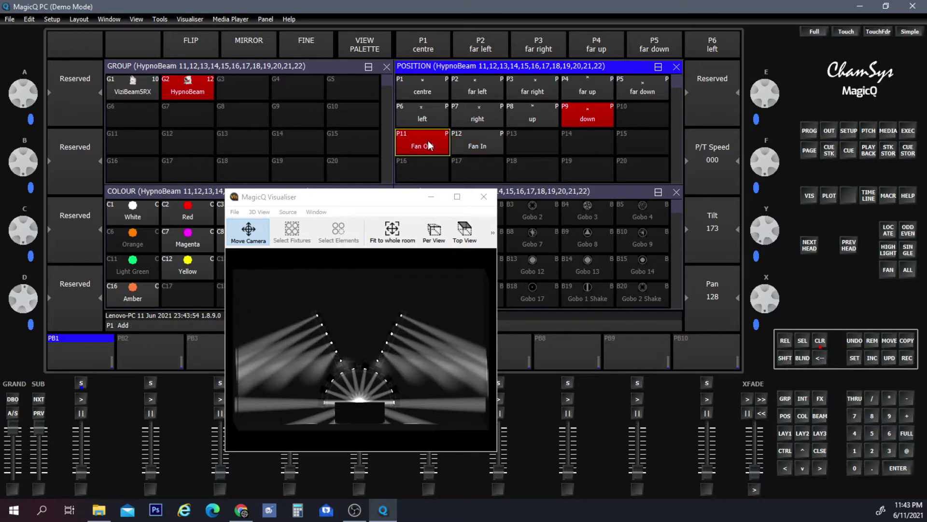
click(482, 140)
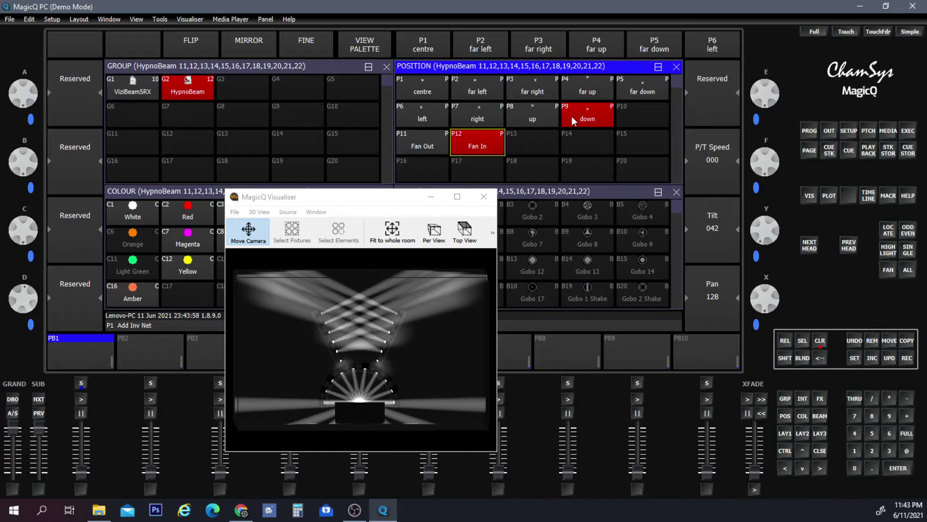
- Run the HypnoBeam group through the down and up positions, ending on right
click(586, 111)
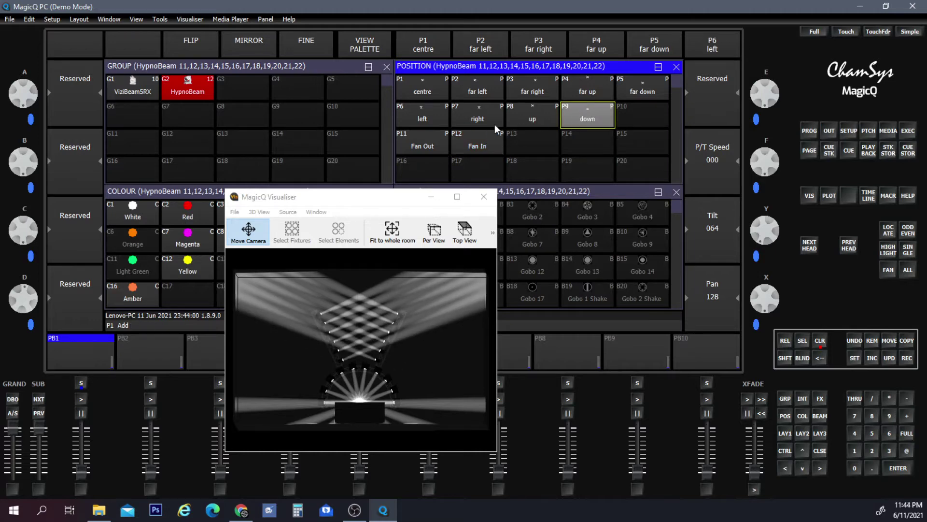
click(597, 127)
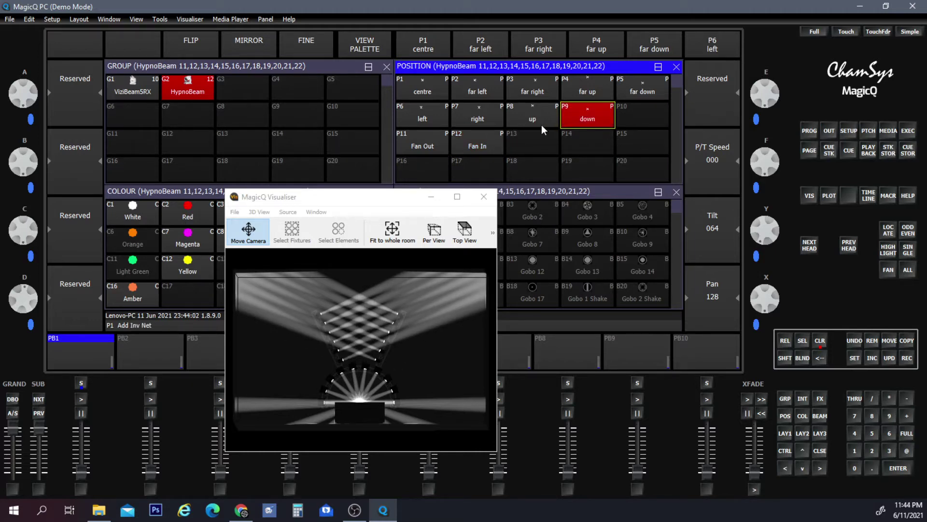
click(537, 124)
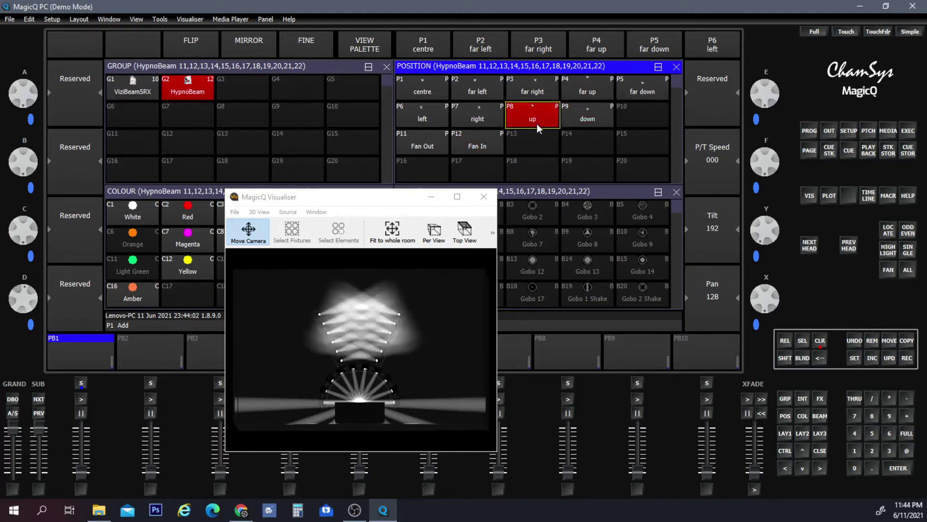
click(474, 125)
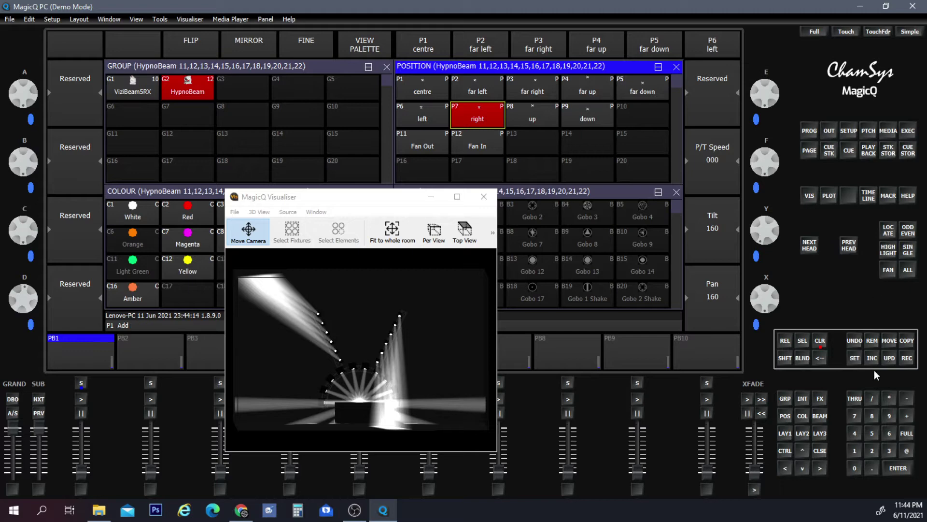
- Include the right position palette in the programmer and examine the pan and tilt values of all heads, keeping the Visualiser clear of the list
click(473, 121)
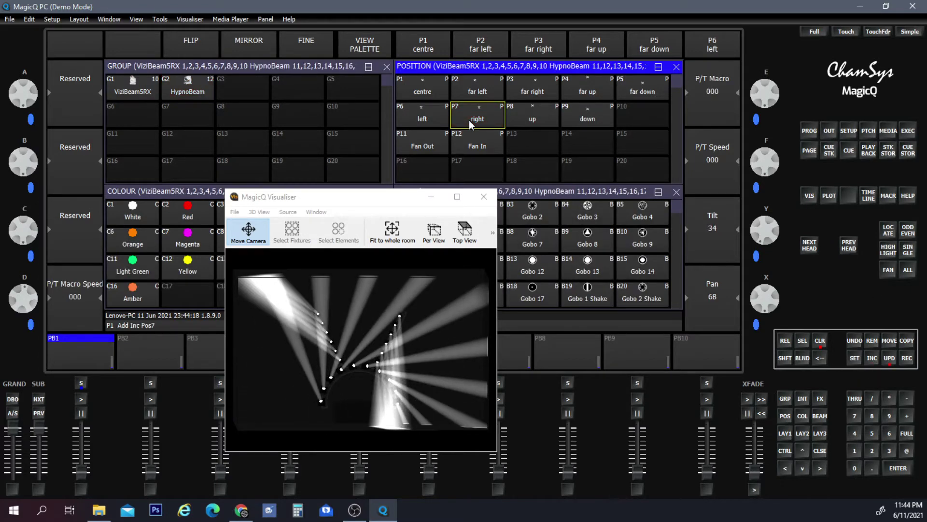
click(809, 131)
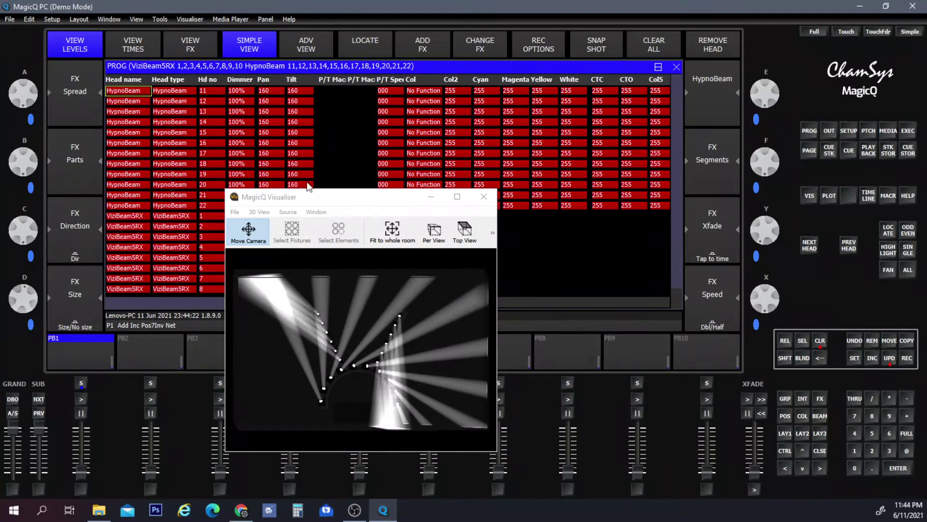
drag(314, 195, 446, 220)
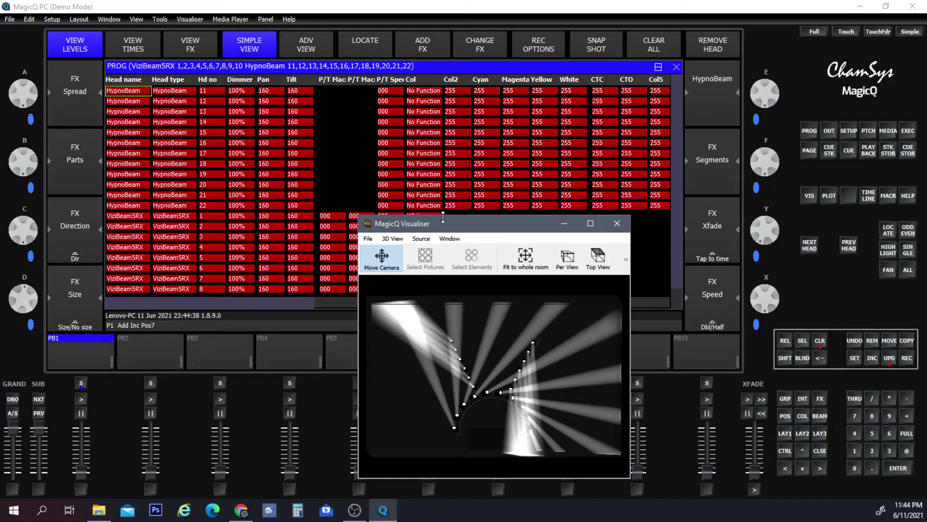
drag(442, 225, 270, 335)
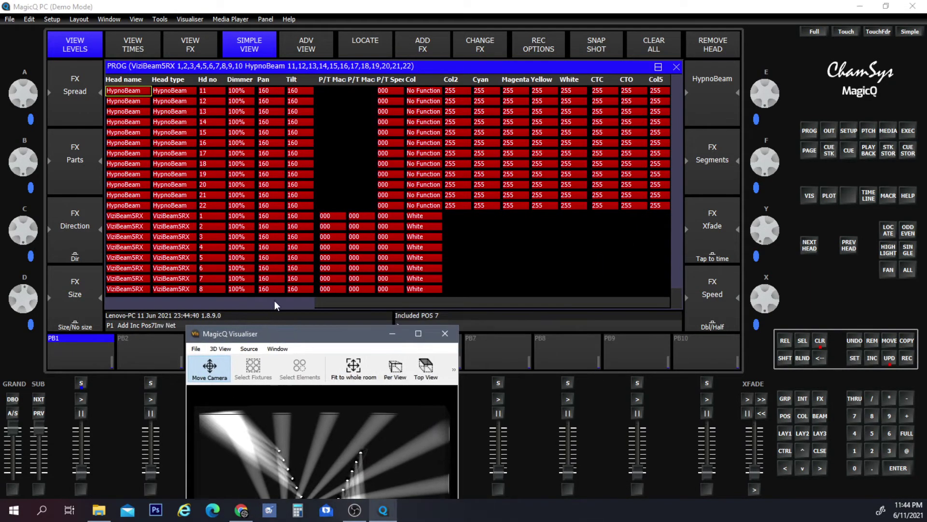
drag(274, 300, 297, 303)
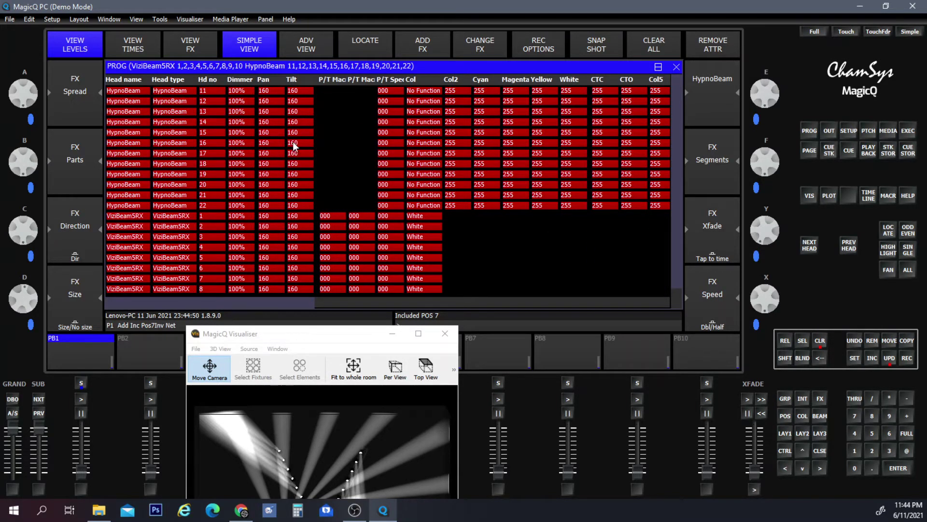
click(313, 337)
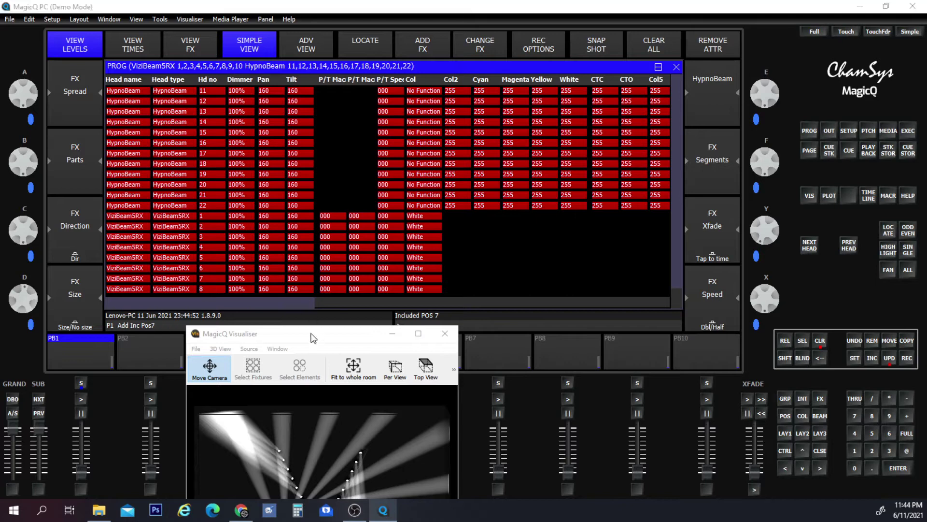
drag(313, 338, 631, 160)
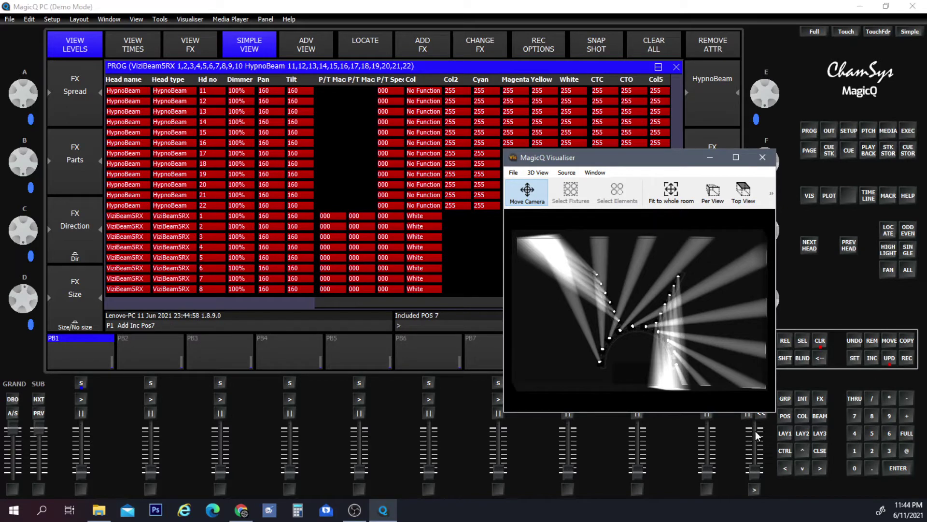
- Return to the group palettes, select the HypnoBeam group and clear the programmer
click(782, 433)
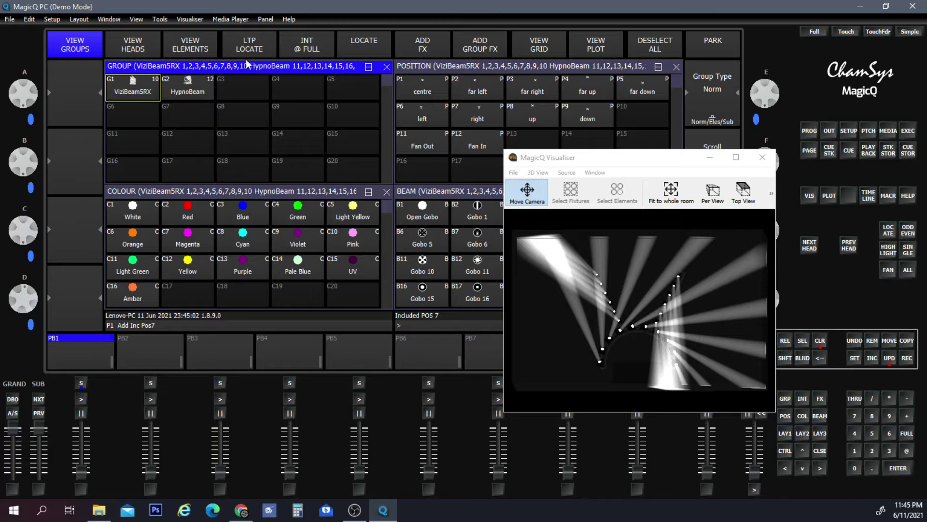
click(192, 91)
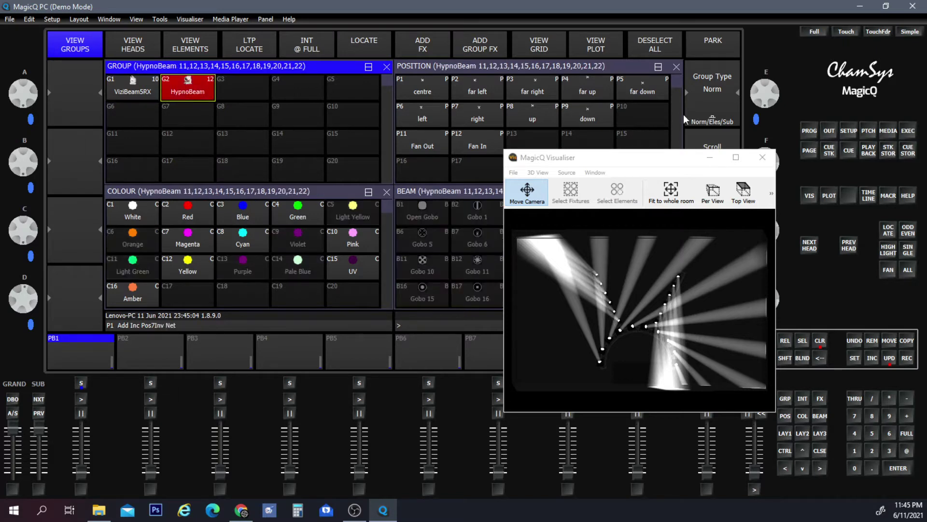
click(822, 338)
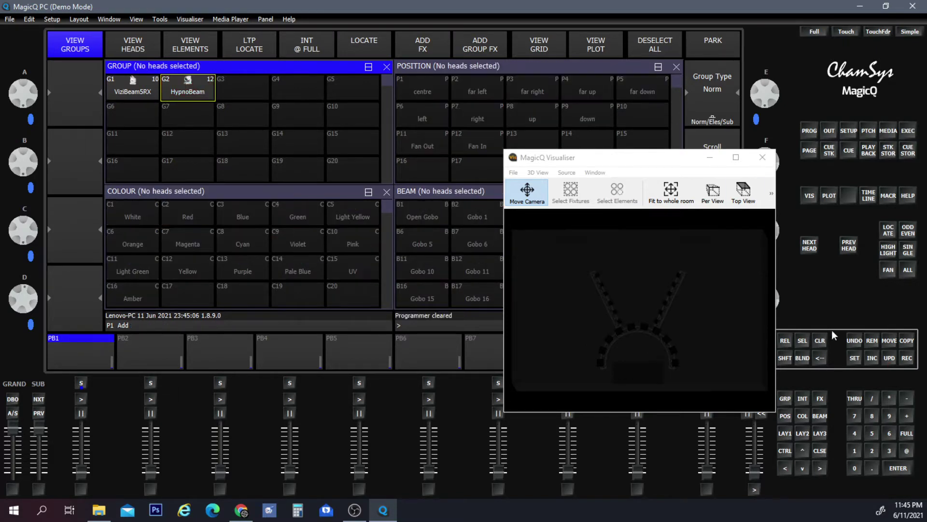
- Move the Visualiser off the position palettes, select the HypnoBeam group and set its intensity to full
drag(642, 158, 431, 246)
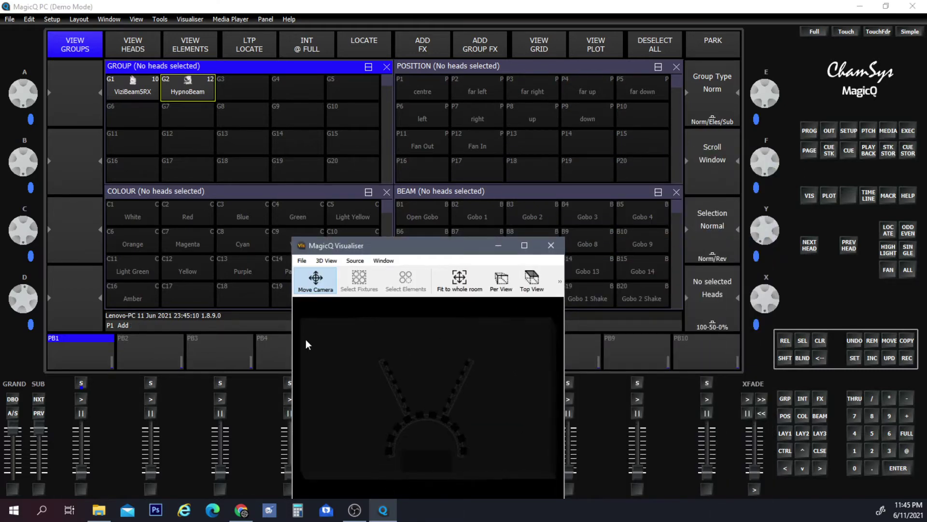
click(186, 89)
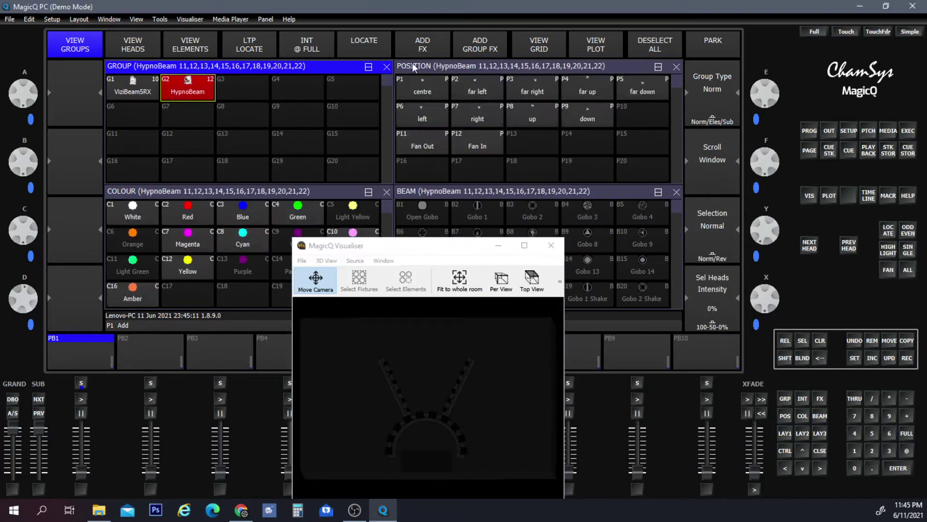
click(307, 46)
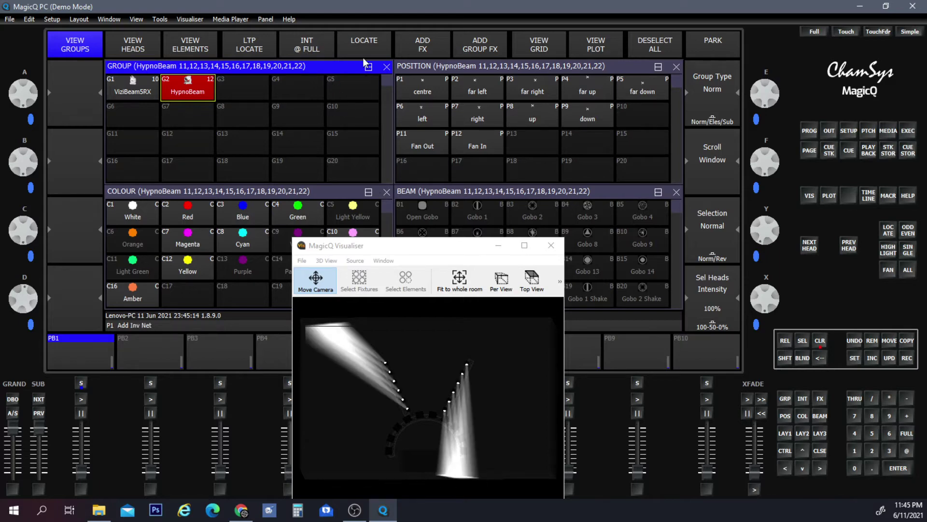
- Show the individual heads and select only HypnoBeam heads 11 to 16
click(133, 49)
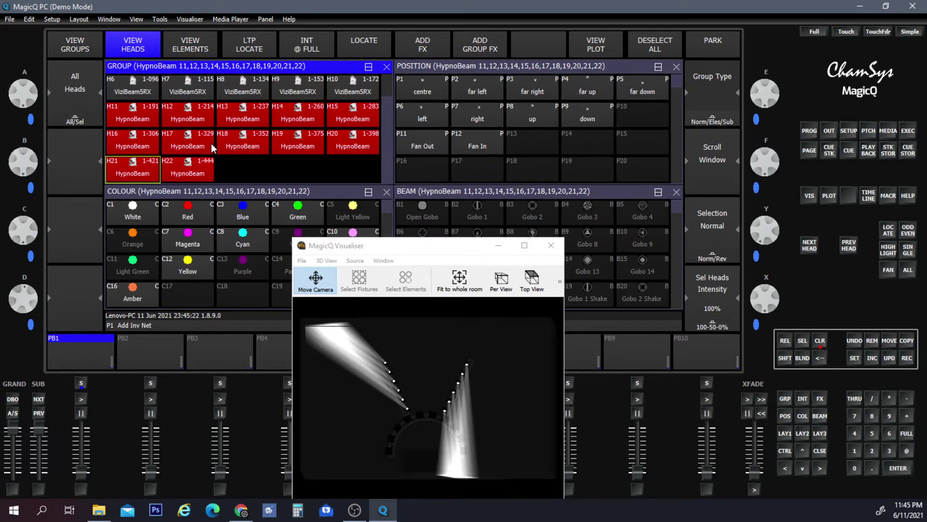
click(143, 116)
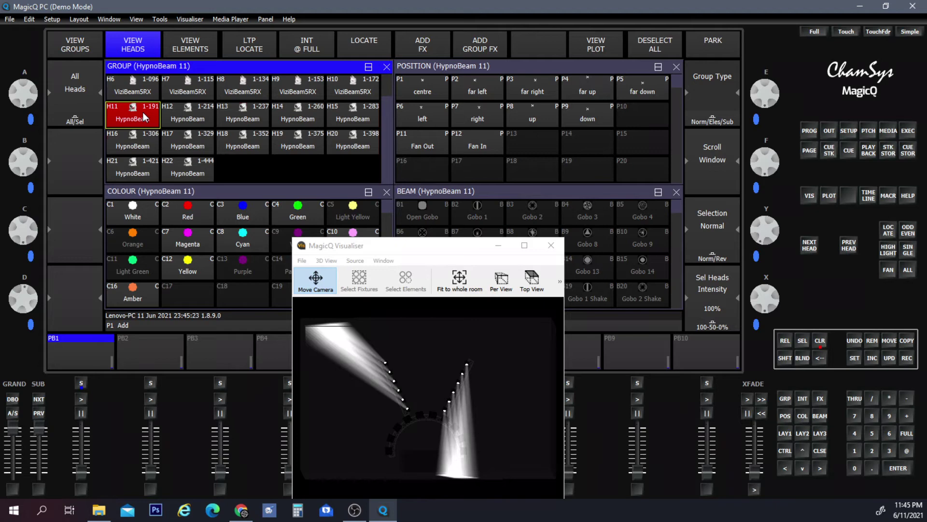
shift+click(214, 111)
shift+click(251, 117)
shift+click(297, 121)
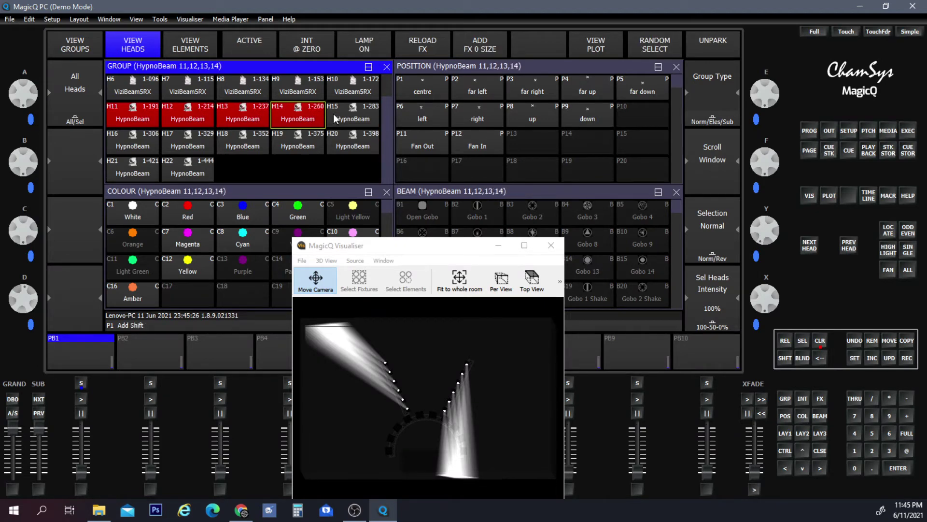
shift+click(333, 114)
shift+click(141, 147)
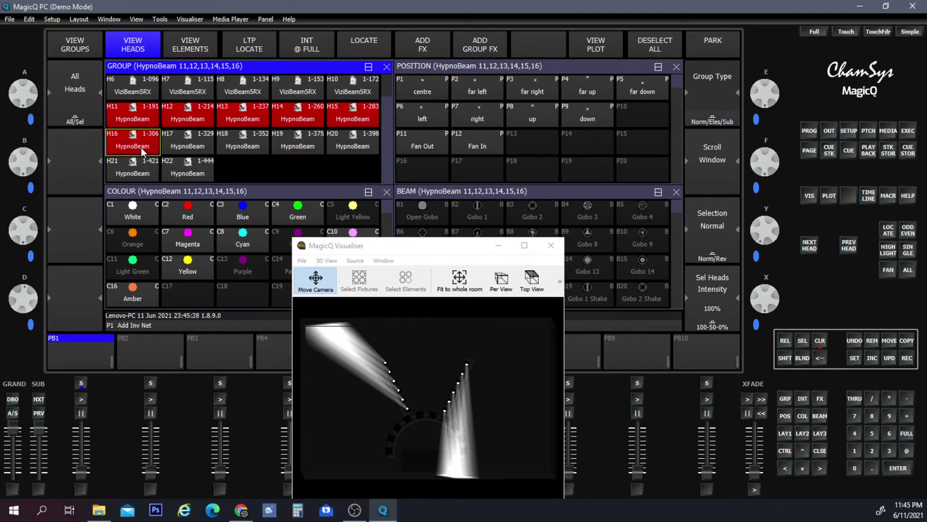
- Record the selected HypnoBeam heads as a new group in slot G3 and name it Hypno L
click(783, 434)
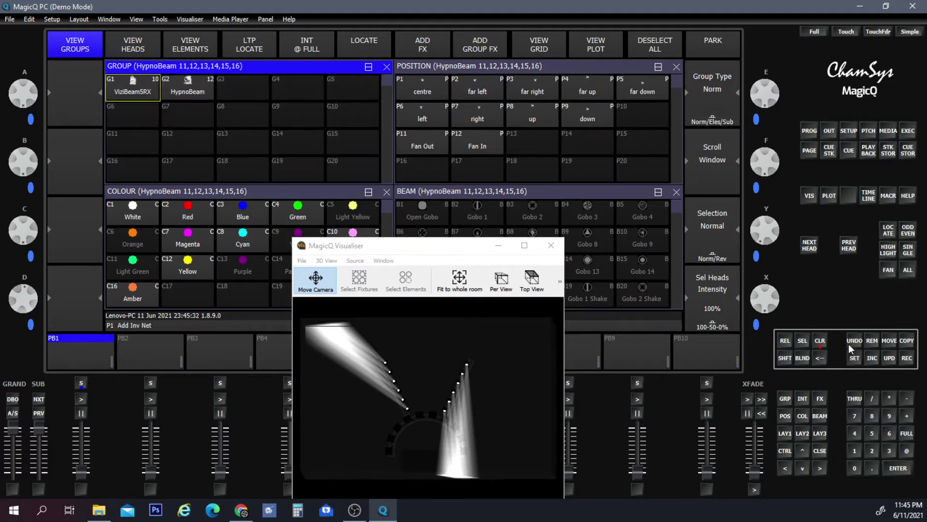
click(907, 358)
click(247, 88)
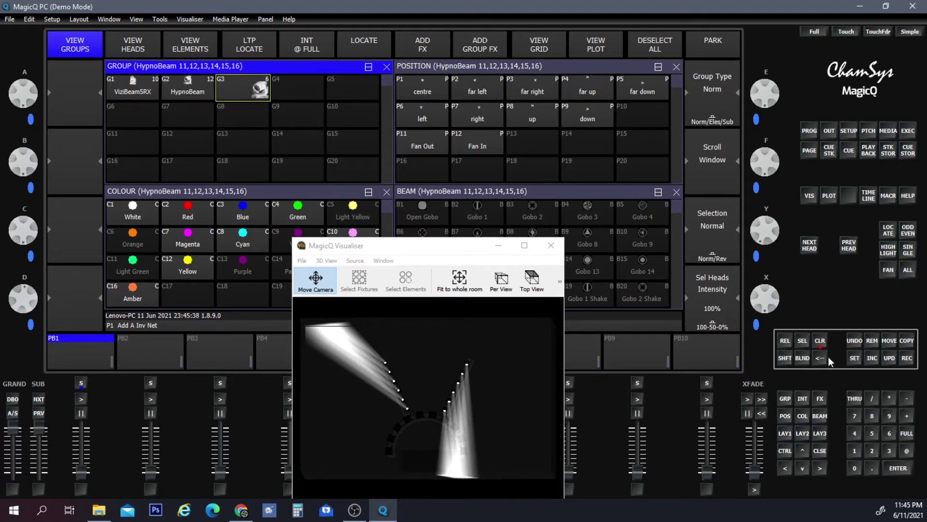
click(854, 358)
click(248, 90)
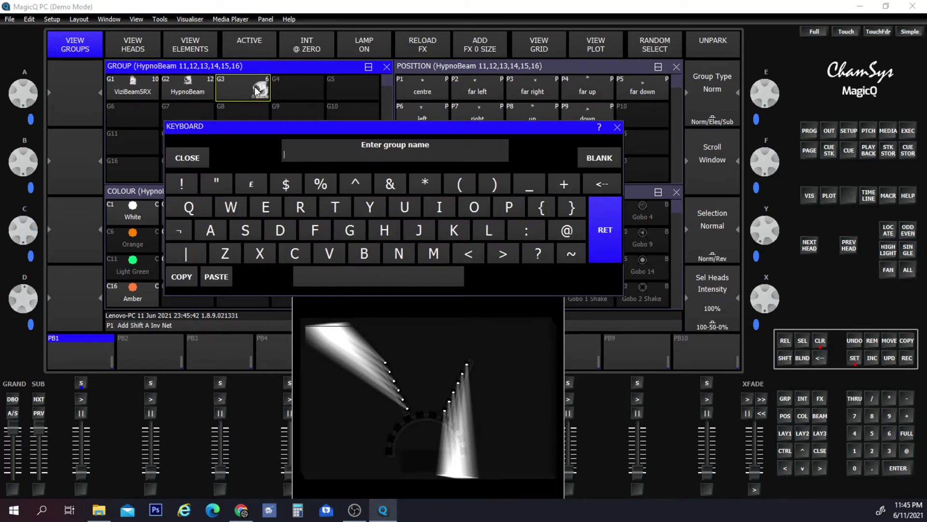
text(Hyp)
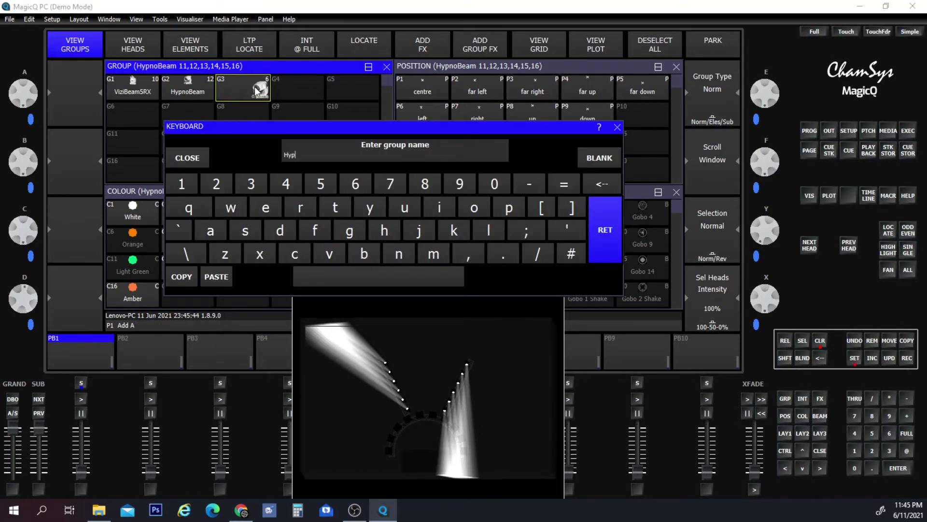
text(no L)
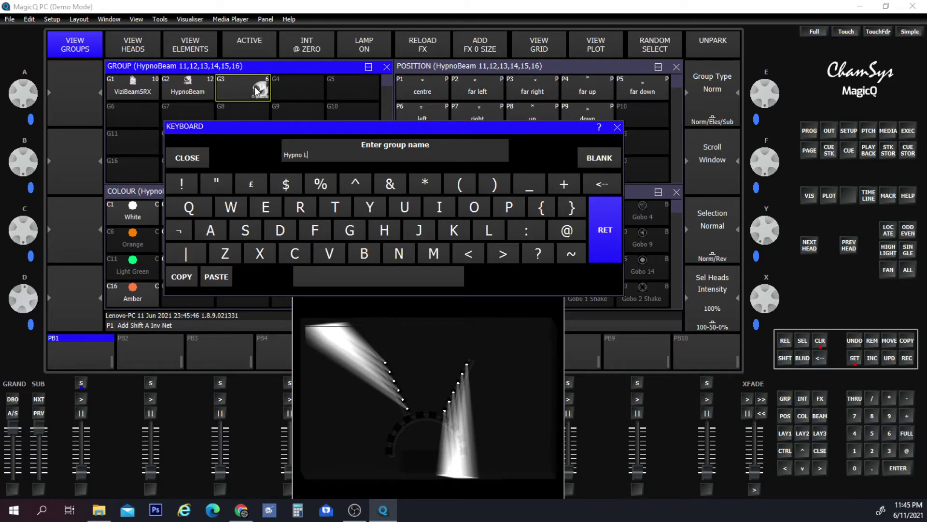
key(Return)
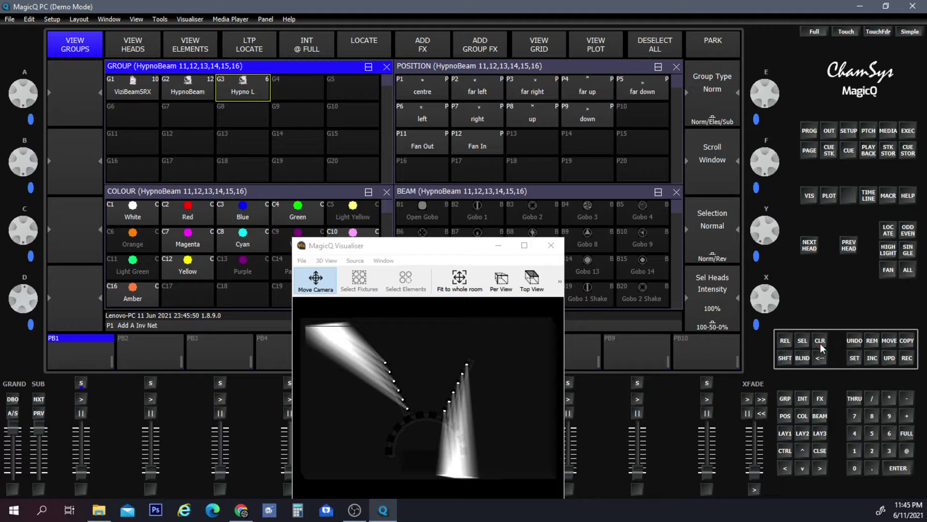
- Clear the programmer and locate the Hypno L group to check which heads light up
click(821, 342)
click(243, 88)
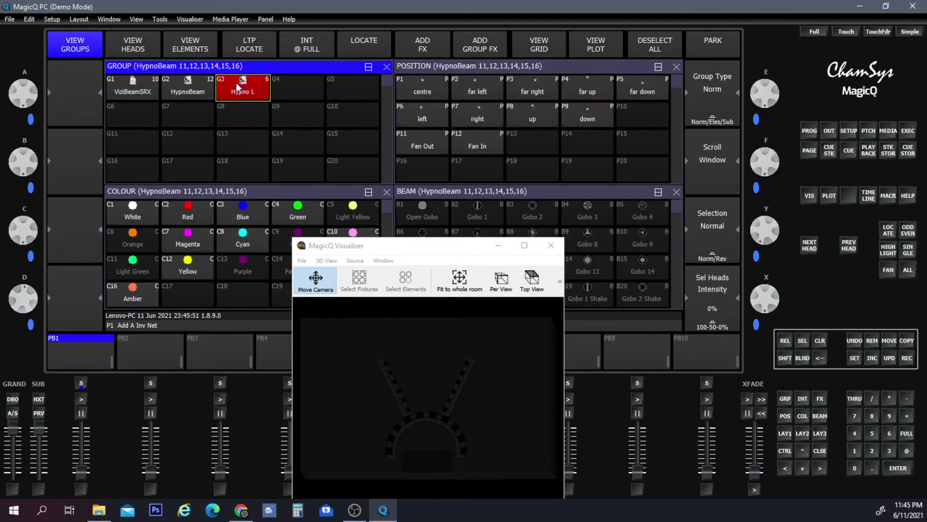
click(372, 42)
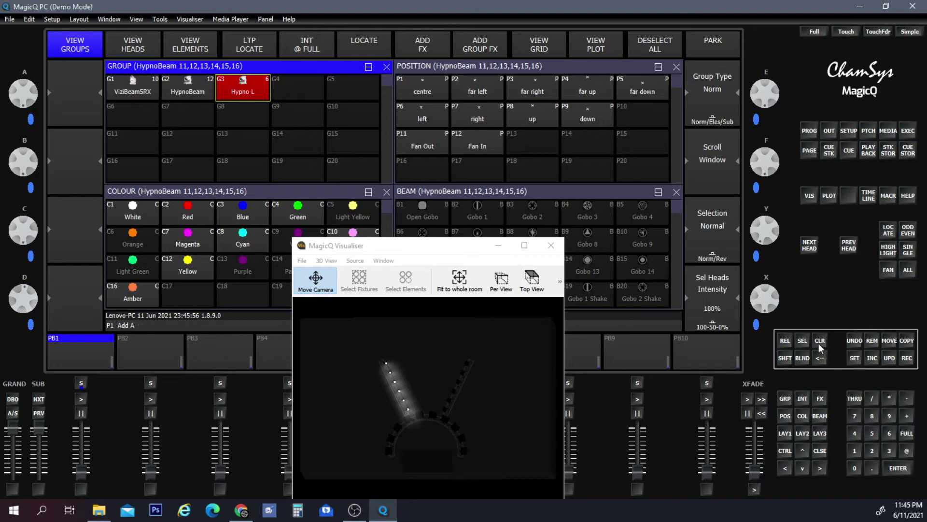
- Clear the programmer, show the individual heads of the HypnoBeam group and select only HypnoBeam heads 17 to 22
click(819, 342)
click(182, 86)
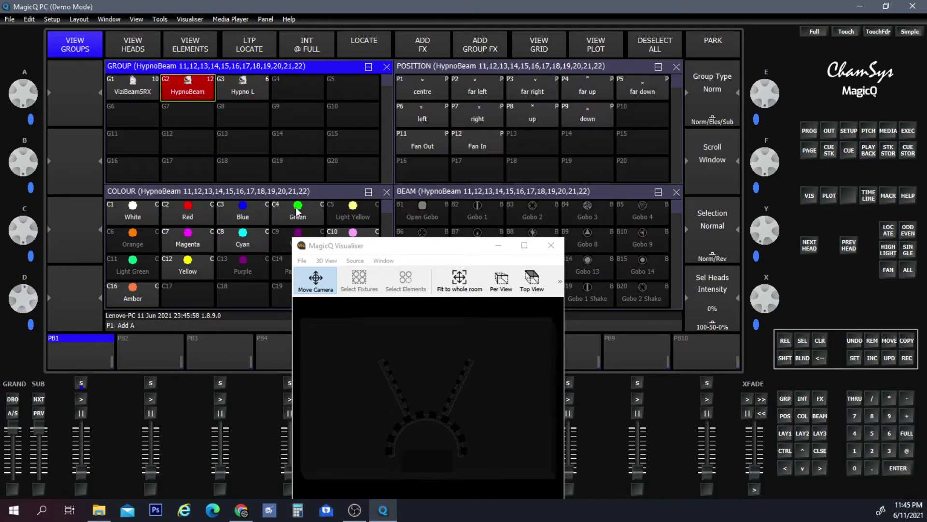
click(144, 51)
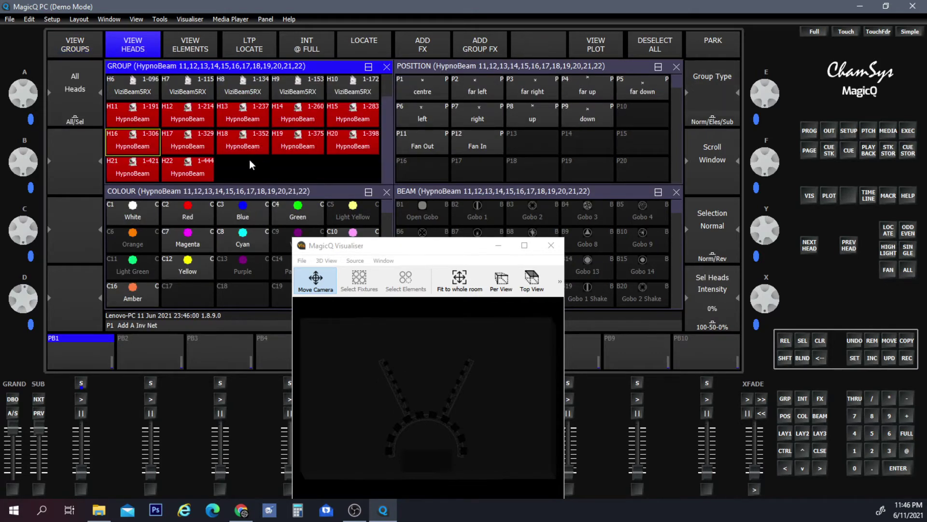
click(187, 135)
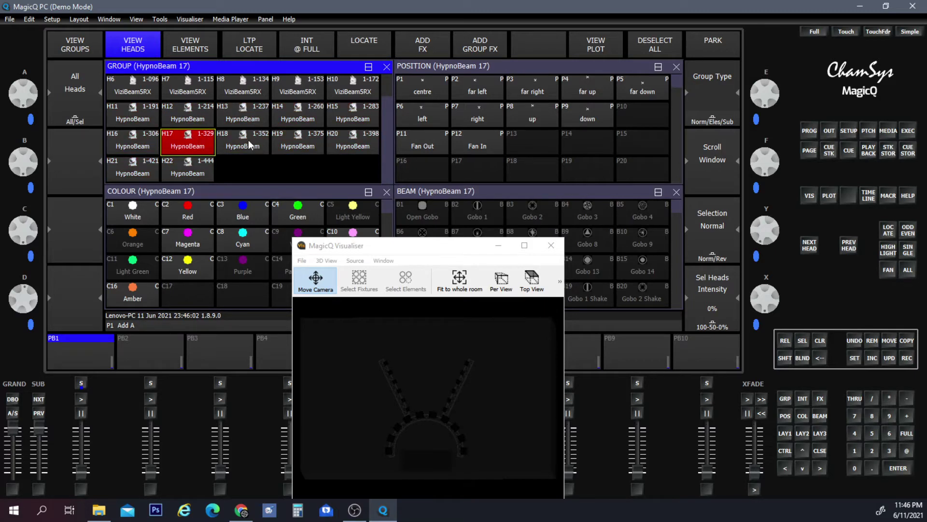
drag(249, 140, 345, 141)
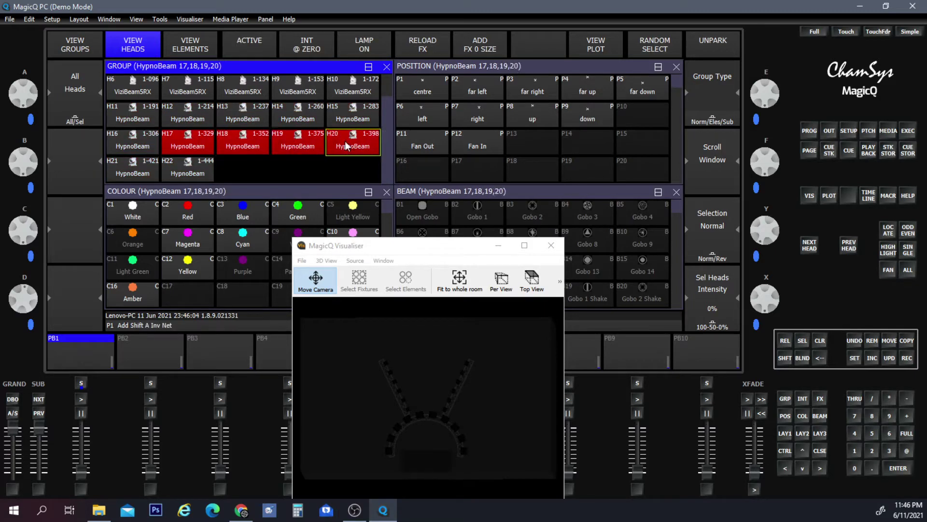
drag(115, 182, 185, 173)
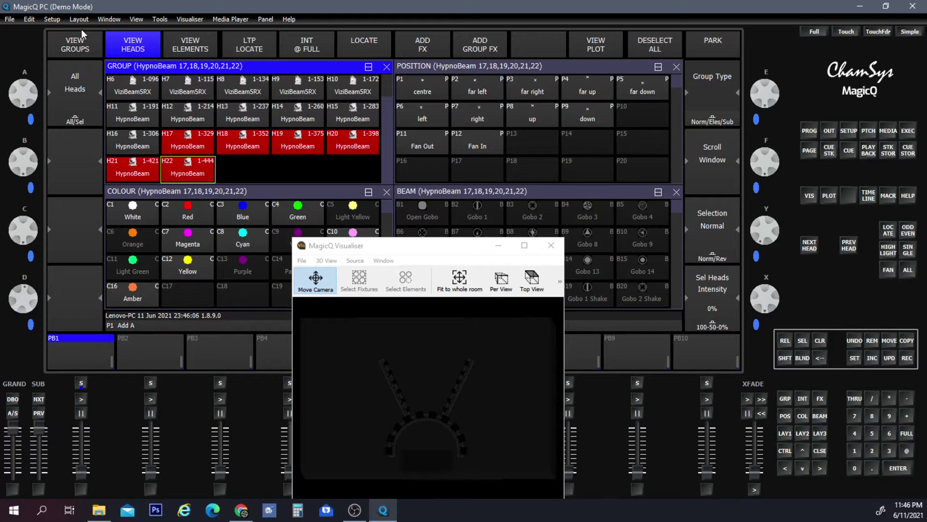
- Record the selected HypnoBeam heads as a new group in slot G4 and name it Hypno R
click(68, 46)
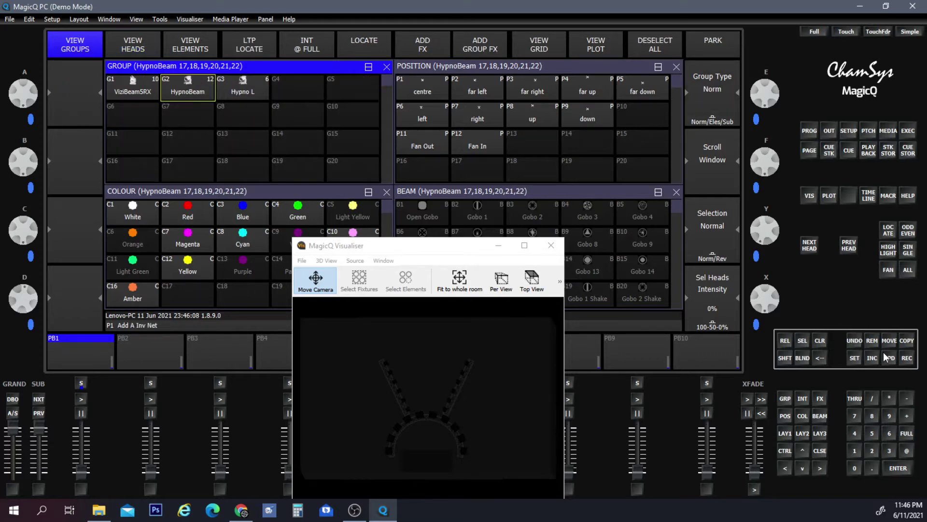
click(907, 359)
click(285, 90)
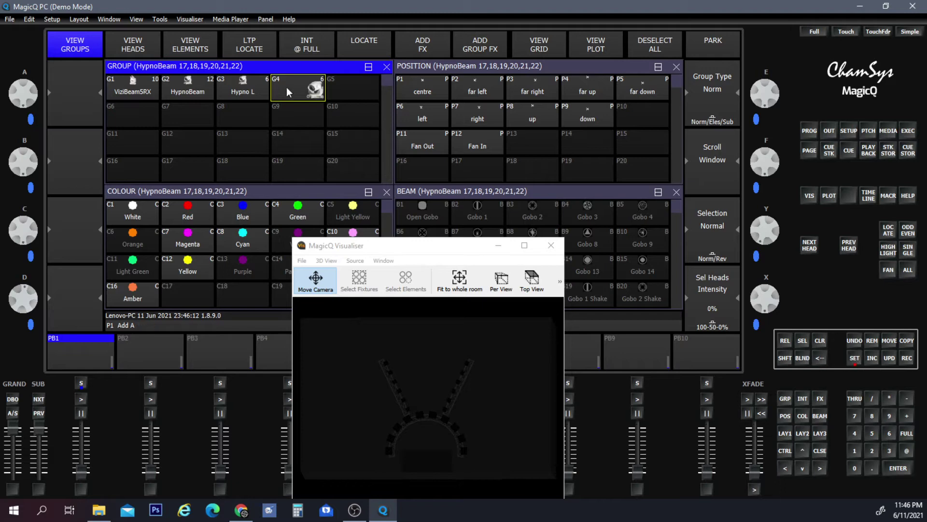
click(285, 86)
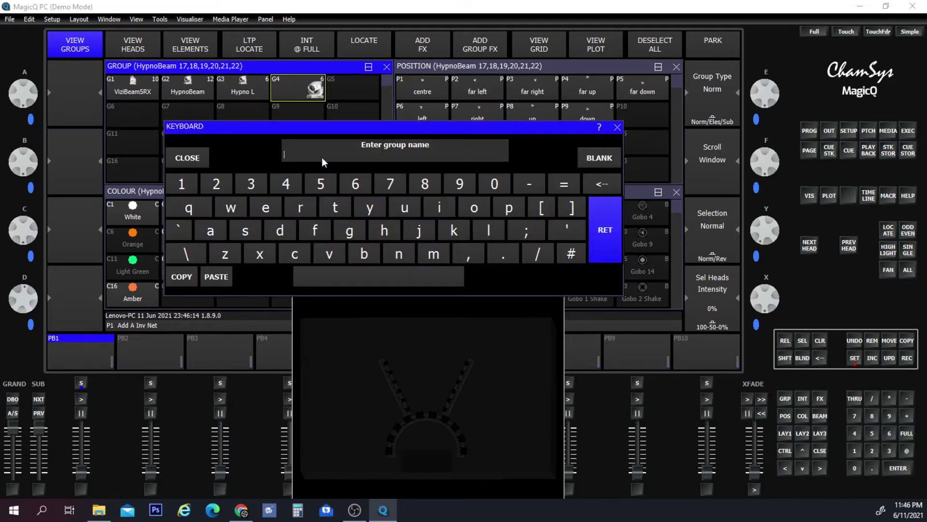
text(Hypno R)
key(Return)
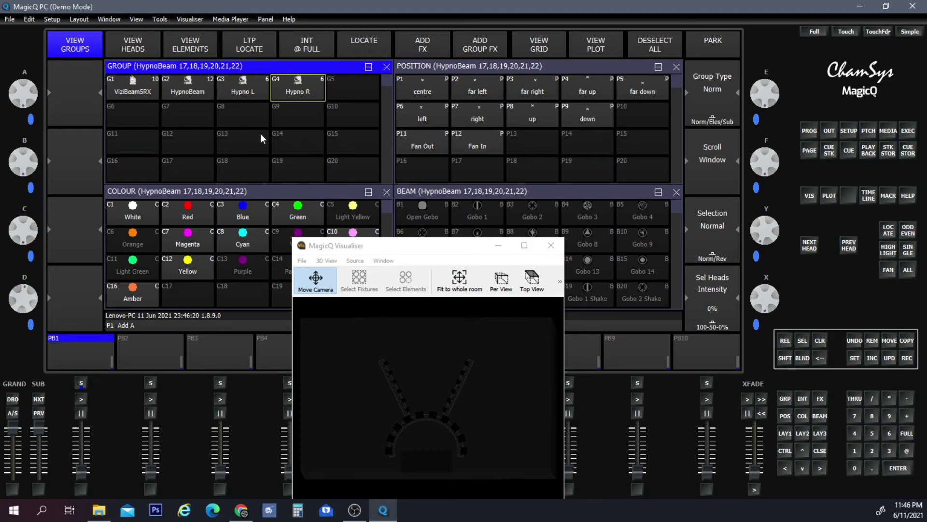
- Move the ViziBeam5RX group to slot G6 and the full HypnoBeam group to slot G1
click(890, 343)
click(126, 82)
click(129, 110)
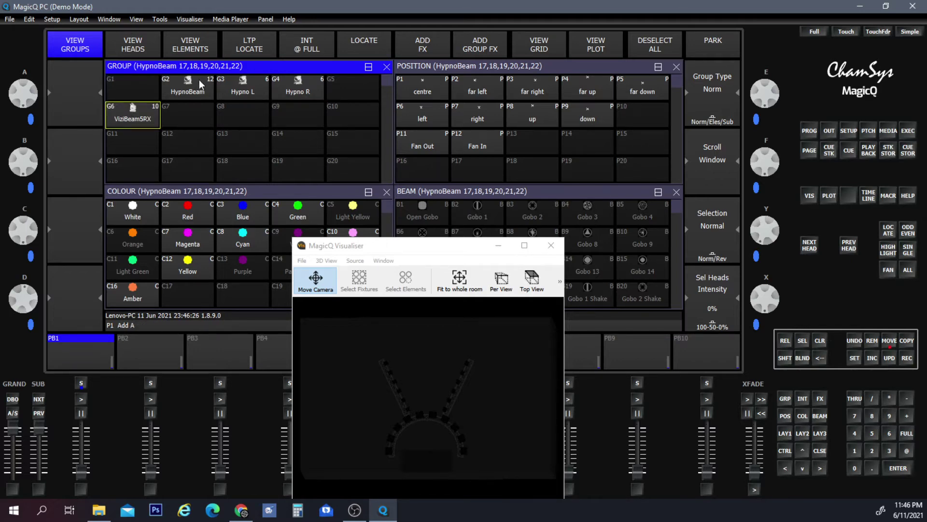
click(192, 96)
click(147, 83)
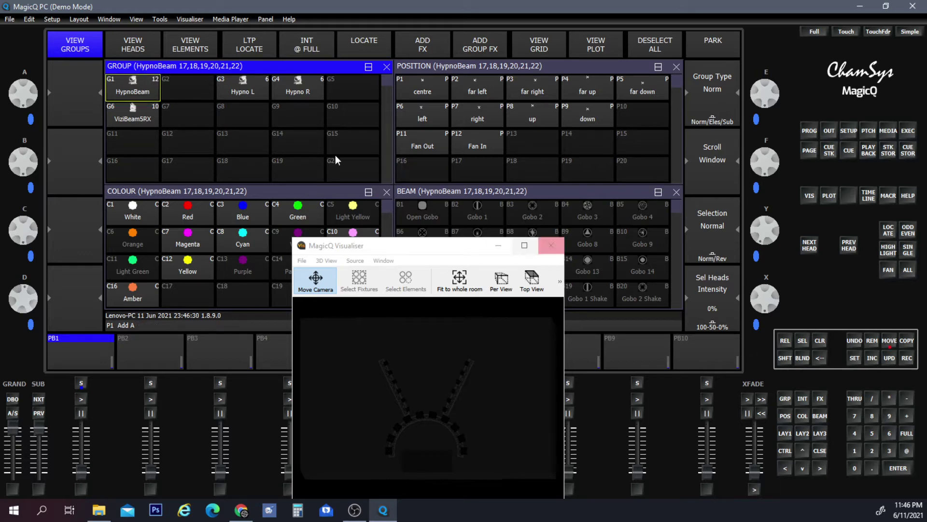
- Move the Hypno L group to slot G2 and the Hypno R group to slot G3
click(214, 95)
click(196, 92)
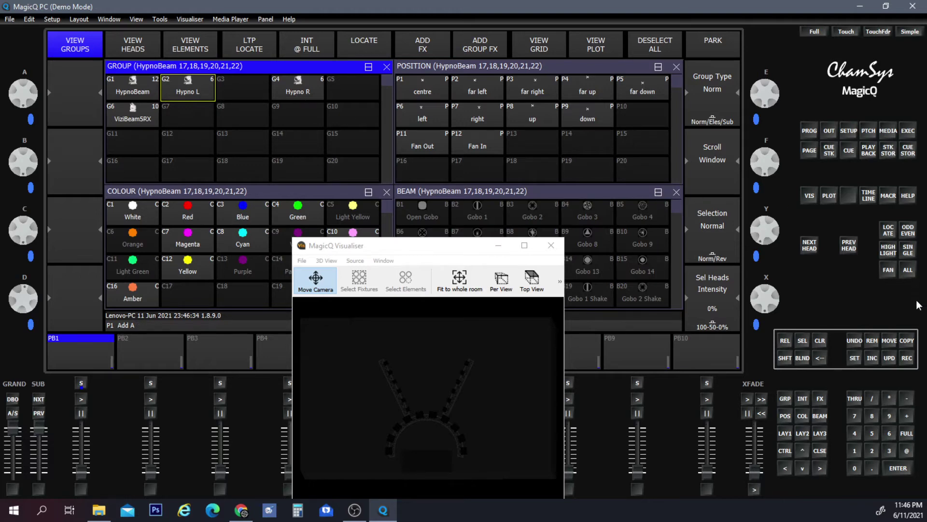
click(890, 340)
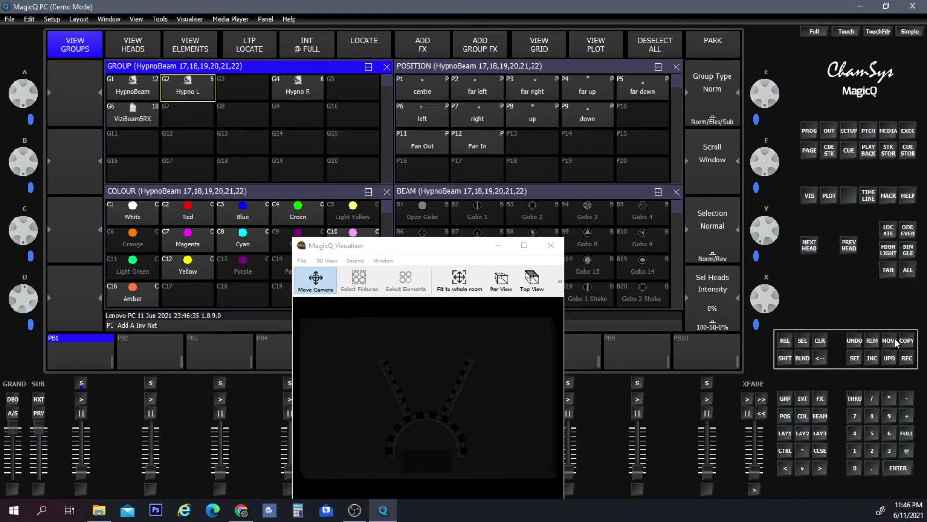
click(294, 98)
click(232, 91)
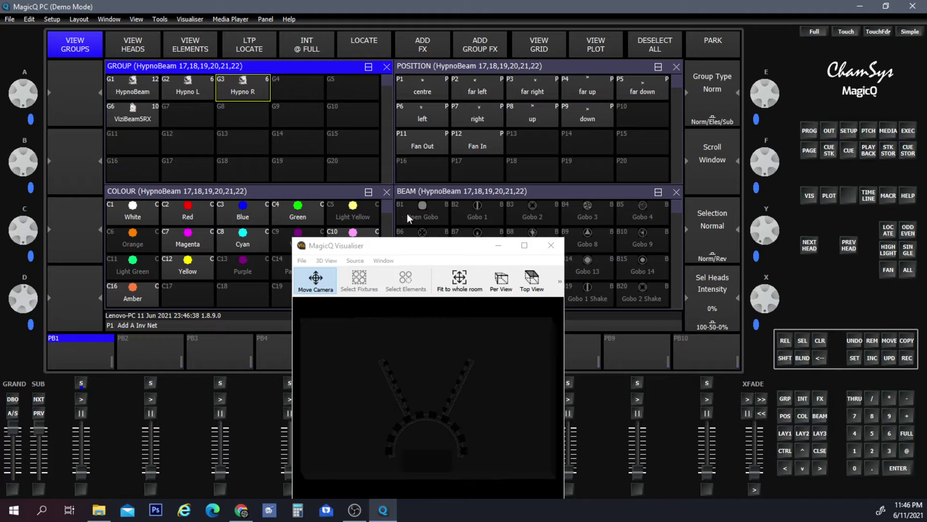
- Light the Hypno L and Hypno R groups at full intensity to check each truss side in the Visualiser
drag(402, 246, 405, 162)
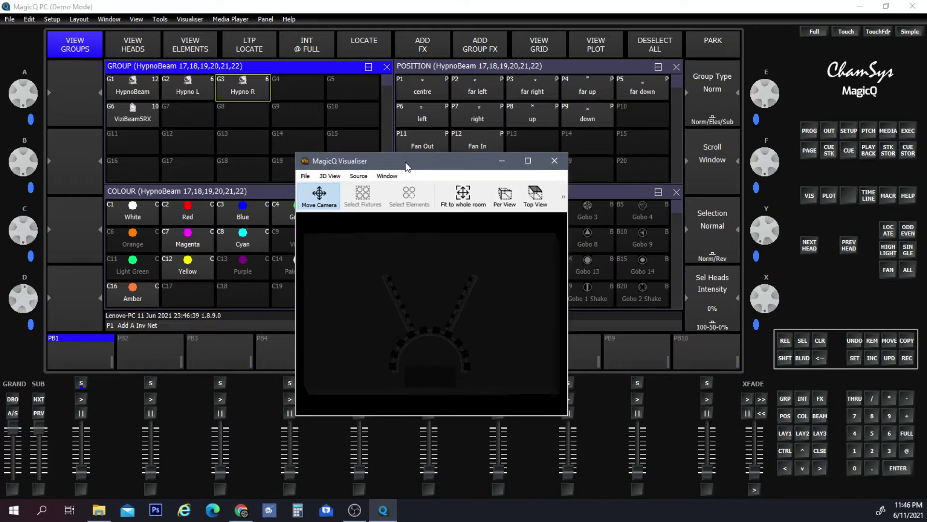
click(184, 98)
click(297, 36)
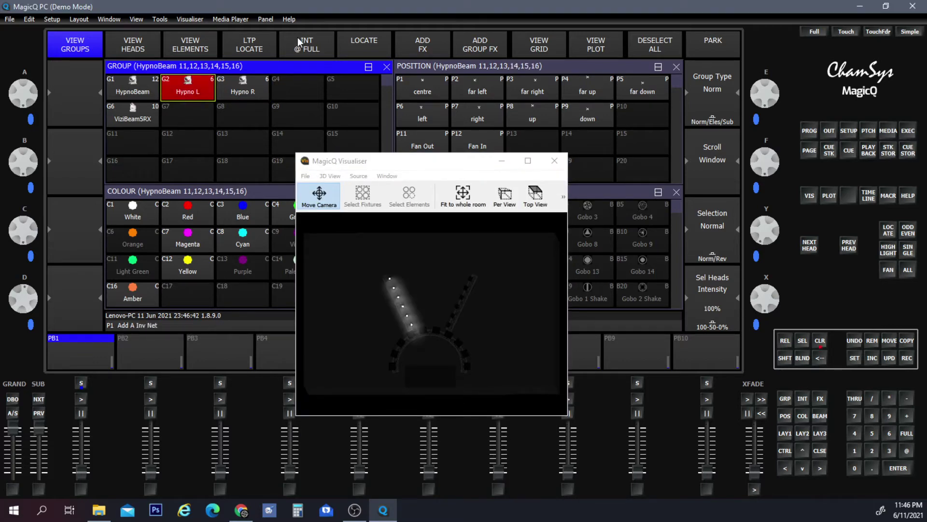
click(225, 91)
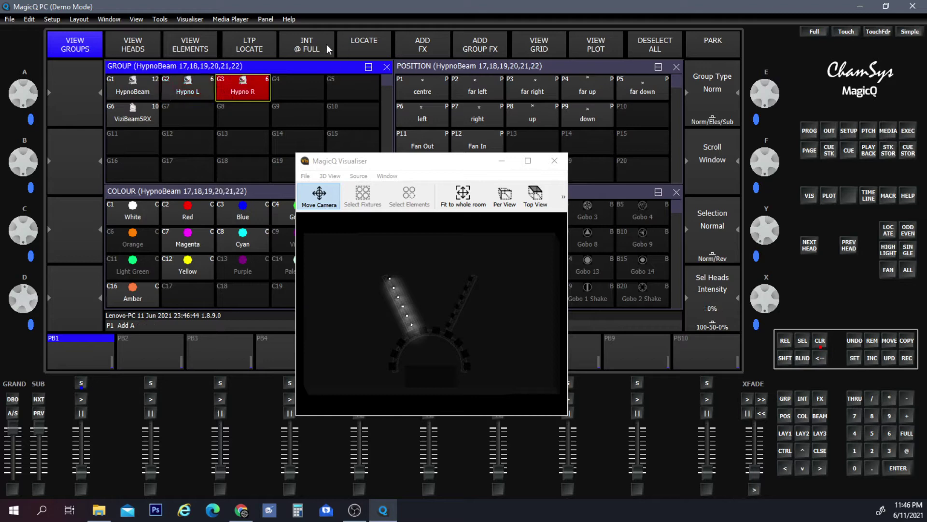
click(343, 43)
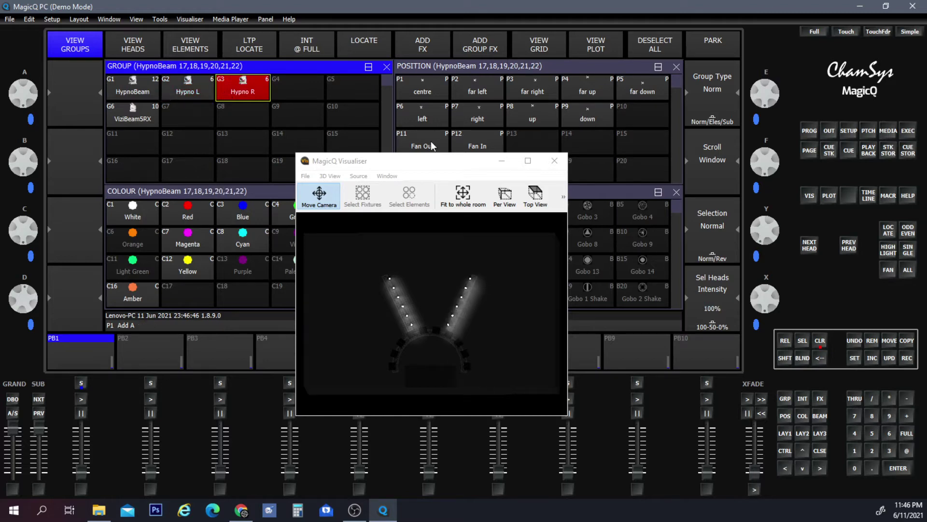
drag(440, 167, 450, 166)
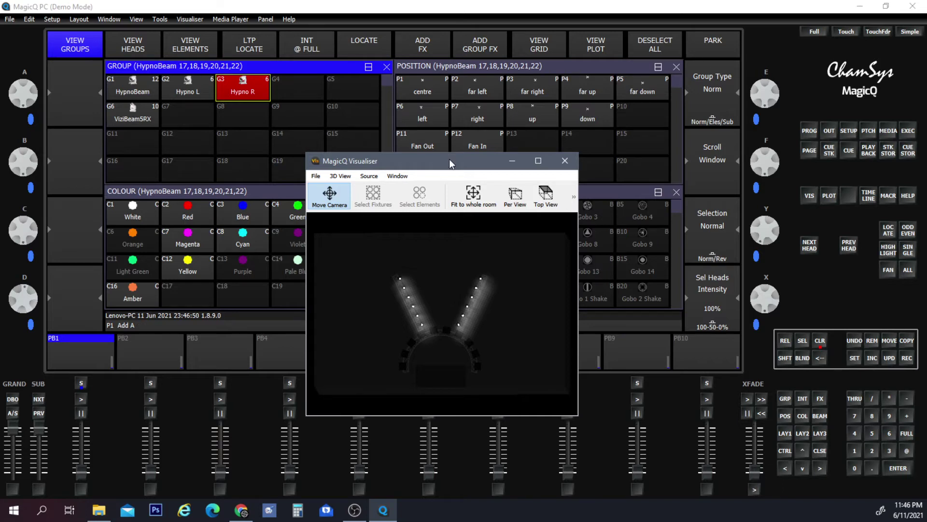
- Clear the programmer and view the ViziBeam5RX group at full intensity in the centre position in the Visualiser
click(820, 342)
click(143, 122)
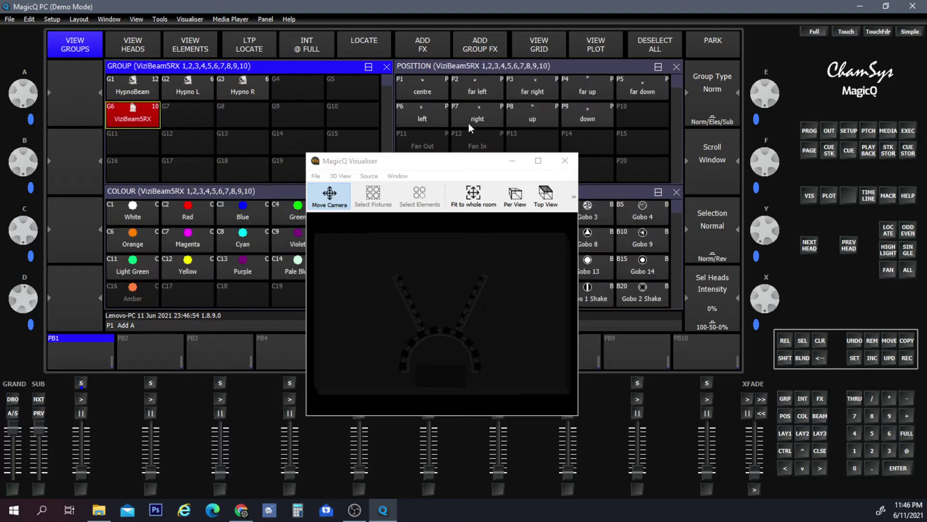
click(309, 44)
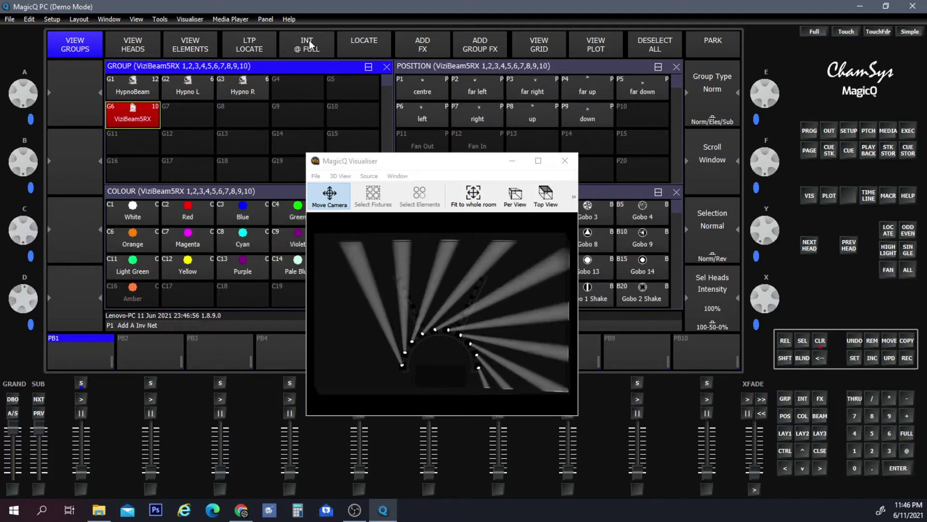
click(426, 96)
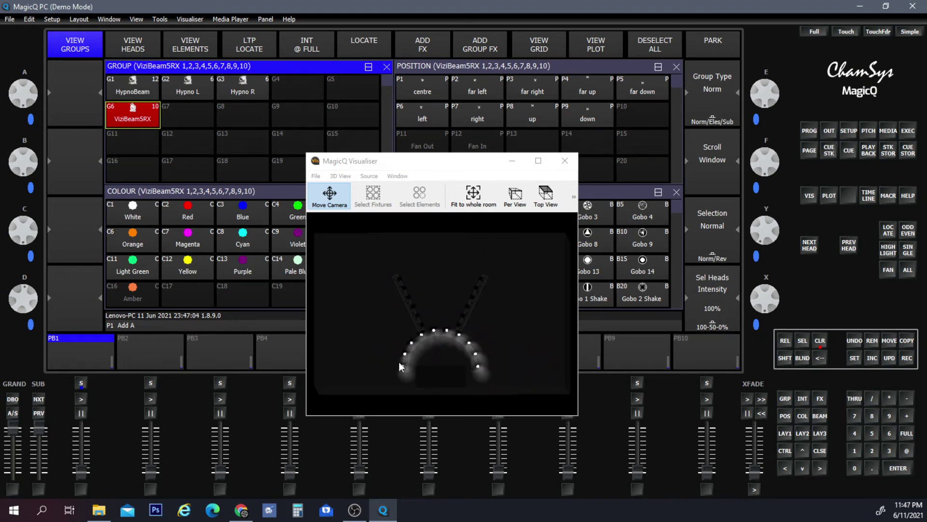
drag(428, 159, 480, 193)
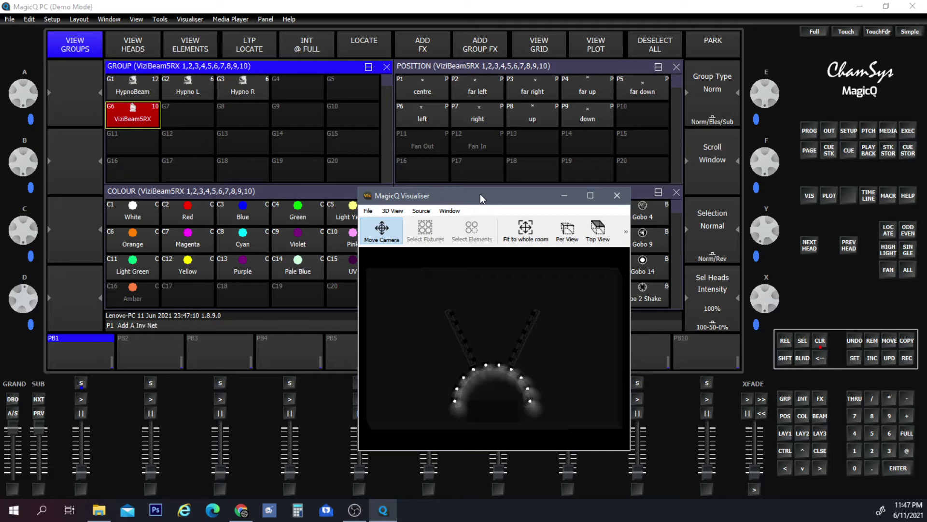
- Show the individual heads and select only ViziBeam5RX heads 1 to 5
click(131, 42)
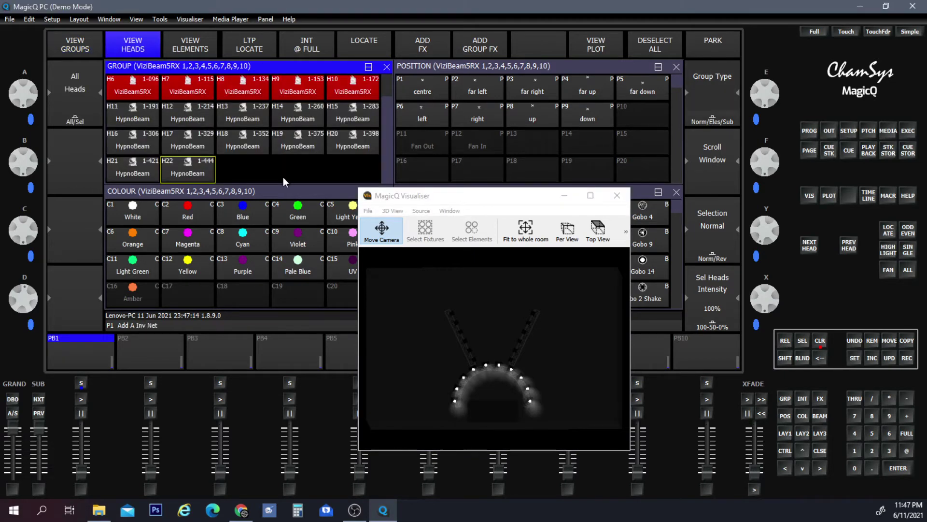
scroll(283, 178, up, 1)
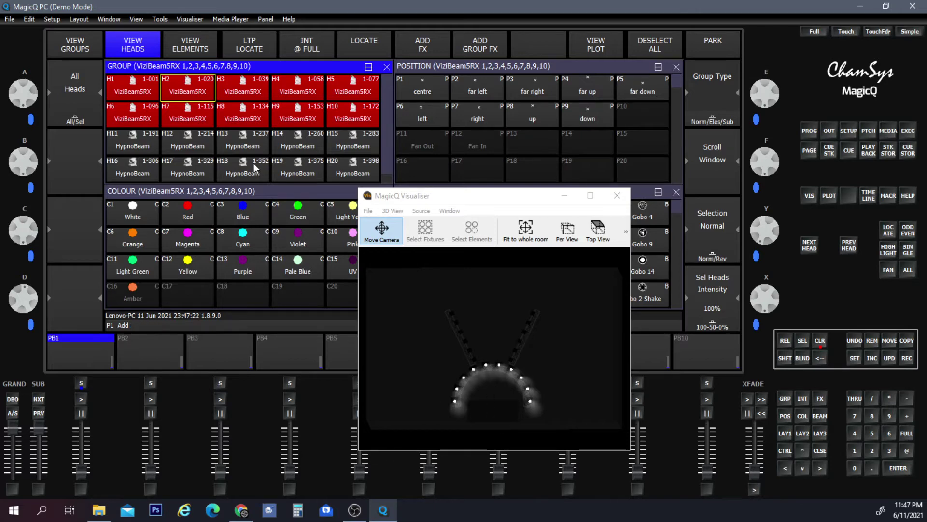
click(132, 86)
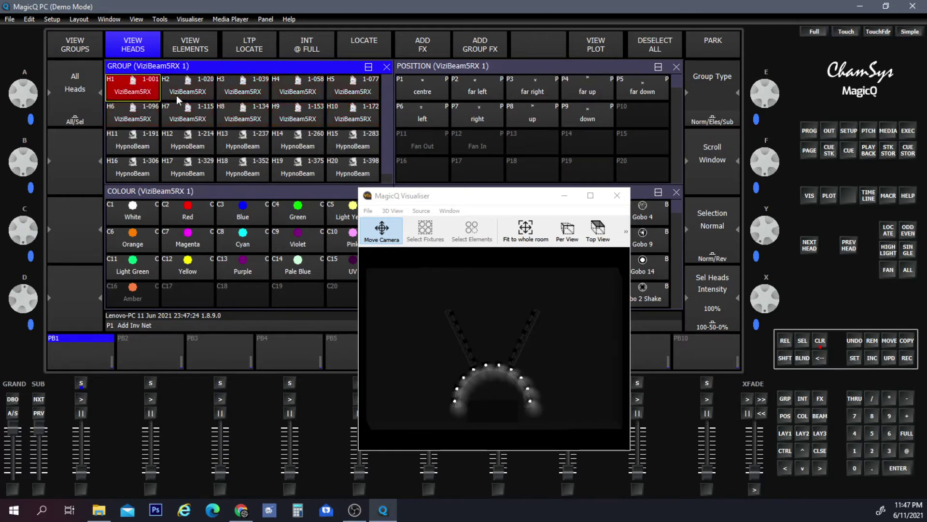
shift+click(239, 92)
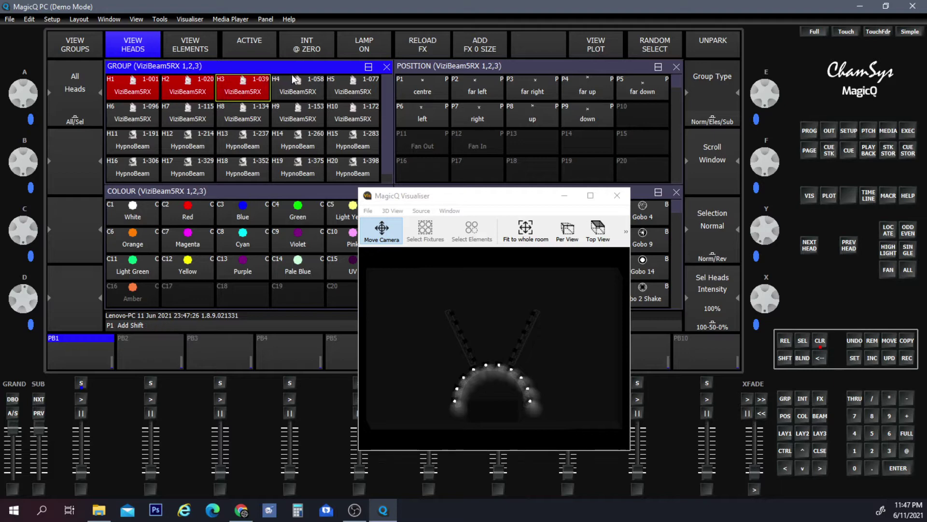
shift+click(304, 88)
shift+click(358, 91)
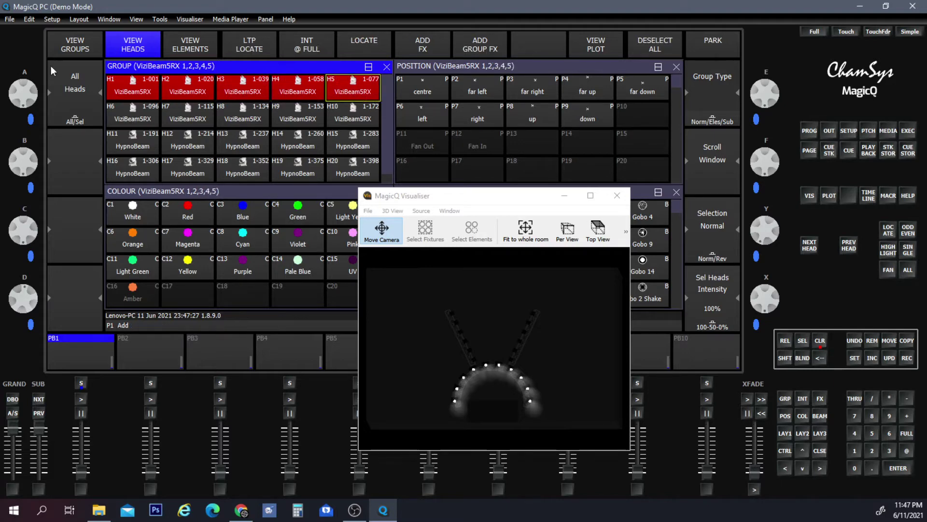
- Record the selected ViziBeam5RX heads as a new group in slot G7 and name it VizB L
click(69, 50)
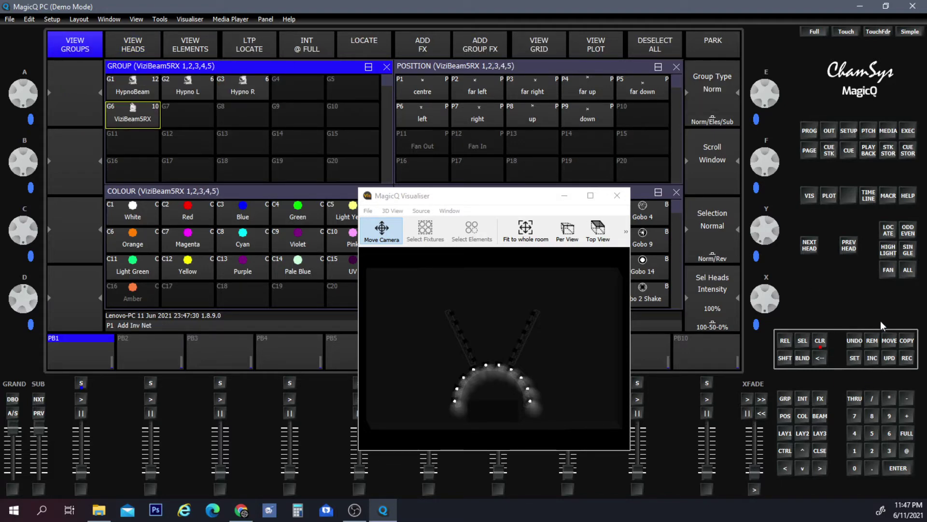
click(163, 108)
click(855, 360)
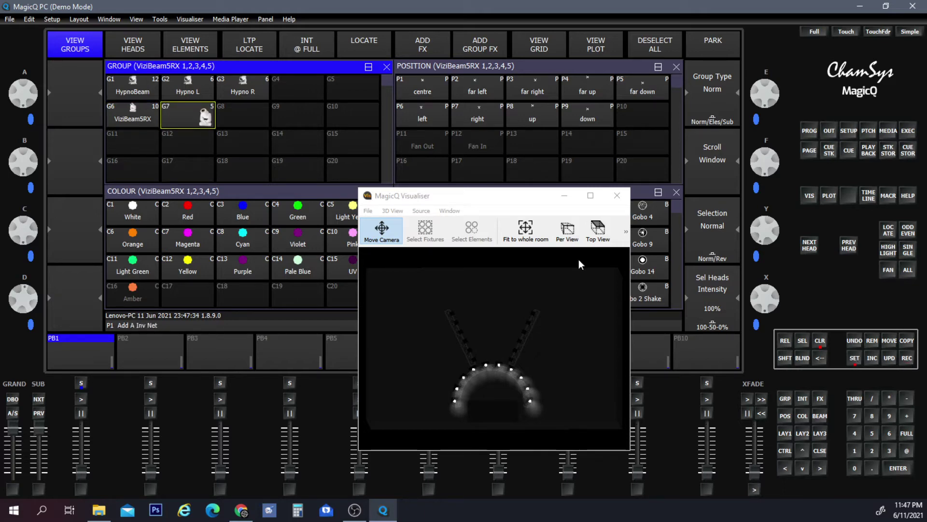
click(185, 108)
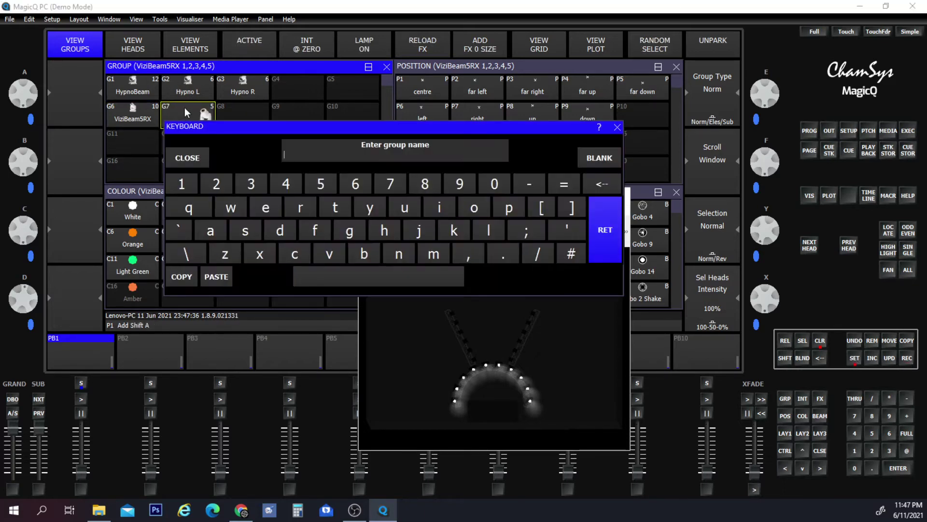
text(VizB)
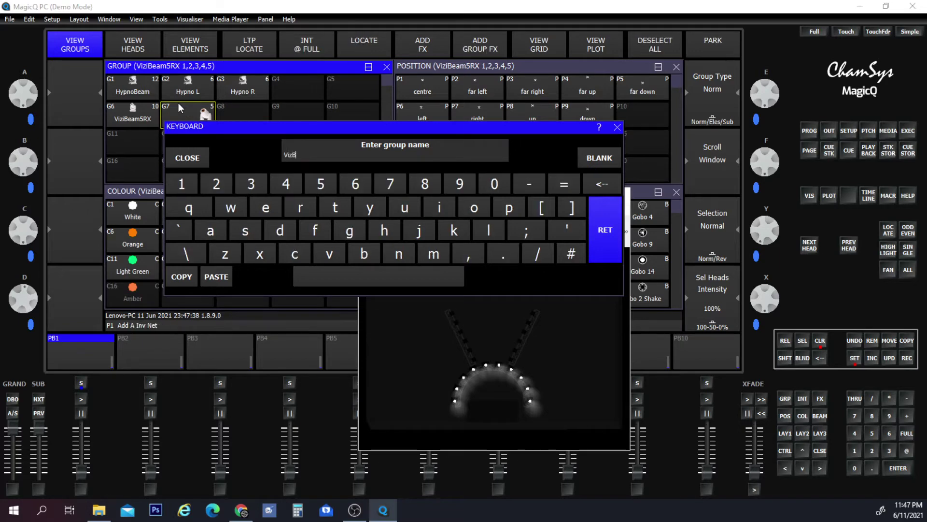
text( L)
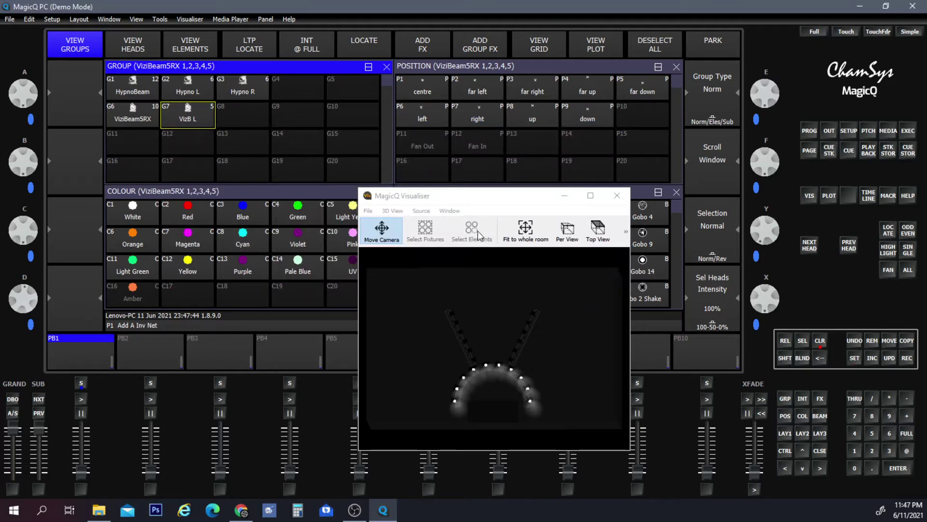
- Clear the programmer, show the individual heads and select only ViziBeam5RX heads 6 to 10
click(820, 344)
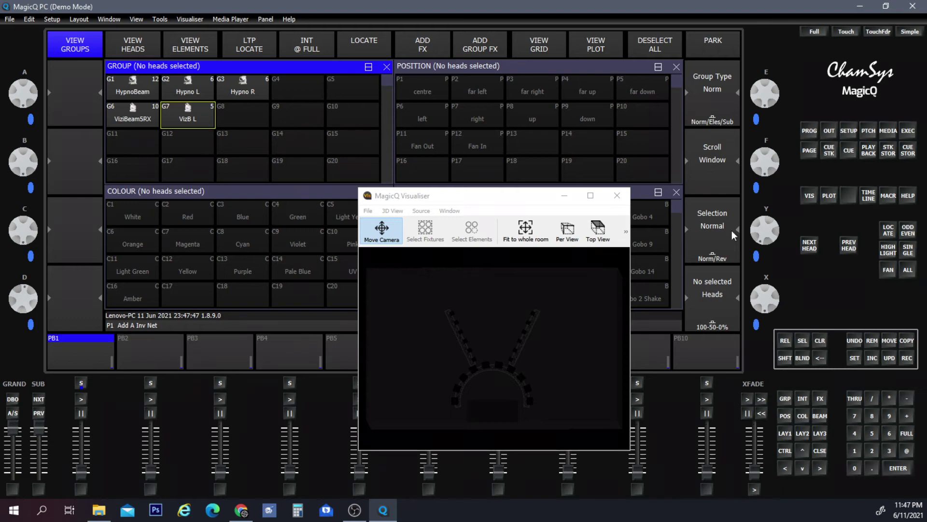
click(143, 119)
click(149, 51)
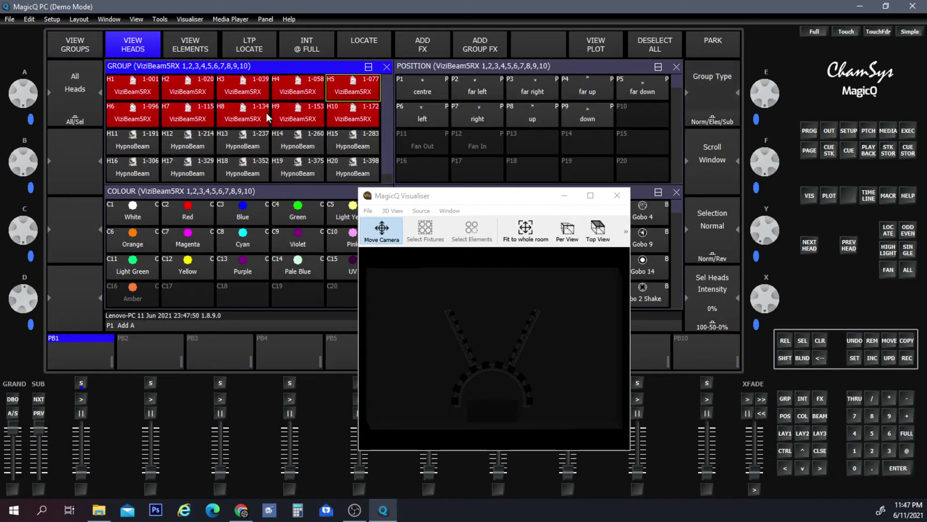
click(151, 120)
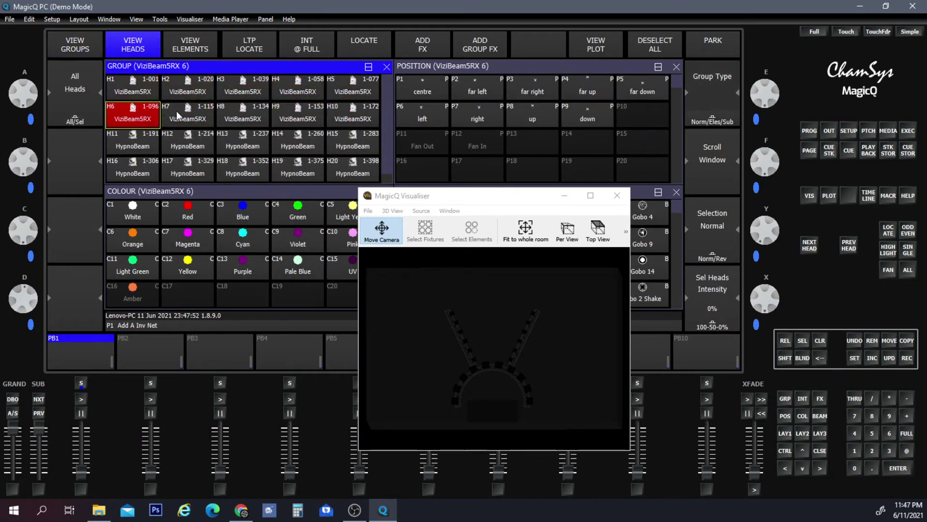
shift+click(175, 111)
shift+click(254, 111)
shift+click(295, 115)
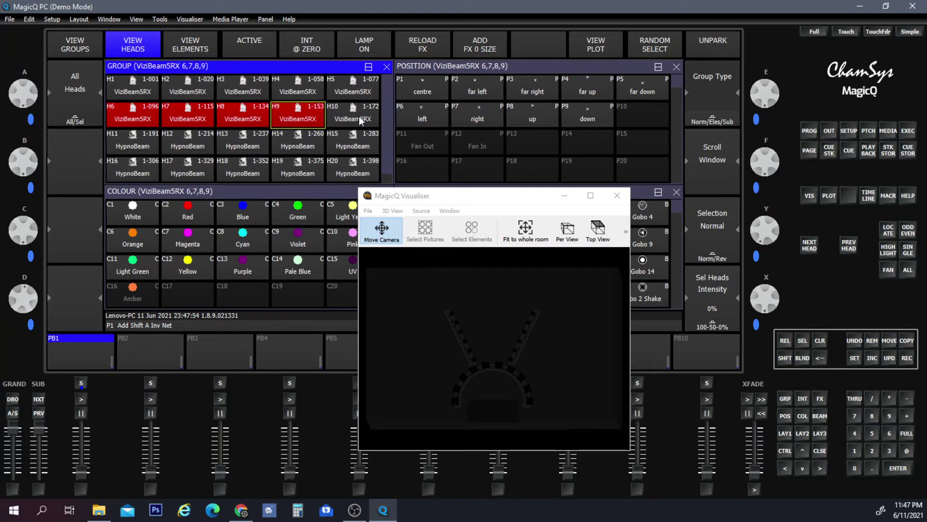
shift+click(358, 115)
- Record the selected ViziBeam5RX heads as a new group in slot G8 and name it VizB R
click(97, 44)
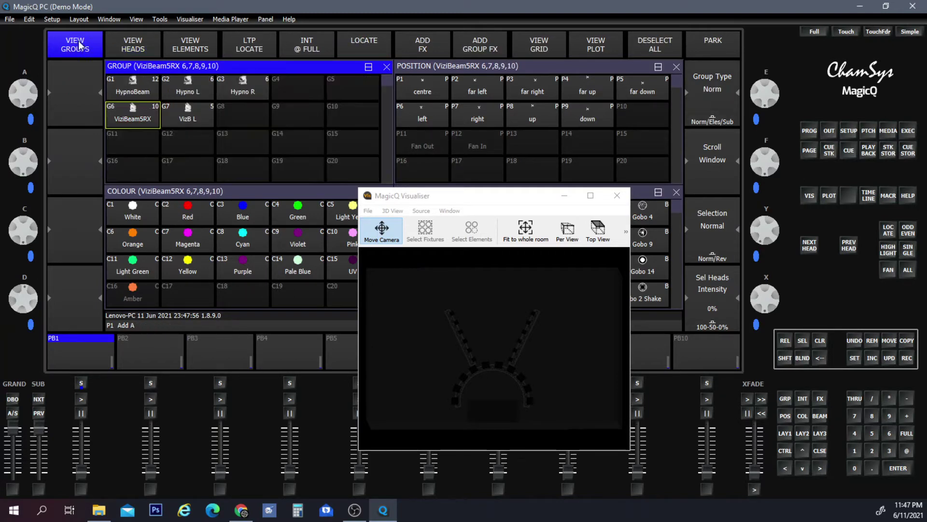
click(907, 357)
click(233, 124)
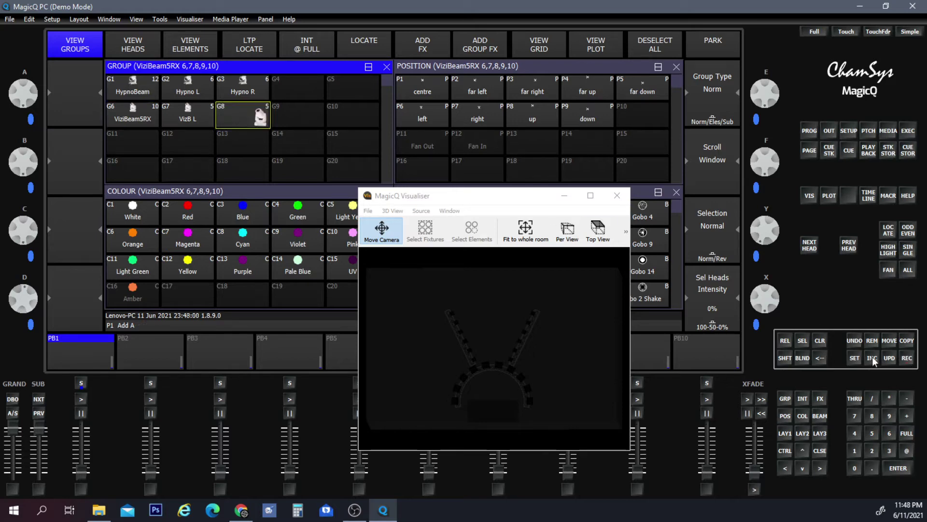
click(250, 118)
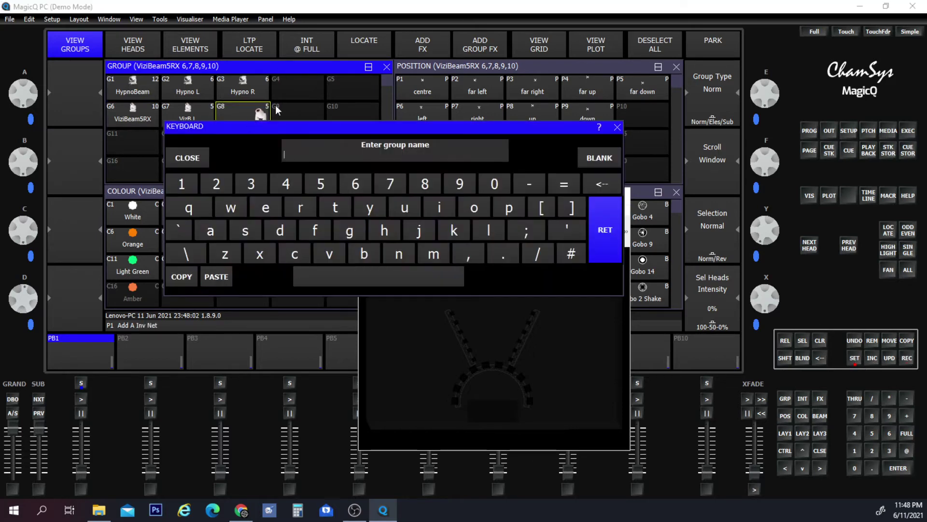
text(Viz)
key(shift)
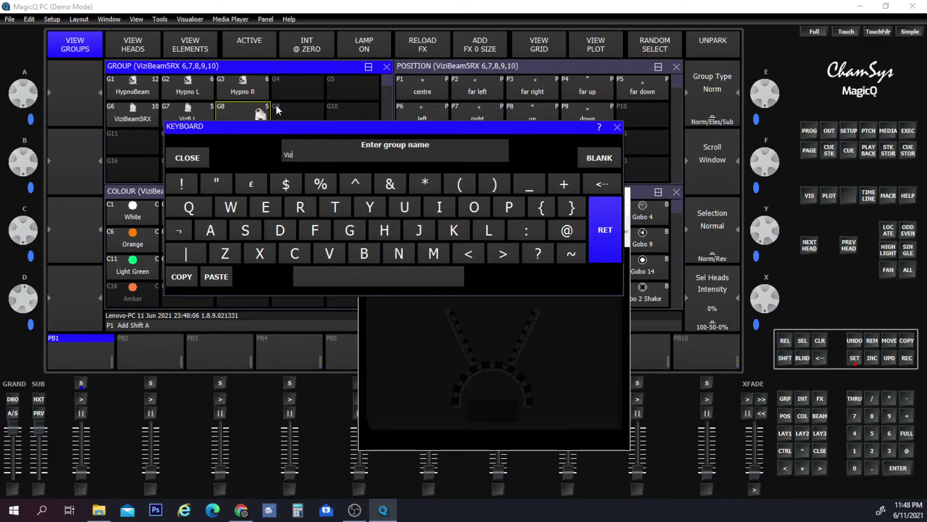
text(B R)
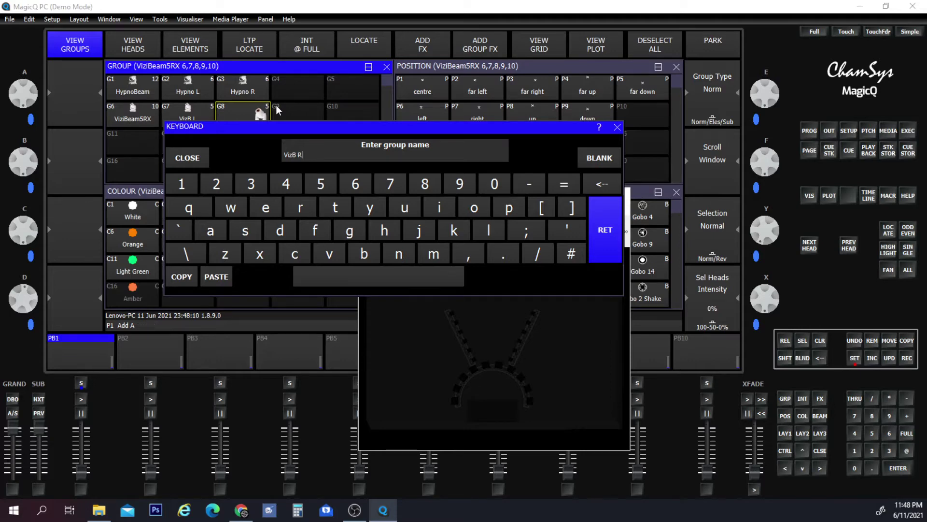
key(Return)
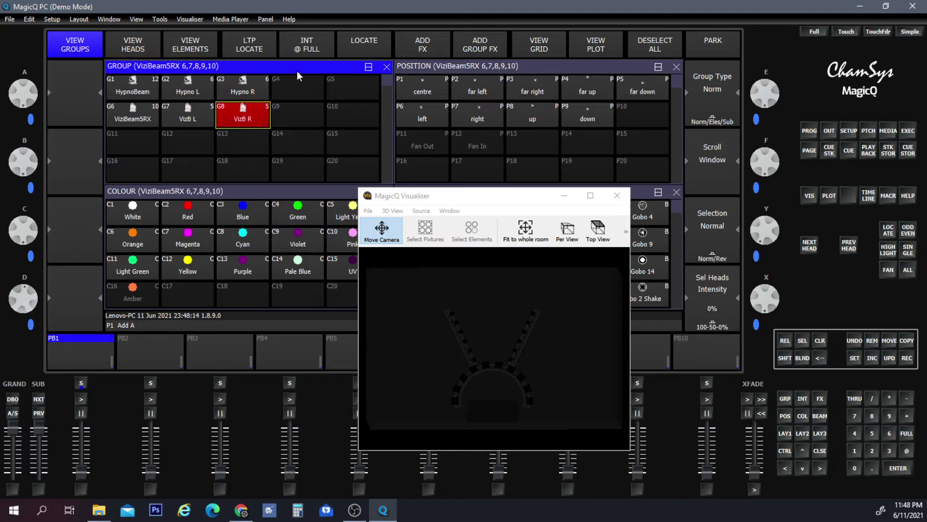
- Light the VizB R and VizB L groups in turn at full intensity to check their sides, clearing the programmer after each
click(314, 49)
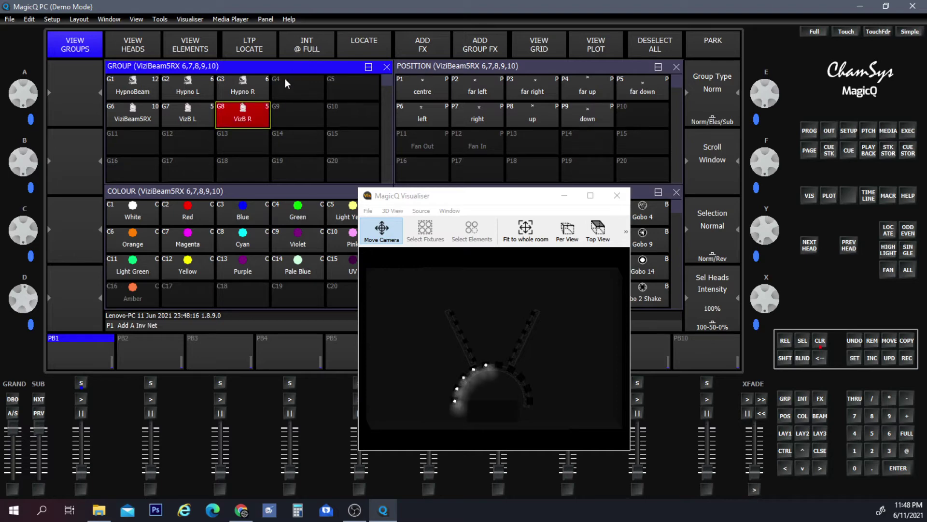
click(820, 340)
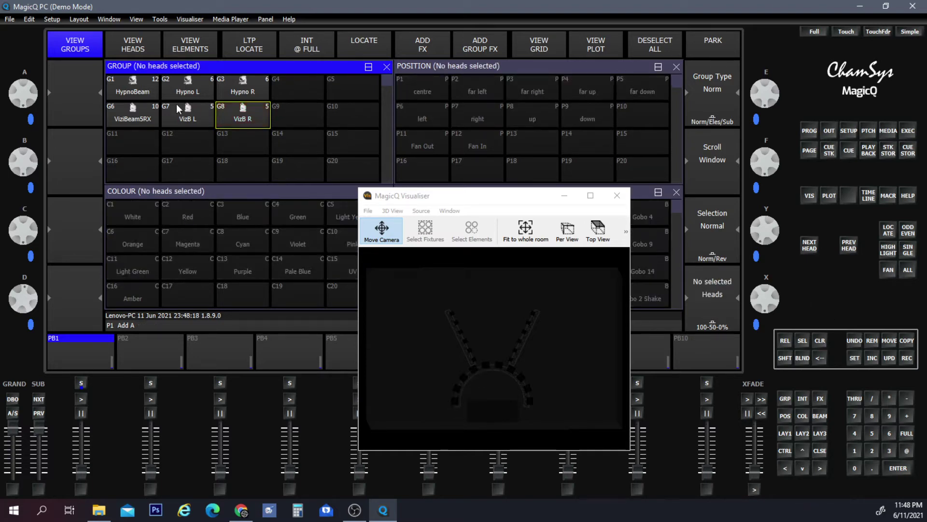
click(214, 111)
click(309, 42)
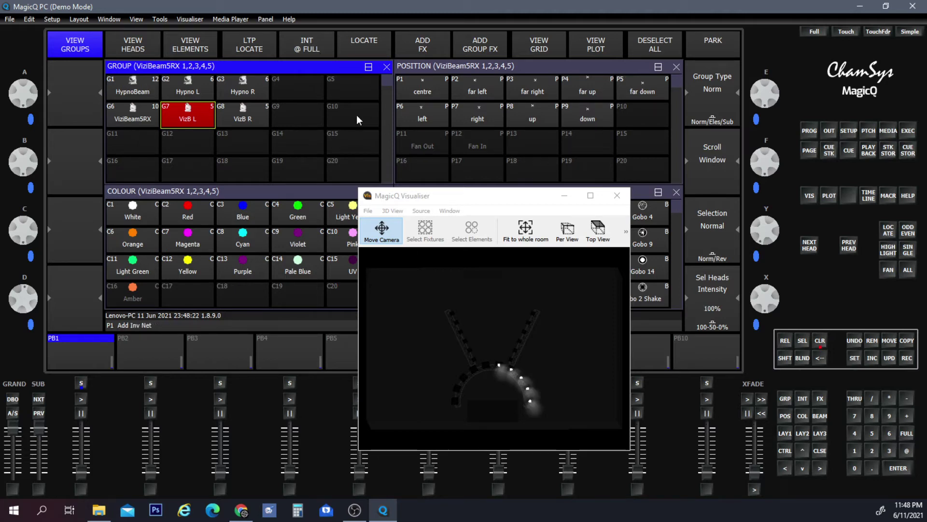
click(820, 341)
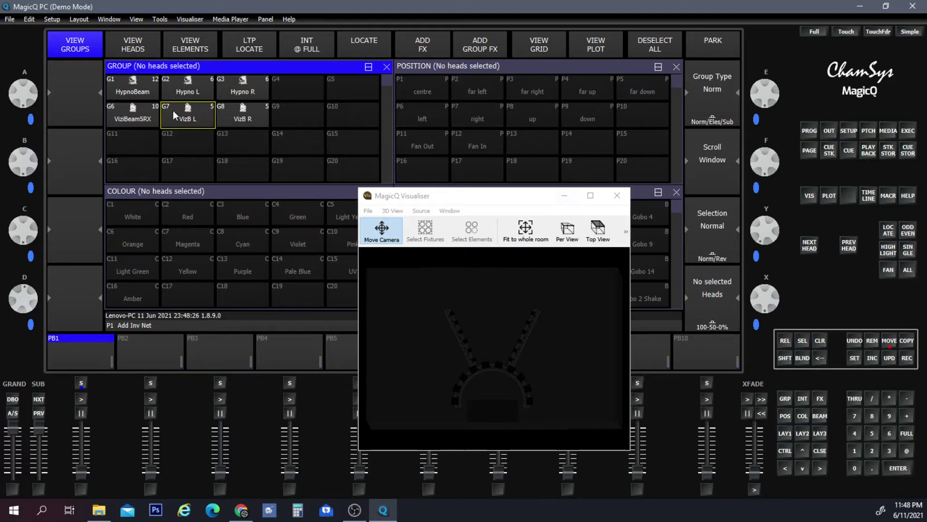
- Swap the VizB L and VizB R groups between slots G7 and G8, using slot G12 as temporary storage
click(178, 147)
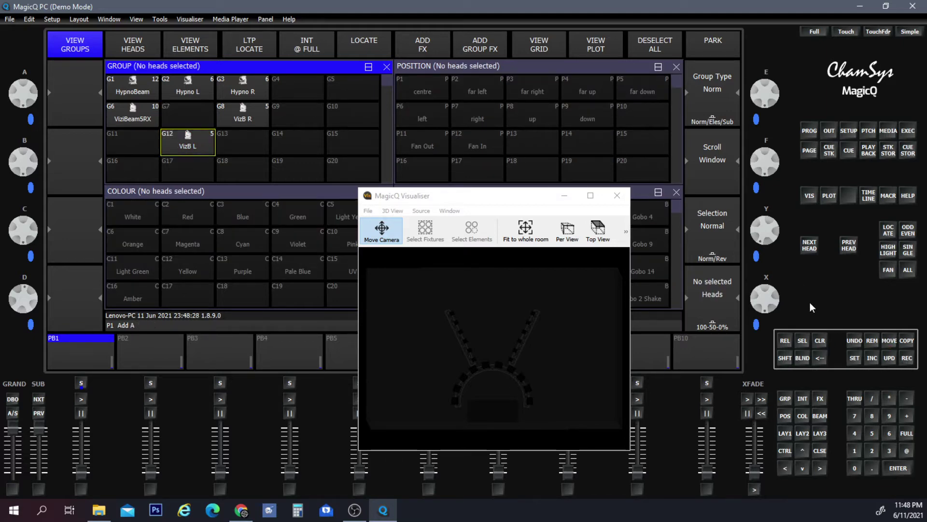
click(226, 108)
click(198, 117)
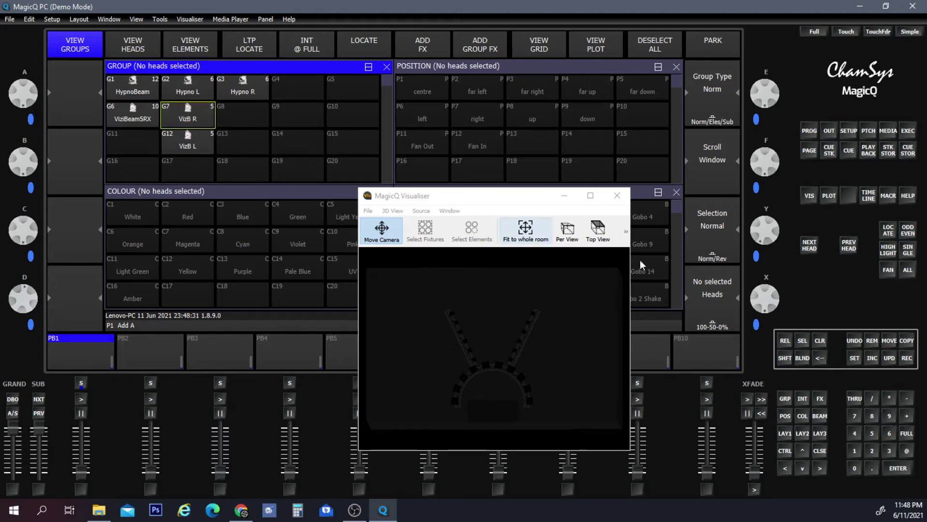
click(890, 341)
click(206, 138)
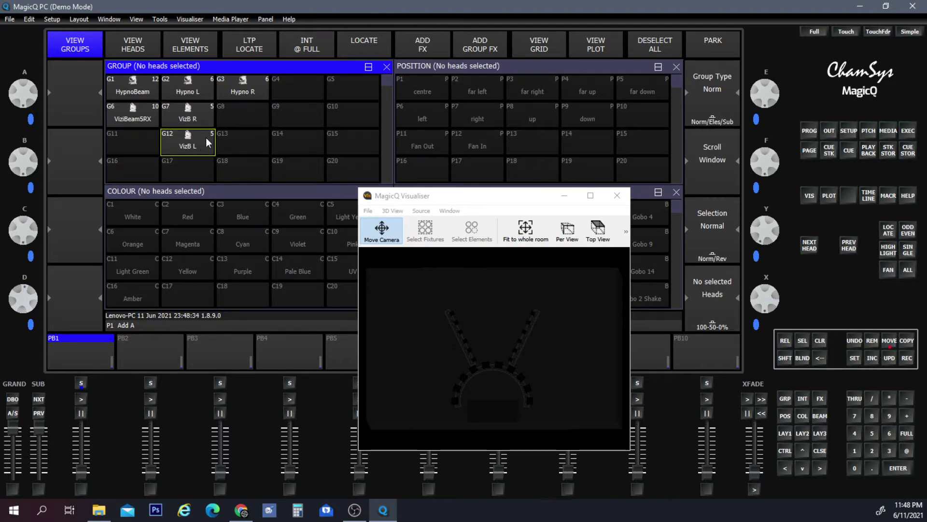
click(228, 107)
- Light the group in slot G7 at full intensity and rename it VisB L
click(194, 118)
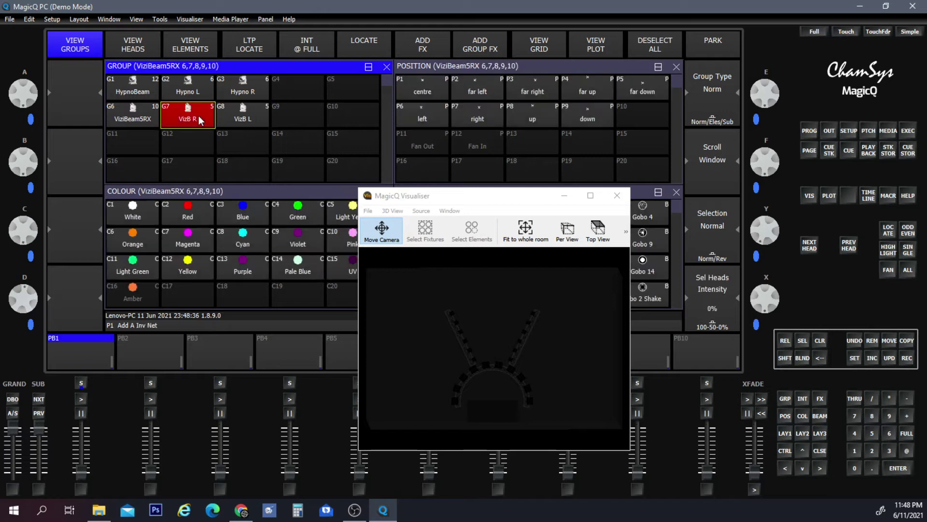
click(307, 44)
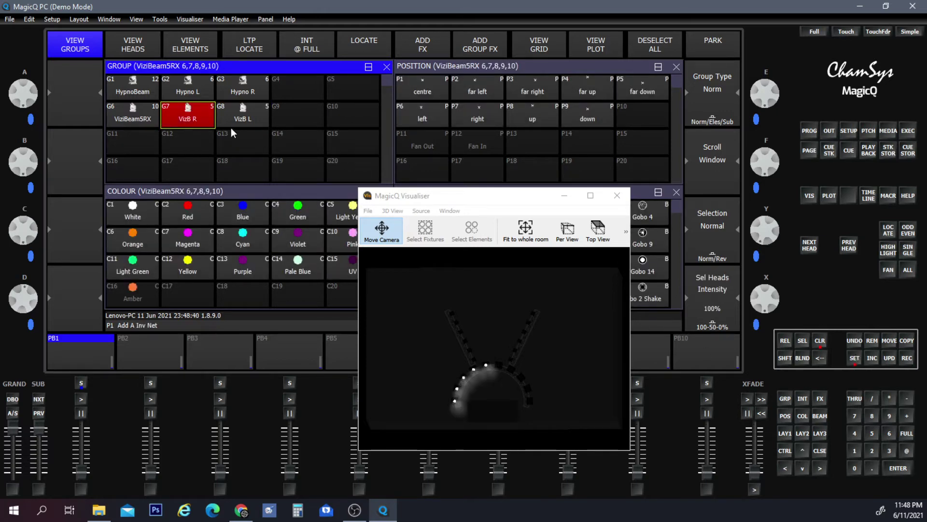
click(208, 117)
text(V)
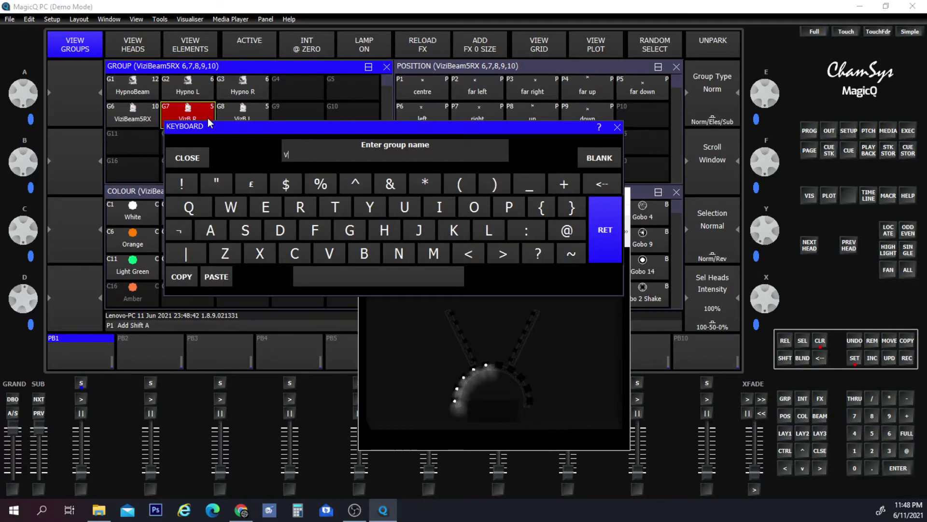
text(isB L)
key(Return)
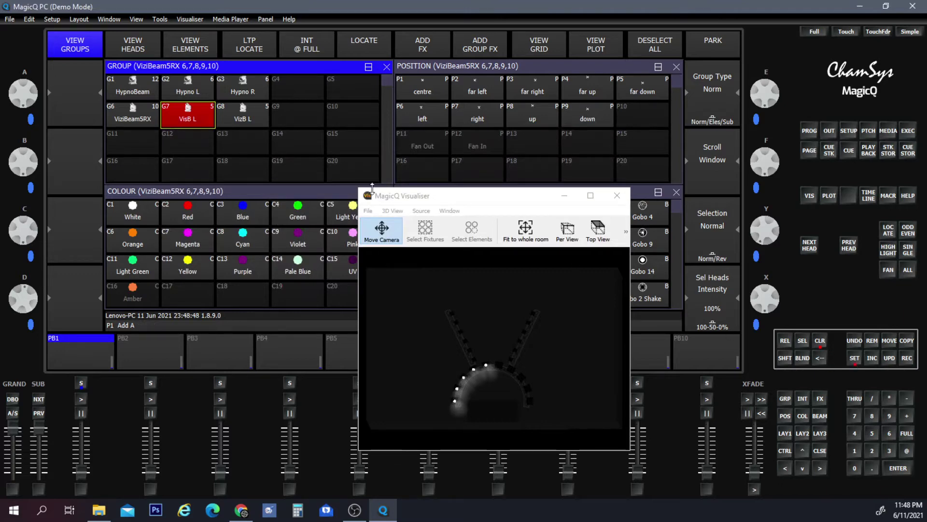
- Rename the group in slot G8 as VizB R
click(232, 116)
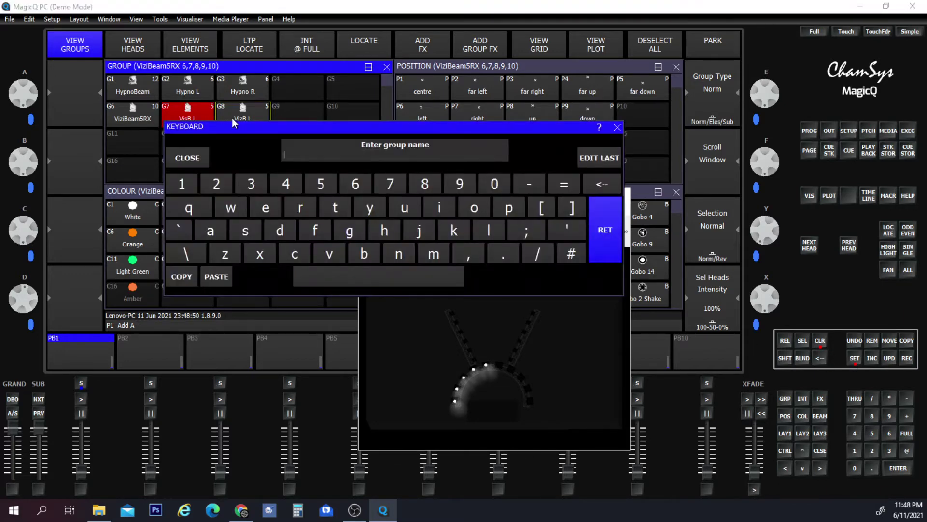
text(Viz B)
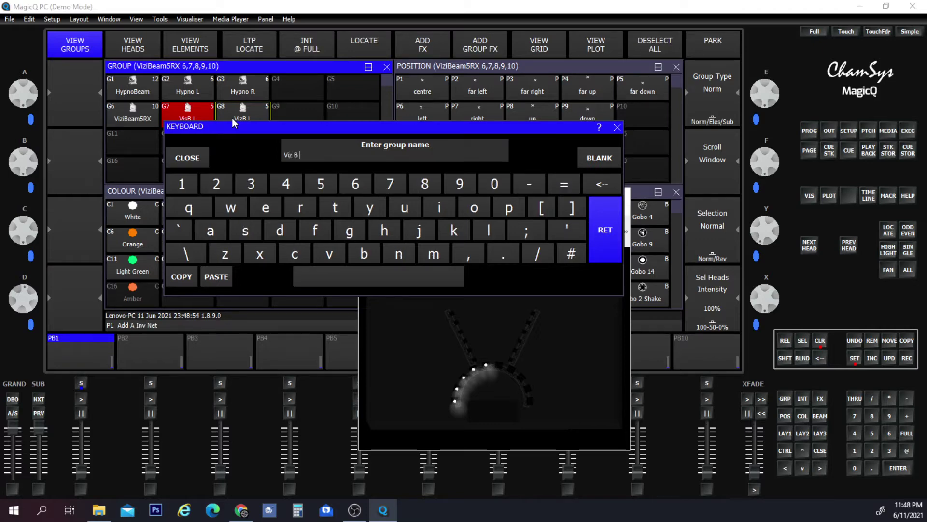
key(BackSpace)
key(BackSpace)
key(BackSpace)
key(shift)
text(B R)
key(Return)
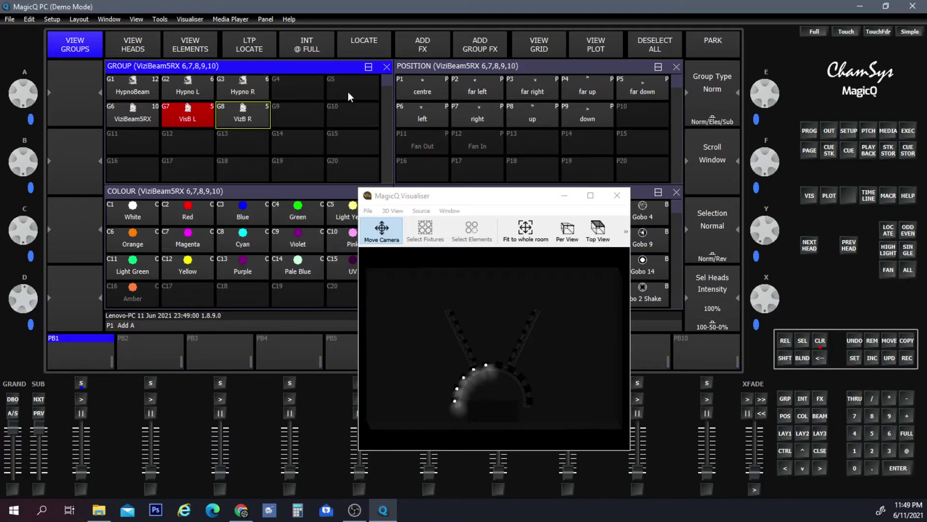
- Clear the programmer and bring the whole ViziBeam5RX group to full intensity to view all its heads in the Visualiser
click(819, 341)
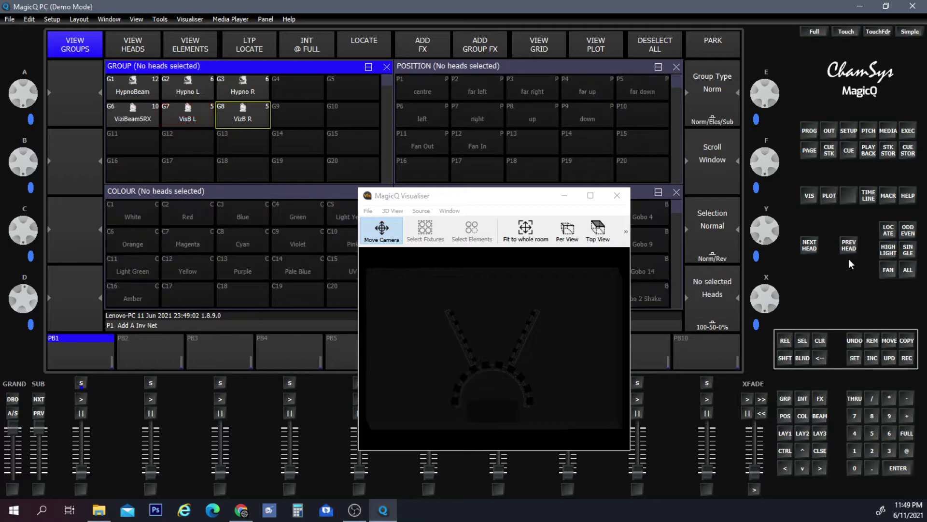
click(132, 114)
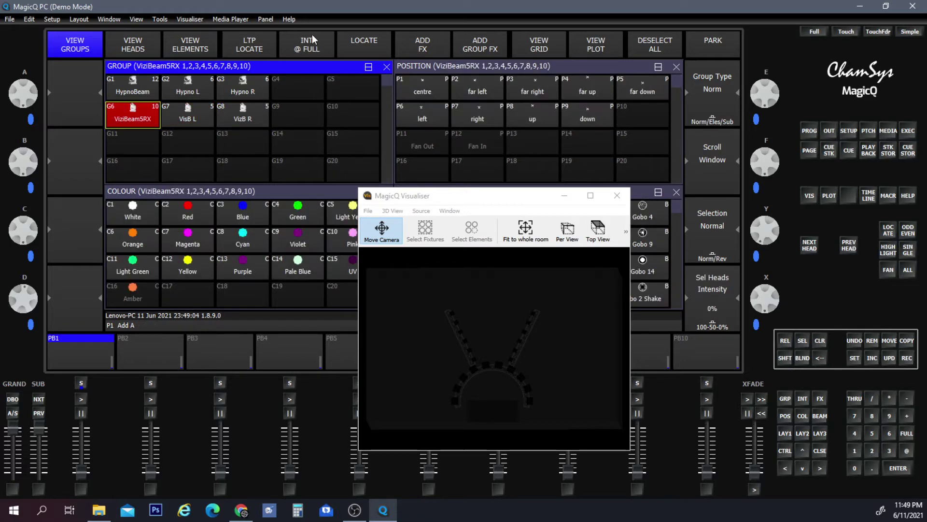
click(307, 48)
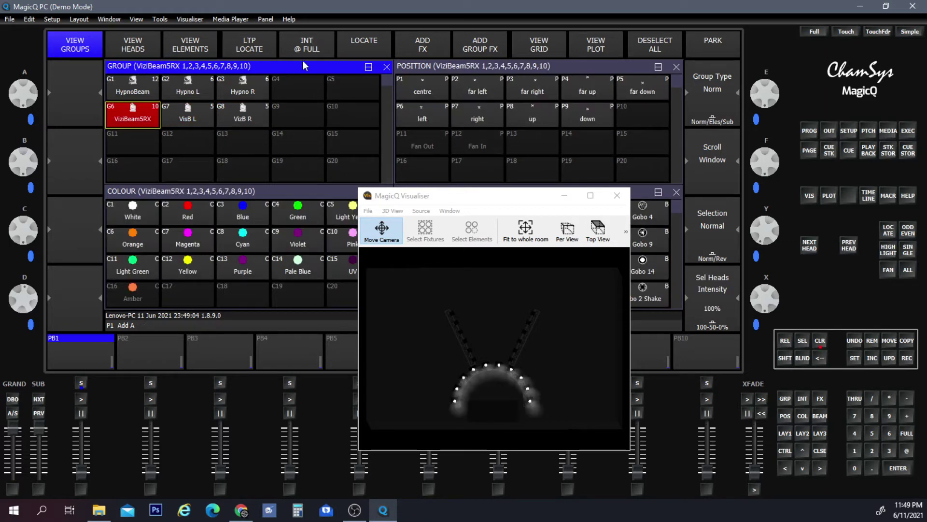
click(823, 334)
click(140, 111)
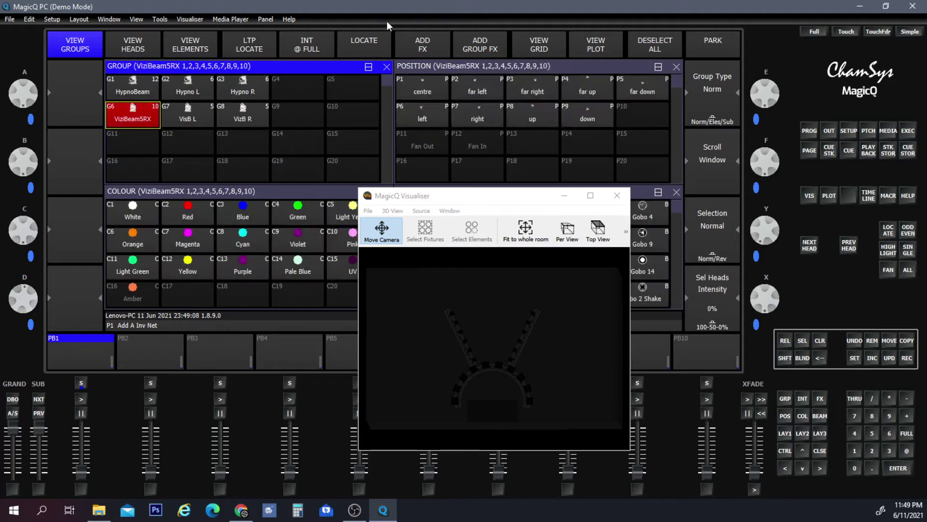
click(326, 54)
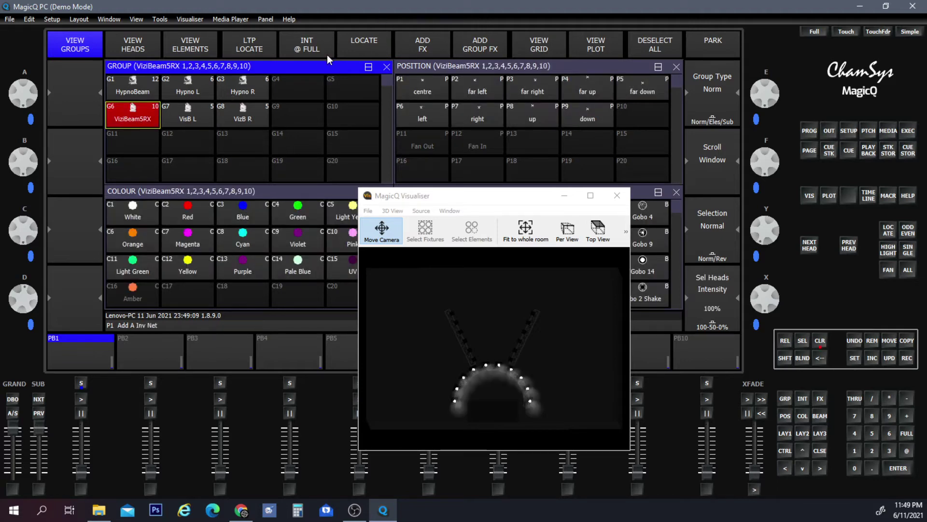
- Show the individual heads and select only the odd ViziBeam5RX heads 1, 3, 5, 7 and 9
click(133, 44)
click(144, 93)
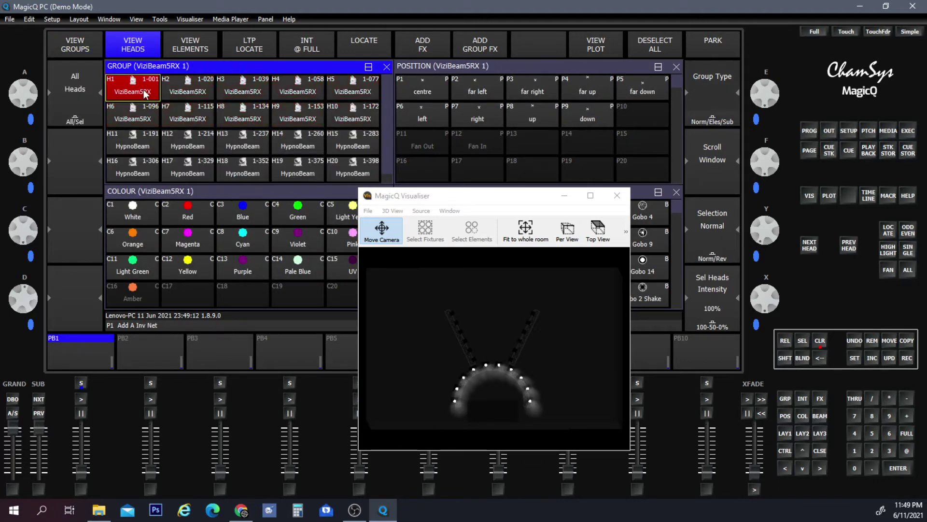
shift+click(244, 83)
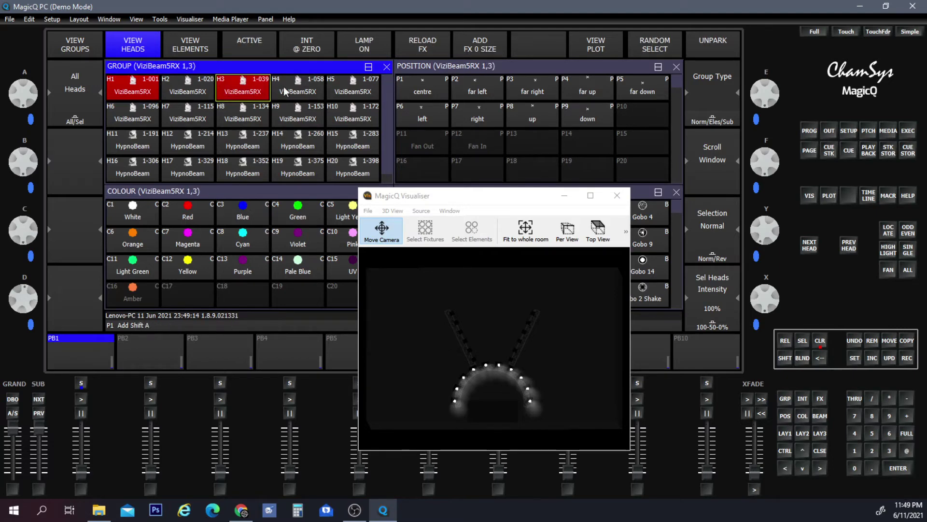
shift+click(352, 82)
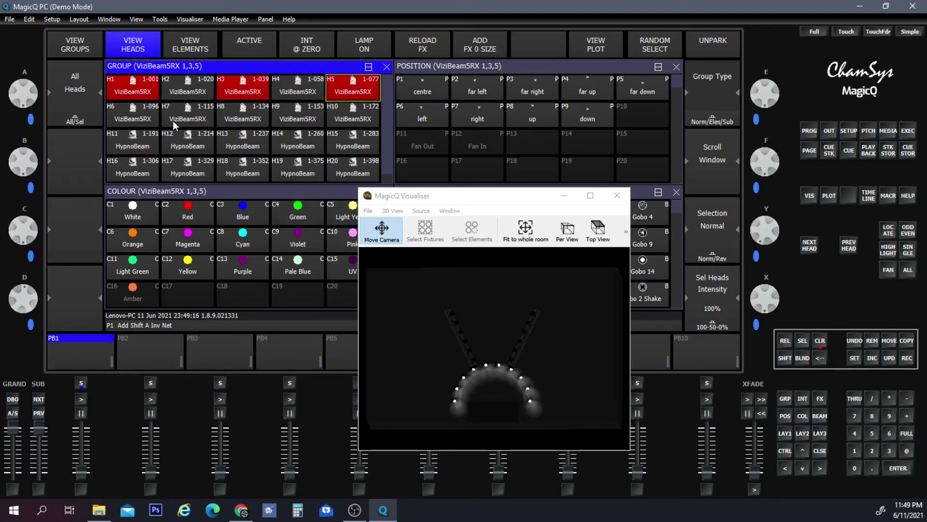
shift+click(200, 121)
shift+click(288, 111)
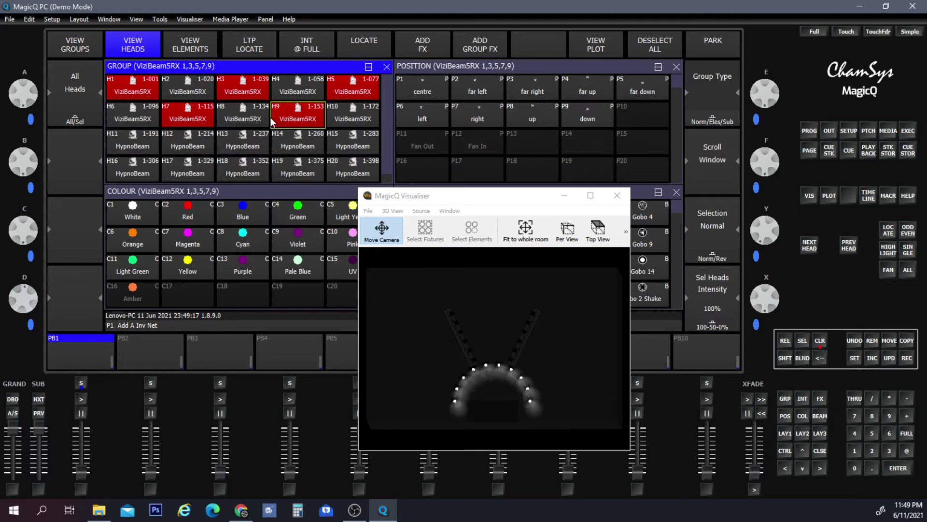
- Record the selected odd ViziBeam5RX heads as a group in slot G9 and name it VizB Odd
click(82, 46)
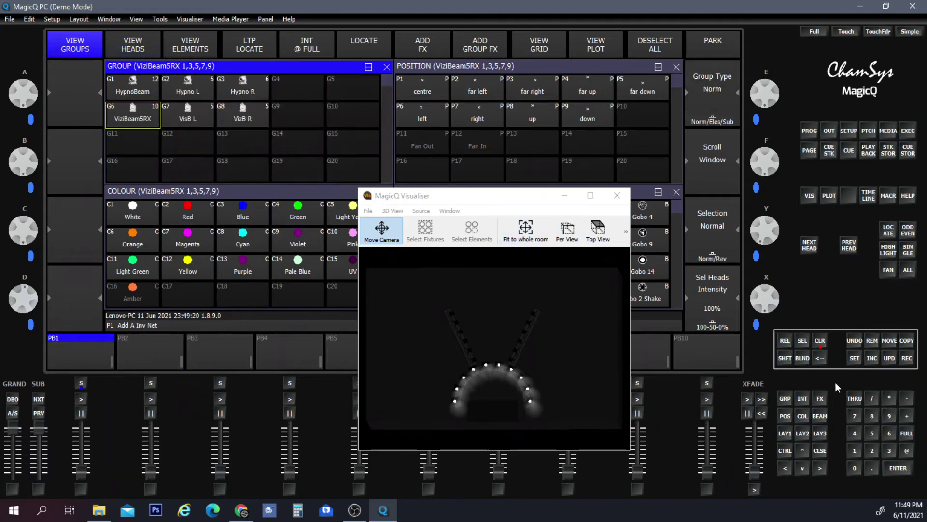
click(909, 359)
click(309, 111)
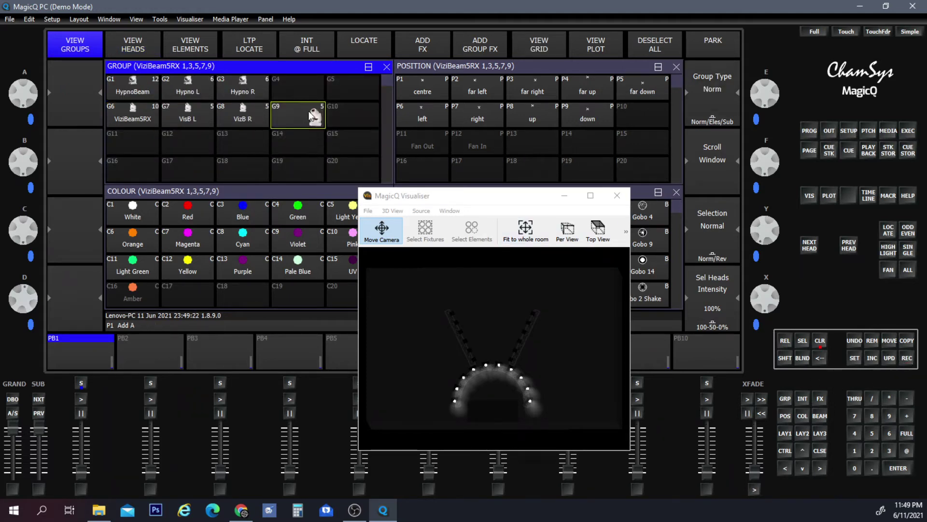
click(854, 359)
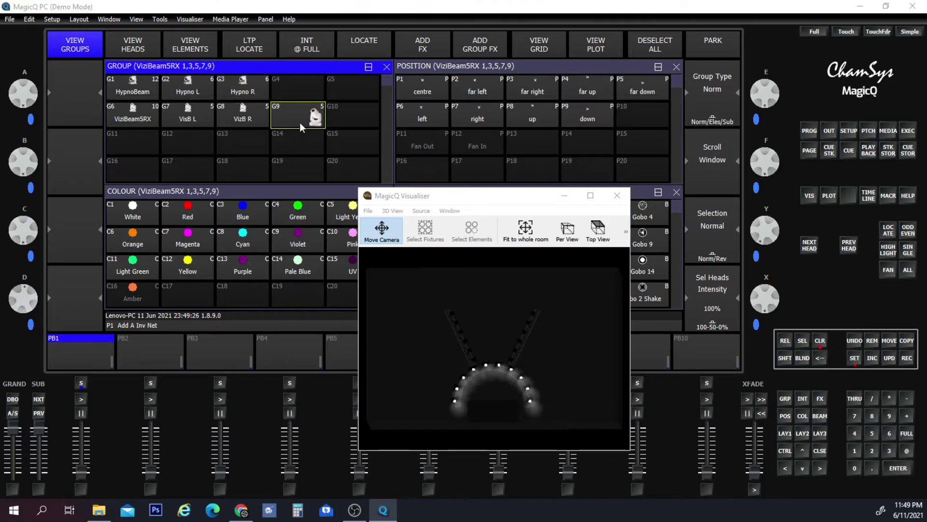
click(300, 123)
text(Vi)
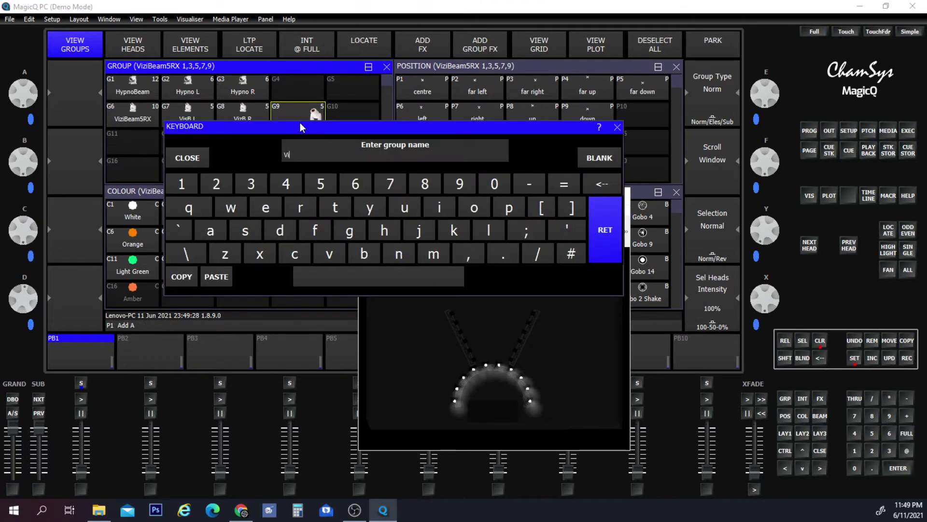
text(zB 0)
text(dd)
key(Return)
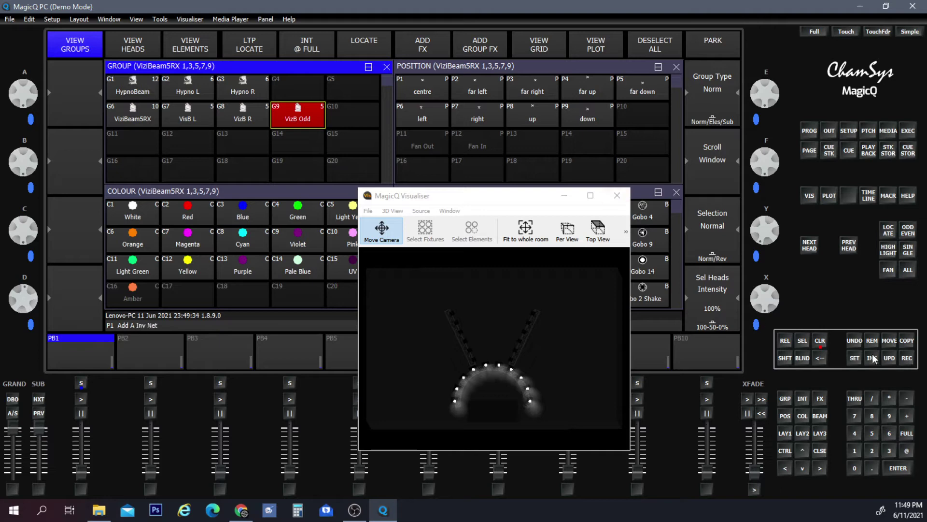
- Clear the programmer, light only the VizB Odd group to check its heads in the Visualiser, and clear it again
click(826, 343)
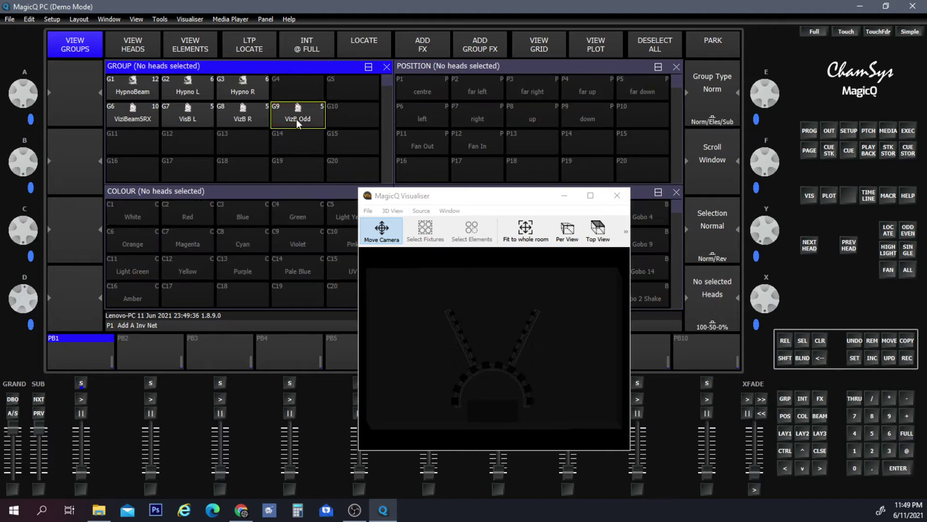
click(297, 119)
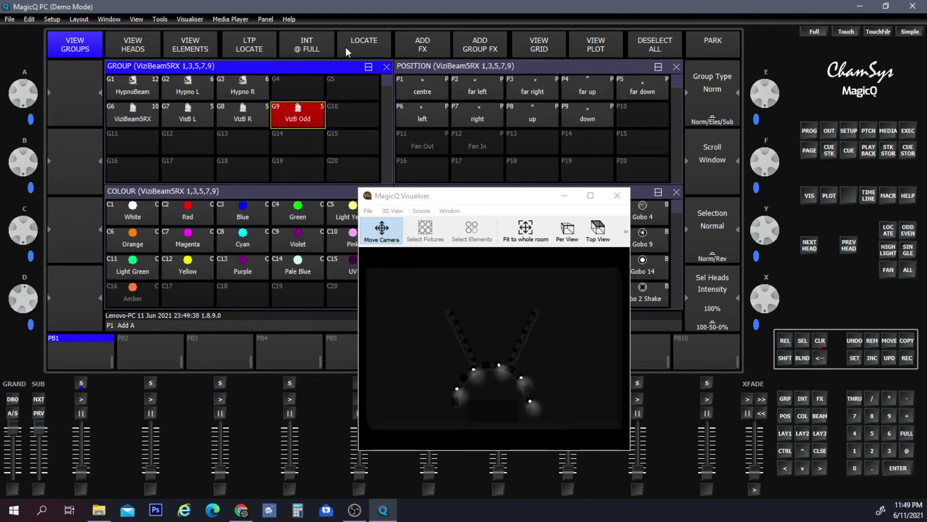
click(822, 343)
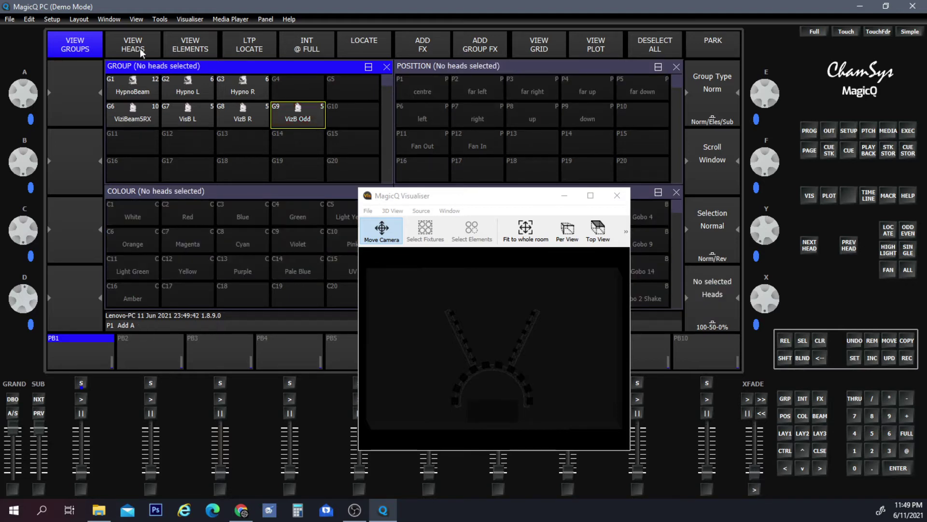
- Show the individual heads and select only the even ViziBeam5RX heads 2, 4, 6, 8 and 10
click(140, 110)
click(158, 51)
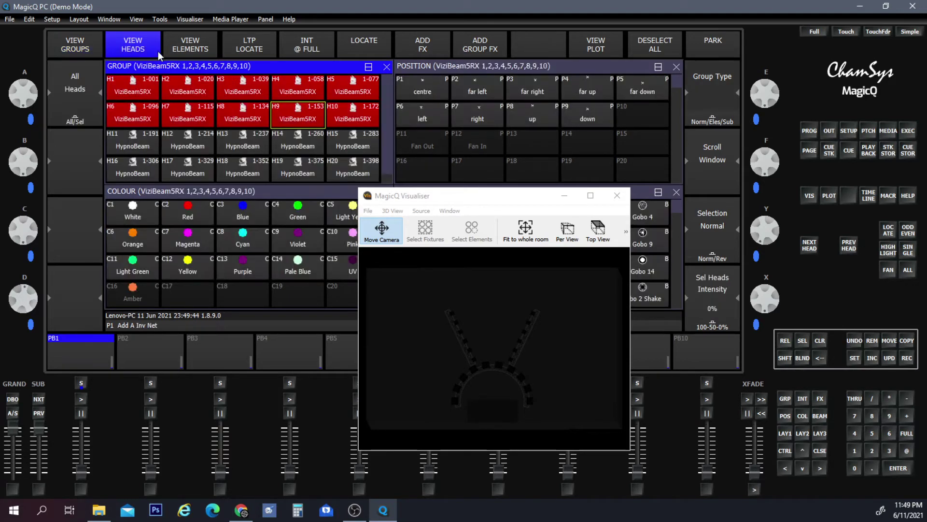
click(188, 92)
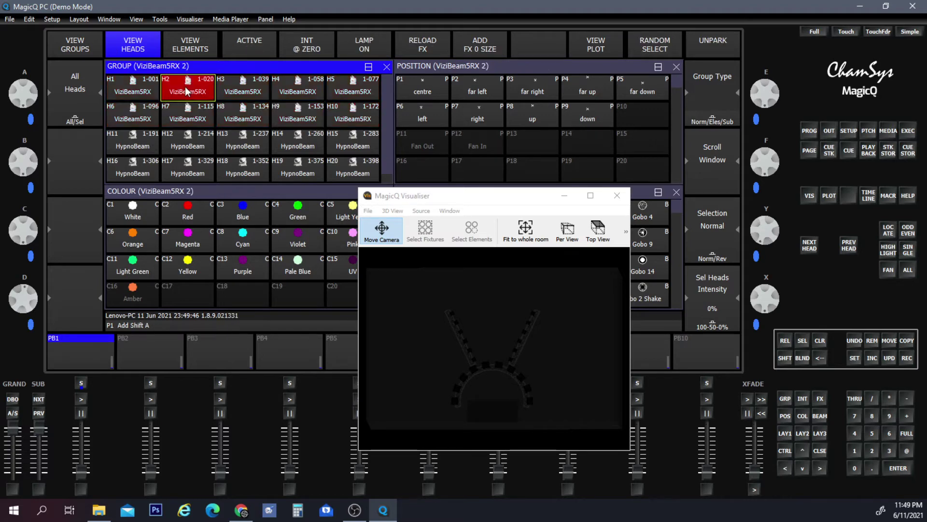
click(298, 90)
click(142, 121)
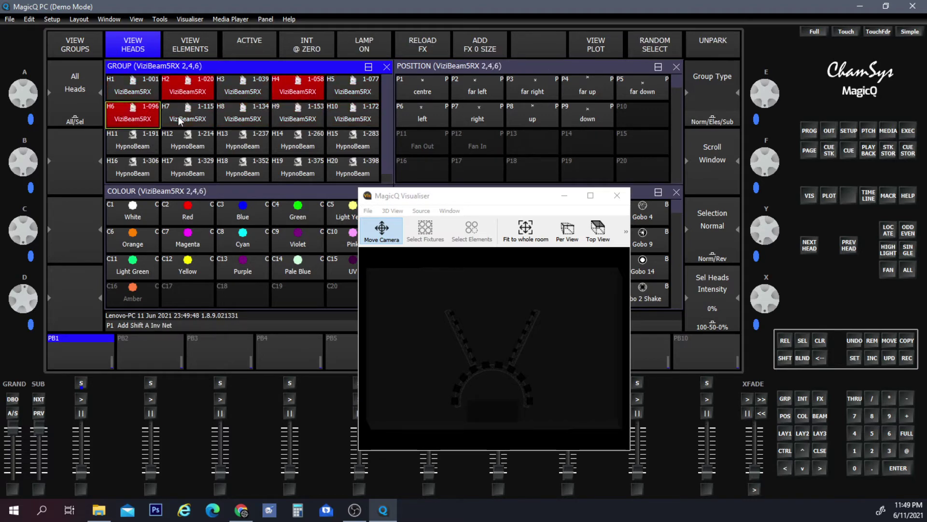
click(239, 120)
click(347, 115)
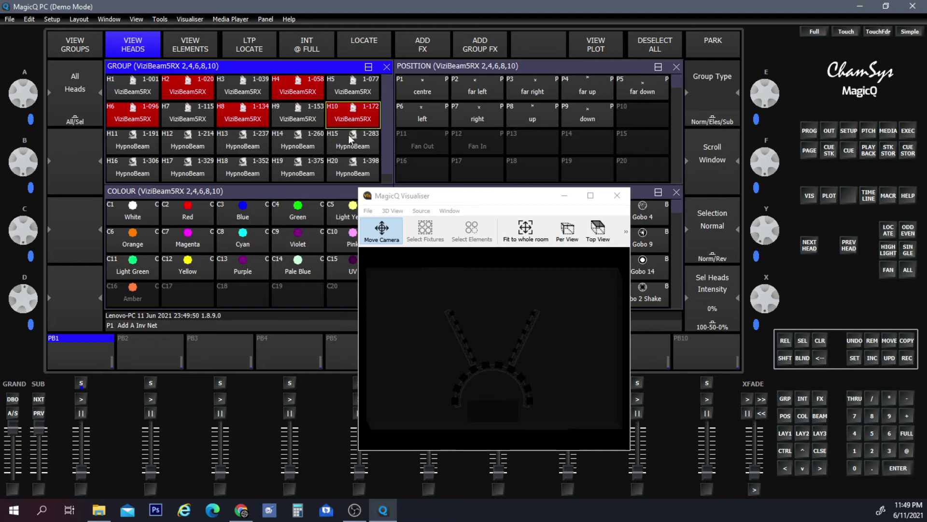
- Record the selected even ViziBeam5RX heads as a group in slot G10 and name it VizB Even
click(63, 51)
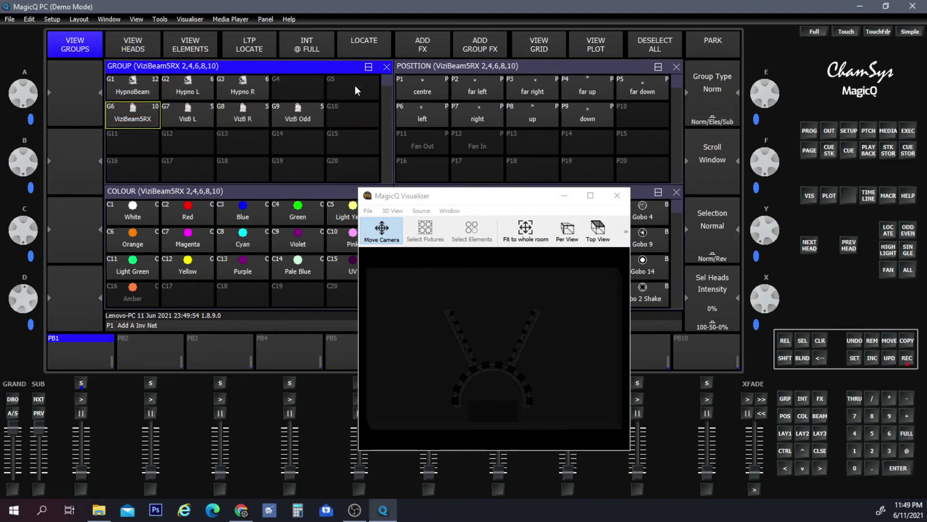
click(331, 111)
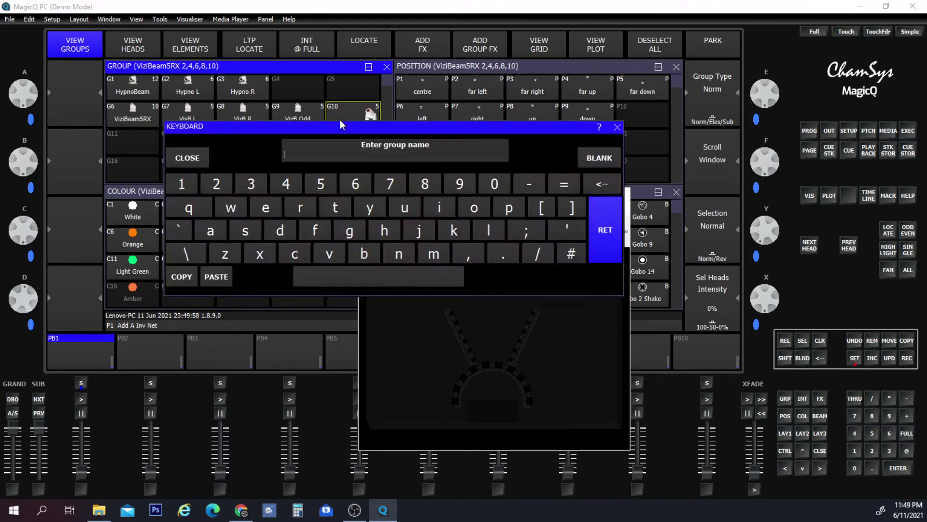
text(VizB)
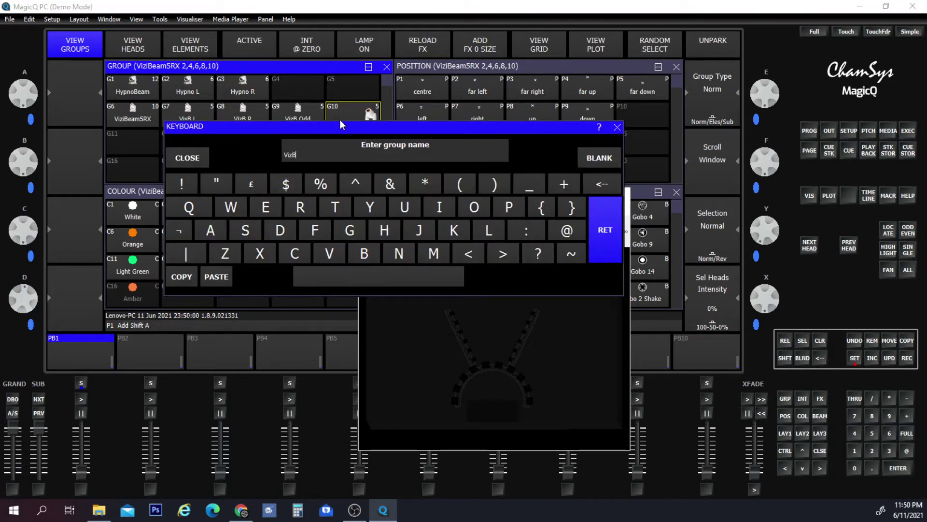
text( Even)
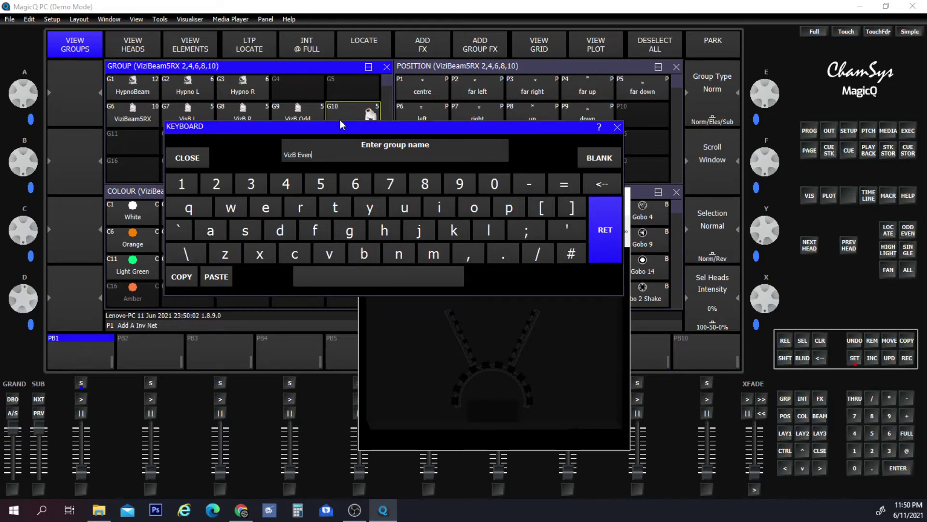
key(Return)
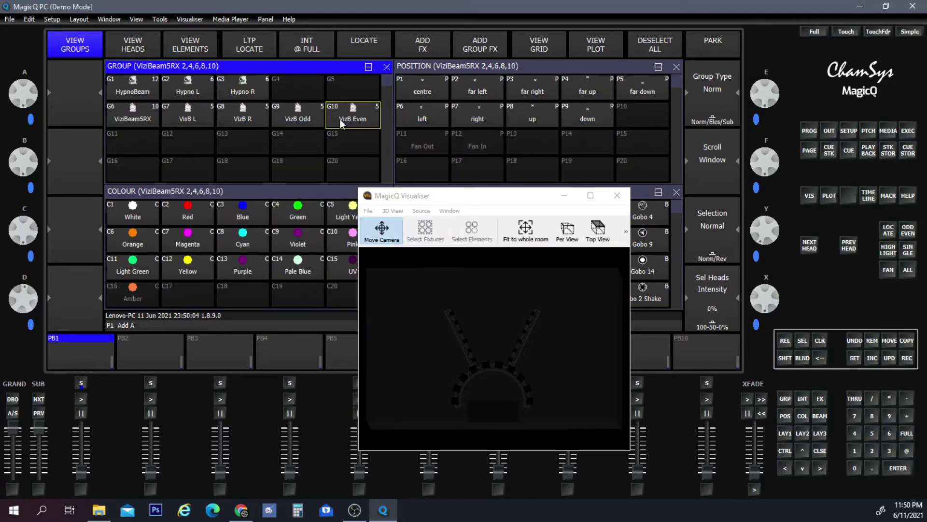
- Select the VizB Odd and VizB Even groups in turn to check their heads, and reposition the Visualiser window
click(311, 120)
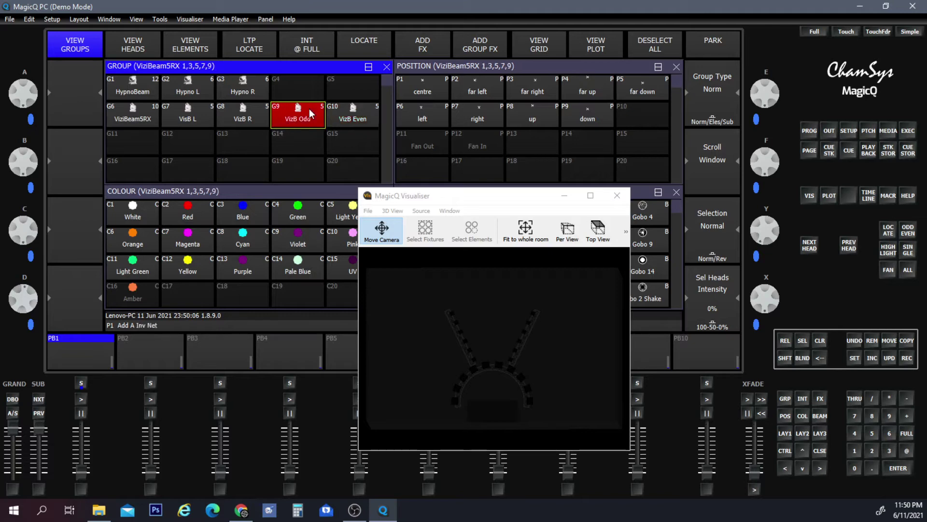
click(339, 120)
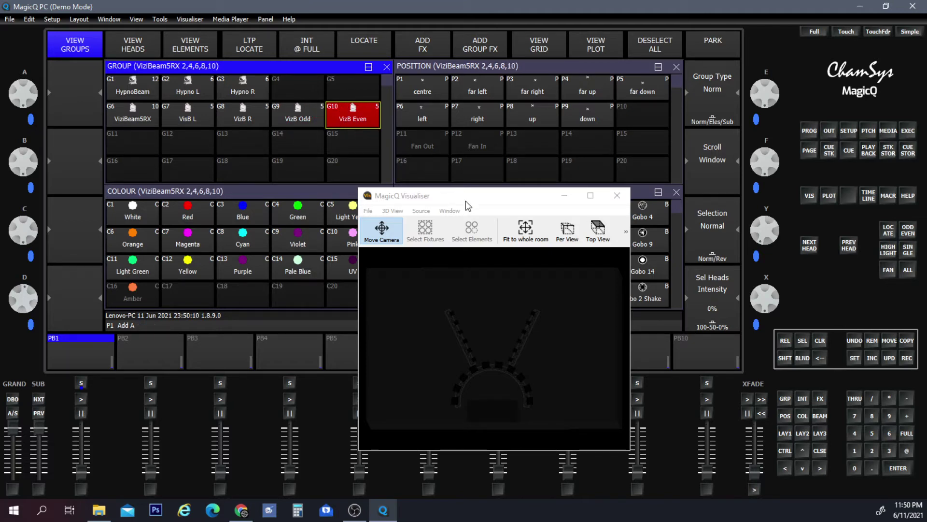
drag(474, 197, 387, 191)
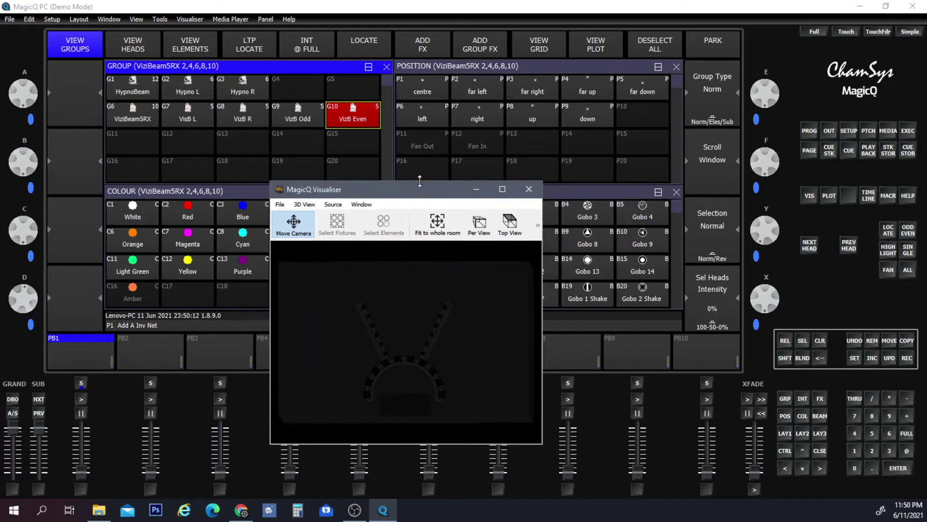
- Locate the whole HypnoBeam group so all its heads light up in the repositioned Visualiser window
click(133, 90)
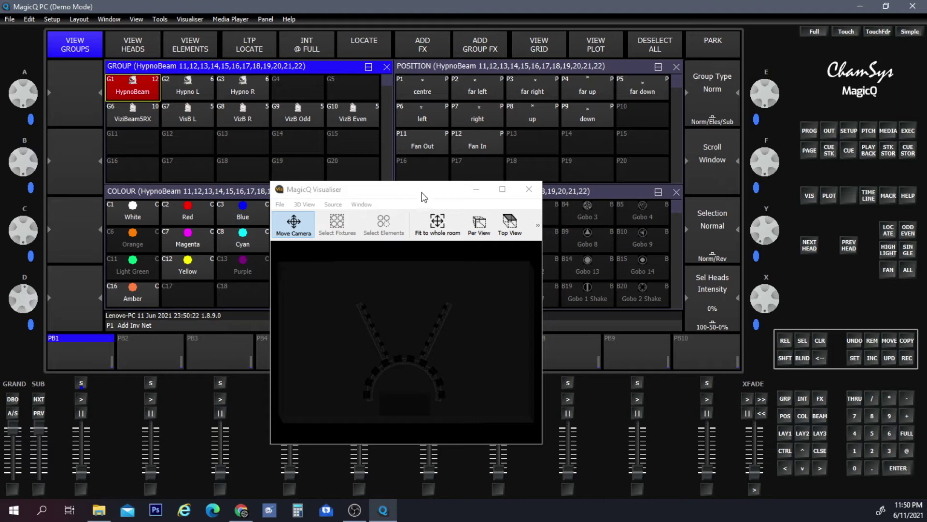
drag(424, 196, 448, 197)
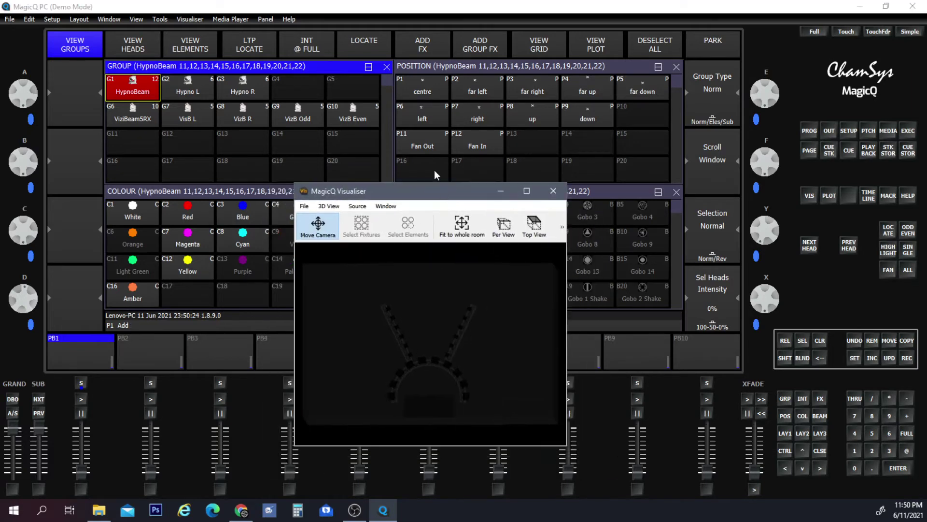
click(359, 41)
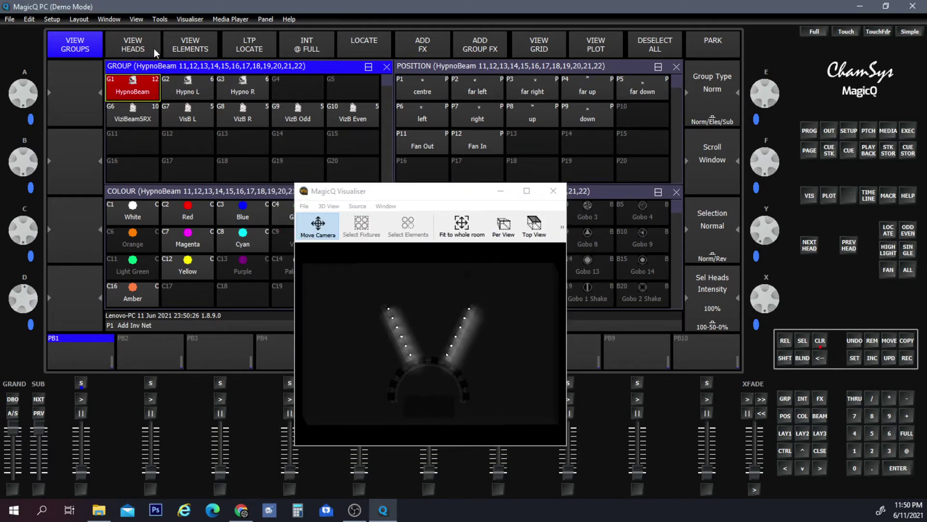
- Show the individual heads and select only the odd HypnoBeam heads 11, 13, 15, 17, 19 and 21
click(139, 42)
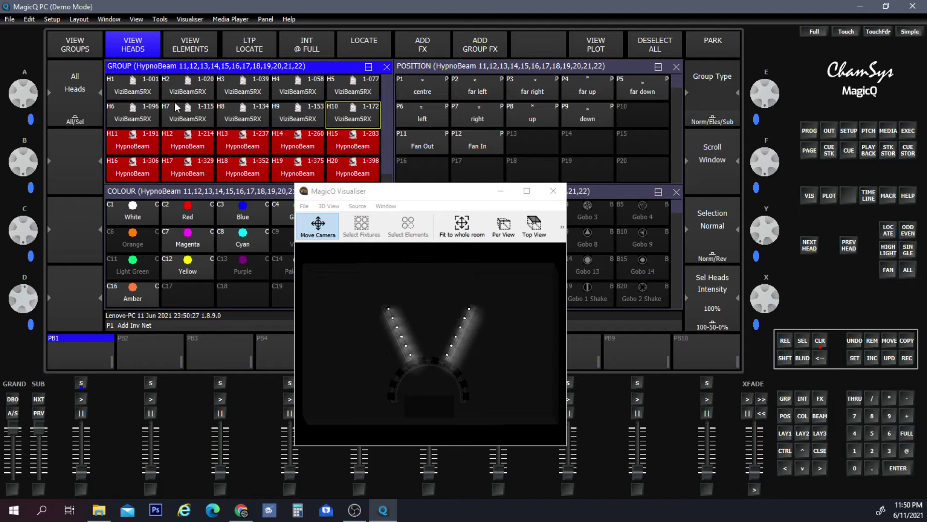
click(143, 148)
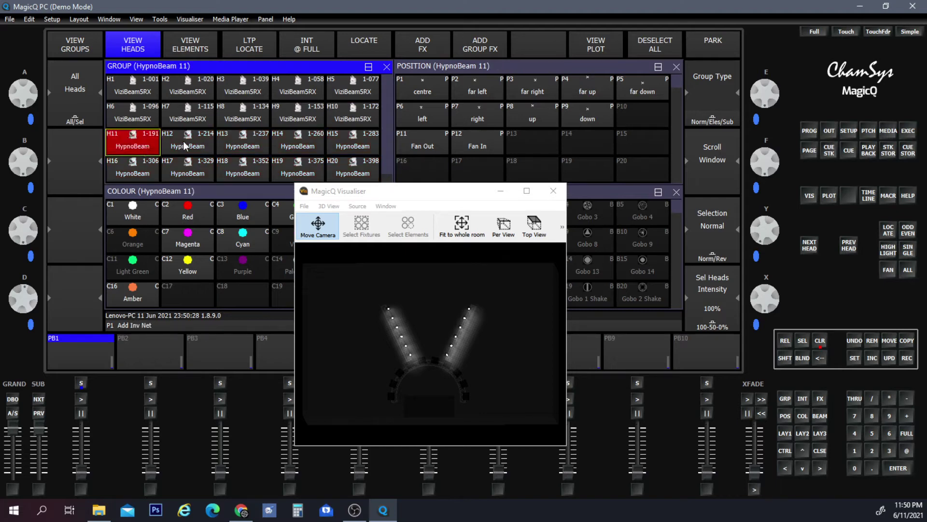
shift+click(247, 146)
shift+click(333, 145)
shift+click(210, 175)
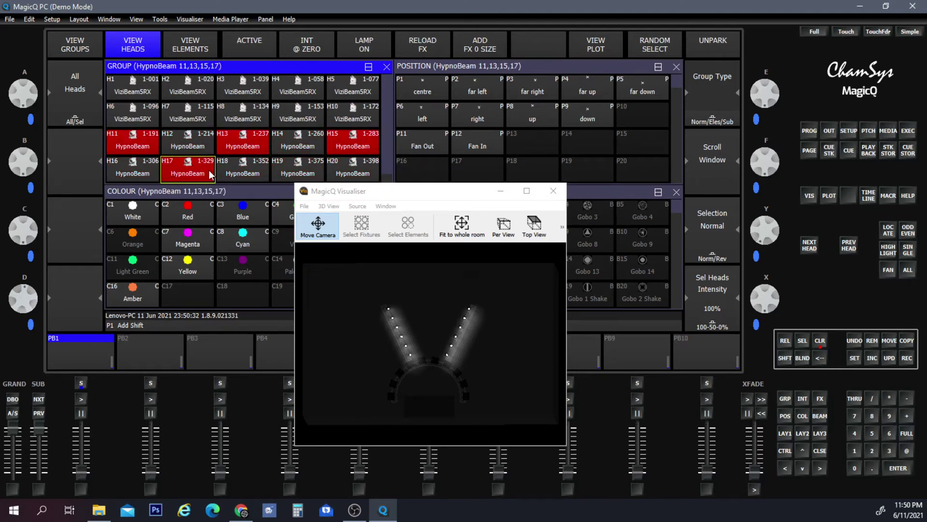
shift+click(292, 175)
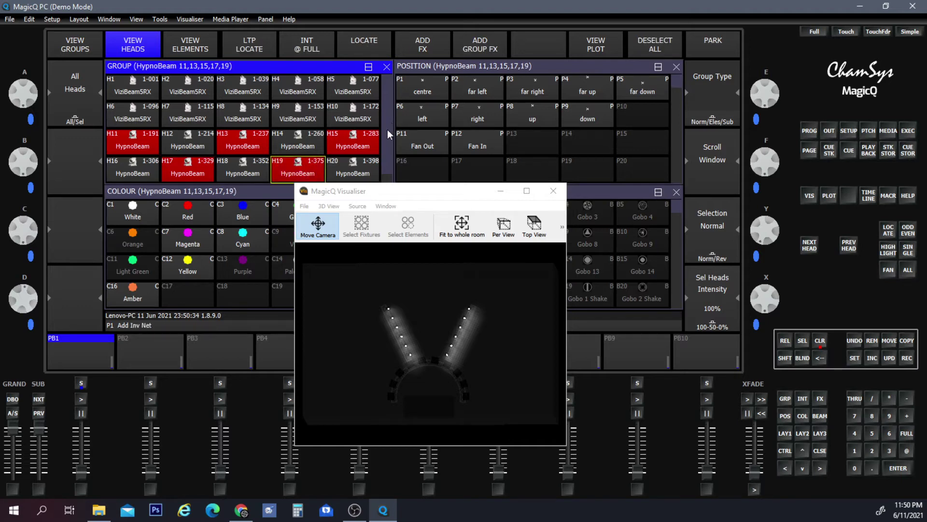
scroll(290, 161, down, 1)
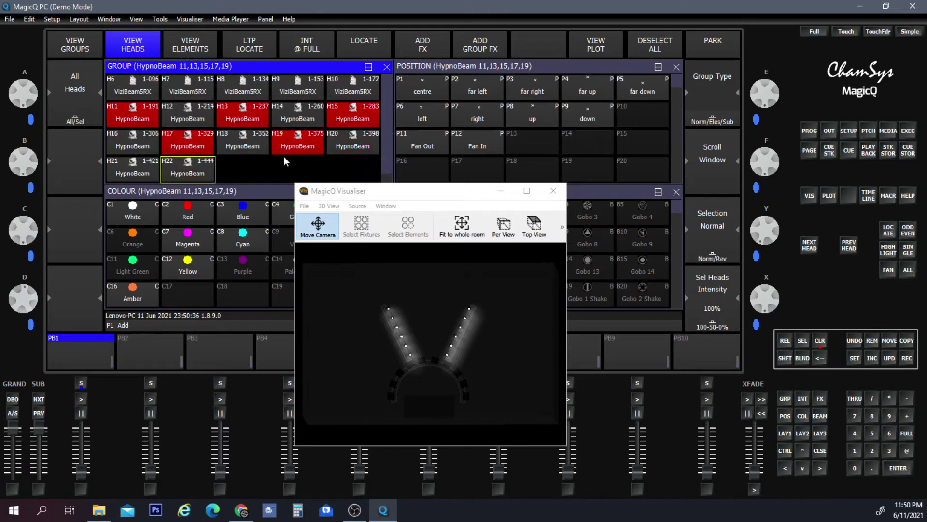
click(133, 173)
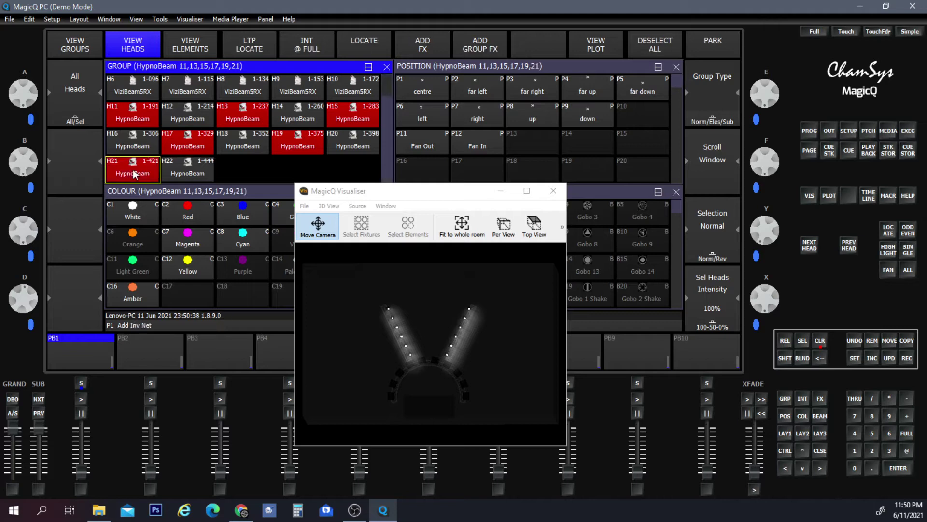
- Record the selected odd HypnoBeam heads as a group named Hypno Odd in slot G4, and clear the programmer
click(94, 46)
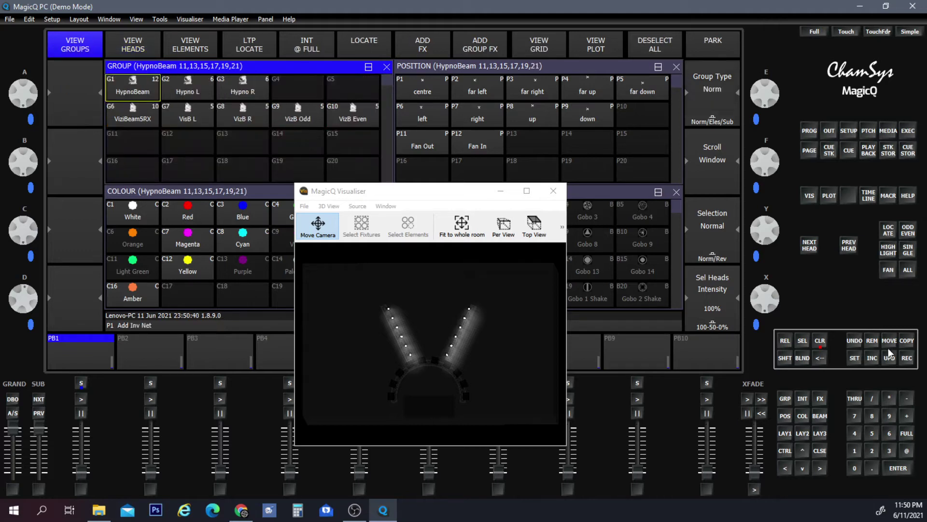
click(906, 358)
click(294, 88)
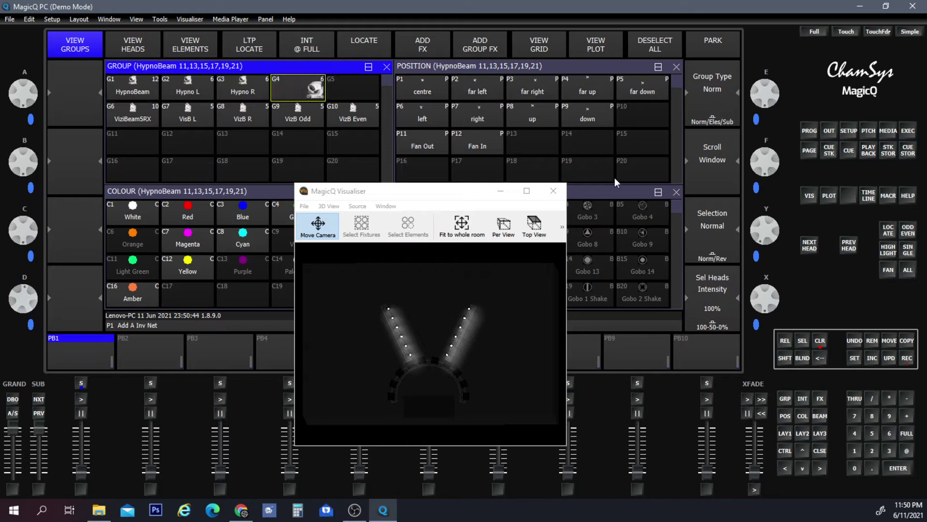
click(854, 360)
click(300, 91)
text(H)
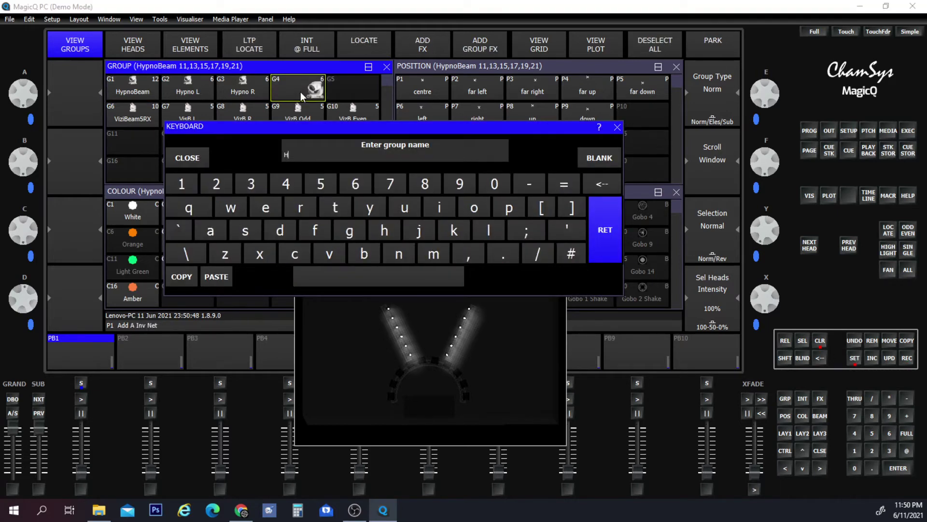
text(ypno )
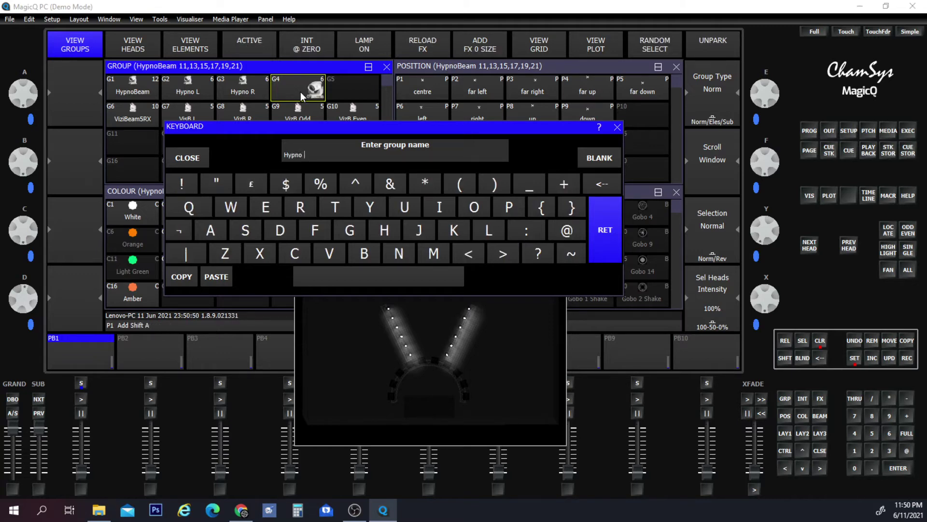
text(Odd)
key(Return)
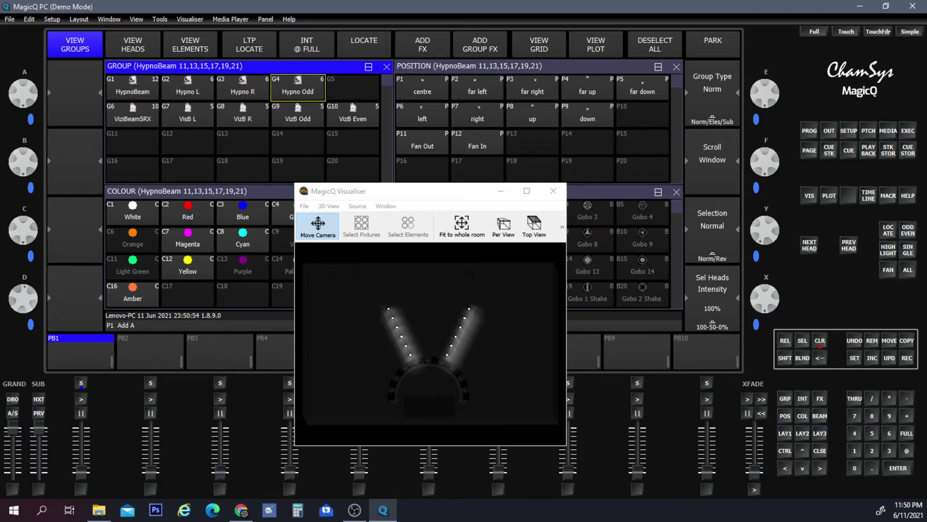
click(821, 346)
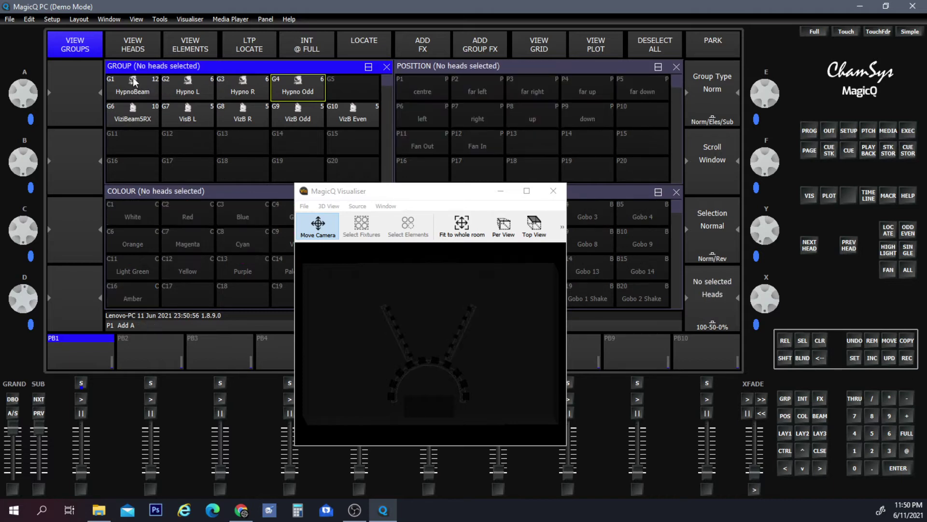
- Show the individual heads of the HypnoBeam group and select only the even heads 12, 14, 16, 18, 20 and 22
click(133, 85)
click(134, 44)
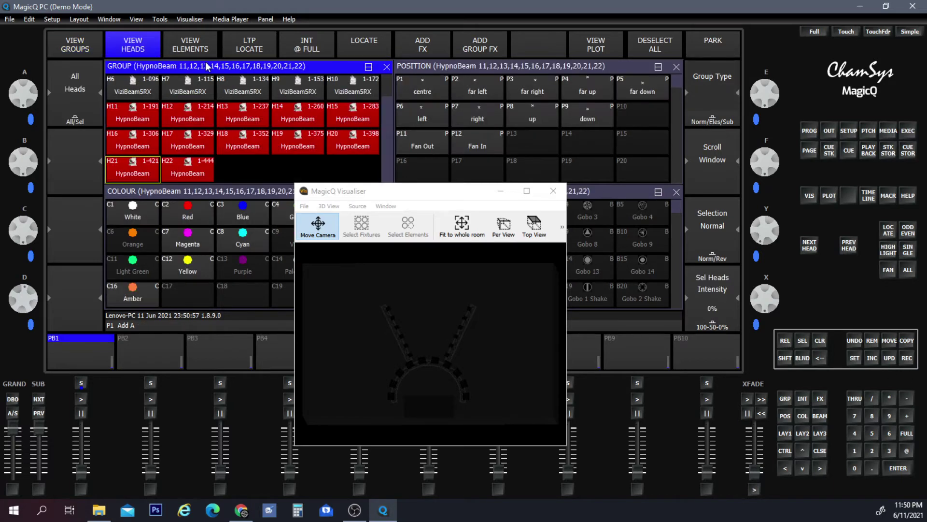
click(189, 116)
click(308, 117)
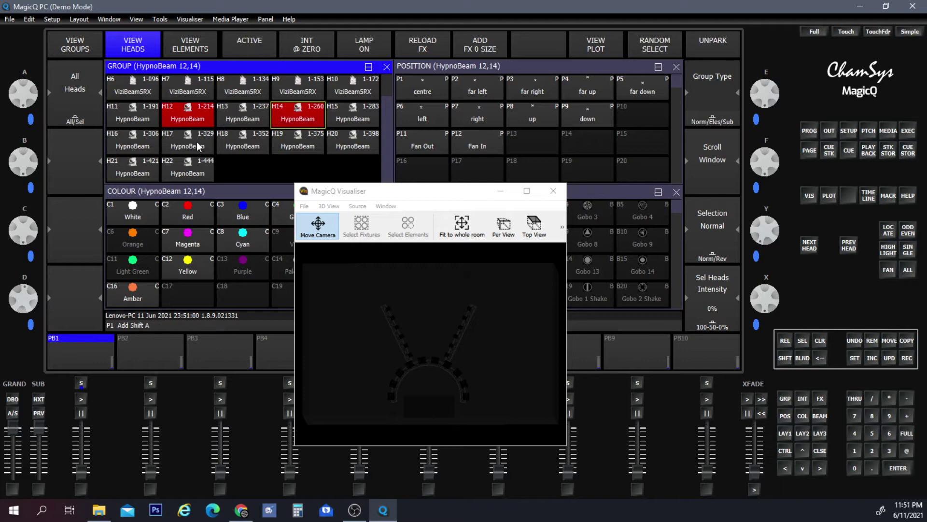
click(147, 146)
click(334, 144)
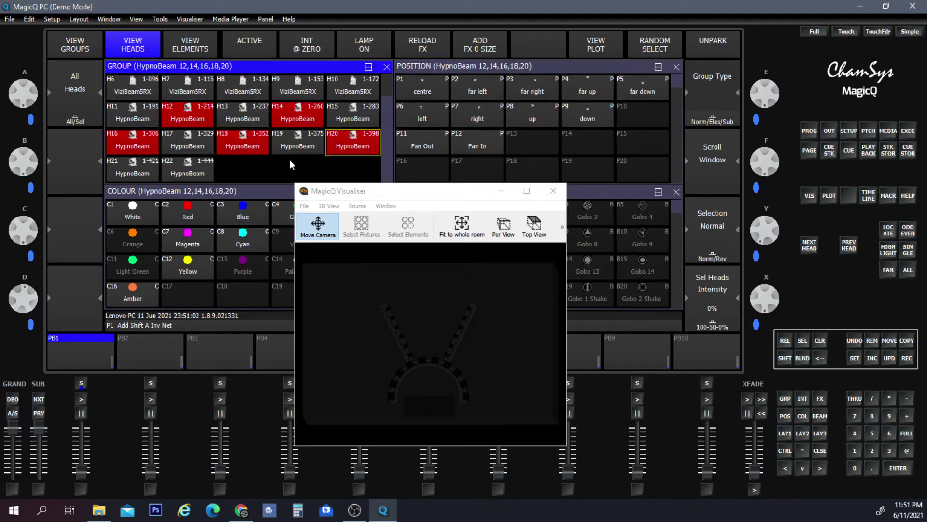
shift+click(199, 173)
- Record the selected even HypnoBeam heads as a group in slot G5 and name it Hypno Even
click(75, 39)
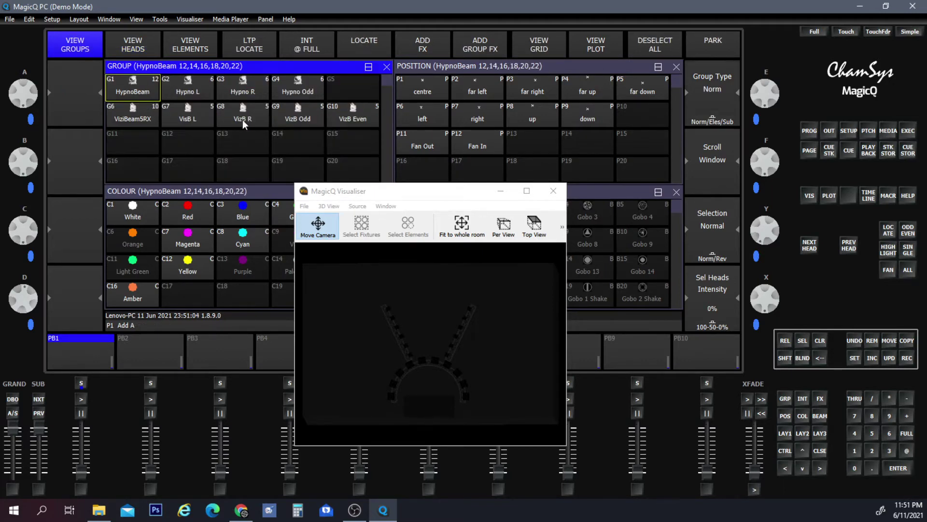
click(907, 358)
click(359, 92)
click(855, 358)
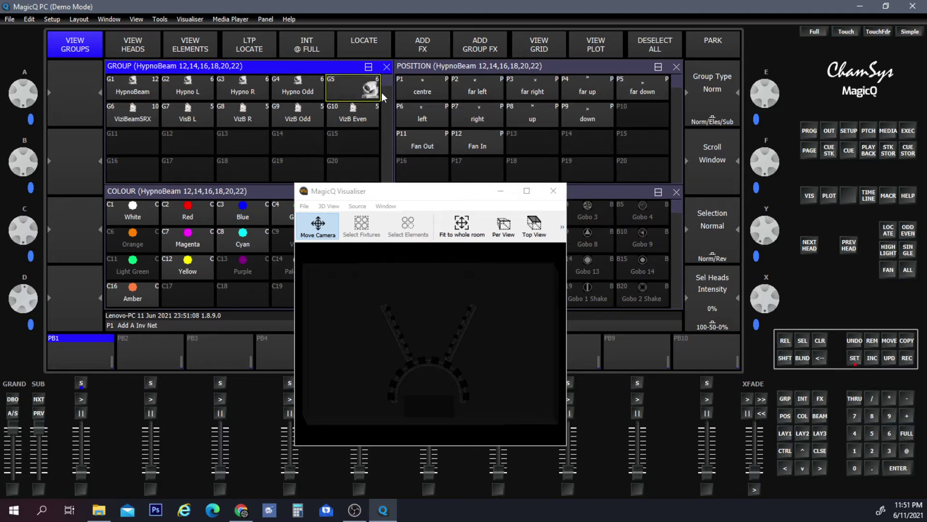
click(368, 87)
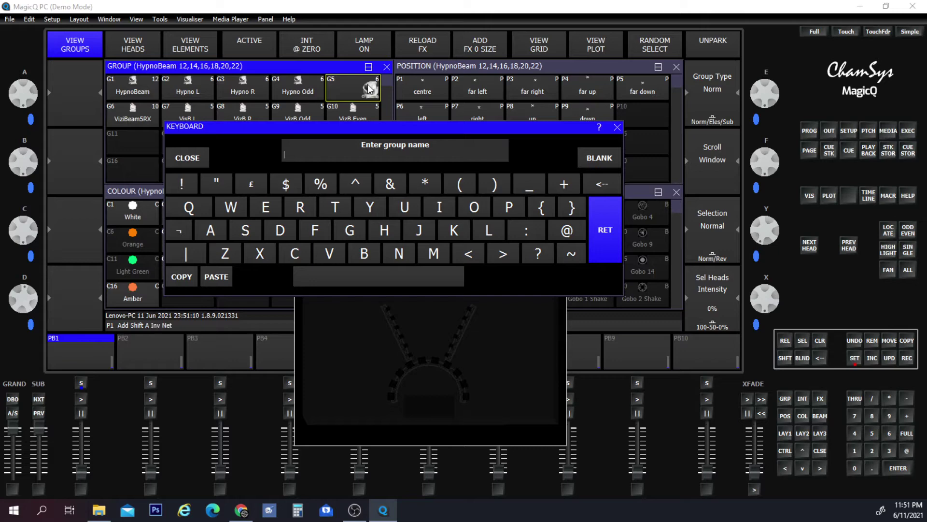
text(Hypno Even)
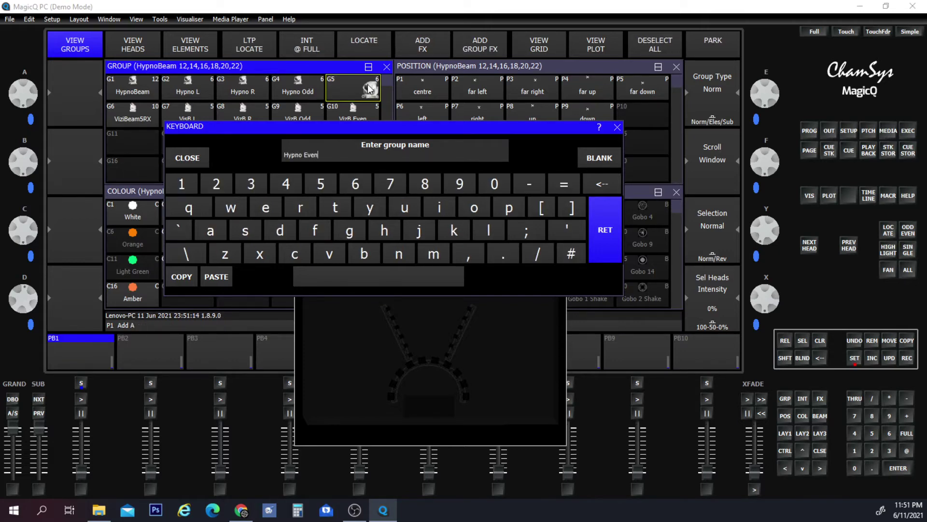
key(Return)
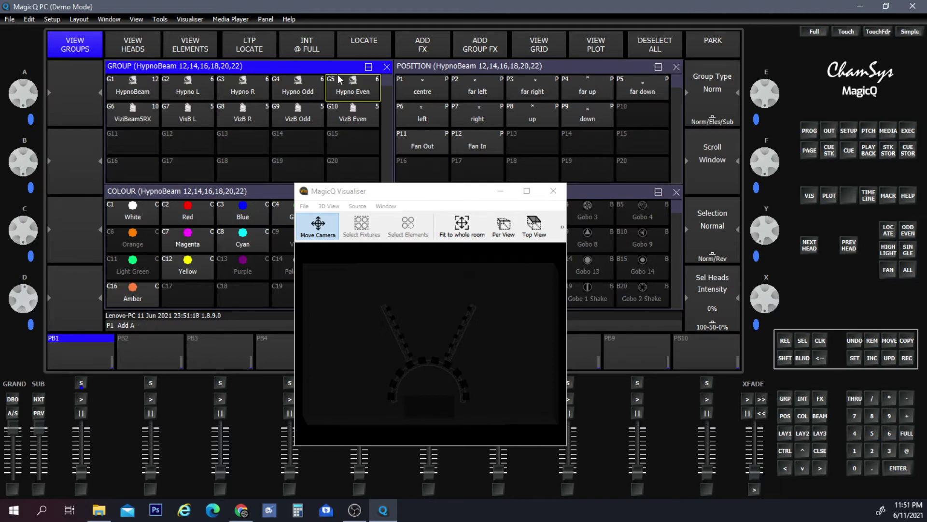
- Locate the Hypno Odd heads and select Hypno Even to check both groups, and clear the programmer
click(305, 95)
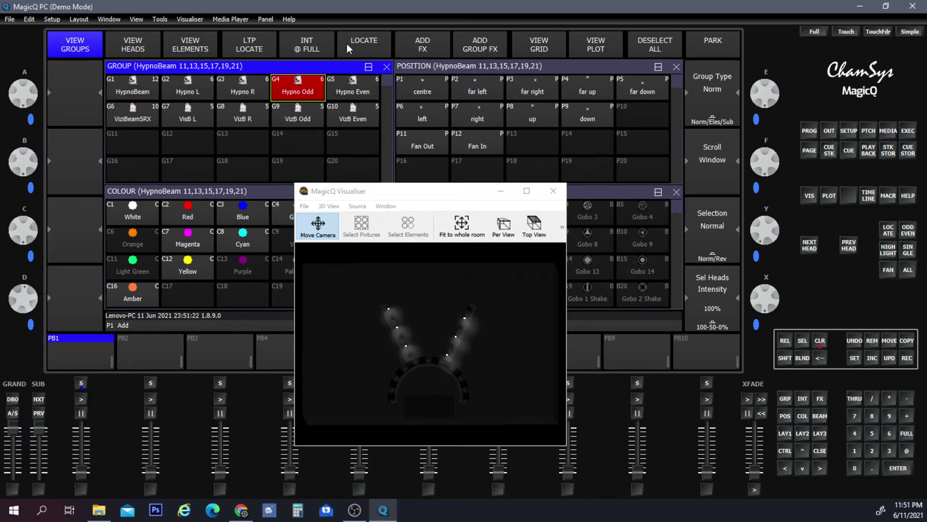
click(351, 83)
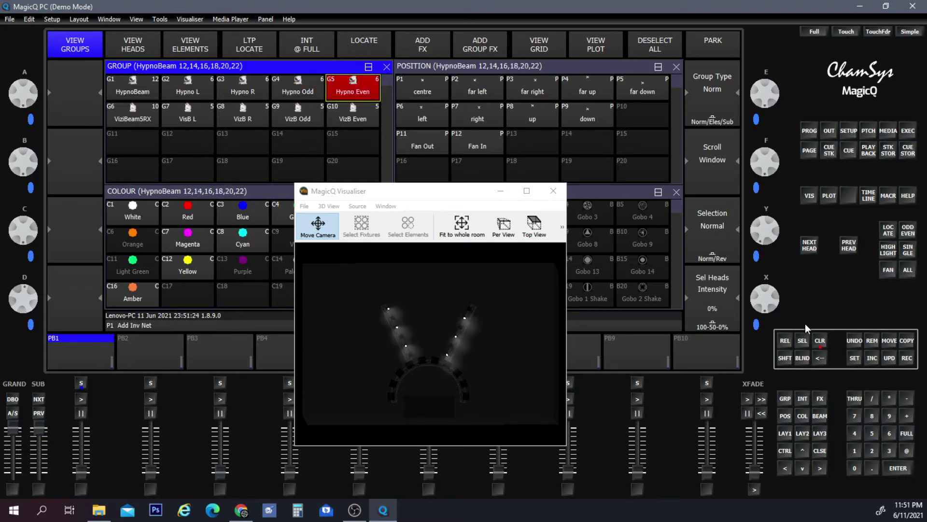
click(820, 339)
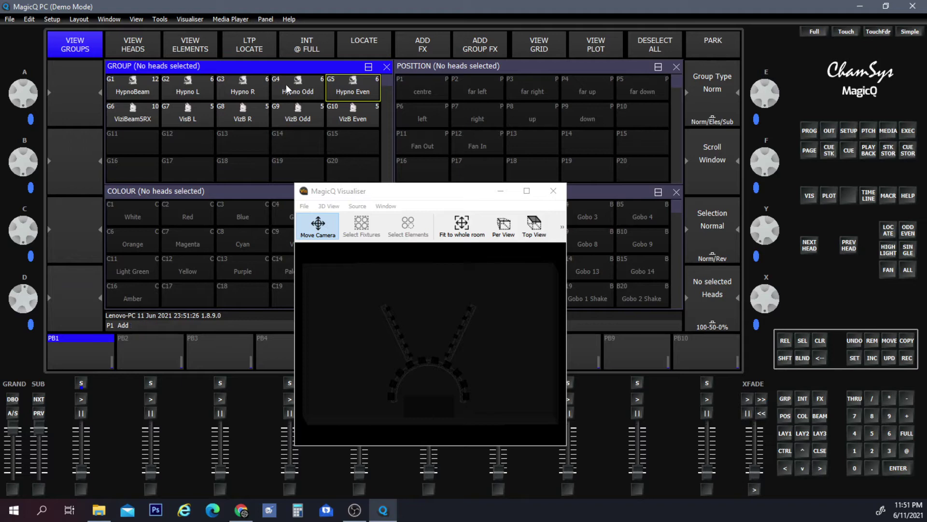
- Locate the Hypno Odd heads, try the left, far left and Fan Out positions on them, and clear the programmer
click(288, 90)
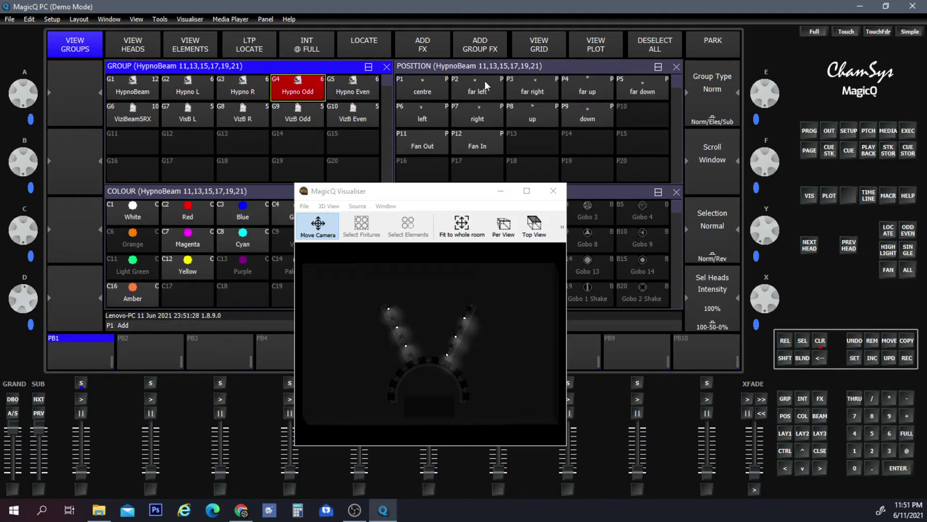
click(422, 113)
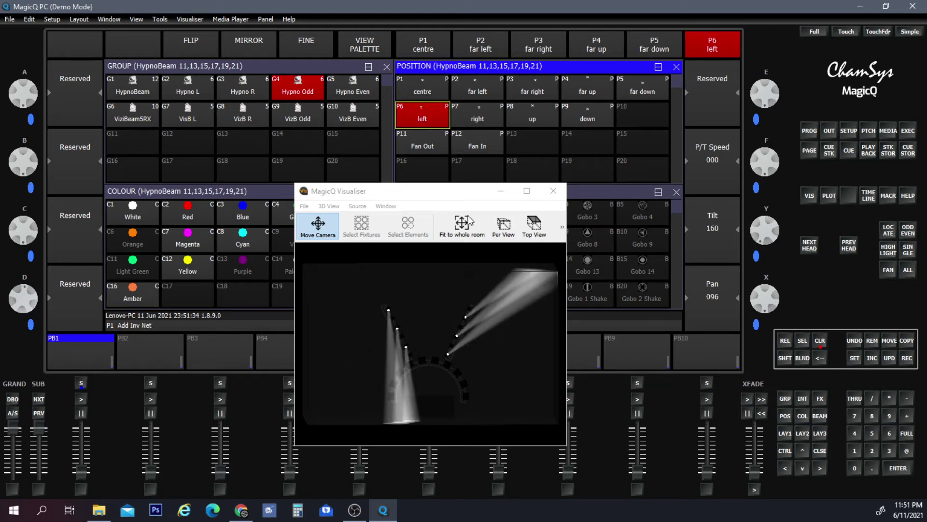
click(483, 90)
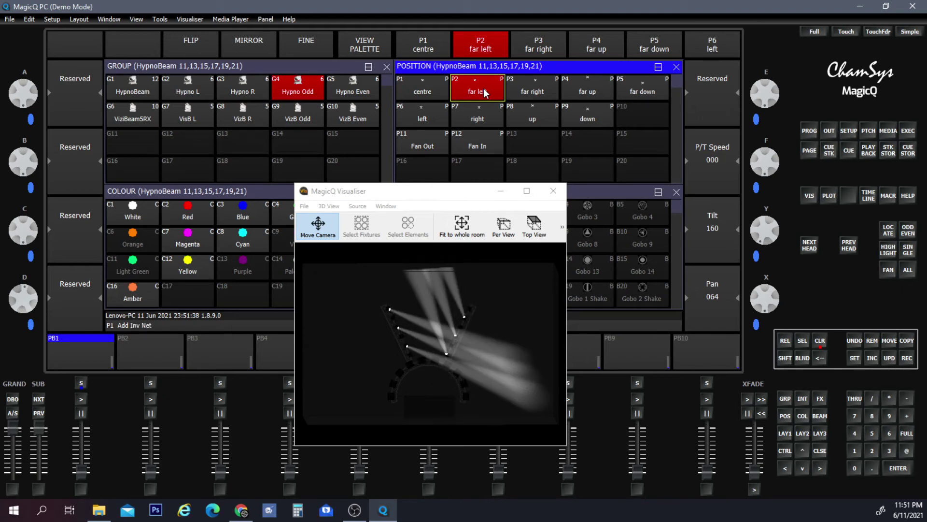
click(437, 146)
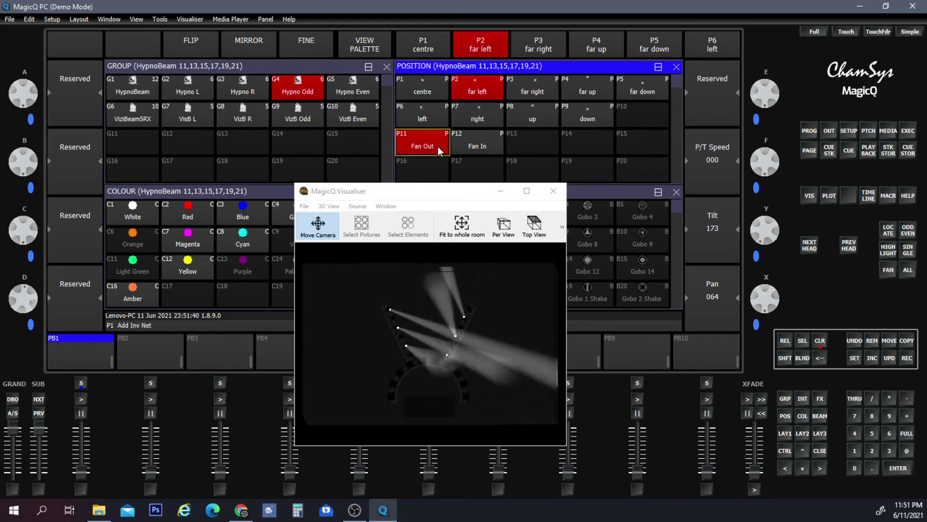
click(820, 340)
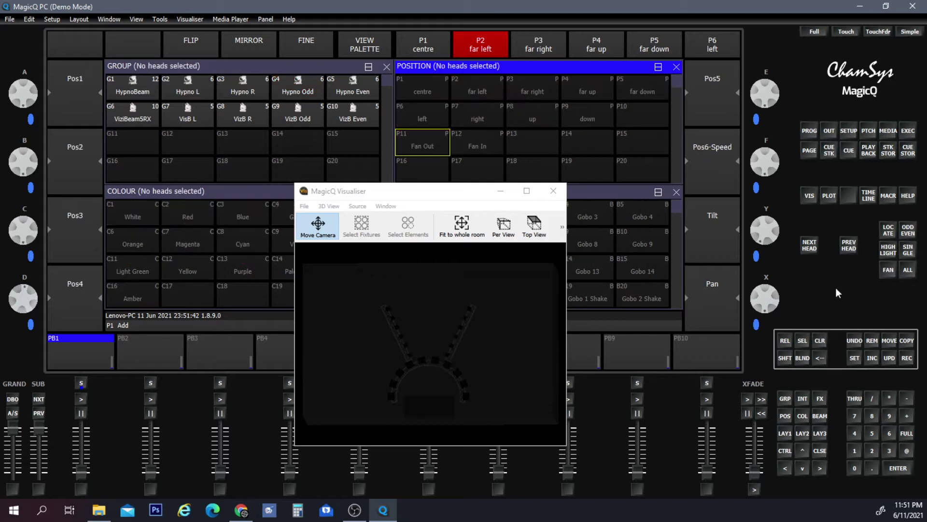
- Locate the Hypno Odd group again and shift the Visualiser window slightly down and to the left
click(286, 94)
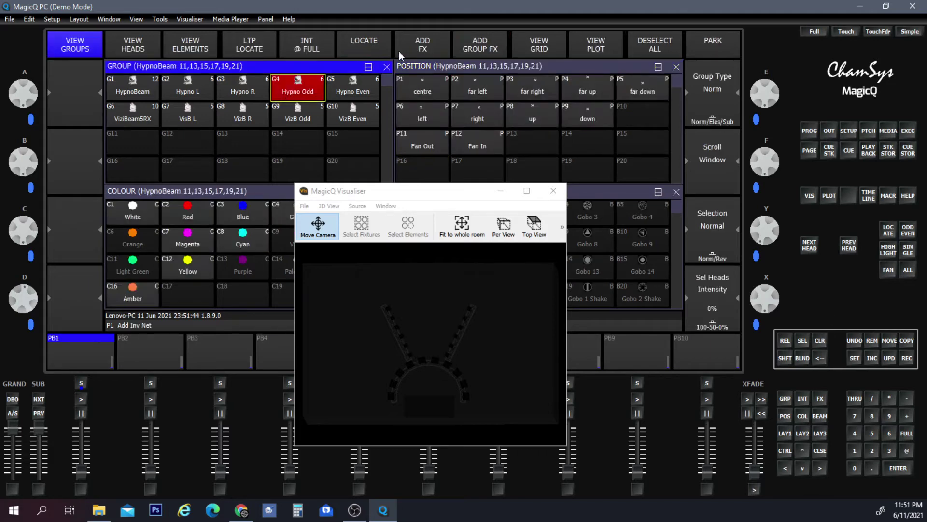
click(360, 42)
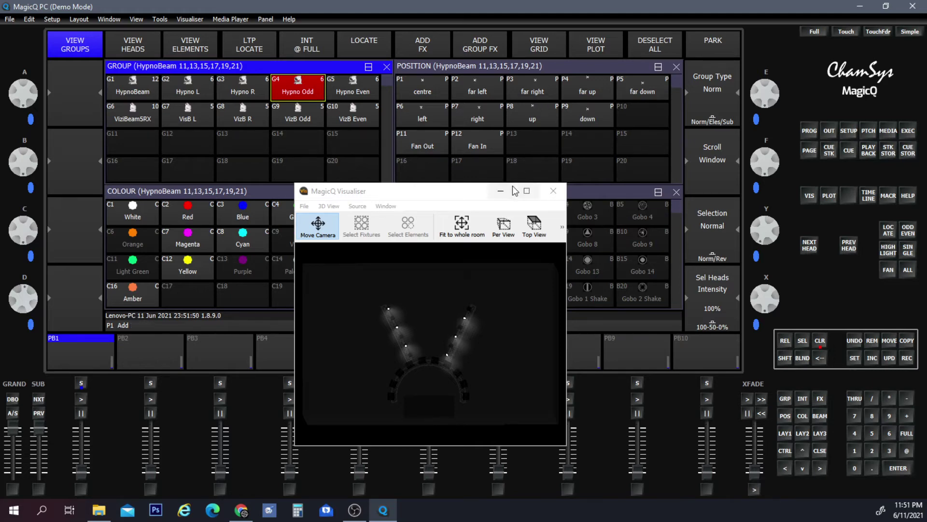
drag(460, 189, 436, 199)
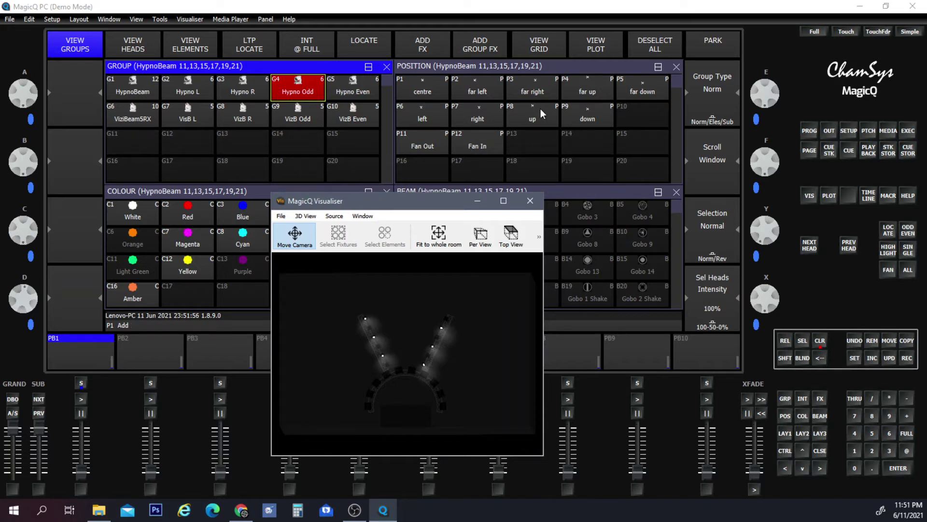
- Run the Hypno Odd heads through the far left, centre, far right, far up and far down positions, ending on up
click(477, 92)
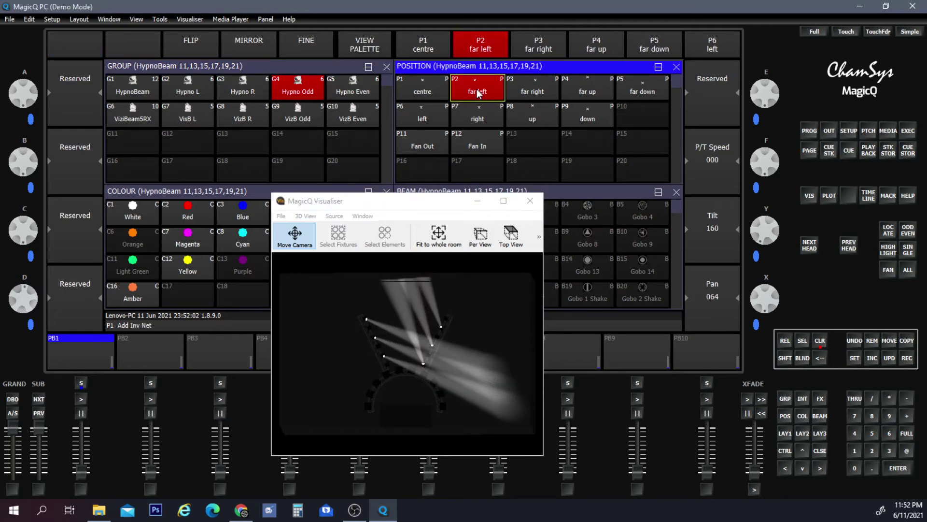
click(433, 94)
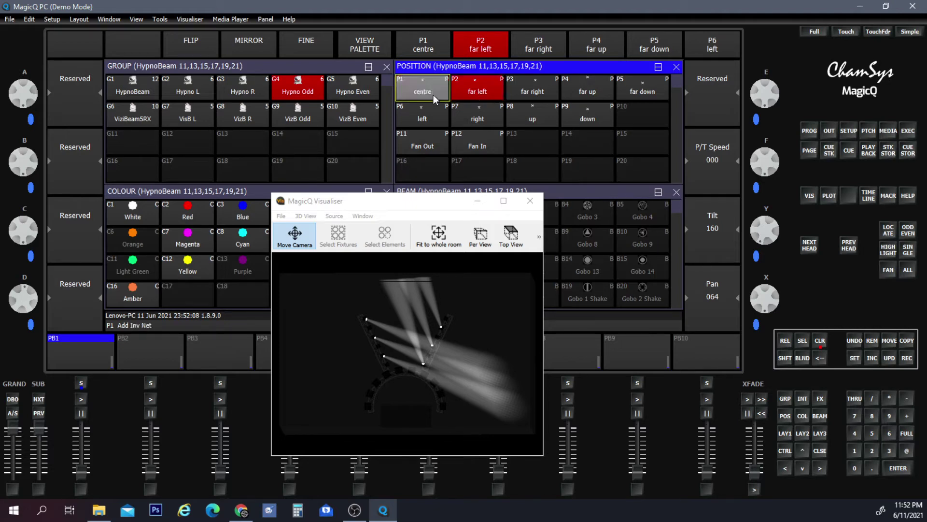
click(484, 89)
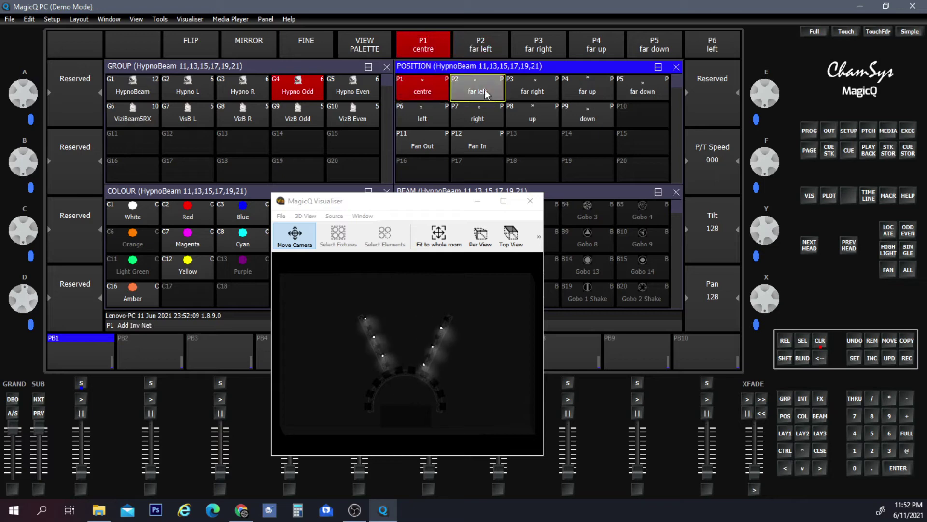
click(526, 91)
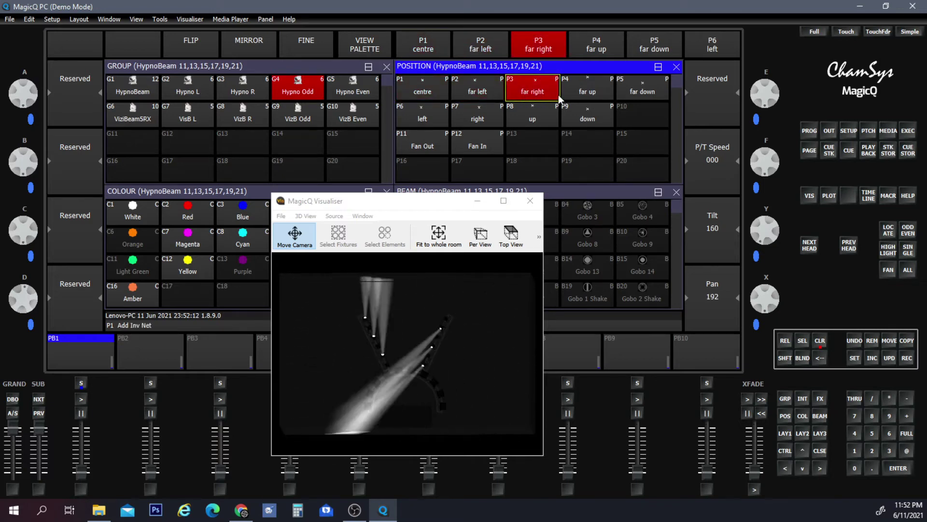
click(602, 95)
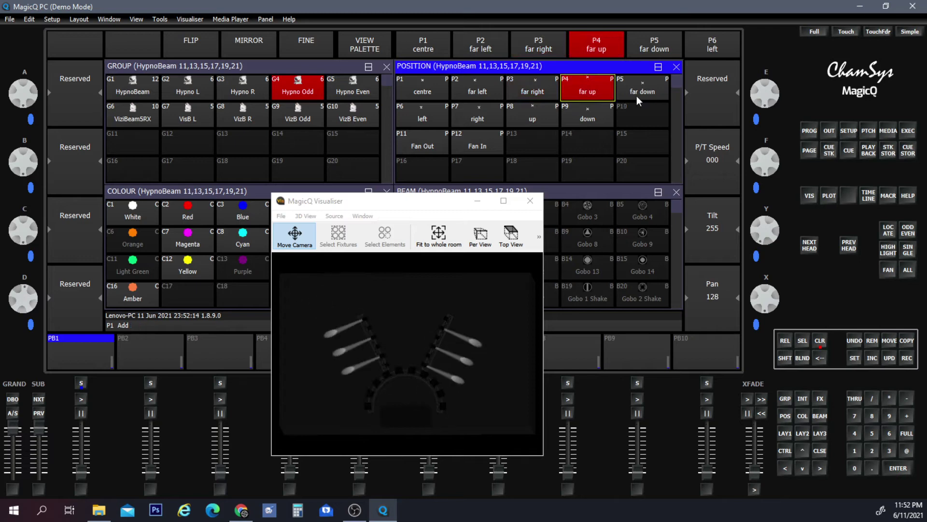
click(637, 95)
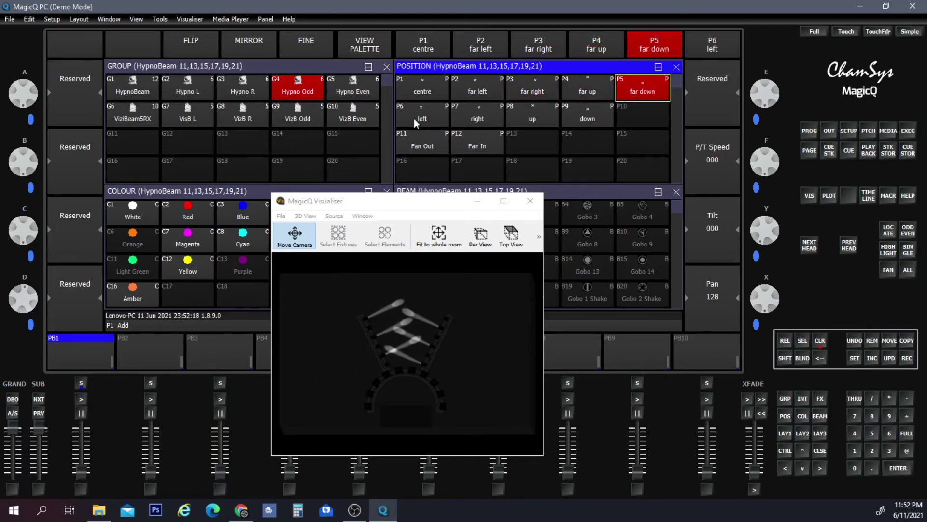
click(529, 118)
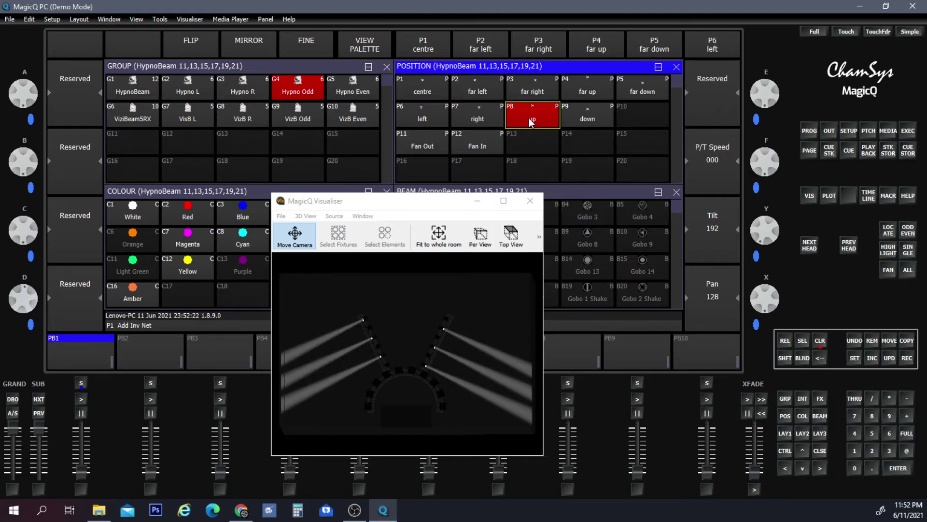
- Locate the Hypno Even group and apply the down position to its heads
click(371, 94)
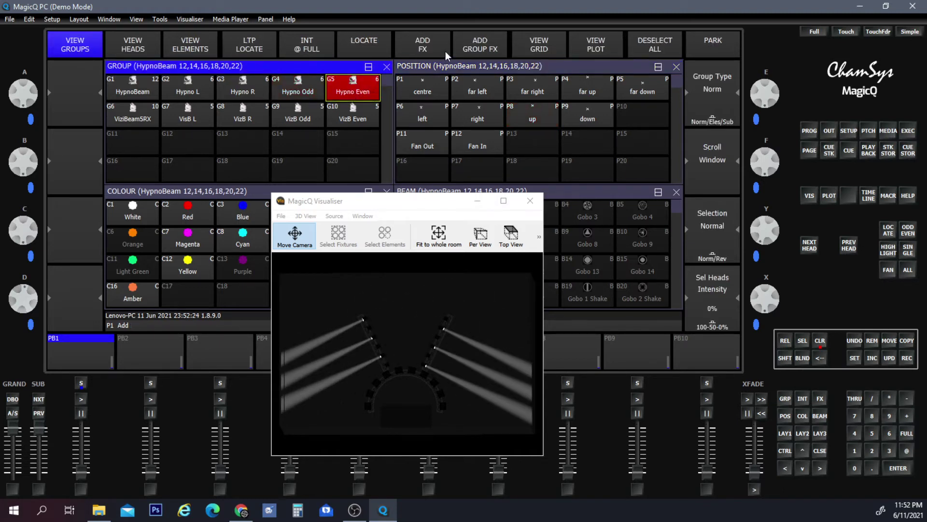
click(358, 47)
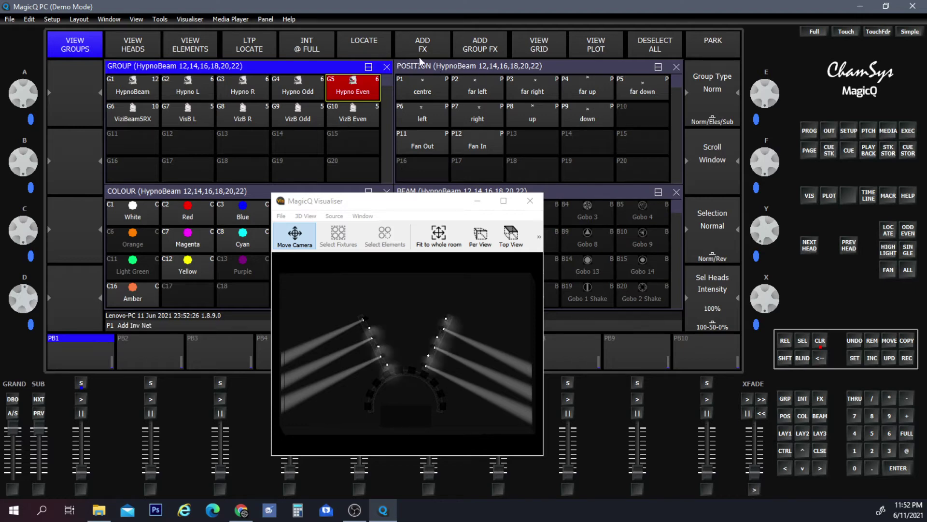
click(592, 116)
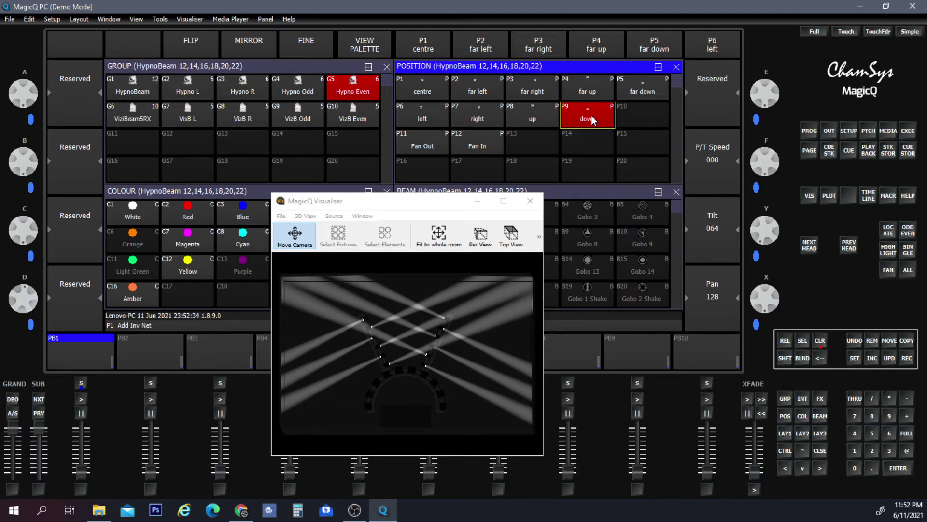
- Apply the up position to the Hypno Even heads, alternate between Fan Out and Fan In, and return them to up
click(534, 117)
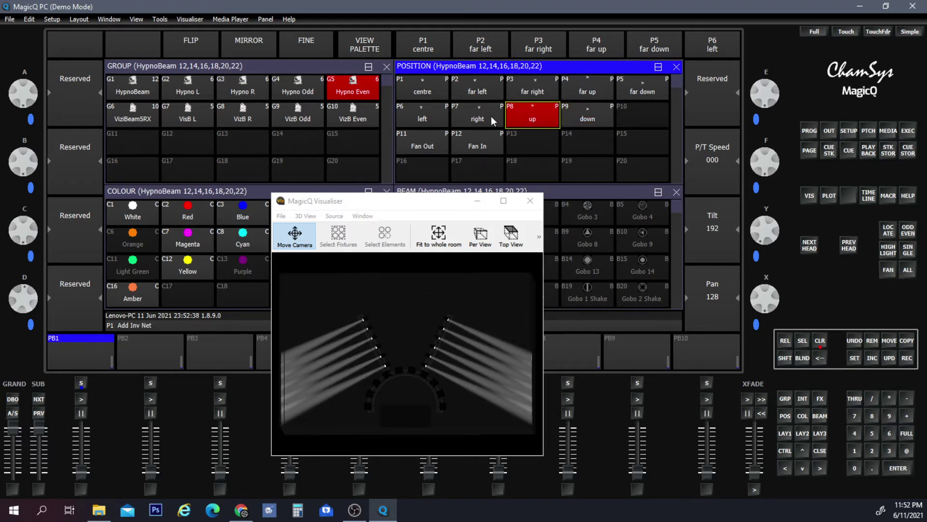
click(427, 146)
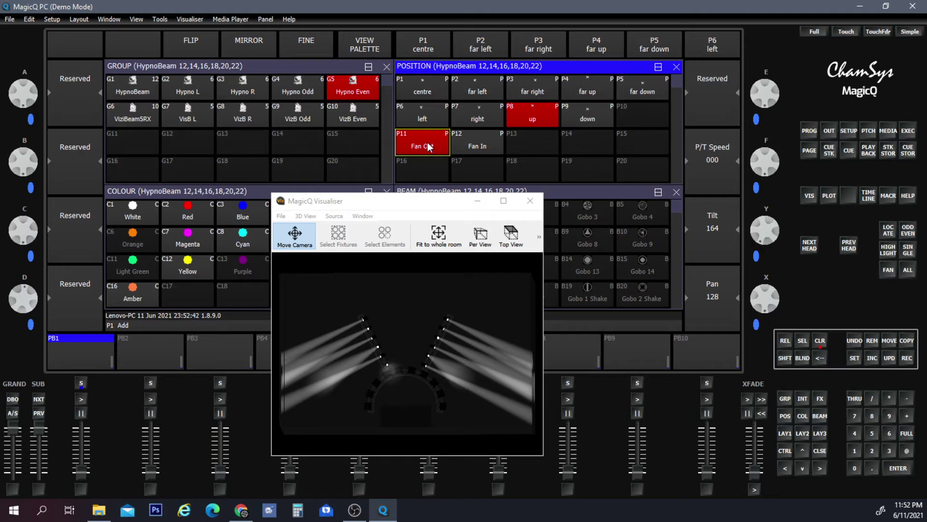
click(482, 146)
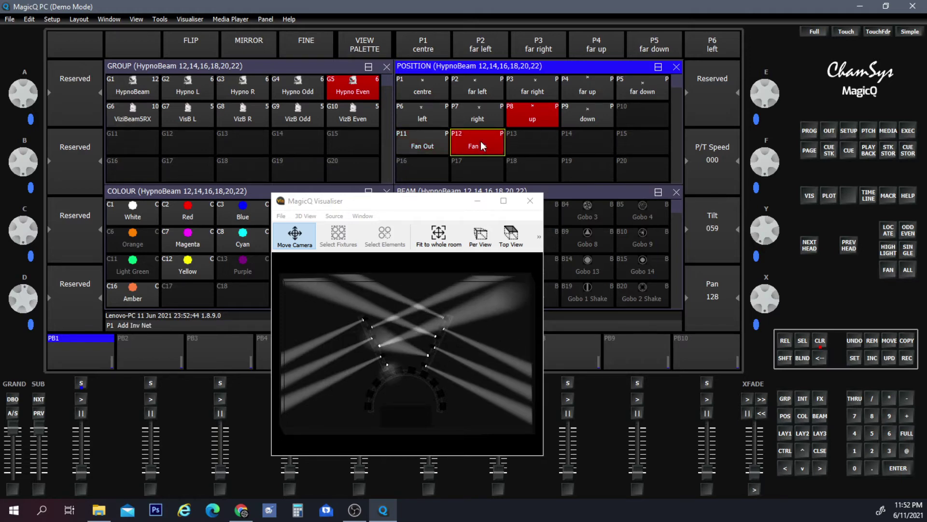
click(429, 147)
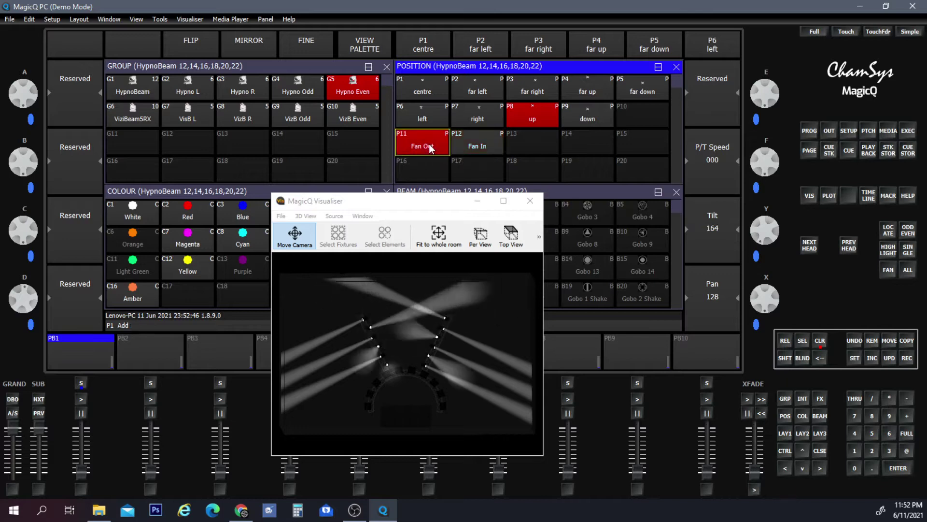
click(466, 141)
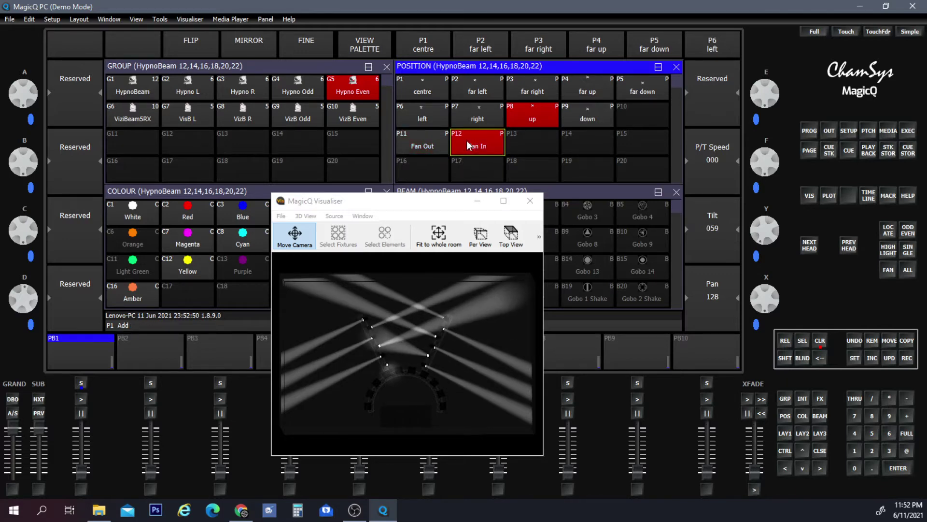
click(548, 118)
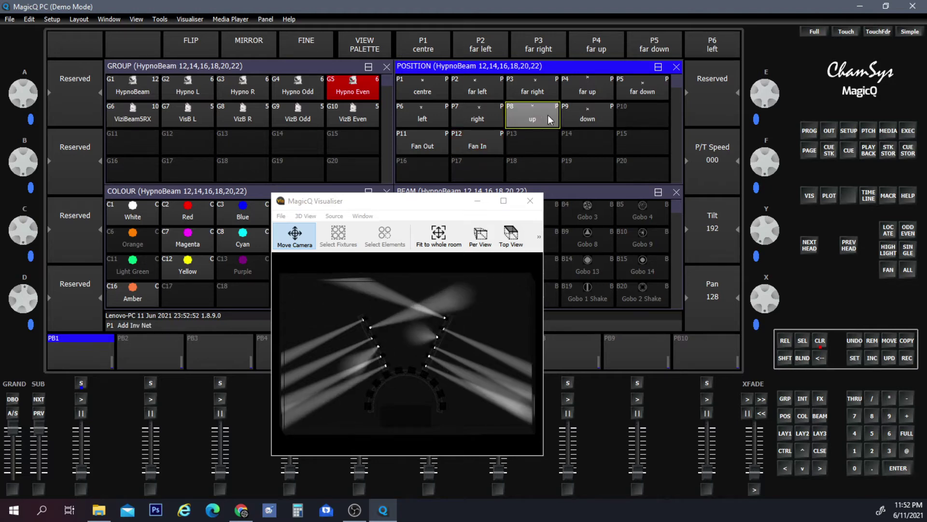
- Apply the down position to the Hypno Even heads and shift the Visualiser window slightly up and to the right
click(575, 119)
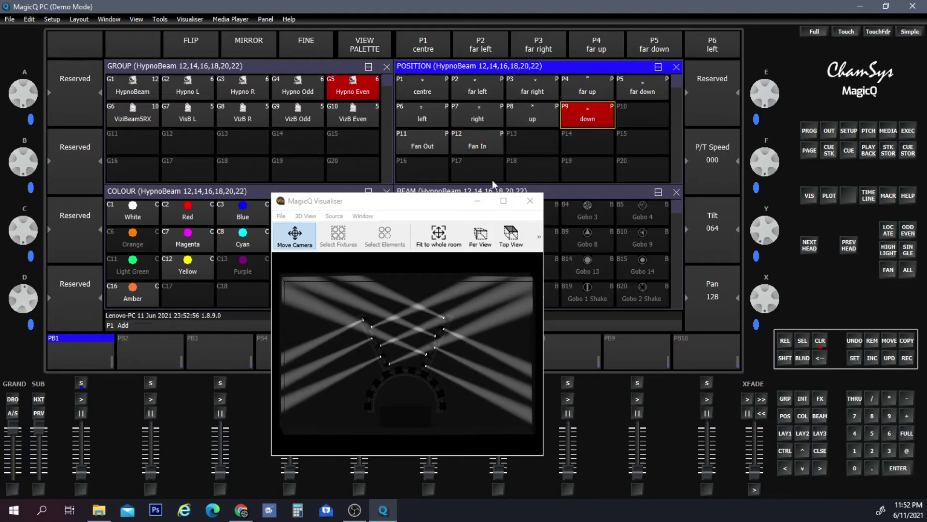
drag(426, 200, 498, 187)
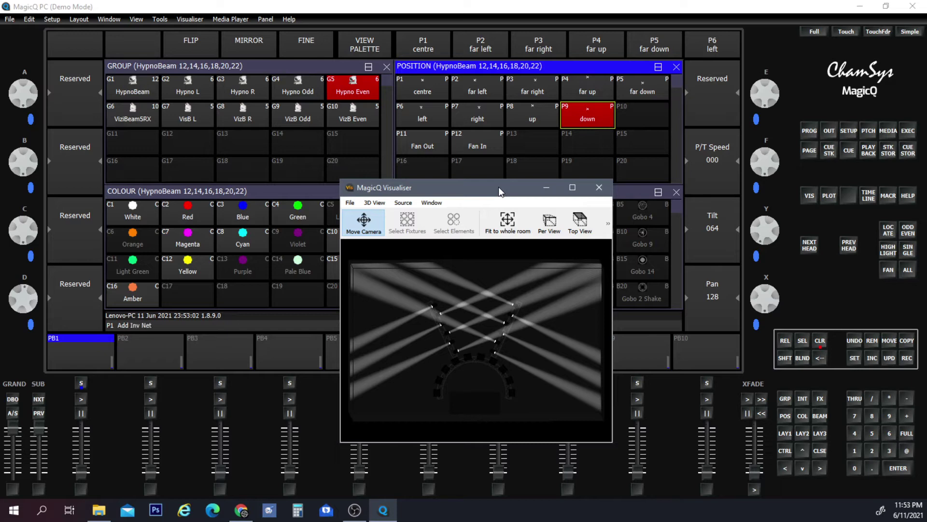
- Add the dim chase intensity effect to the Hypno Even heads
click(199, 67)
click(421, 41)
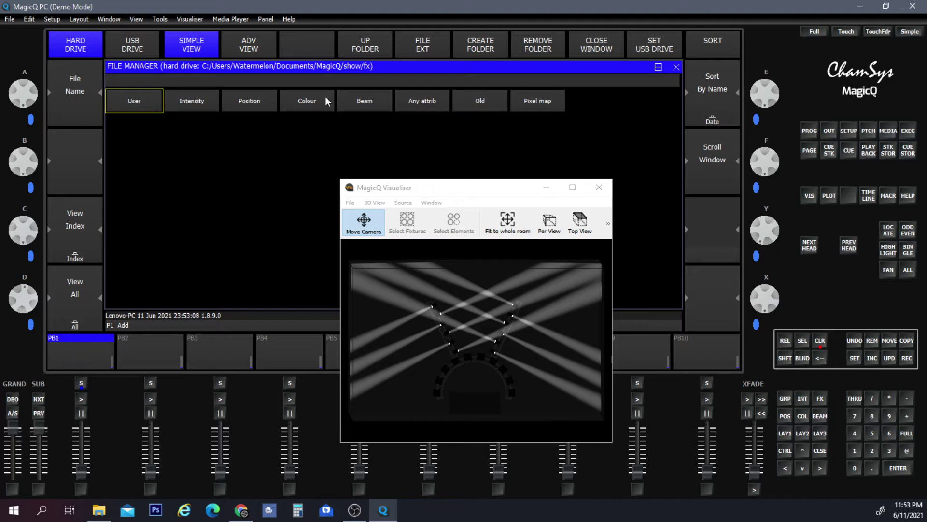
click(218, 99)
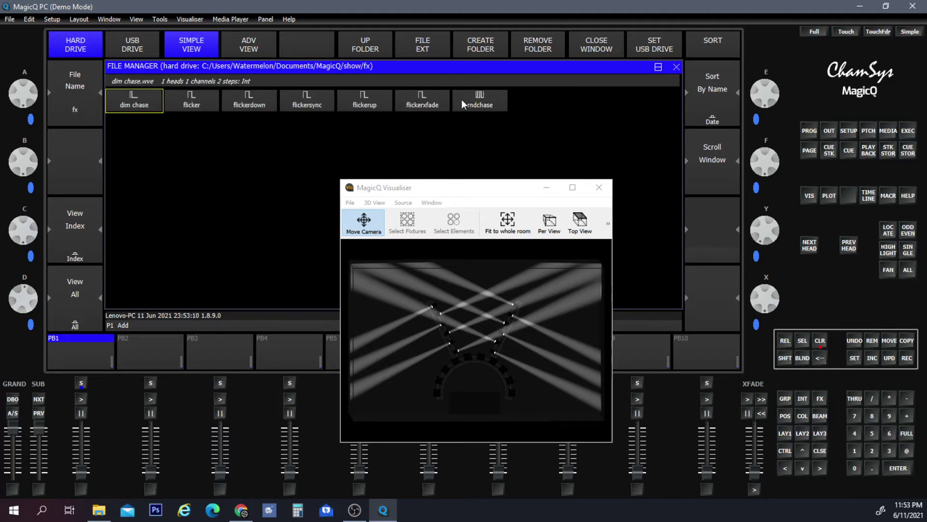
click(128, 101)
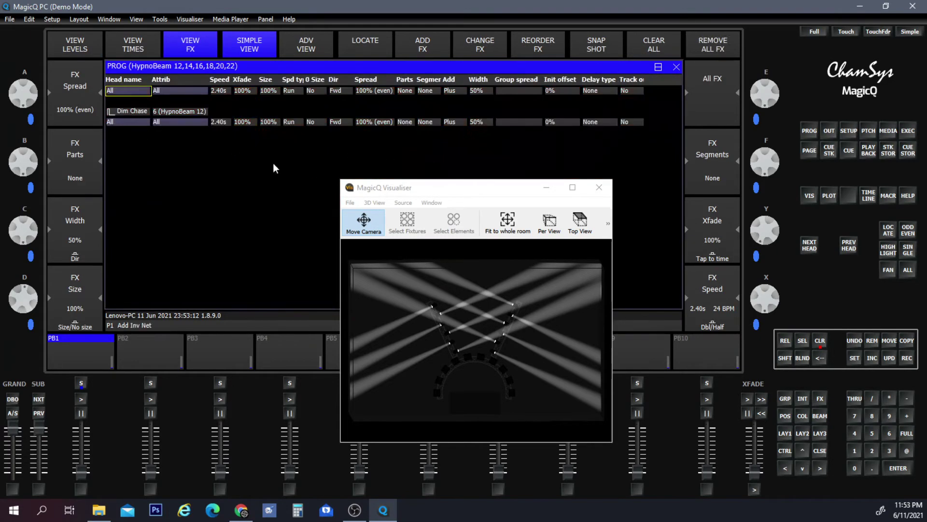
- Set the Hypno Even dim chase's crossfade to 0% and its add mode to Abs
double_click(244, 122)
click(329, 261)
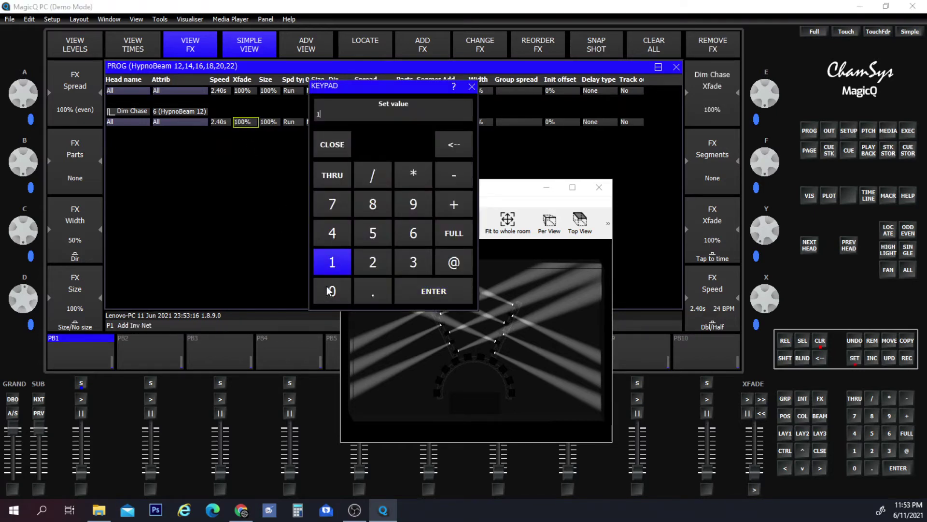
click(452, 142)
click(332, 291)
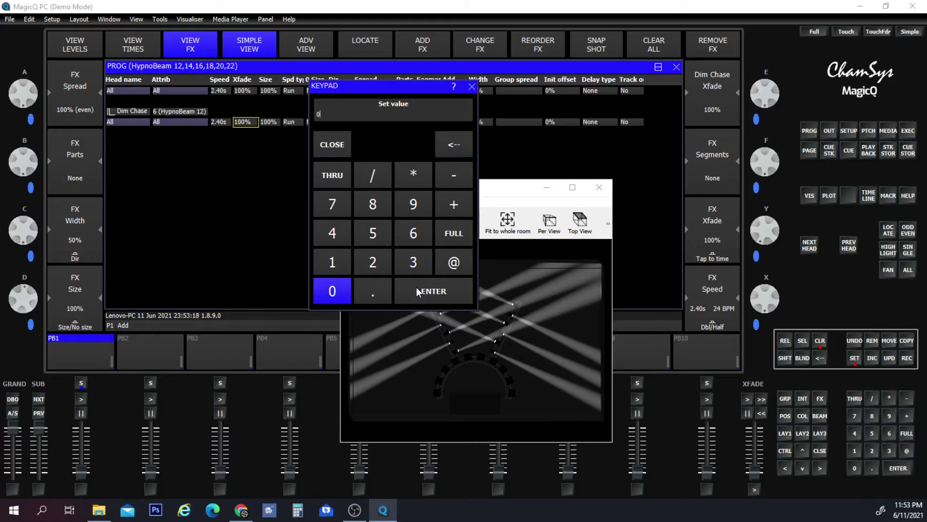
click(434, 291)
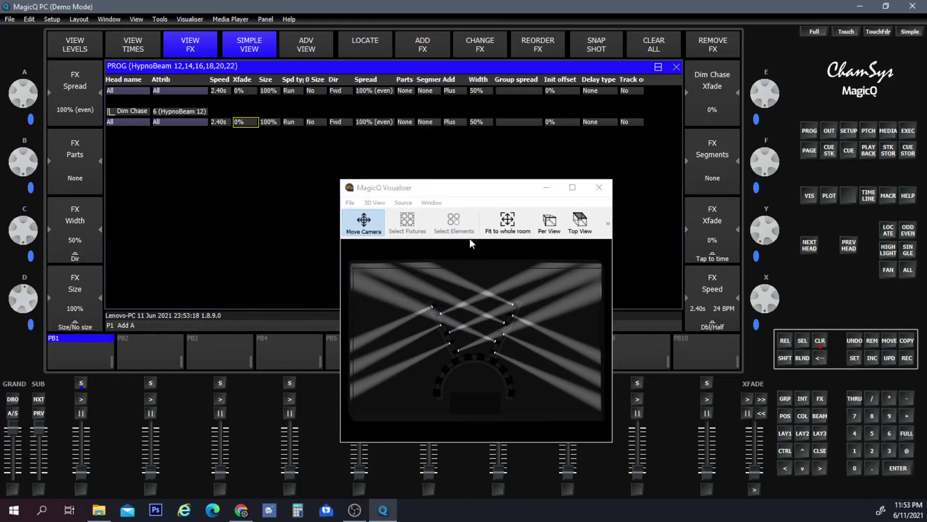
click(451, 121)
click(454, 115)
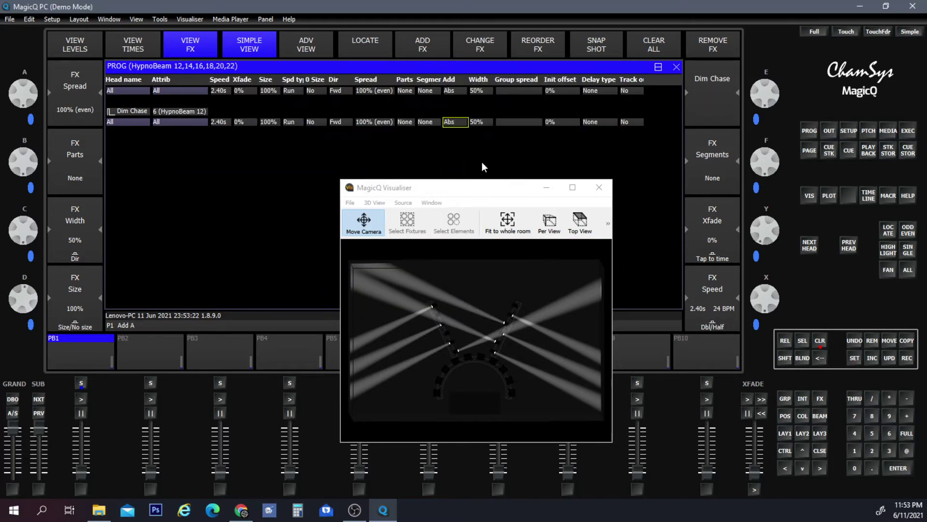
- Set the speed of the Hypno Even dim chase to 0.50 s
click(218, 122)
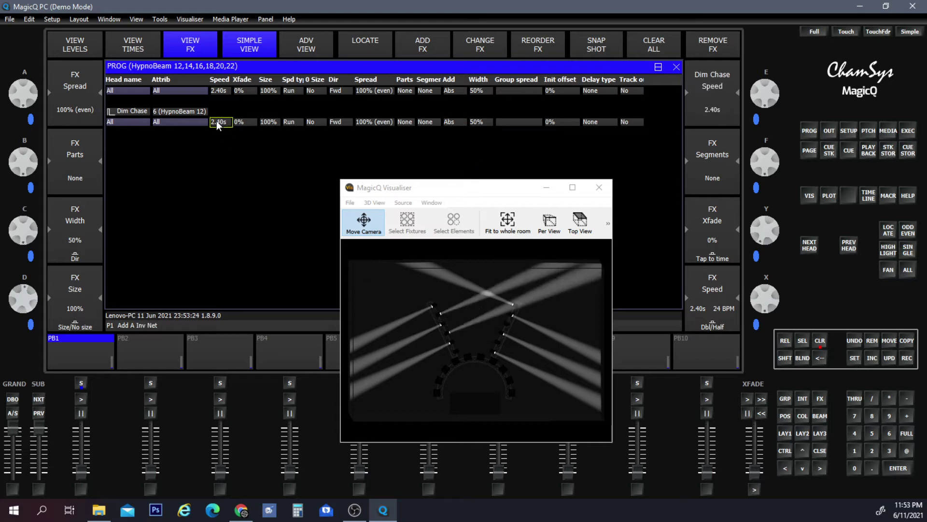
click(216, 121)
click(372, 290)
click(375, 227)
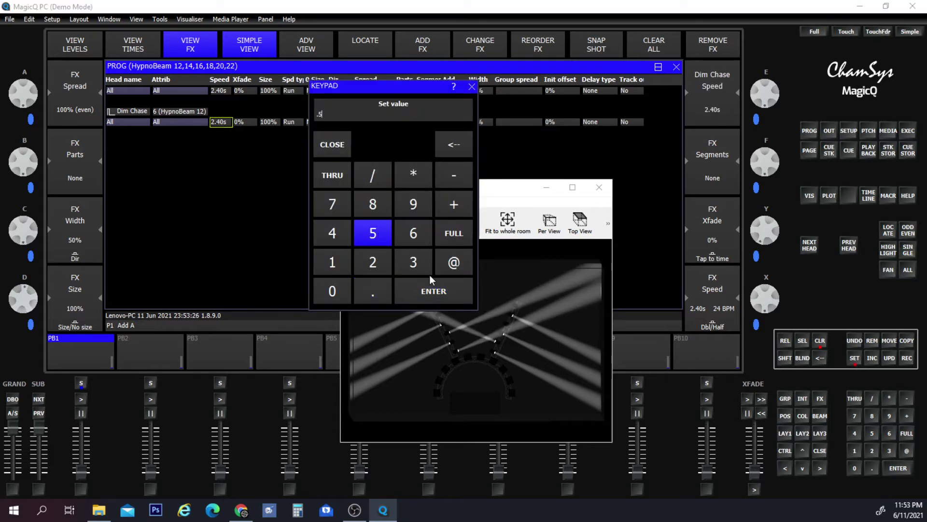
click(430, 289)
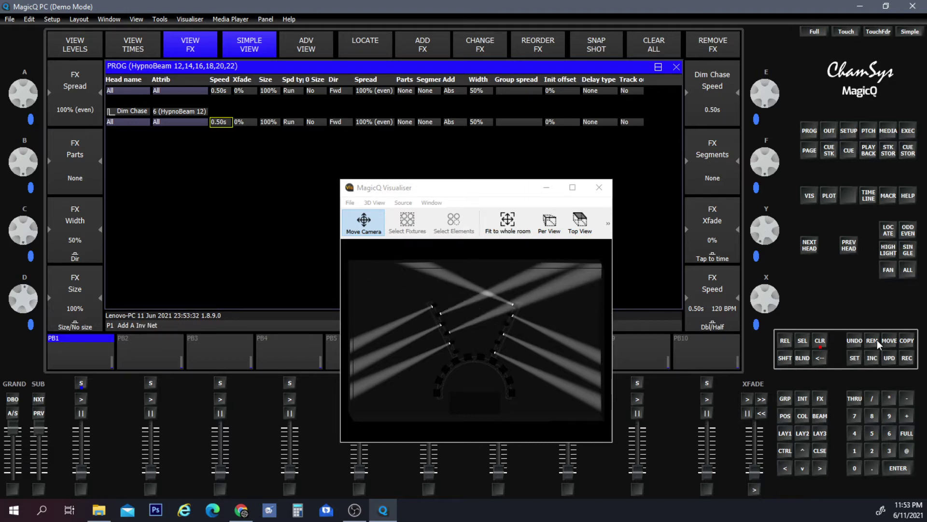
- Remove the dim chase effect from the Hypno Even heads and return to the group selection
click(121, 116)
click(785, 399)
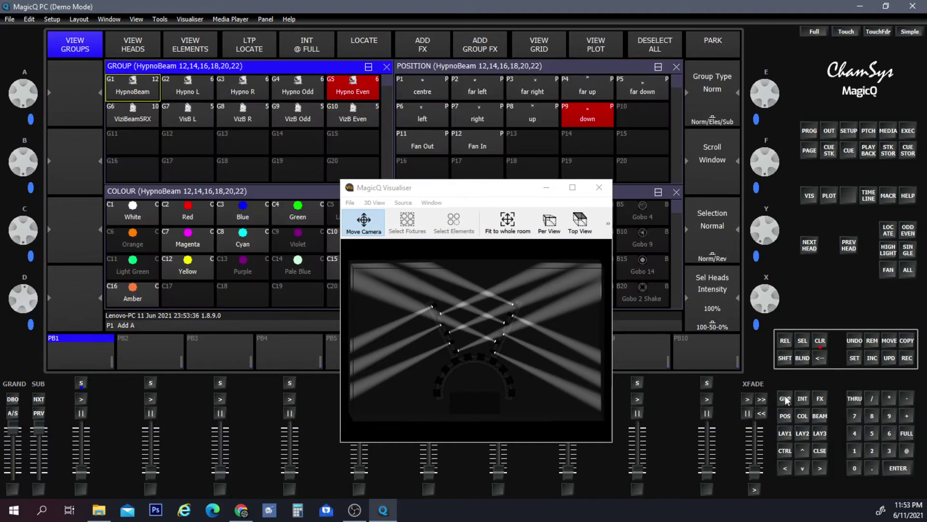
- Select the whole HypnoBeam group and add the dim chase intensity effect to its heads
click(129, 84)
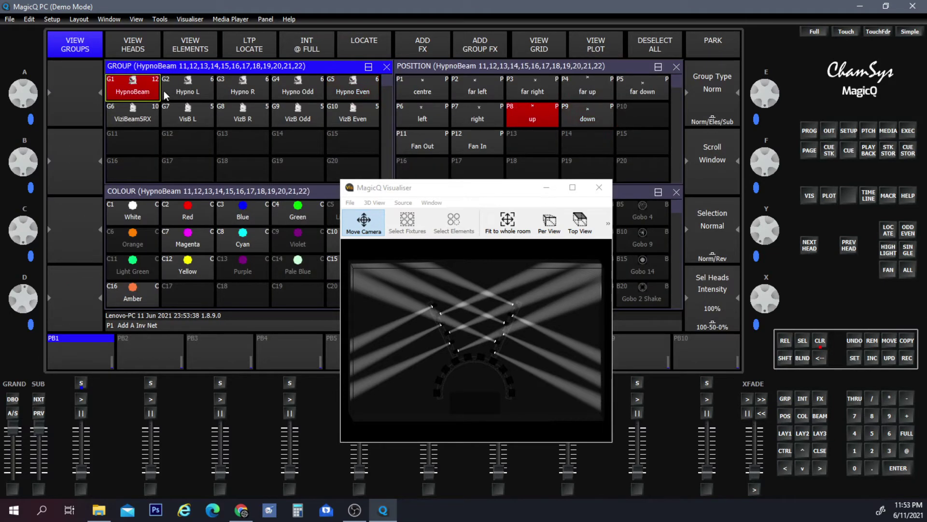
click(445, 49)
click(188, 106)
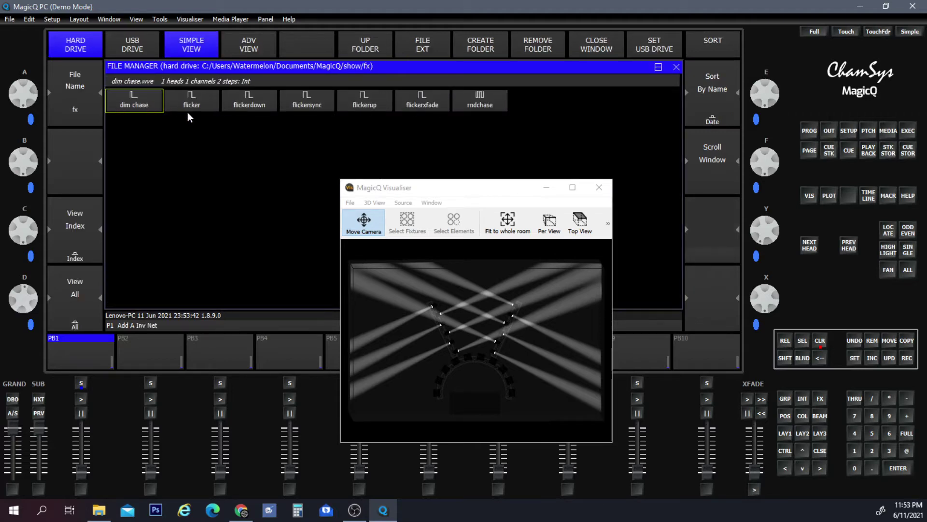
click(144, 107)
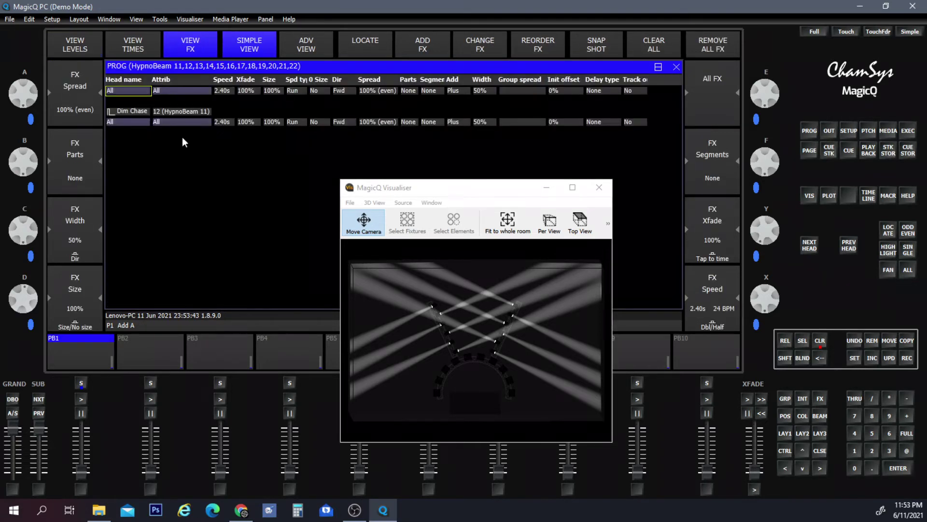
- Set the HypnoBeam group's dim chase to 0% crossfade and a speed of 0.50 s
click(246, 122)
click(333, 291)
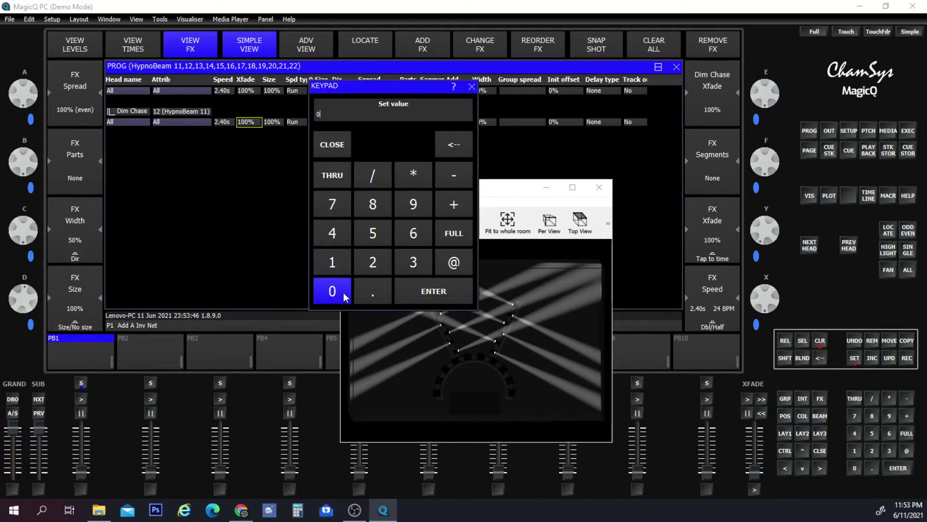
click(414, 290)
click(224, 121)
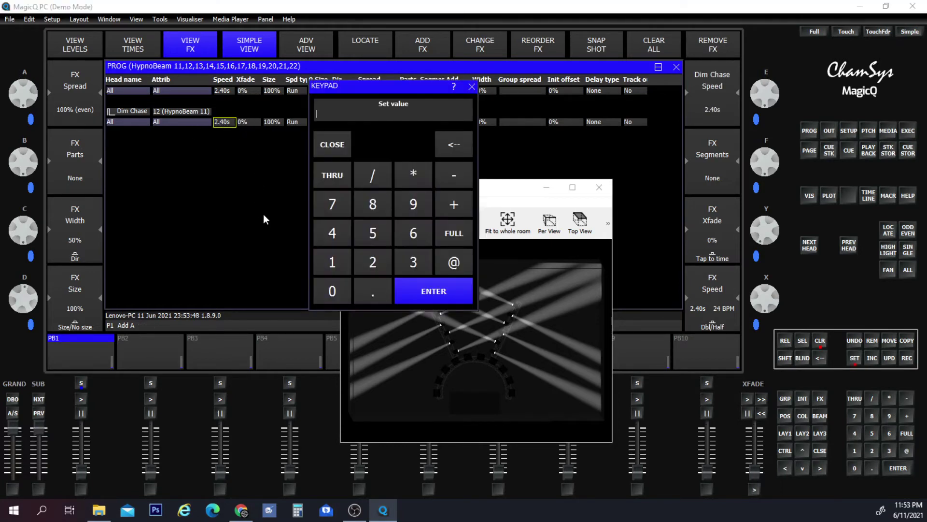
click(359, 284)
click(365, 237)
click(434, 290)
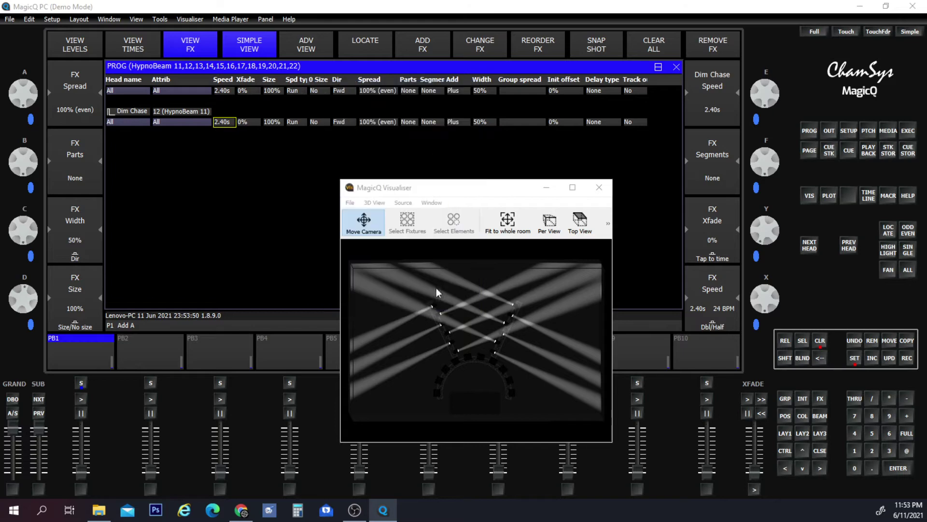
- Change the HypnoBeam dim chase's add mode to Abs and open its direction options
click(454, 122)
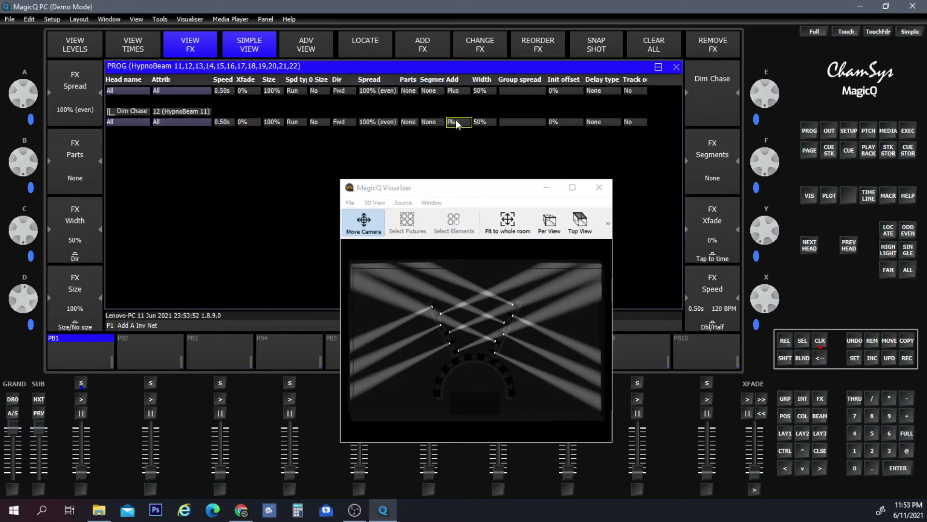
click(463, 119)
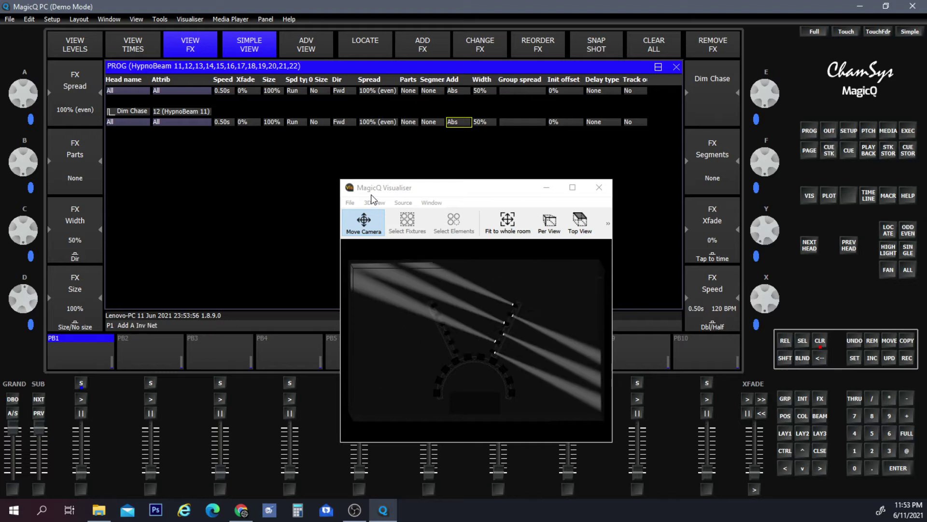
click(344, 122)
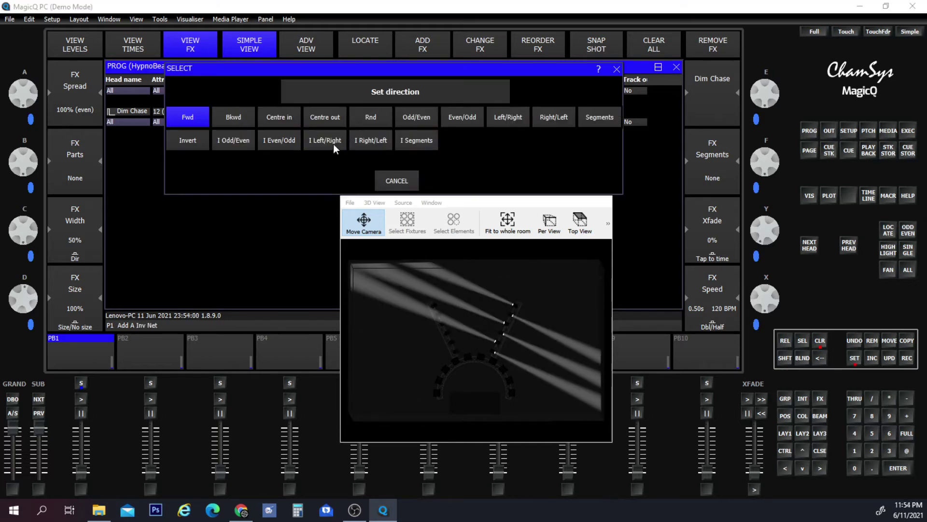
- Try the Centre out direction on the Dim Chase effect, followed by the Centre in direction
click(320, 112)
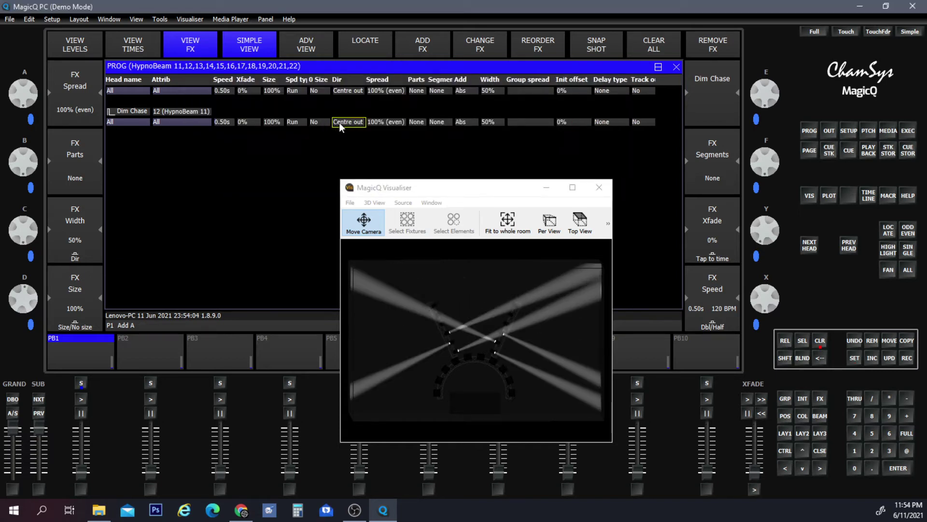
click(340, 123)
click(286, 115)
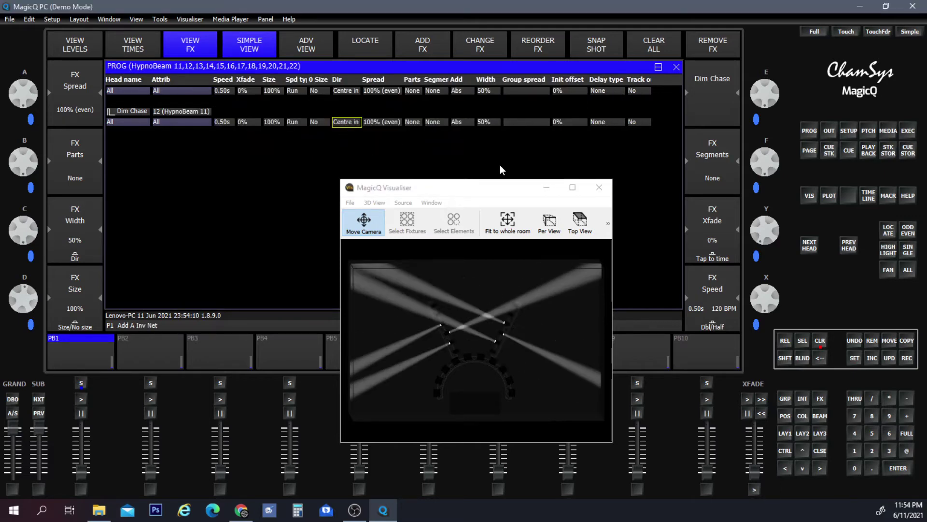
- Move the Visualiser window aside and remove the Dim Chase effect from the programmer
click(471, 191)
drag(471, 191, 354, 192)
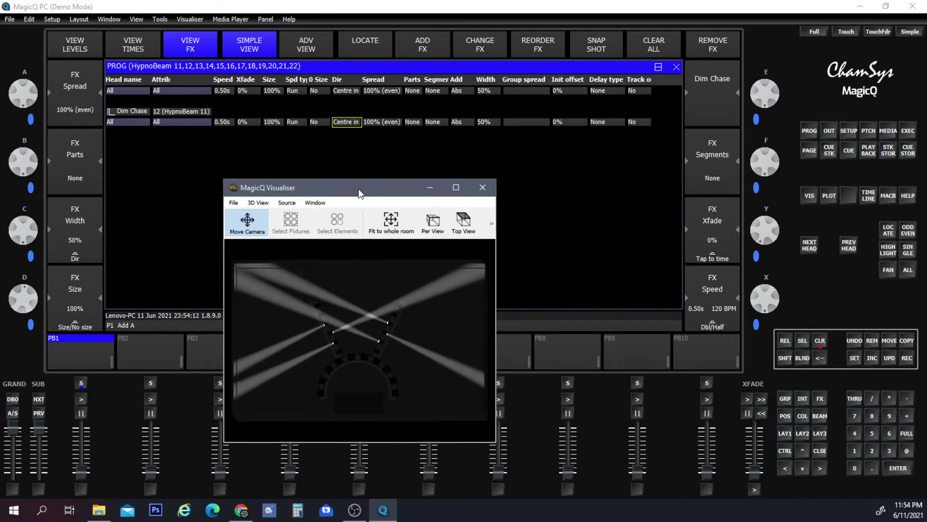
click(871, 341)
click(130, 113)
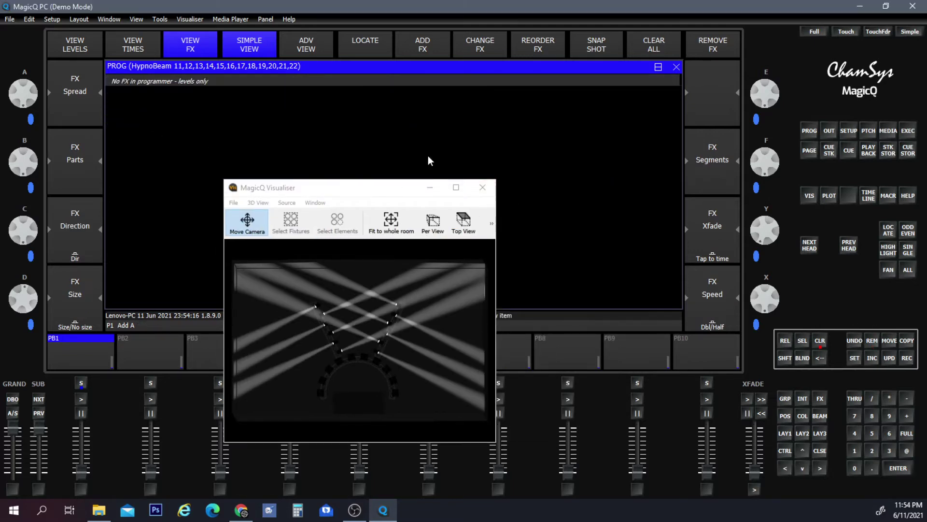
- Select the HypnoBeam heads individually in the order 11, 17, 12, 18, 13, 19, 14, 20, 15, 21, 16, 22
click(791, 436)
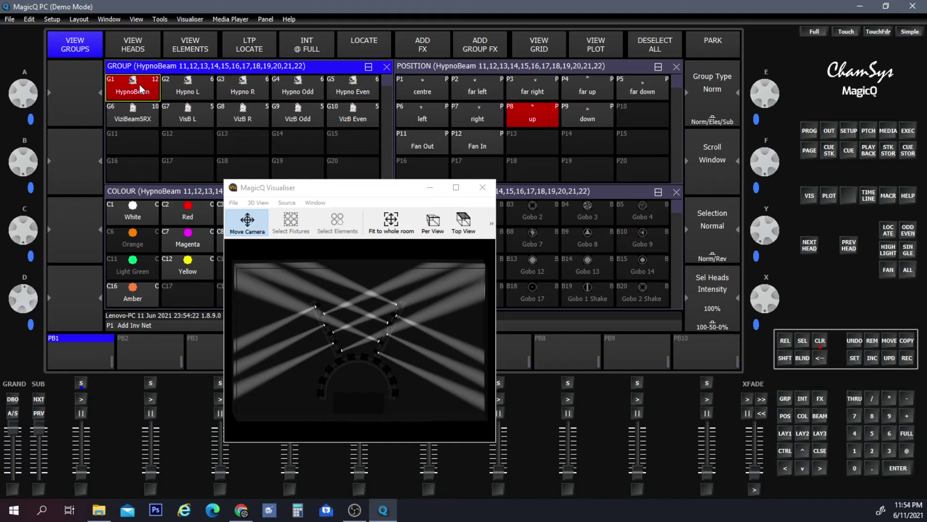
click(140, 48)
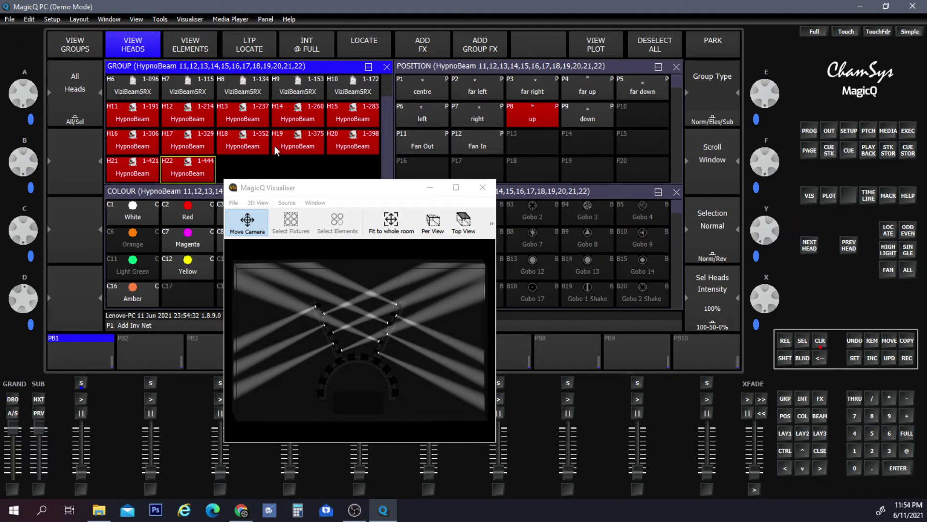
click(130, 120)
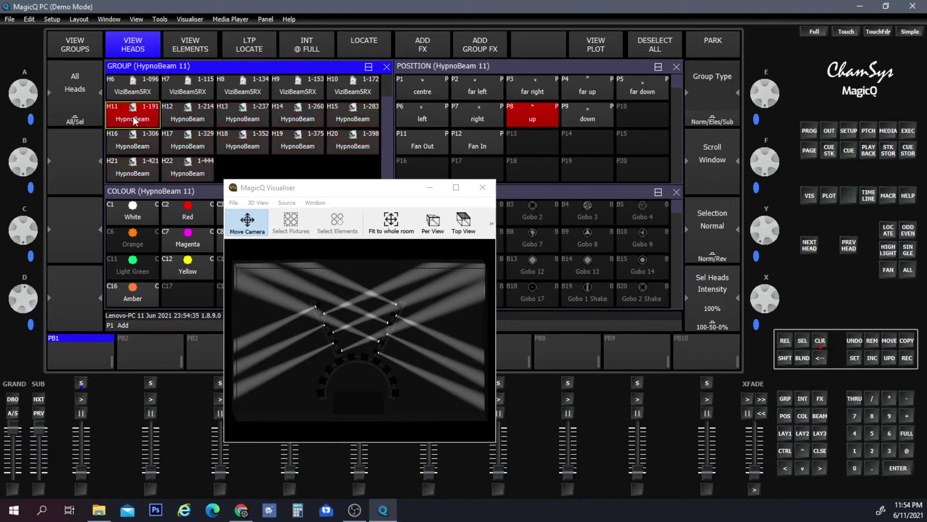
click(187, 139)
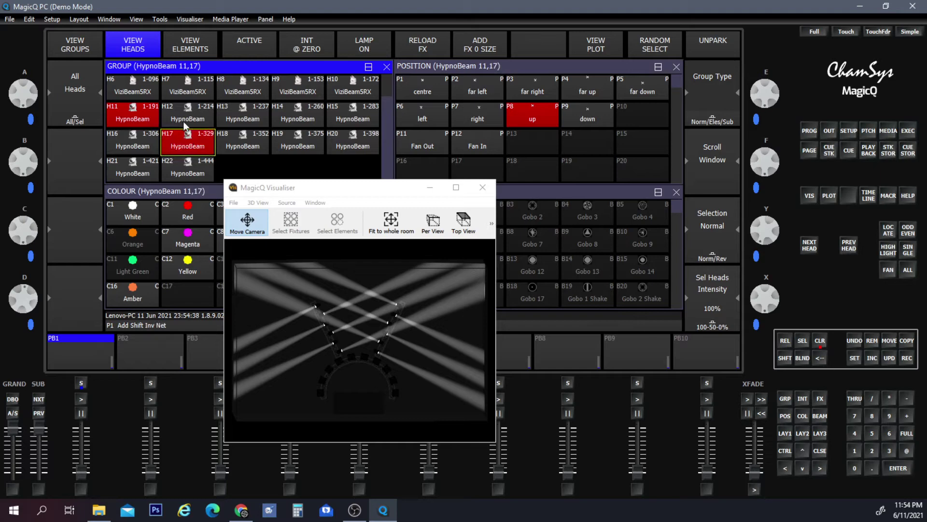
click(184, 116)
click(237, 146)
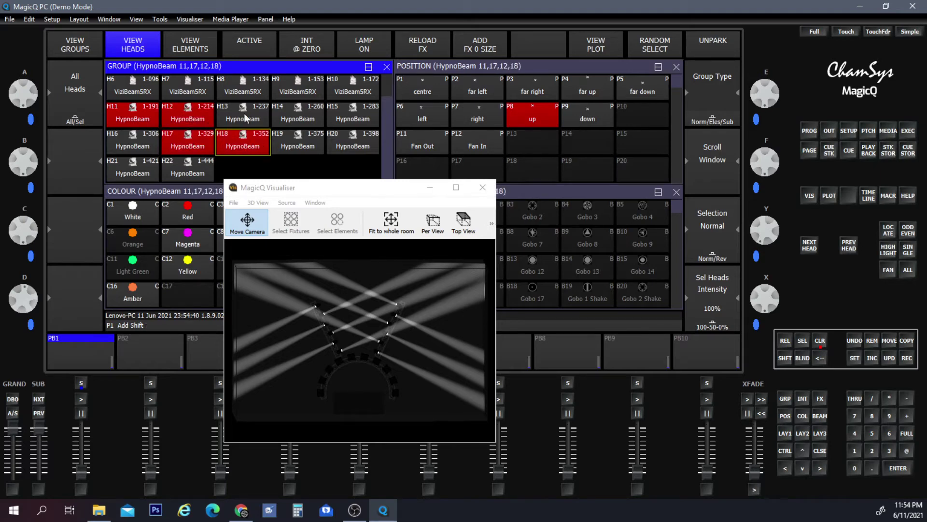
click(244, 113)
click(300, 140)
click(302, 108)
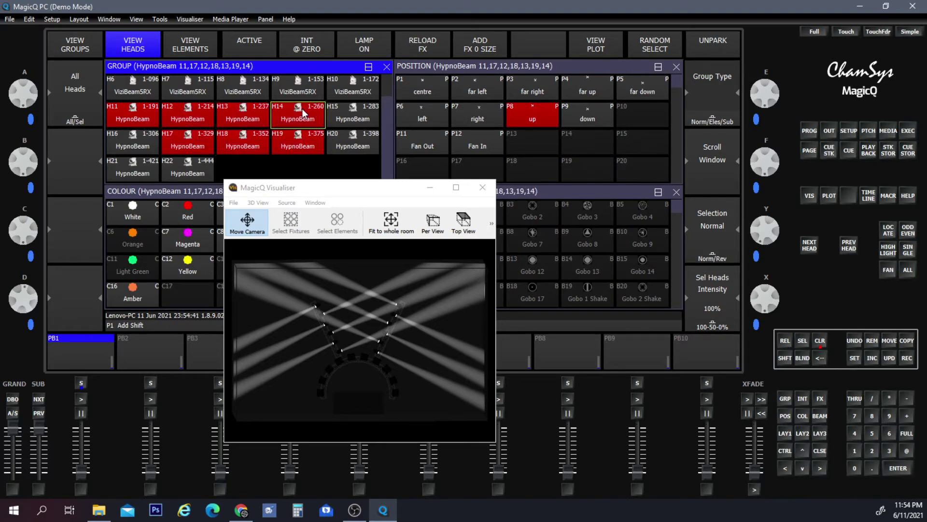
click(355, 146)
click(355, 120)
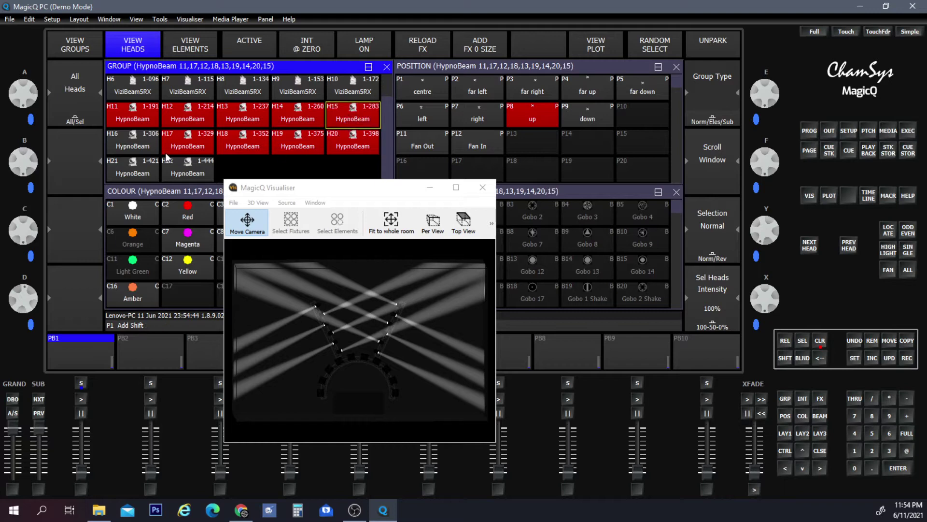
click(133, 170)
click(139, 141)
click(184, 165)
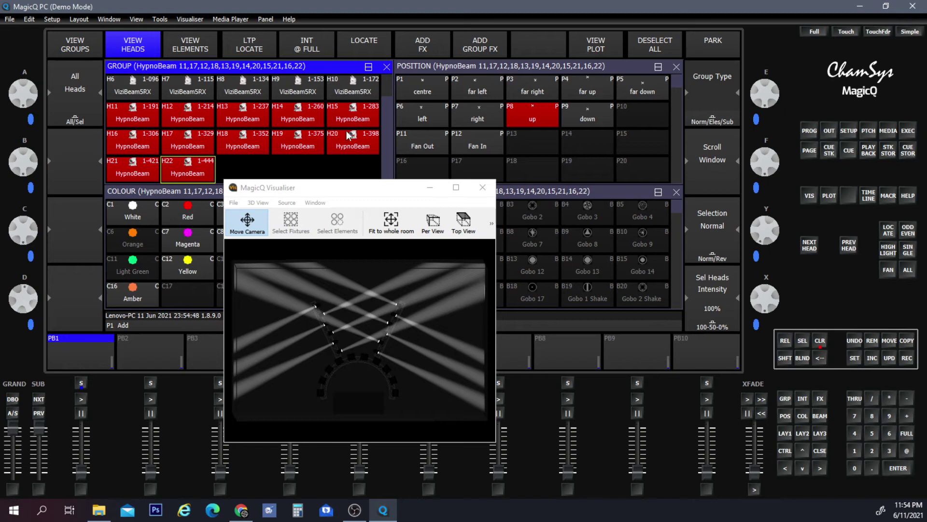
- Add the Dim Chase intensity effect to the selected HypnoBeam heads
click(415, 44)
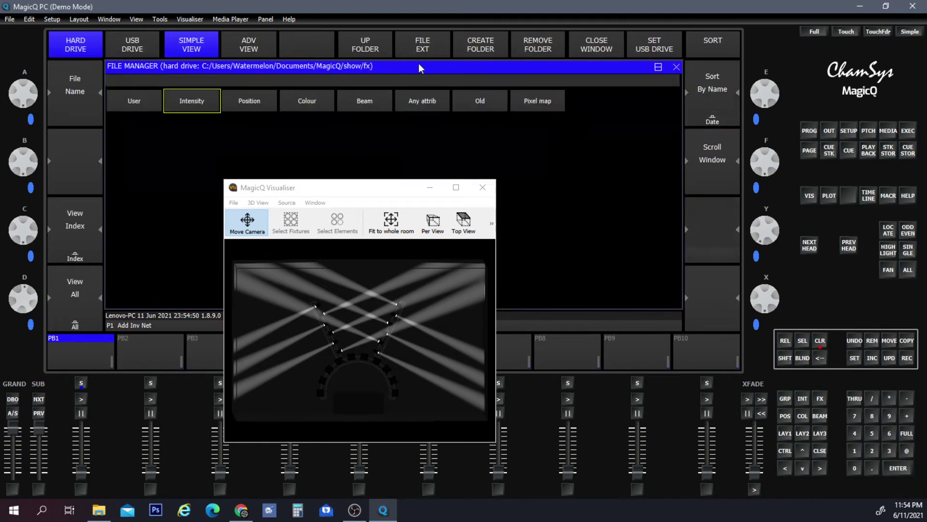
click(190, 96)
click(143, 97)
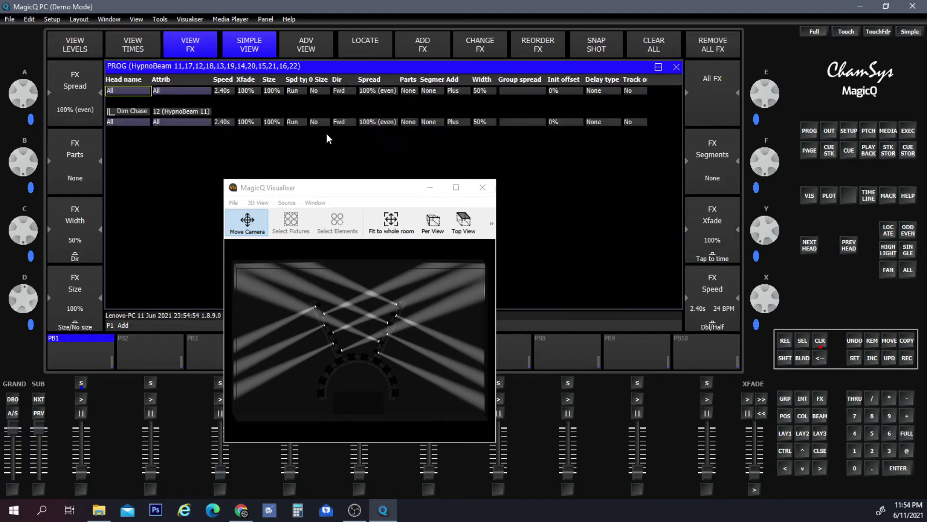
- Enter .5 as the Dim Chase crossfade and set the effect's add mode to Abs
click(243, 120)
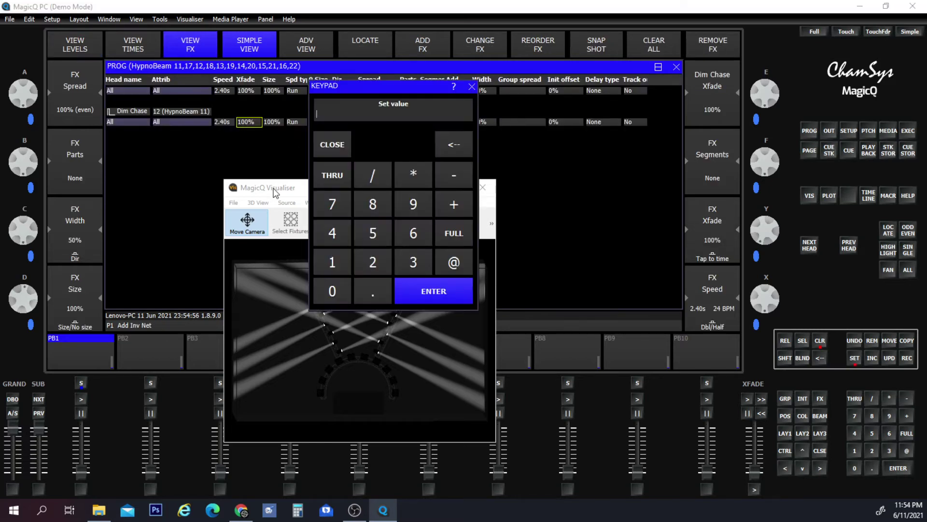
click(373, 287)
click(380, 234)
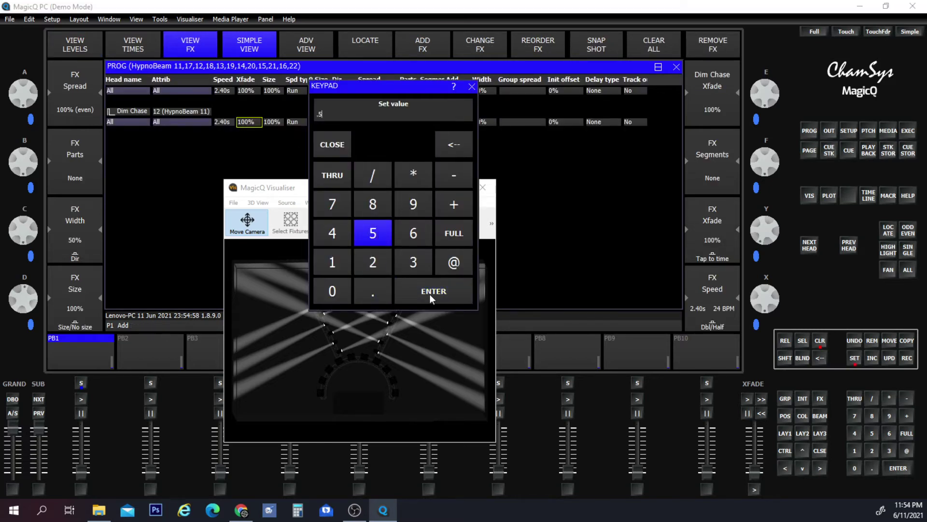
click(430, 292)
click(460, 121)
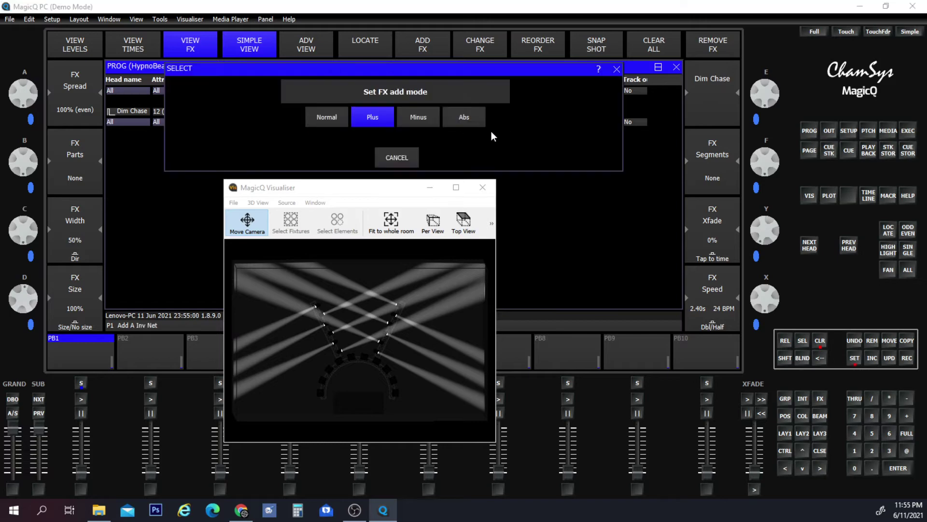
click(461, 118)
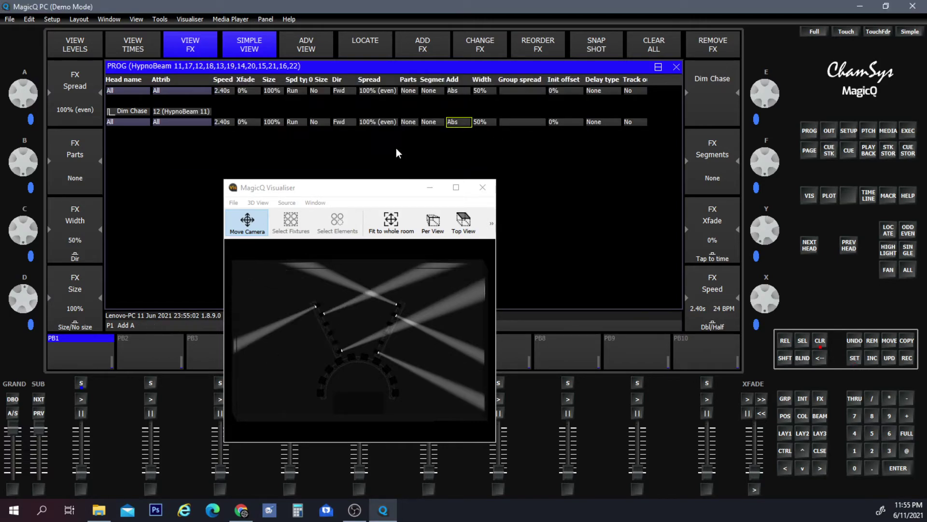
- Try the Centre out direction on the newly added Dim Chase, and switch its direction to Centre in
click(341, 123)
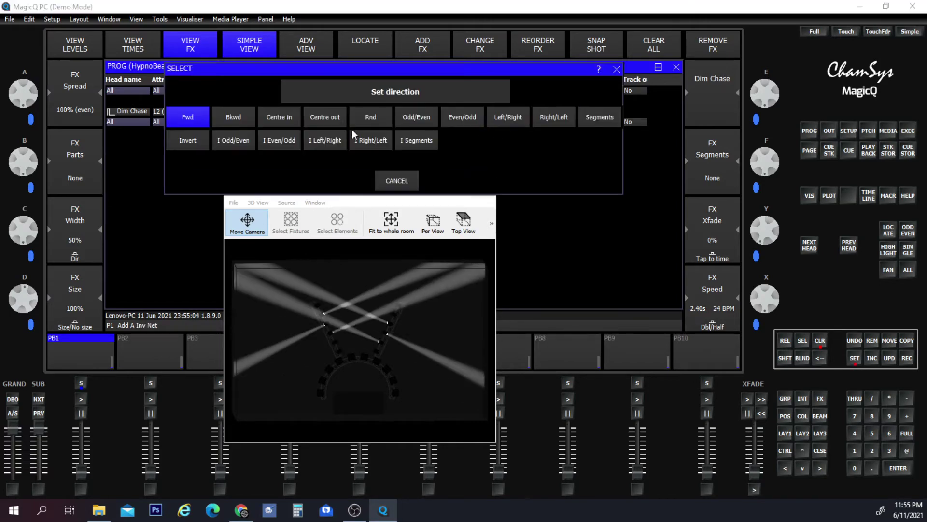
click(314, 120)
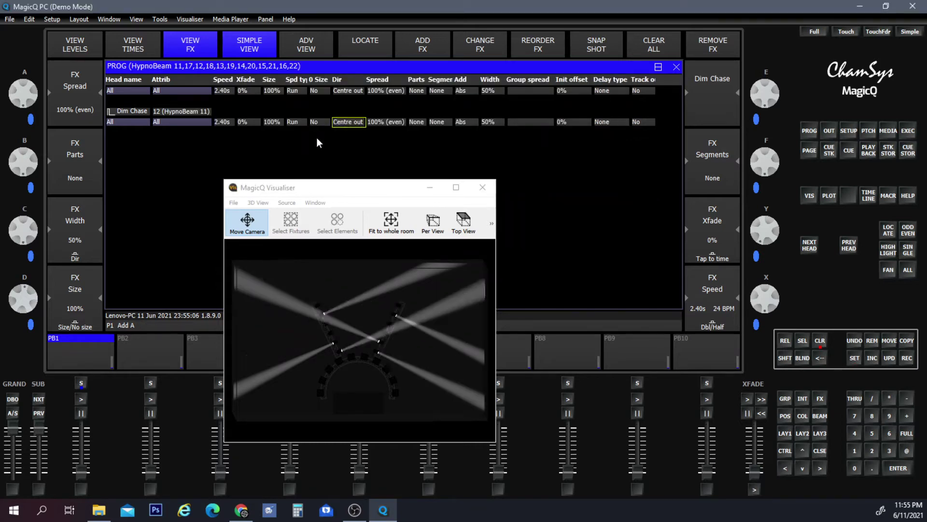
click(348, 123)
click(284, 119)
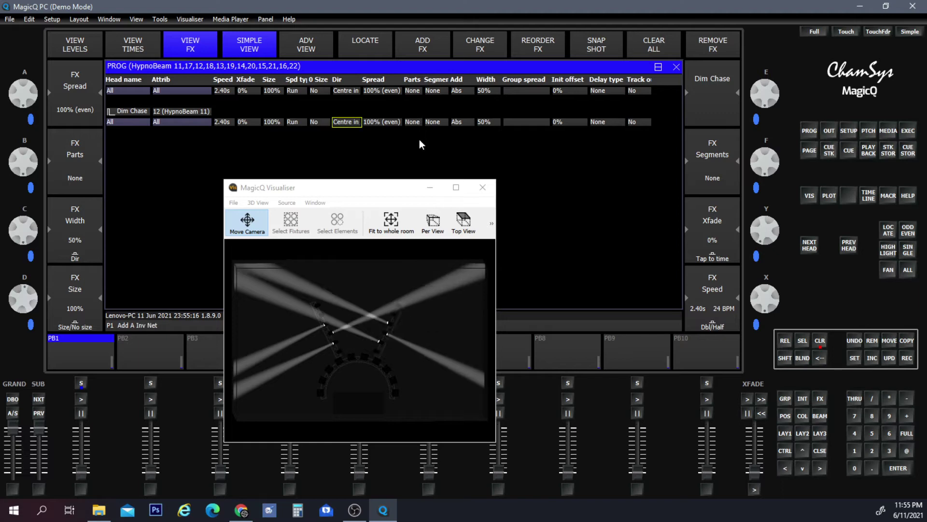
- Examine the chase in the enlarged Visualiser, restore and reposition its window, and clear the programmer
click(456, 187)
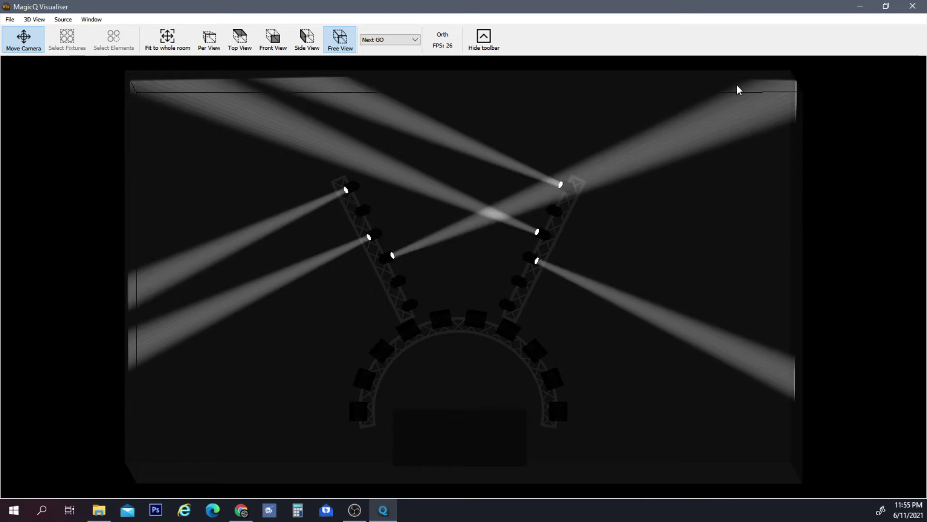
click(886, 6)
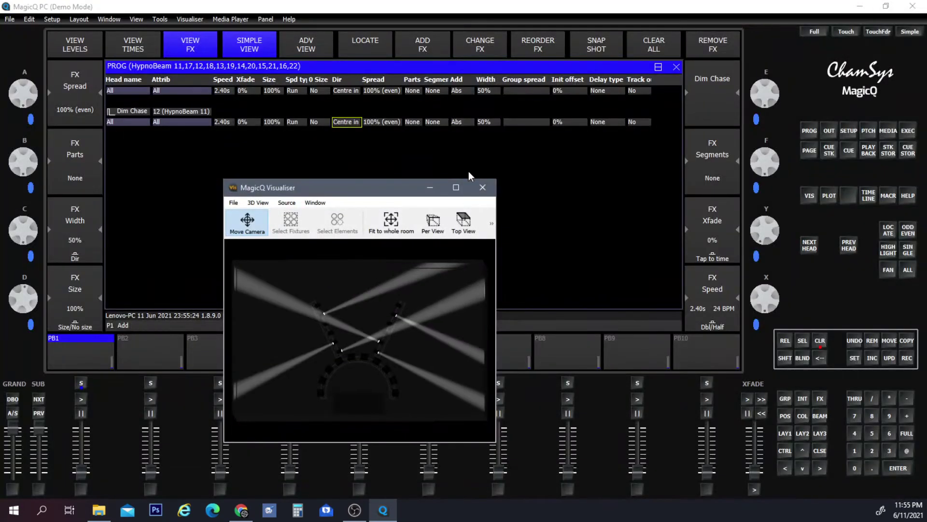
drag(390, 185, 591, 168)
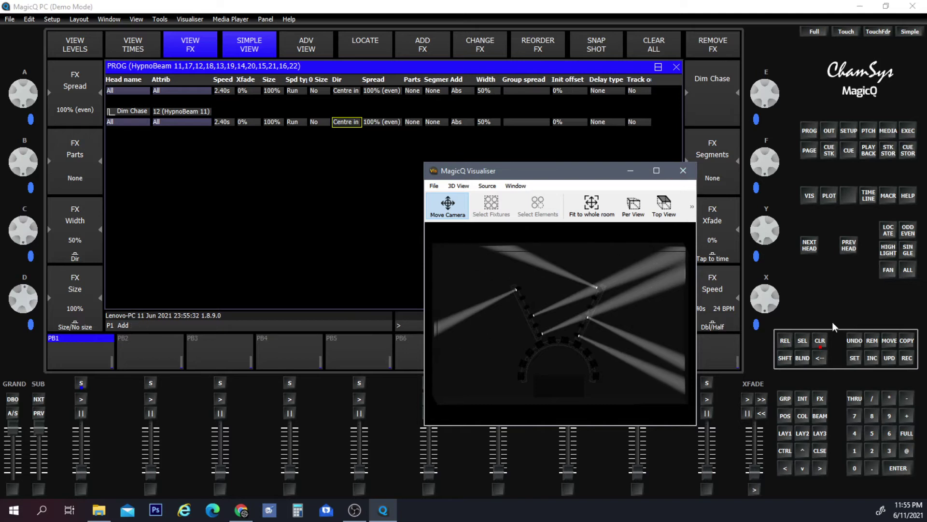
click(820, 341)
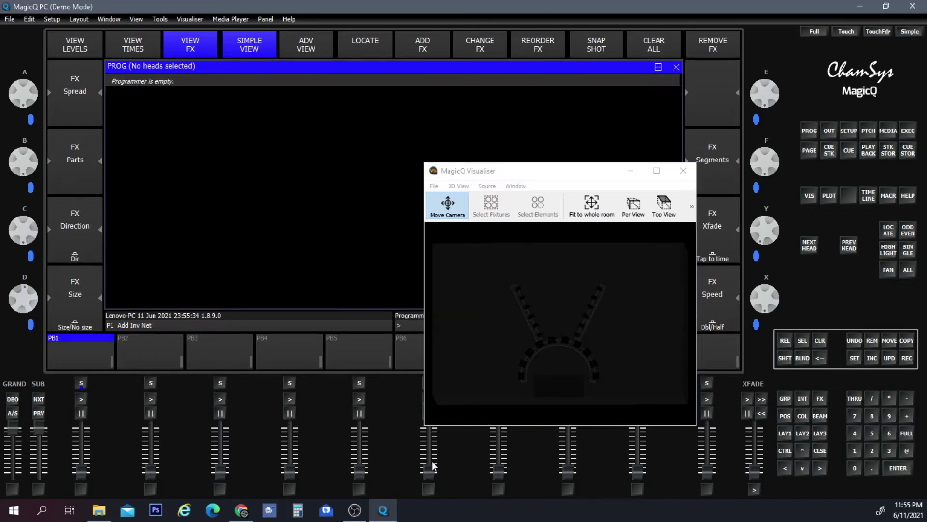
- Shrink the Visualiser window, fit the whole room in it, move it off the programming area, and open the group and palette layout
drag(425, 425, 492, 344)
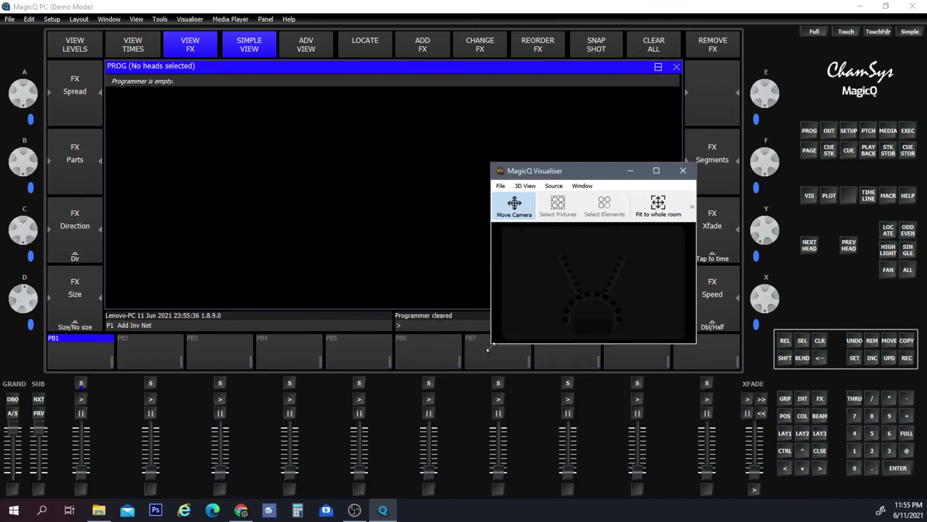
click(653, 207)
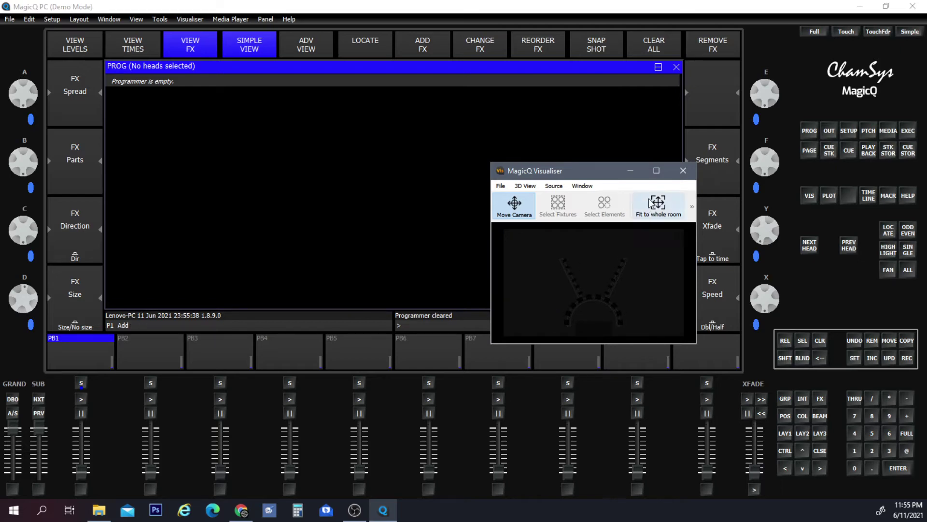
drag(602, 175, 817, 60)
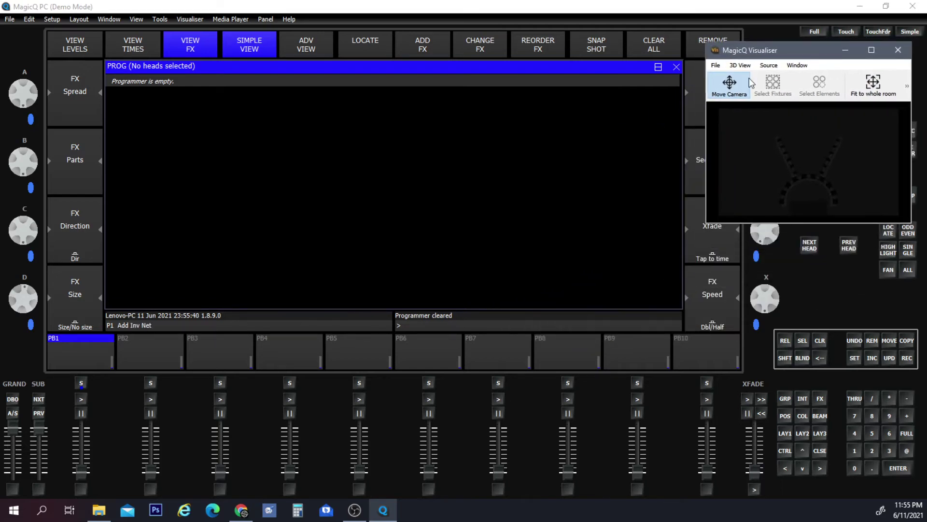
click(784, 434)
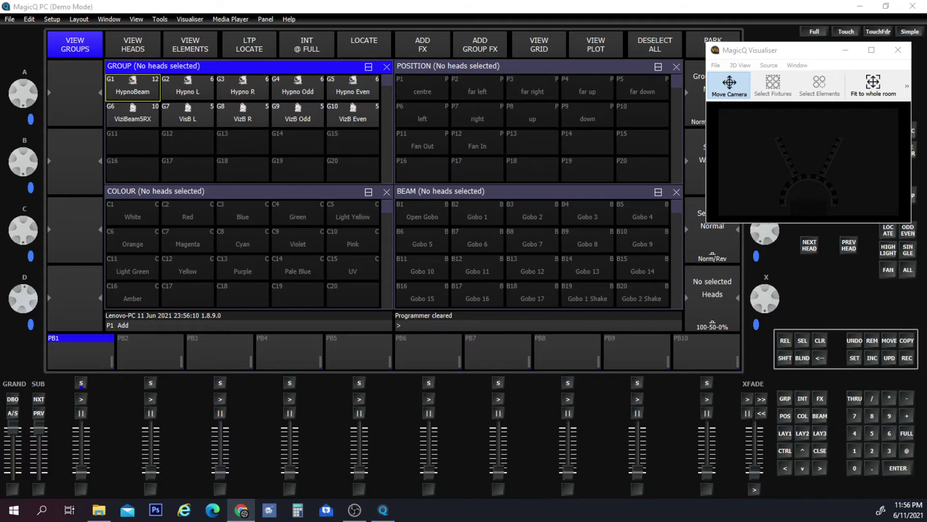
- Bring the web browser full screen and examine the Blizzard LOOK and Blizzard Hypno Spot product pages on Full Compass
drag(0, 51, 627, 50)
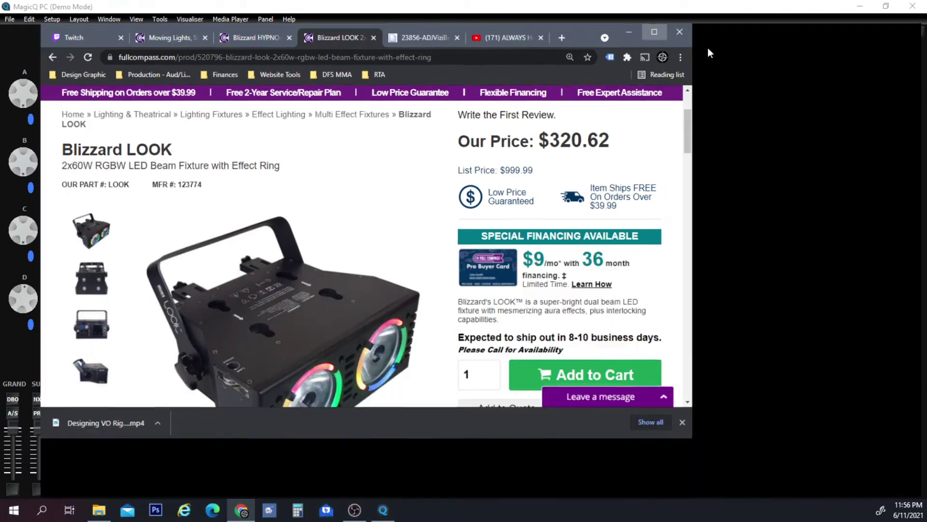
click(705, 47)
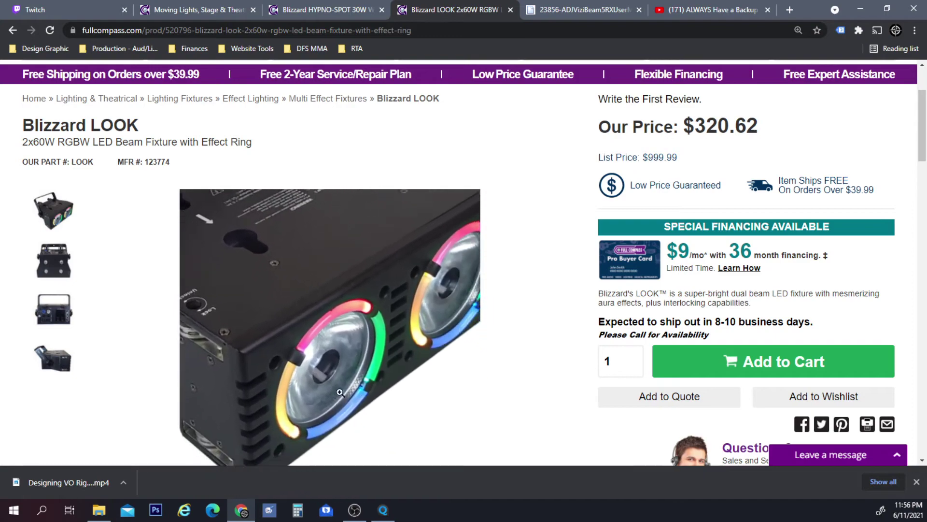
click(329, 10)
scroll(488, 182, up, 5)
scroll(487, 182, up, 5)
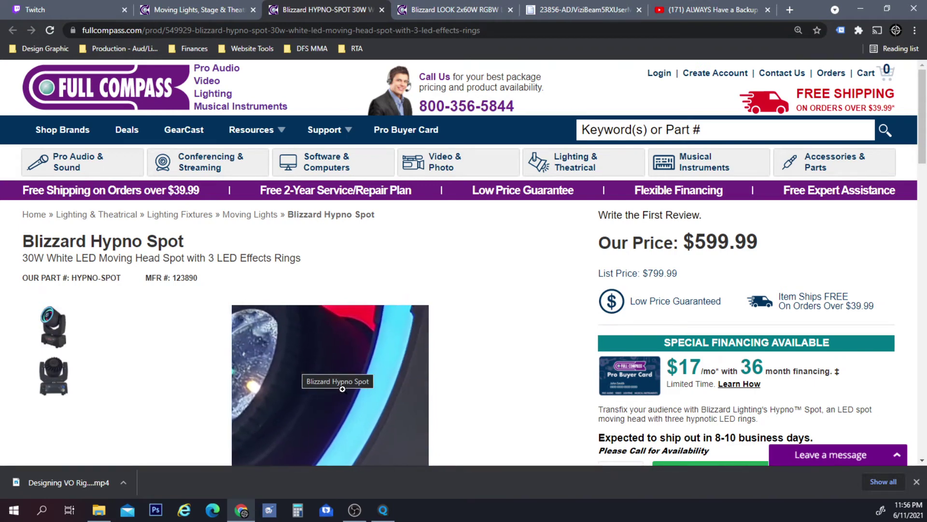
- Switch back to MagicQ and examine the rig in the enlarged Visualiser, restoring its window size when done
click(382, 510)
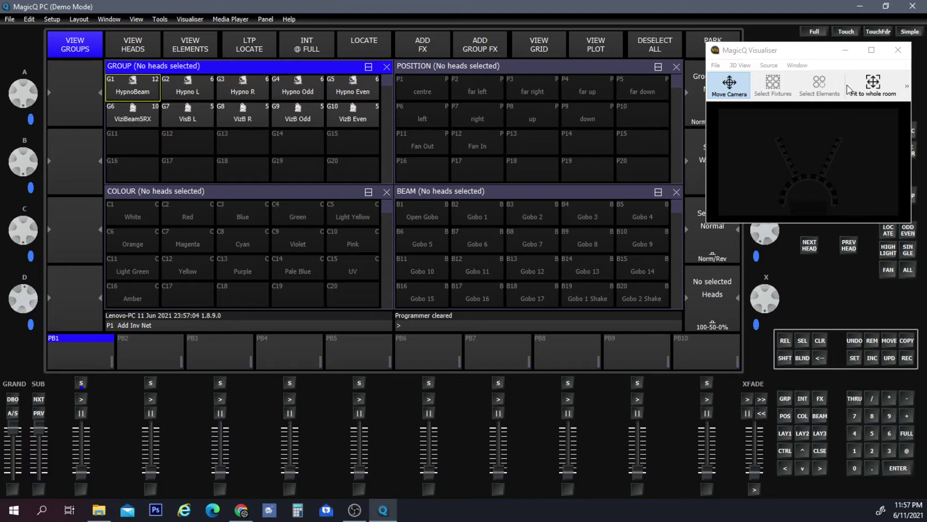
click(877, 55)
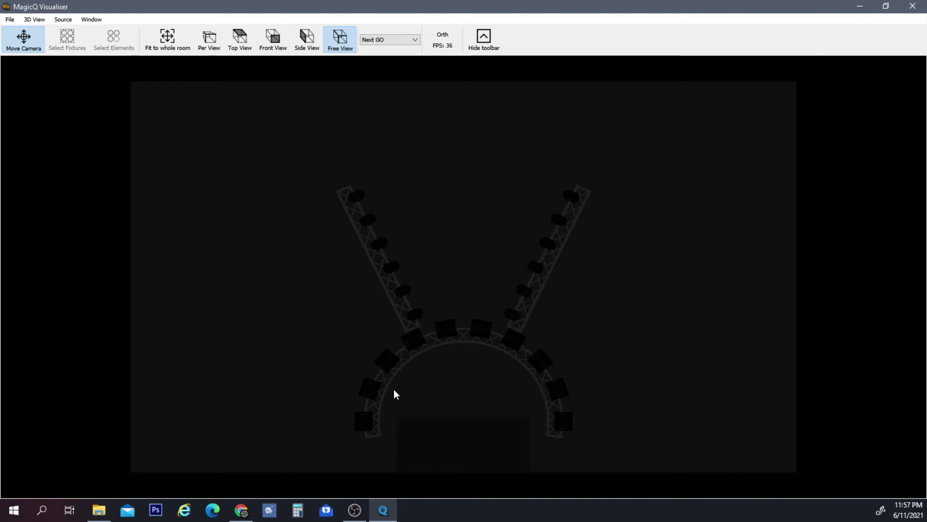
click(886, 6)
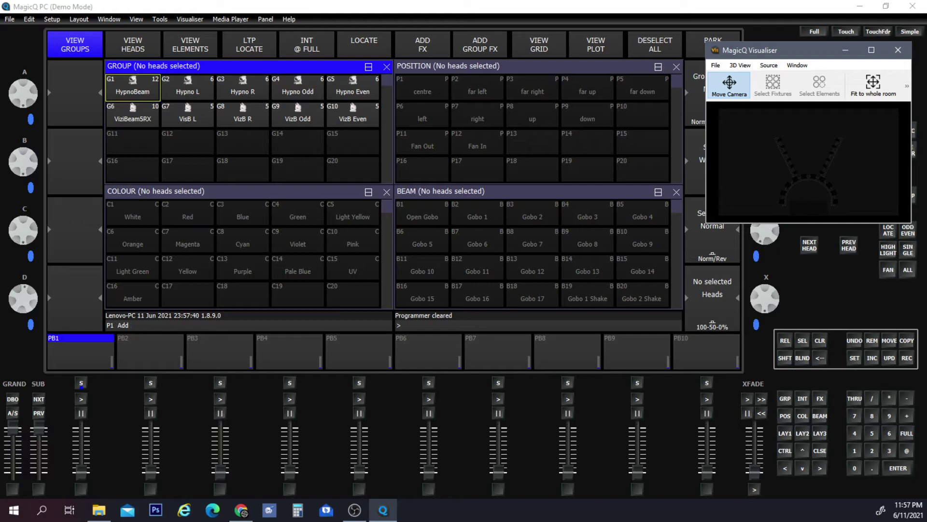
- Switch to the web browser, search Full Compass for "blinders" and dismiss the e-mail sign-up offer
key(alt+Tab)
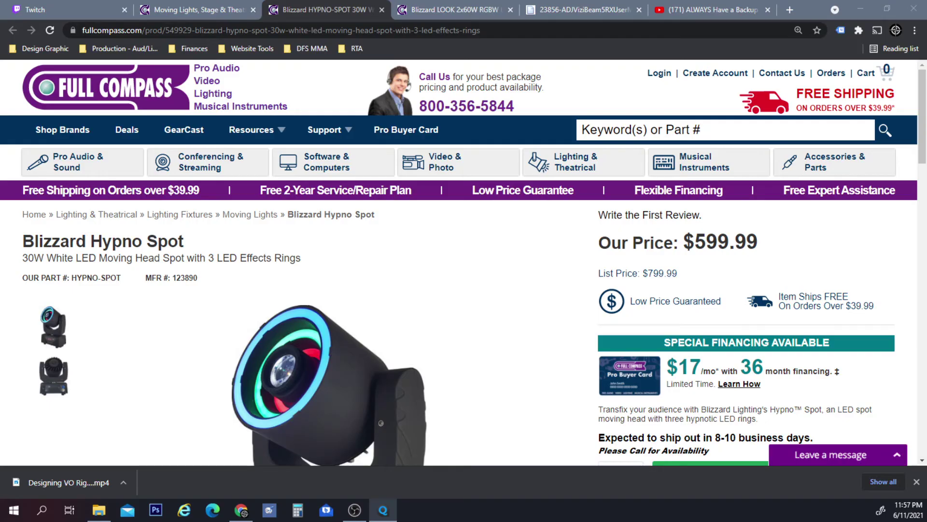
click(723, 129)
text(b)
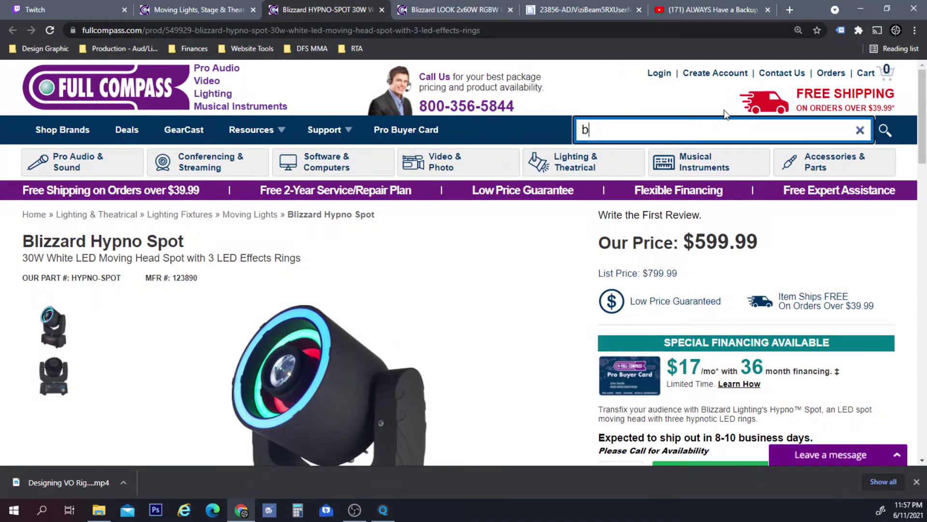
text(linders)
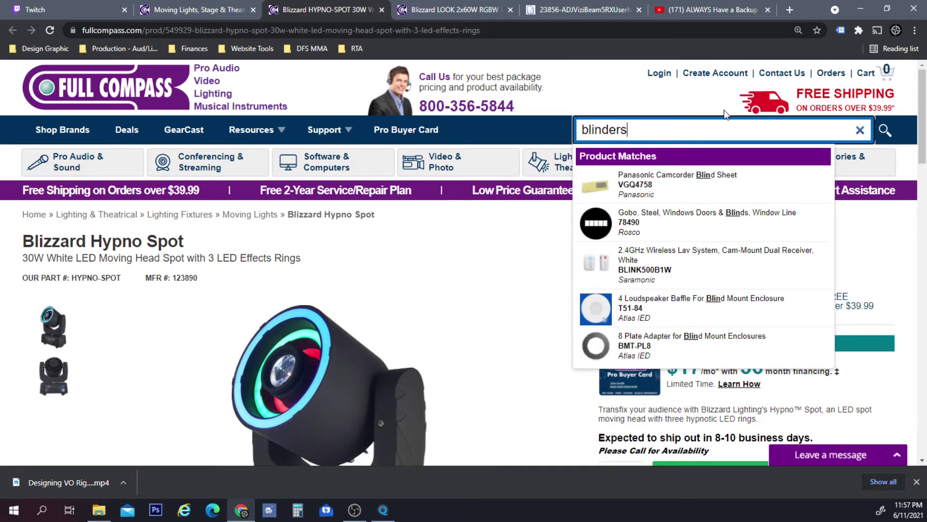
key(Return)
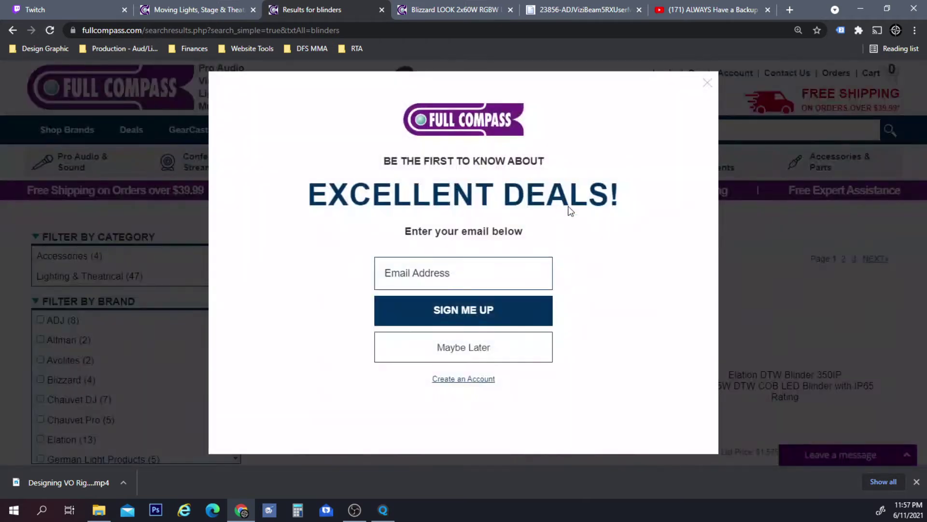
click(710, 81)
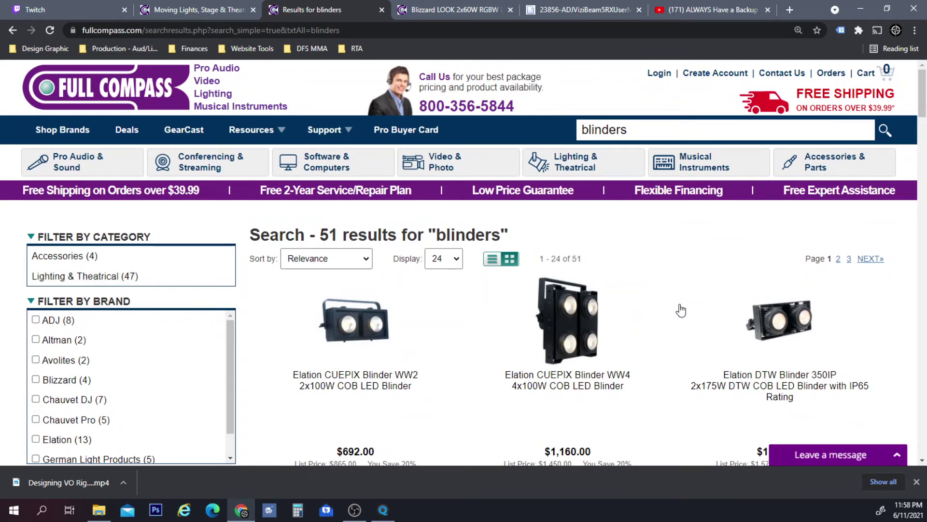
- Examine and compare the Elation, Martin, Blizzard, ADJ and Chauvet fixtures in the first rows of the blinder results
scroll(678, 310, down, 4)
scroll(672, 242, down, 4)
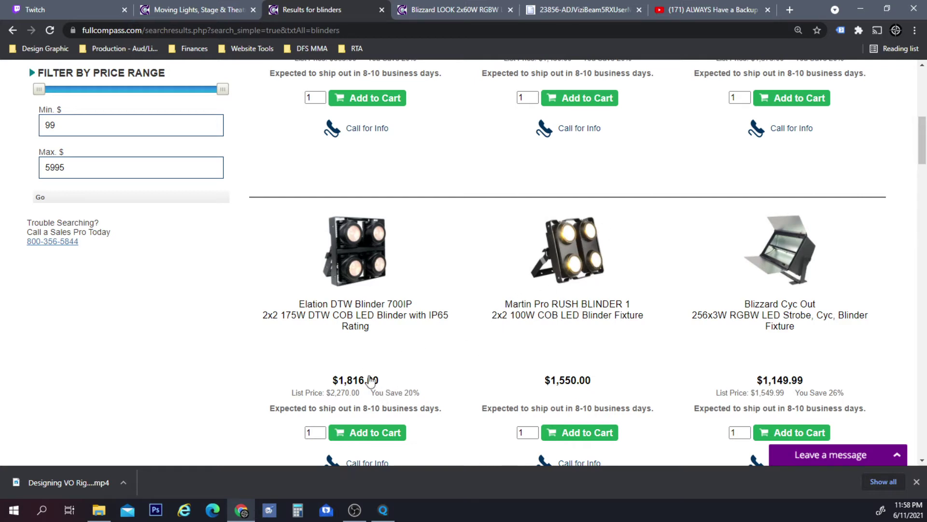
scroll(672, 256, down, 6)
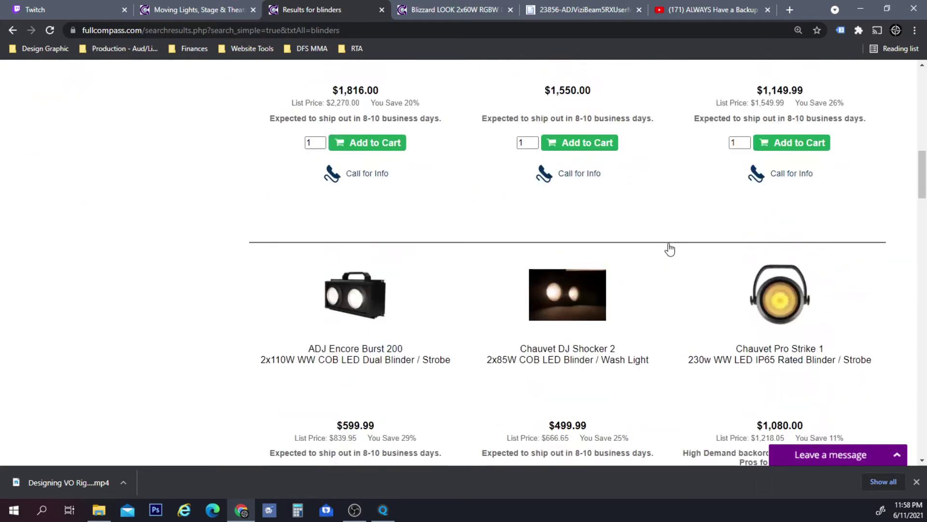
scroll(667, 232, down, 1)
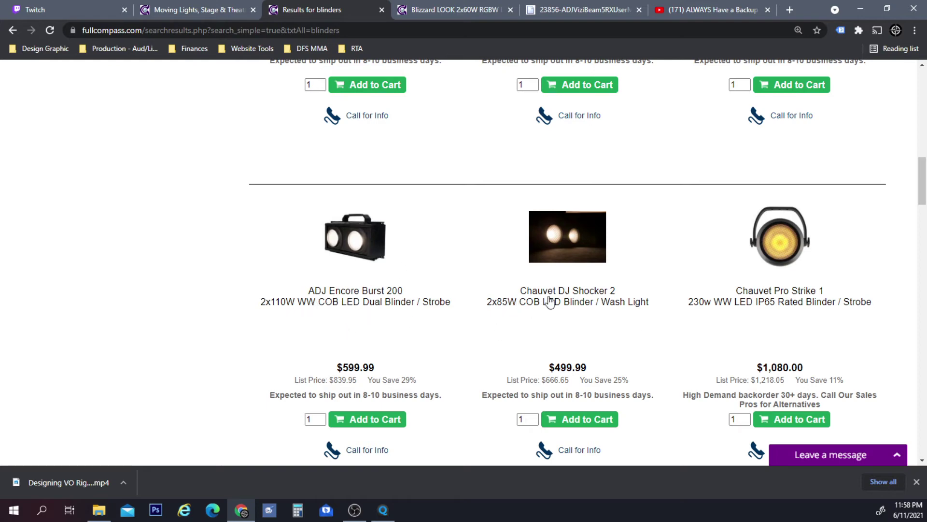
scroll(608, 289, up, 3)
scroll(610, 284, up, 2)
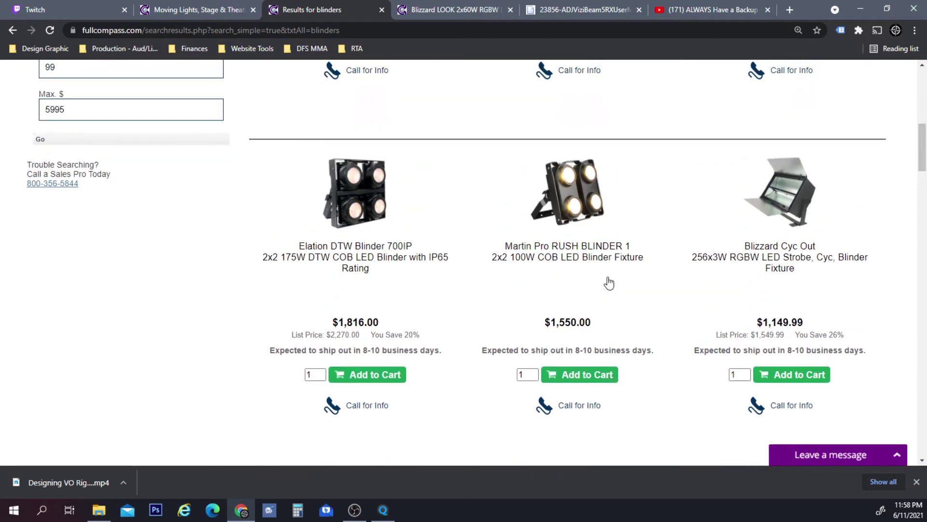
scroll(609, 284, down, 1)
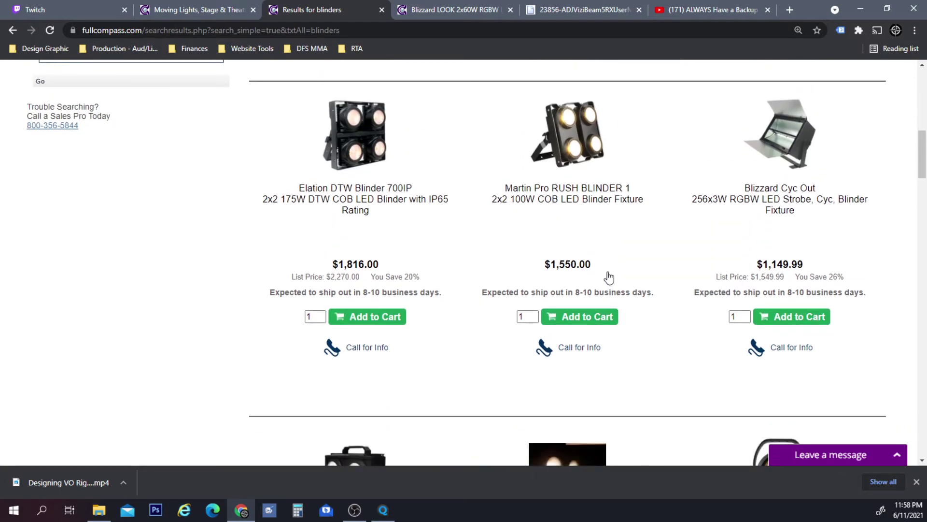
scroll(613, 271, down, 3)
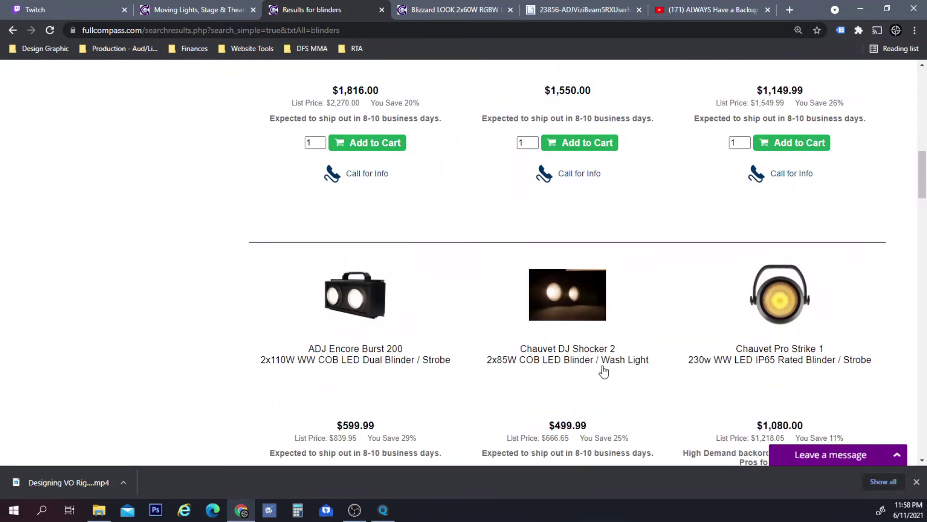
scroll(642, 284, up, 2)
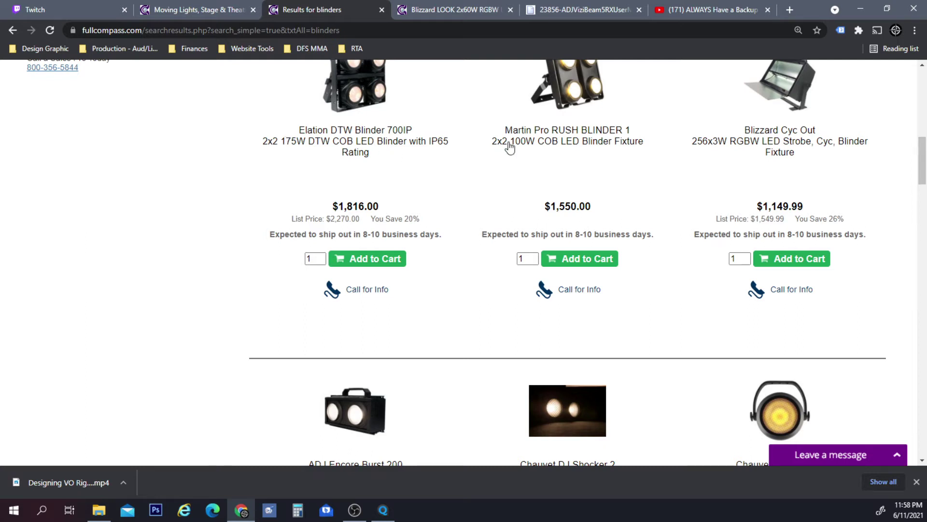
scroll(509, 144, down, 2)
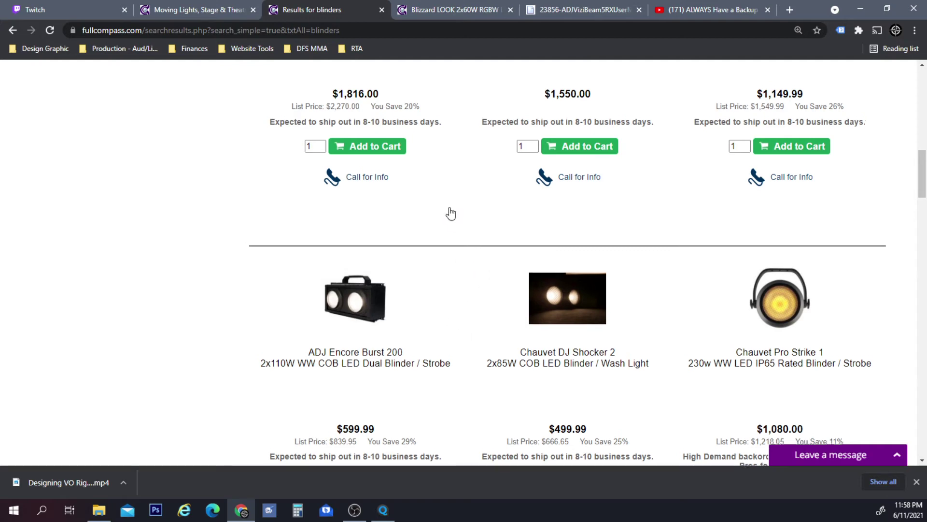
scroll(451, 212, up, 3)
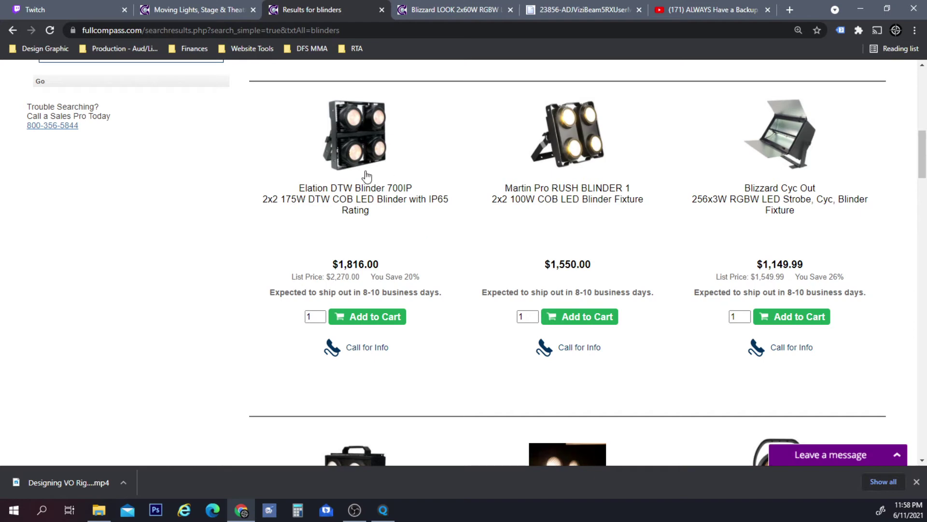
scroll(480, 225, down, 2)
scroll(481, 224, down, 1)
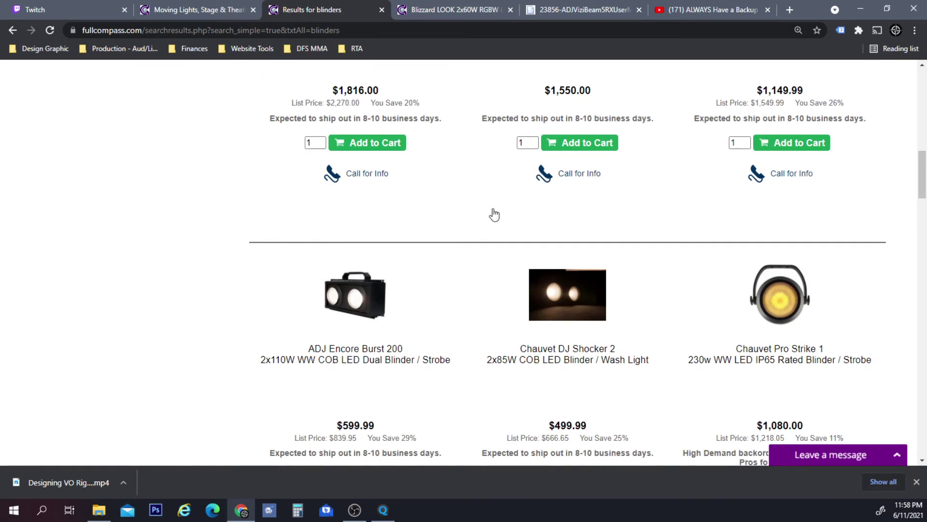
scroll(493, 209, down, 1)
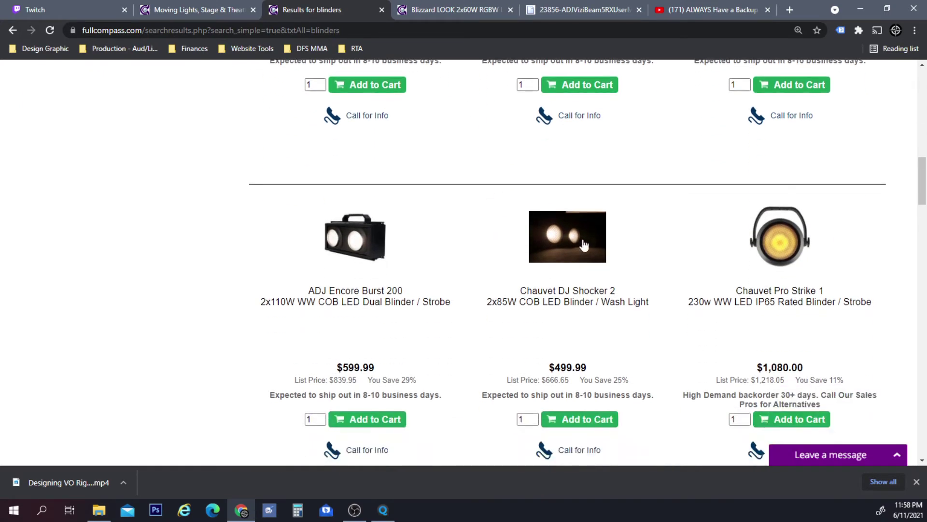
scroll(512, 273, down, 1)
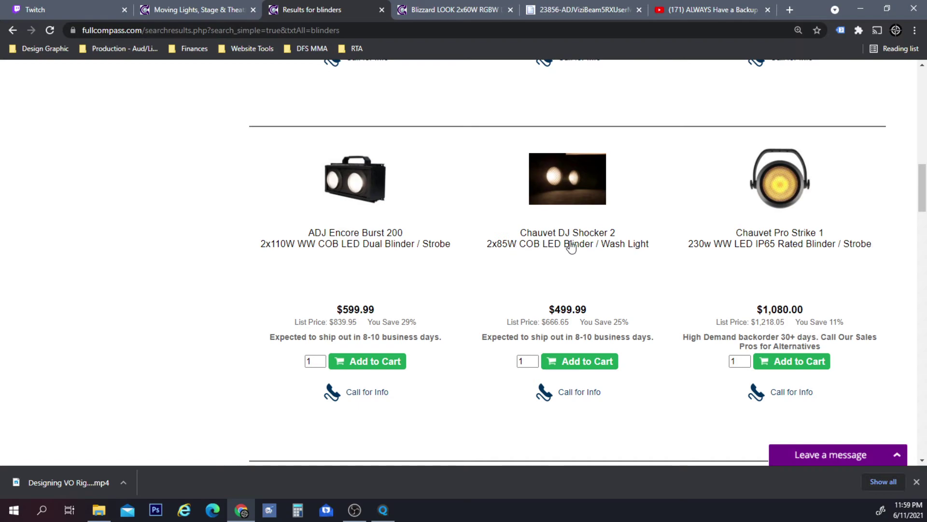
- Look through the remaining blinder results on the page and open the Chauvet DJ Shocker 2 product page
scroll(572, 246, down, 13)
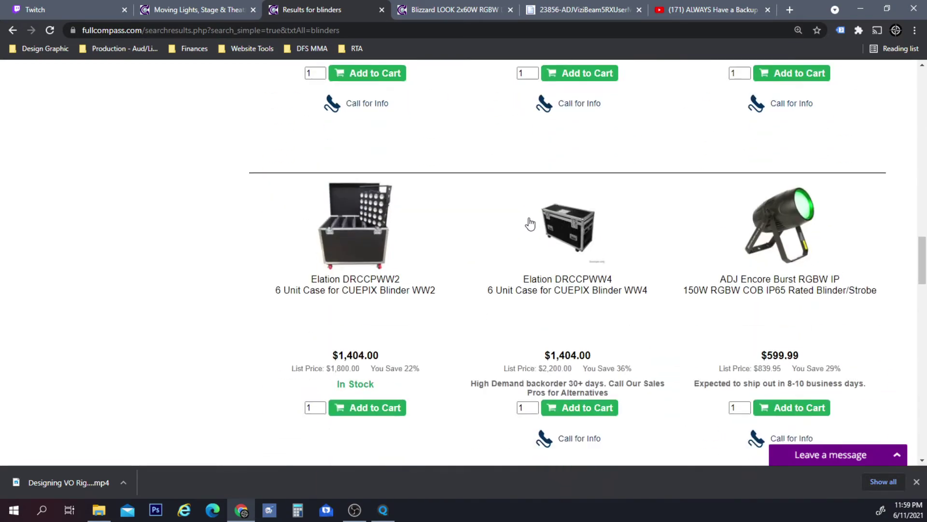
scroll(531, 223, down, 7)
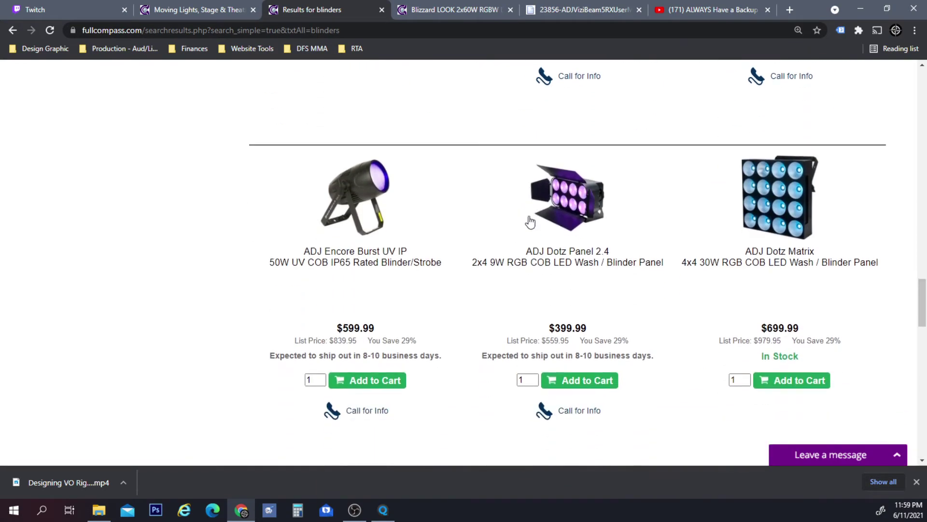
scroll(530, 223, down, 5)
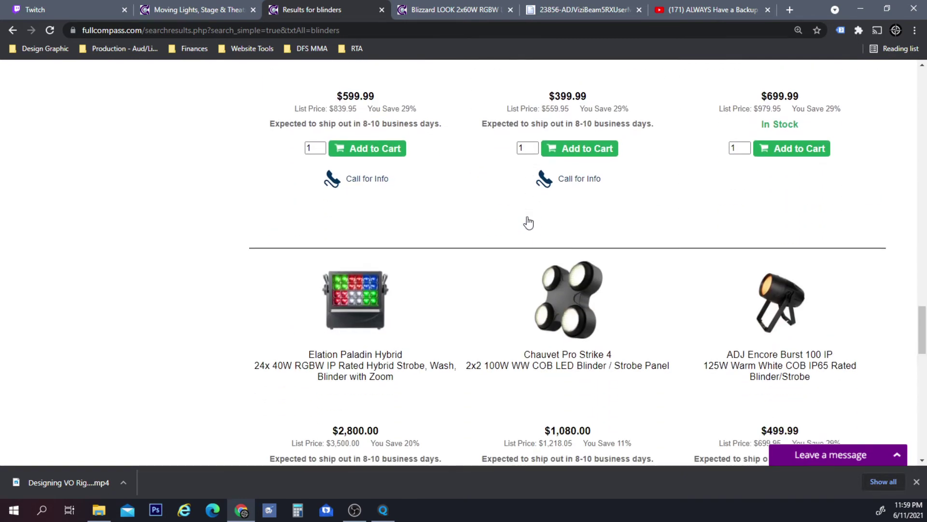
scroll(529, 222, down, 2)
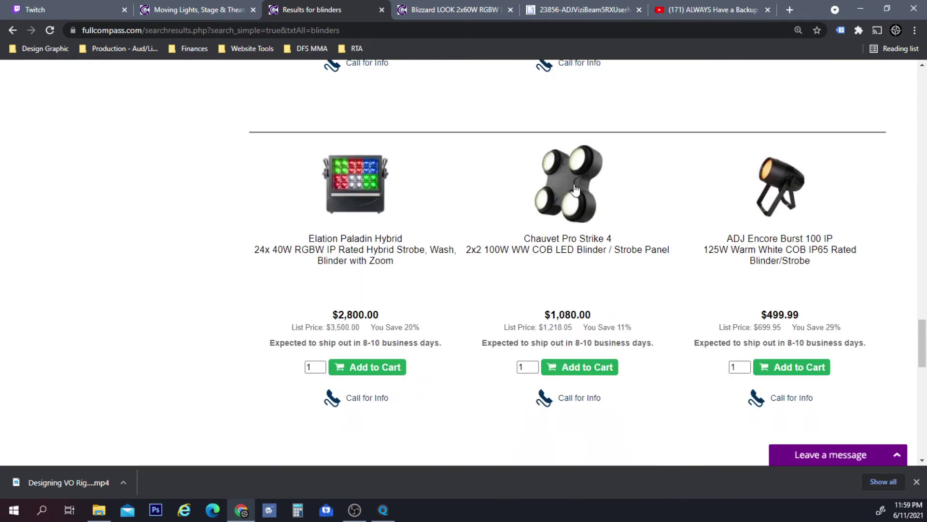
scroll(574, 190, up, 3)
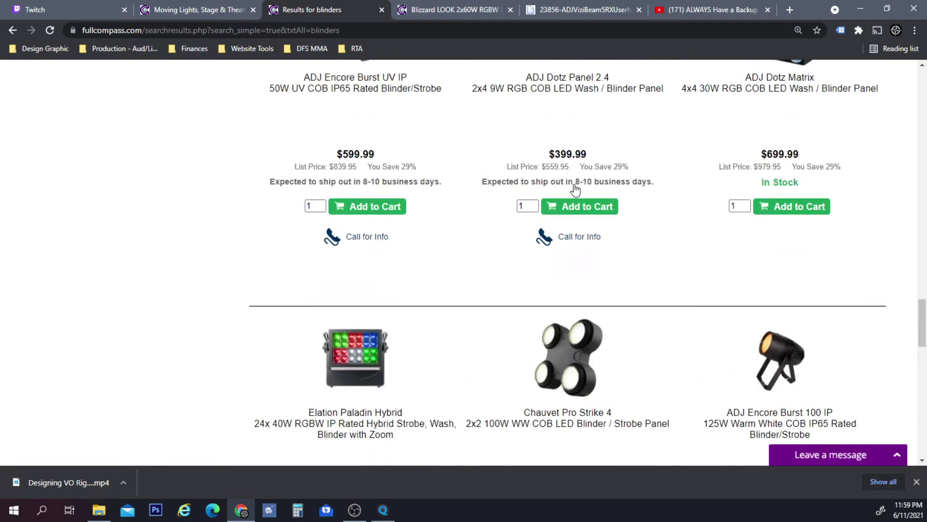
scroll(576, 190, down, 8)
scroll(575, 190, down, 6)
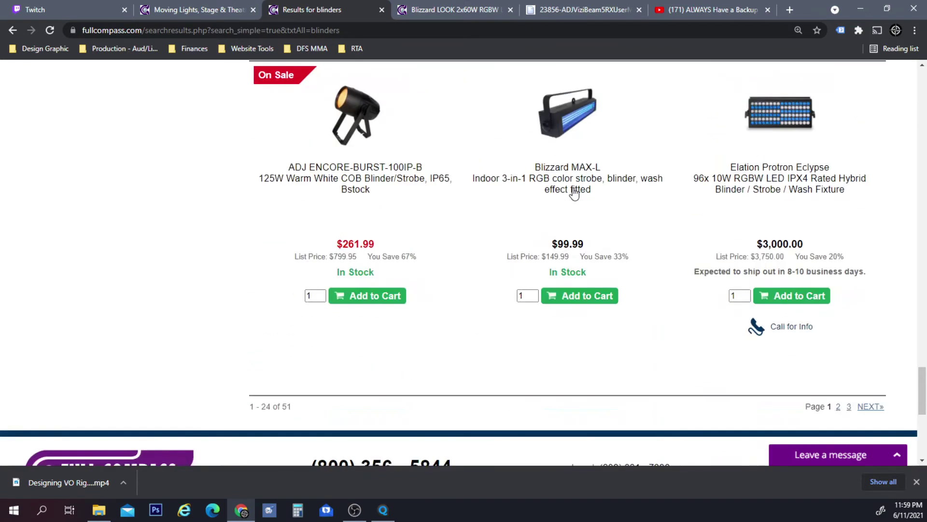
scroll(573, 191, up, 14)
scroll(574, 193, up, 15)
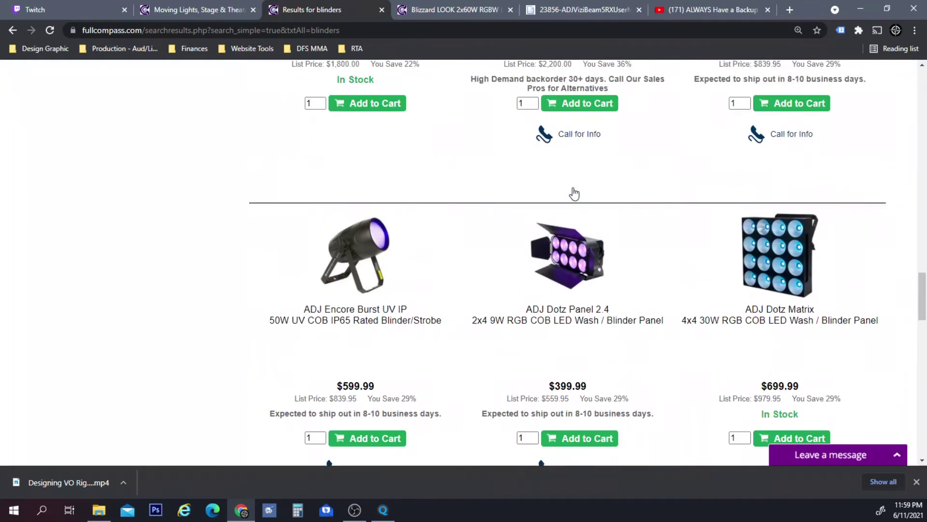
scroll(574, 194, up, 5)
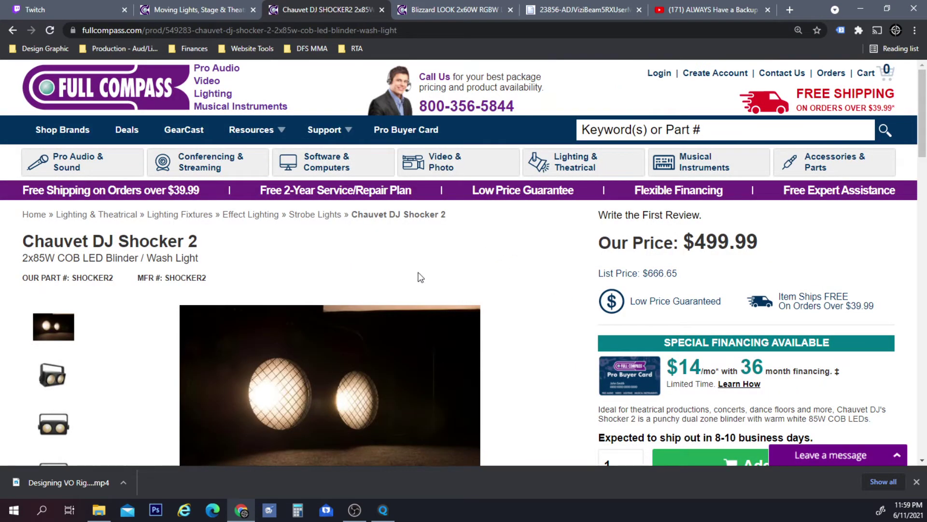
- Examine the Chauvet DJ Shocker 2's photos, description, features and specifications
scroll(418, 274, down, 2)
scroll(414, 250, up, 1)
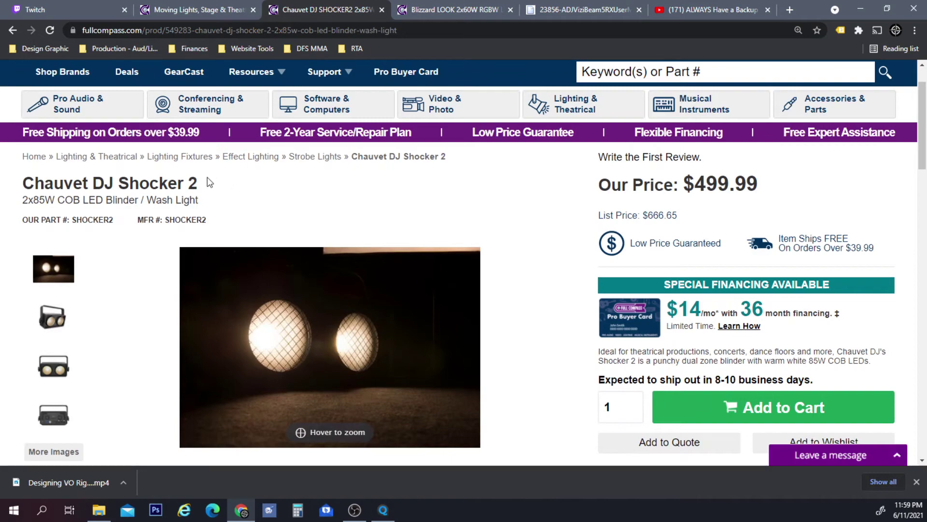
drag(206, 189, 63, 175)
click(332, 211)
scroll(332, 212, down, 6)
scroll(331, 215, down, 6)
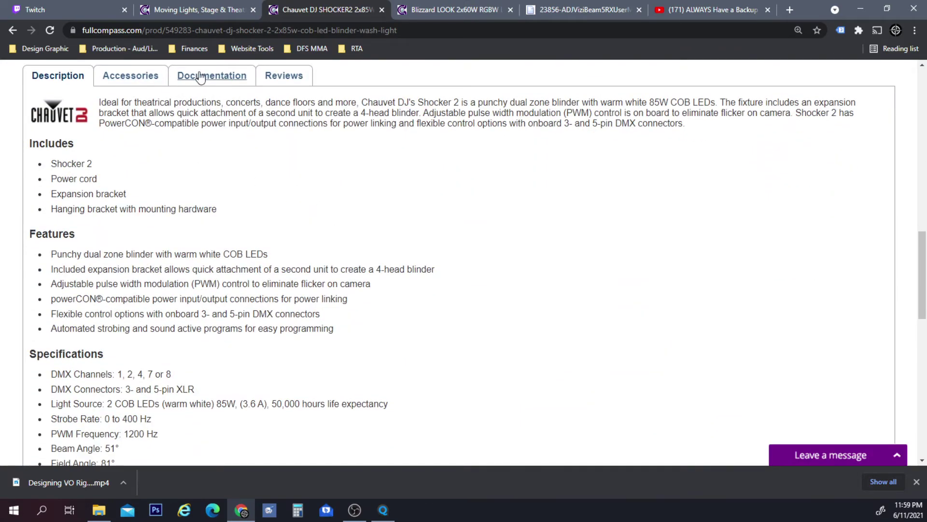
scroll(307, 170, down, 10)
scroll(379, 196, up, 18)
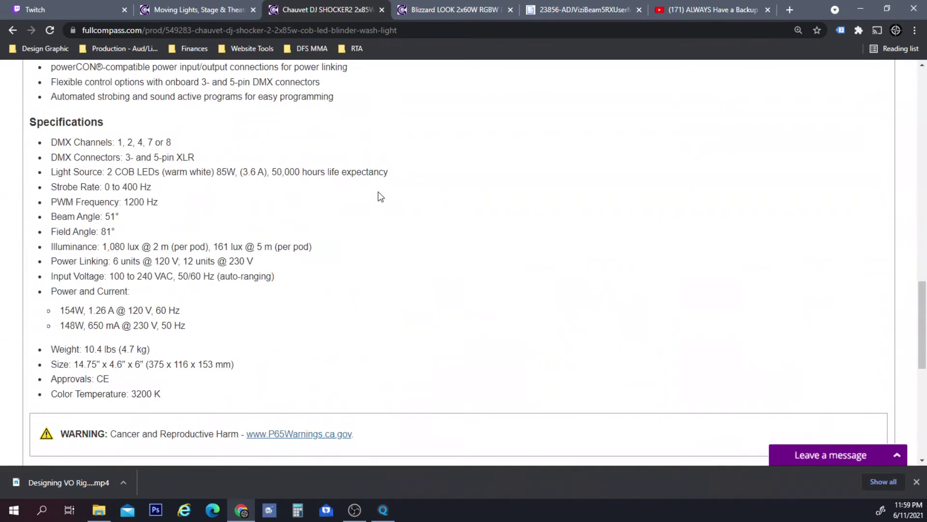
scroll(379, 197, up, 6)
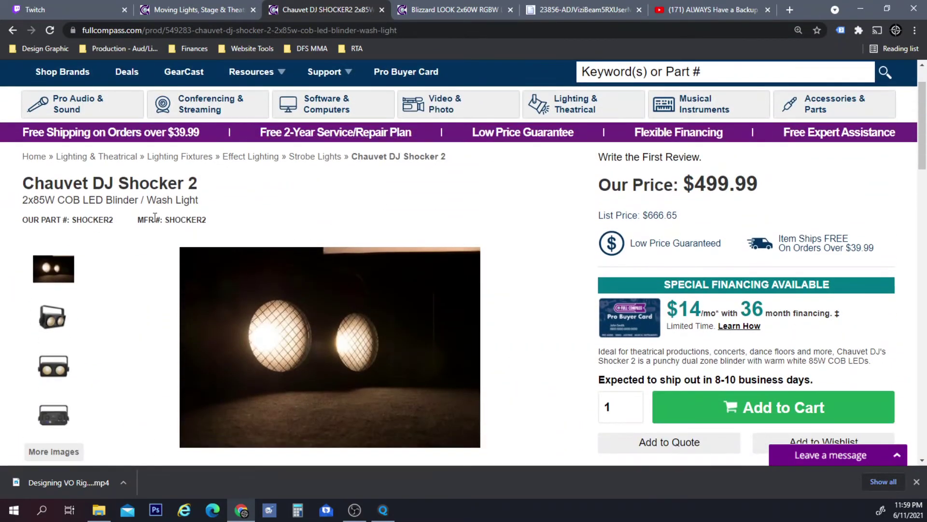
- Copy the product name "Chauvet DJ Shocker 2" from the page heading
drag(200, 193, 27, 183)
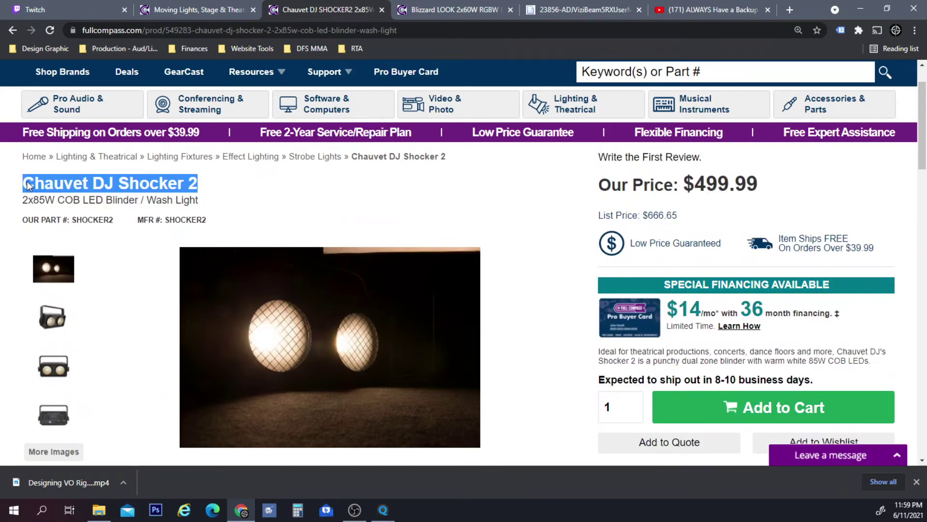
right_click(55, 183)
click(87, 186)
- Switch to YouTube and search for the copied product name "Chauvet DJ Shocker 2"
click(700, 5)
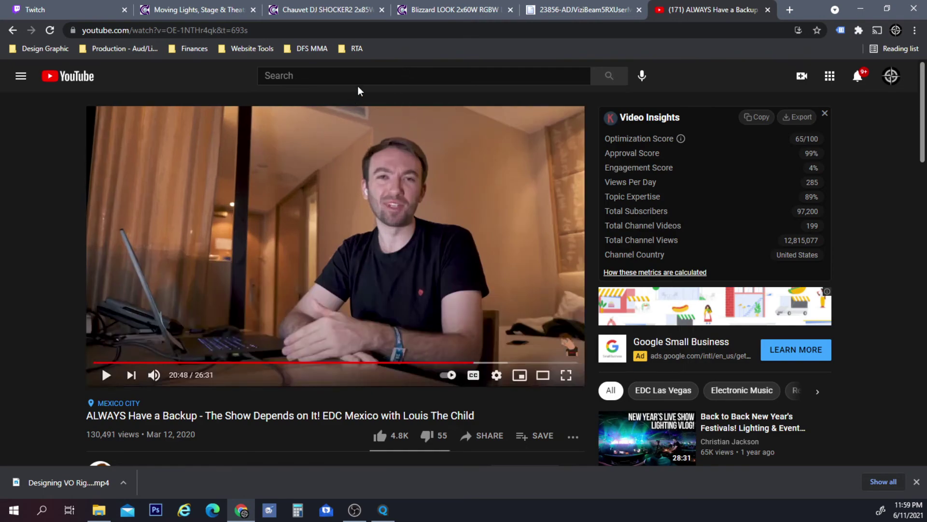
click(362, 78)
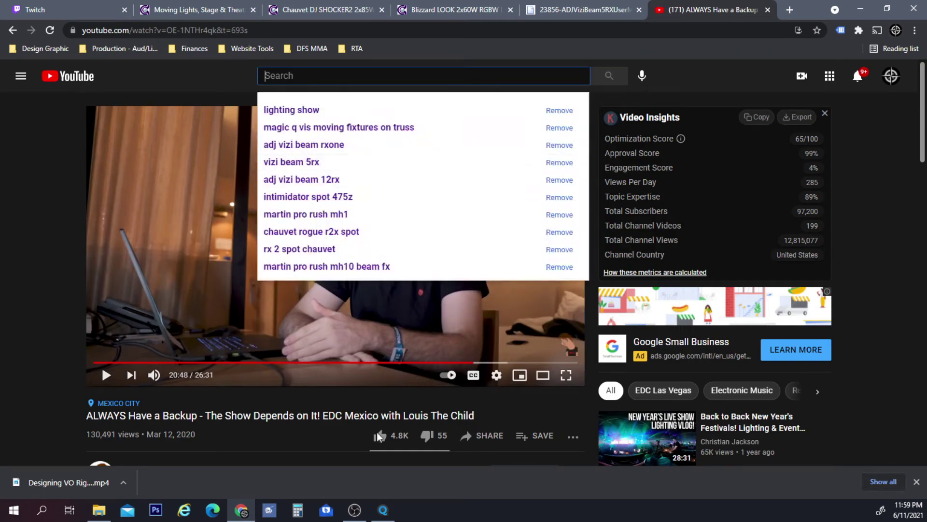
click(40, 256)
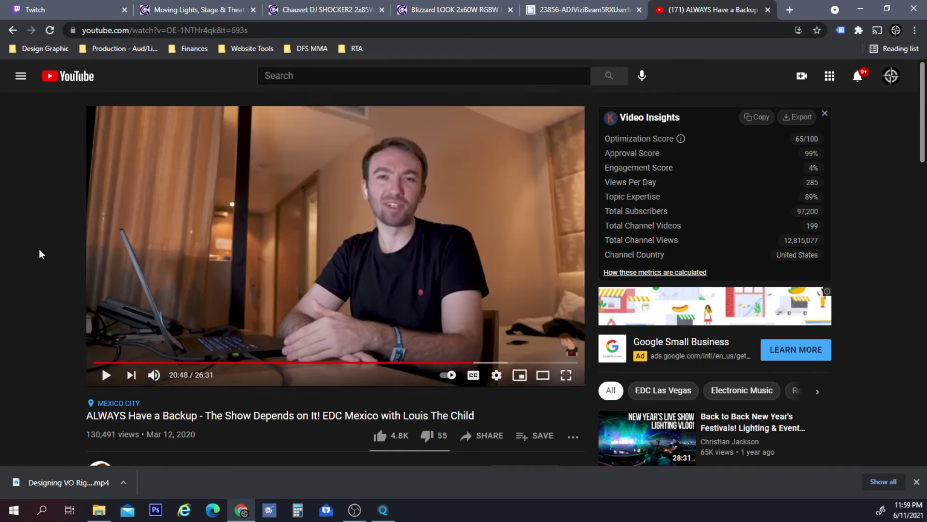
scroll(39, 249, down, 2)
scroll(41, 249, up, 2)
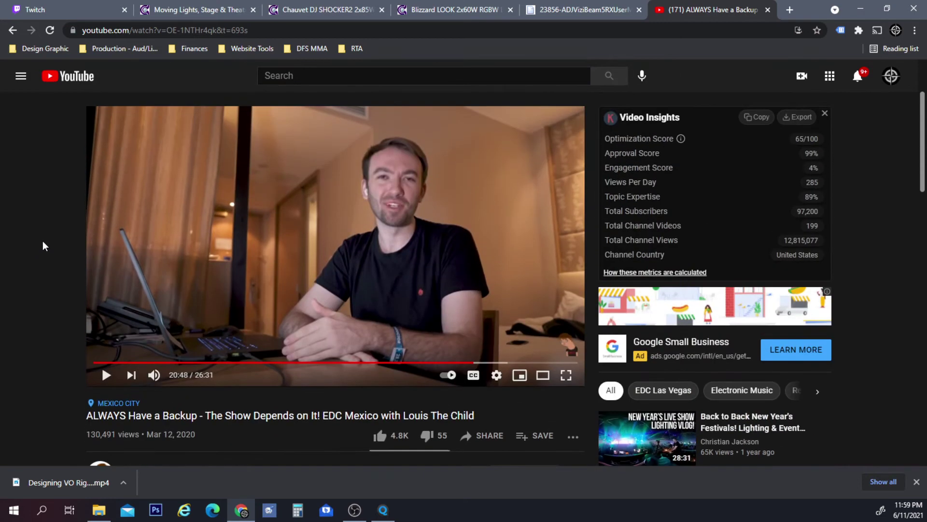
click(327, 71)
right_click(325, 75)
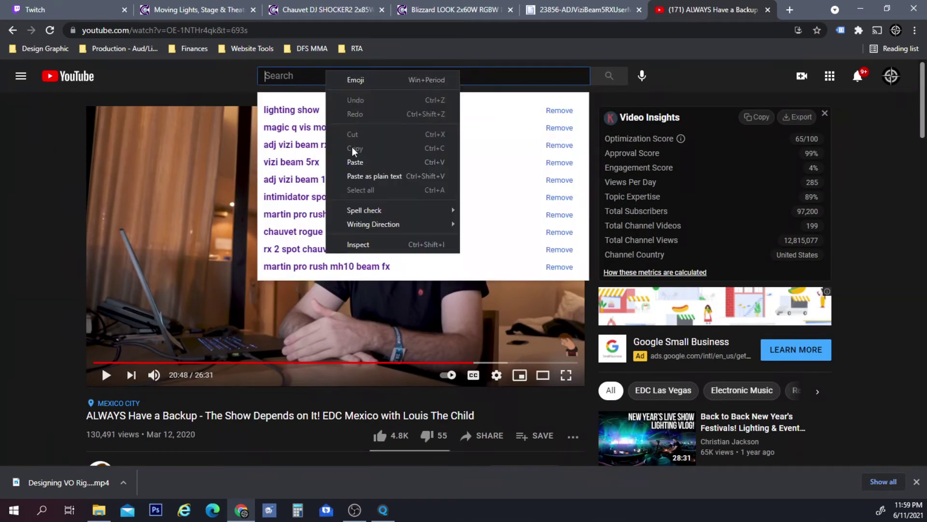
click(352, 160)
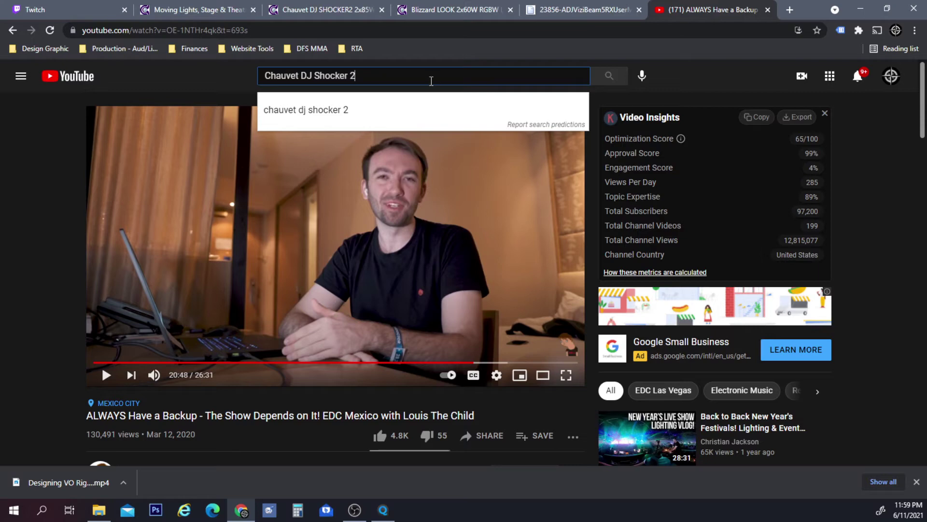
key(Return)
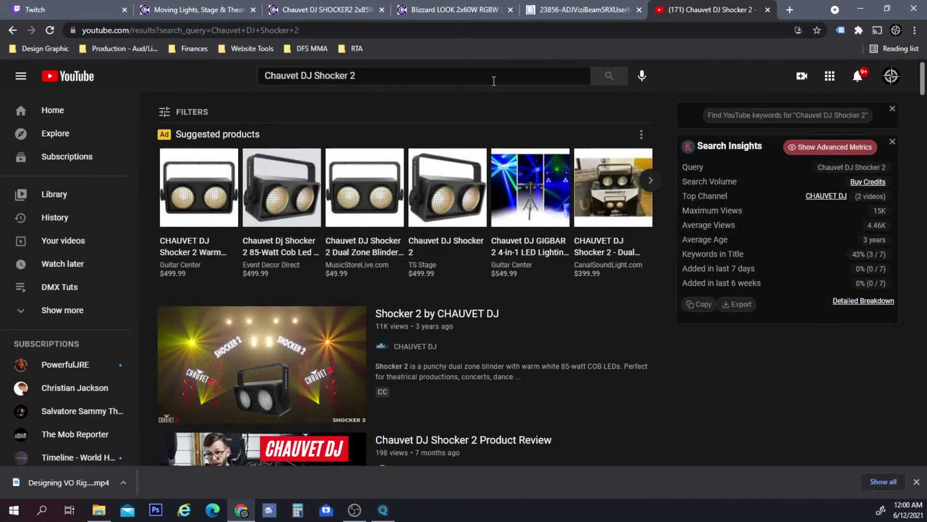
- Open the "Shocker 2 by CHAUVET DJ" video, mute it, skip the ad, and watch the blinder demonstration before pausing it
scroll(518, 145, down, 1)
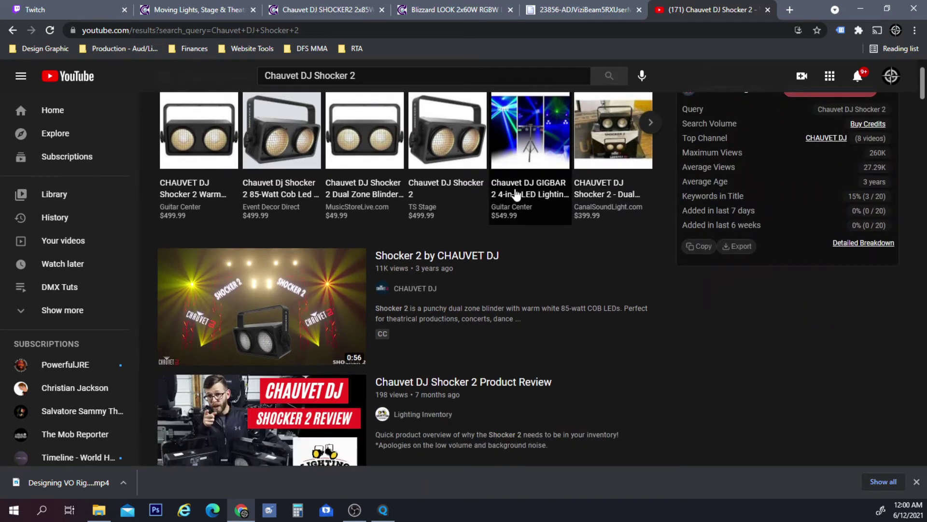
click(470, 264)
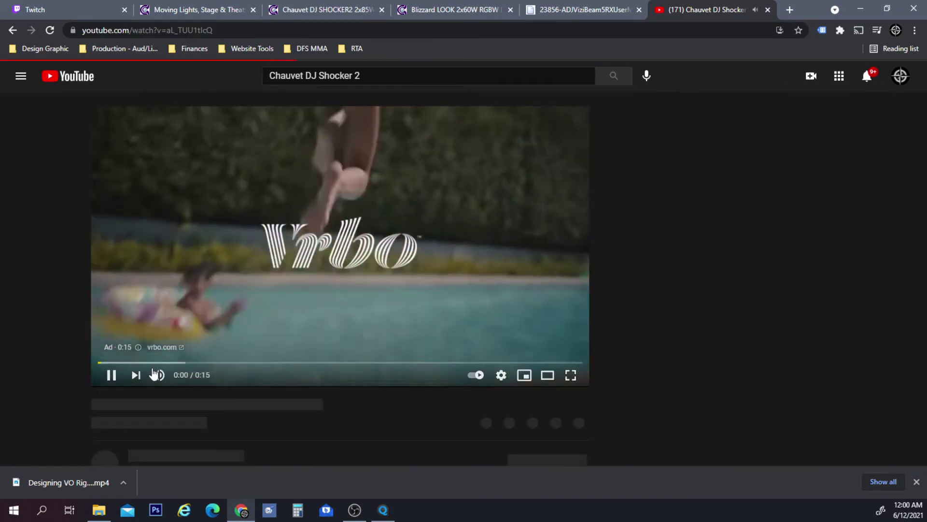
click(154, 375)
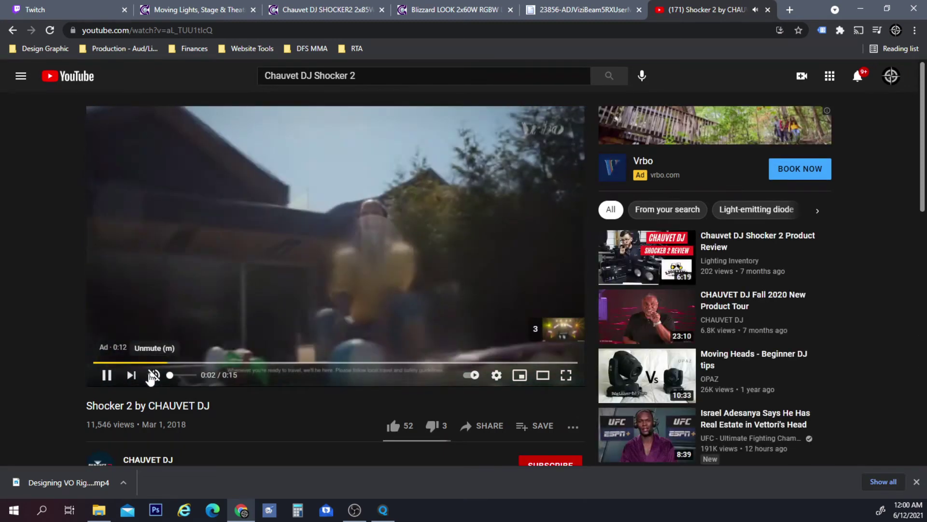
click(536, 327)
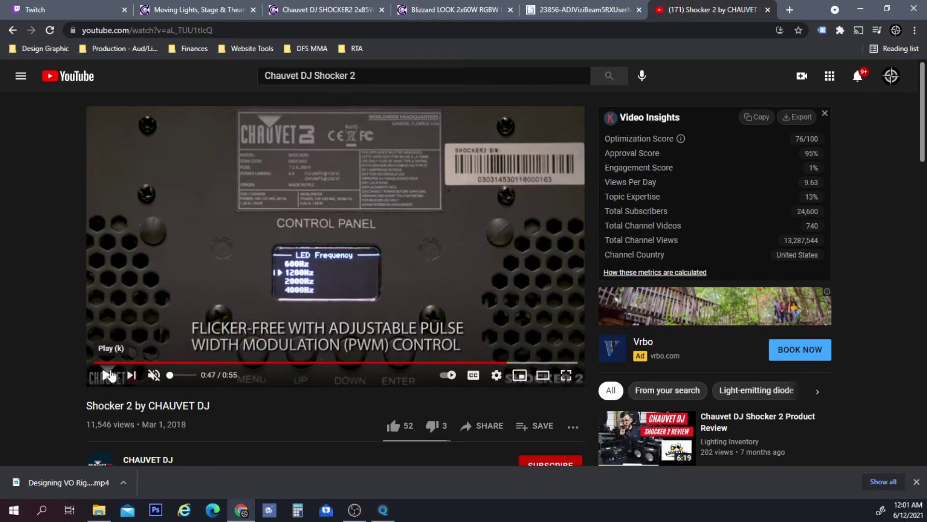
click(107, 375)
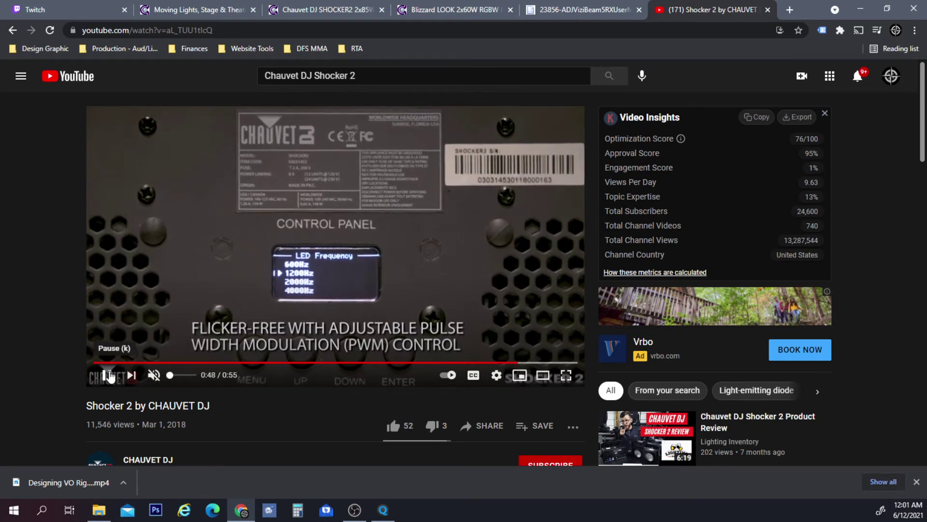
click(108, 375)
- Return to the Chauvet DJ Shocker 2 product page and examine its lit, angled and rear-panel photos
click(558, 10)
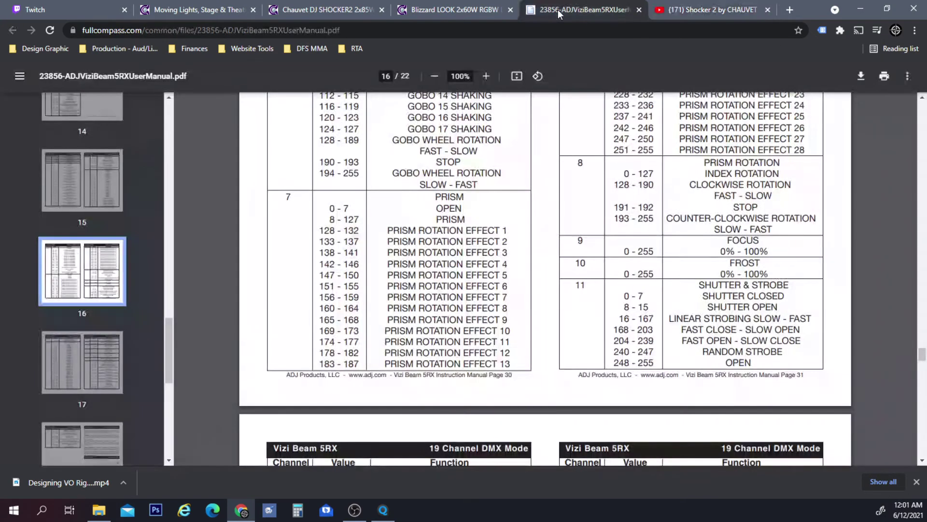
click(481, 9)
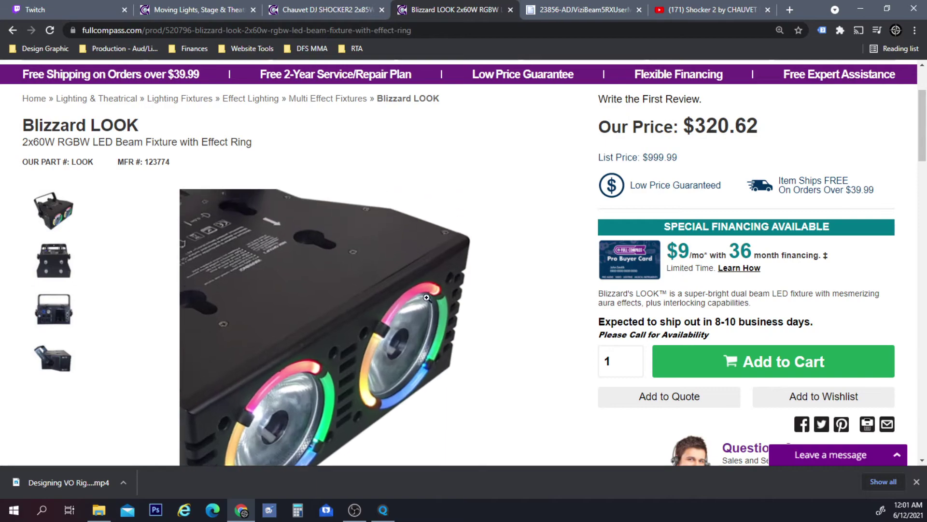
click(298, 7)
click(706, 84)
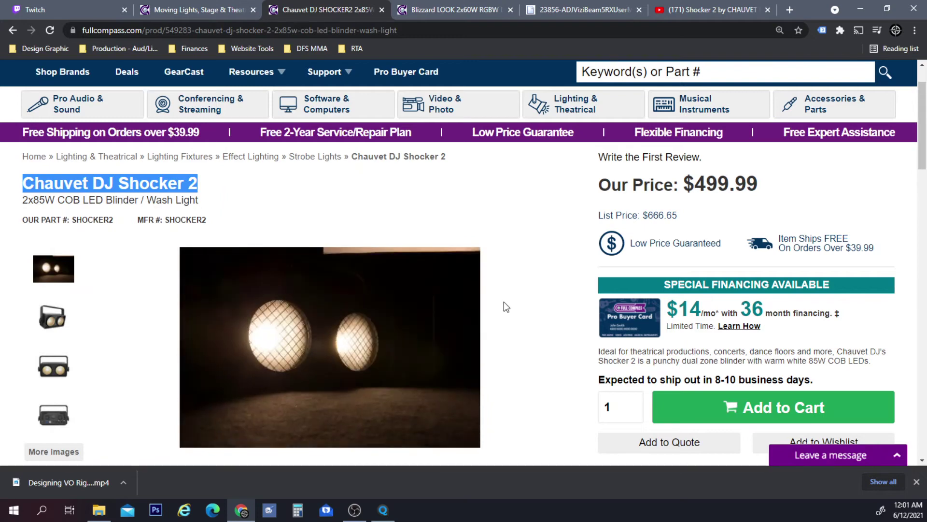
click(54, 324)
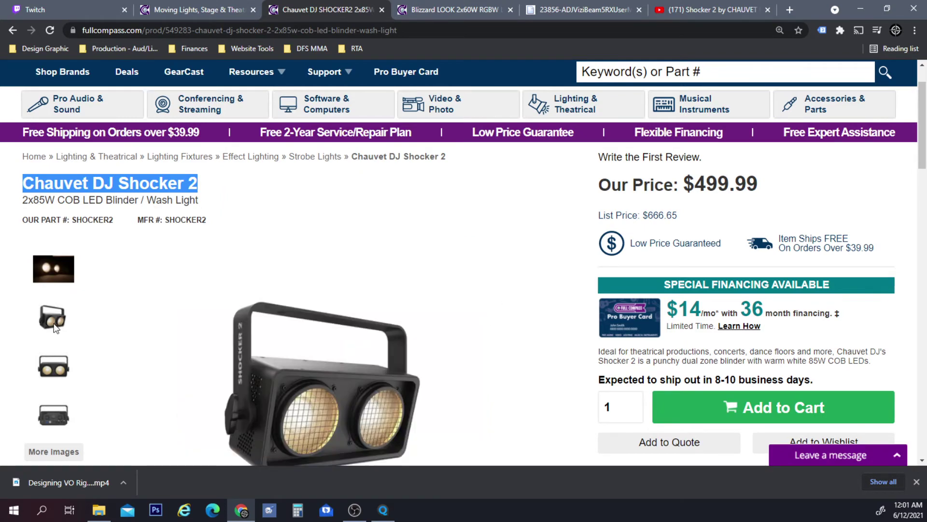
mouse_move(50, 409)
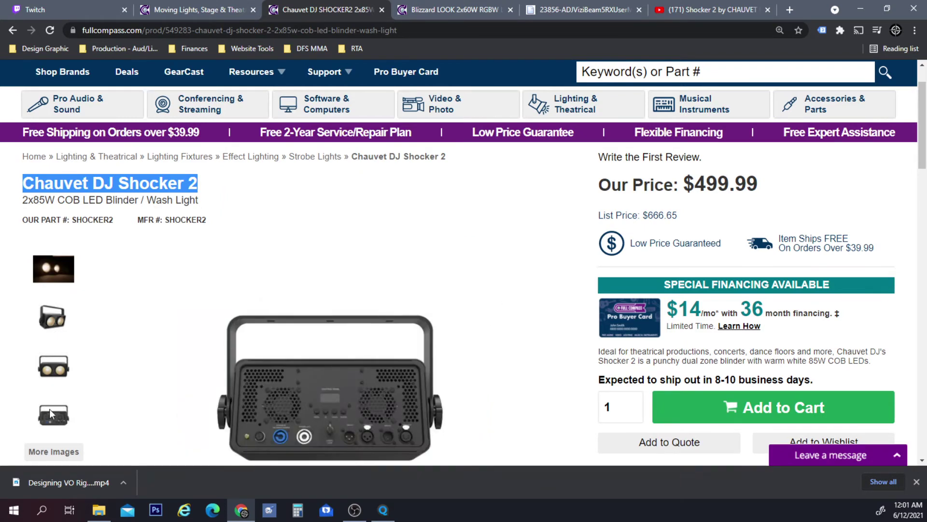
mouse_move(58, 273)
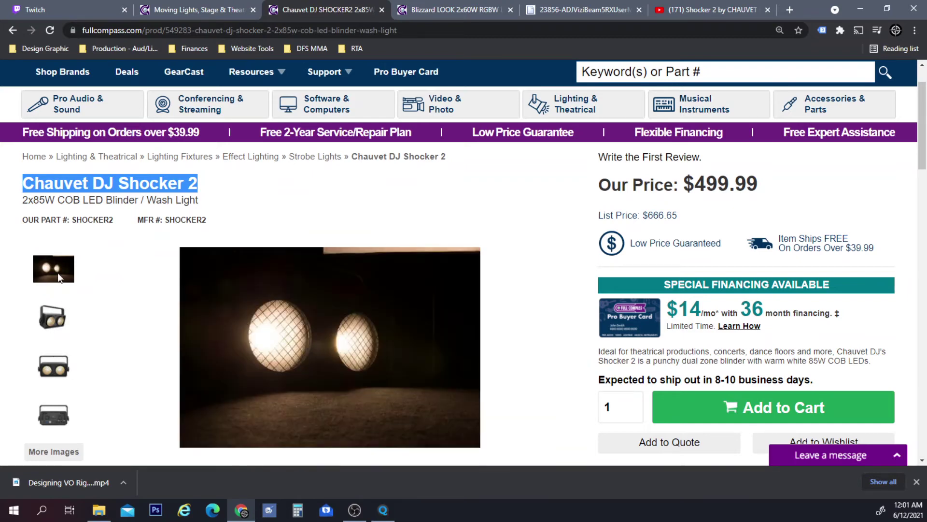
mouse_move(51, 322)
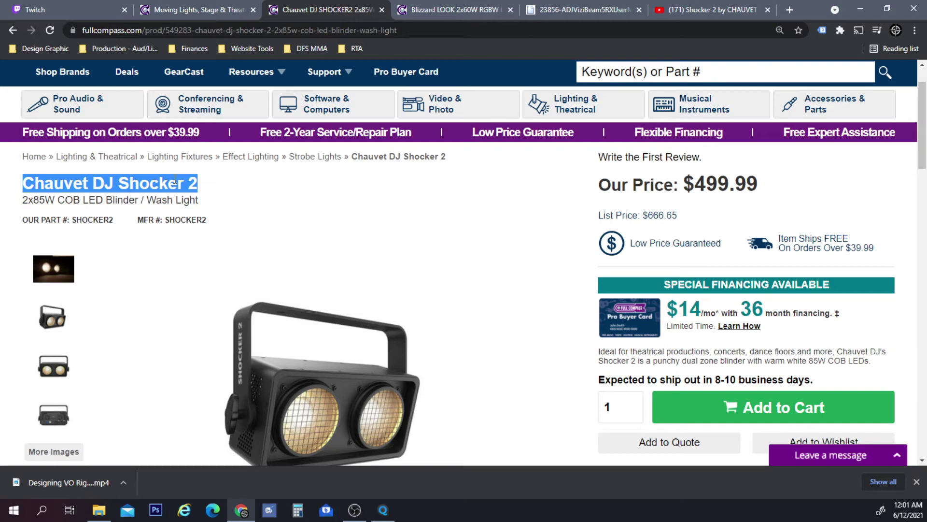
- Switch to MagicQ and open the head library from the patch's heads view, moving the Visualiser window clear of the manufacturer list
click(856, 12)
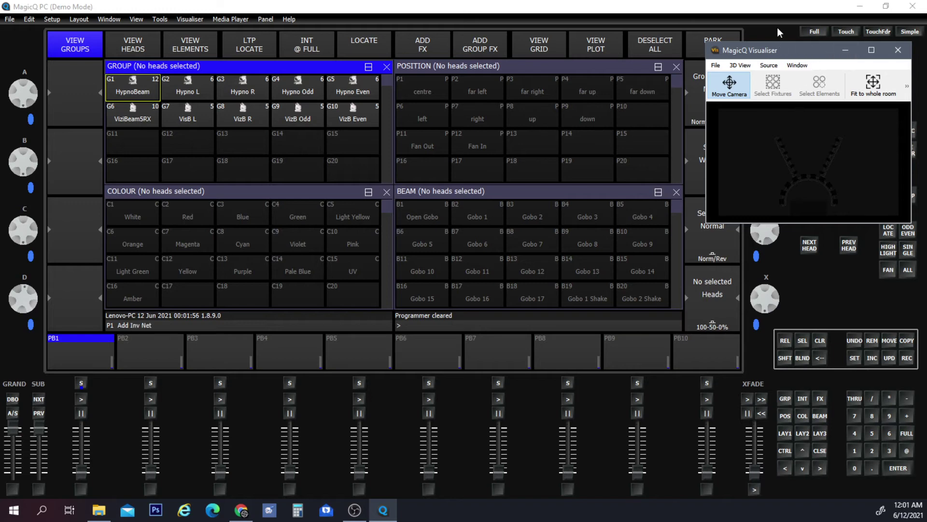
click(768, 2)
drag(782, 53, 646, 198)
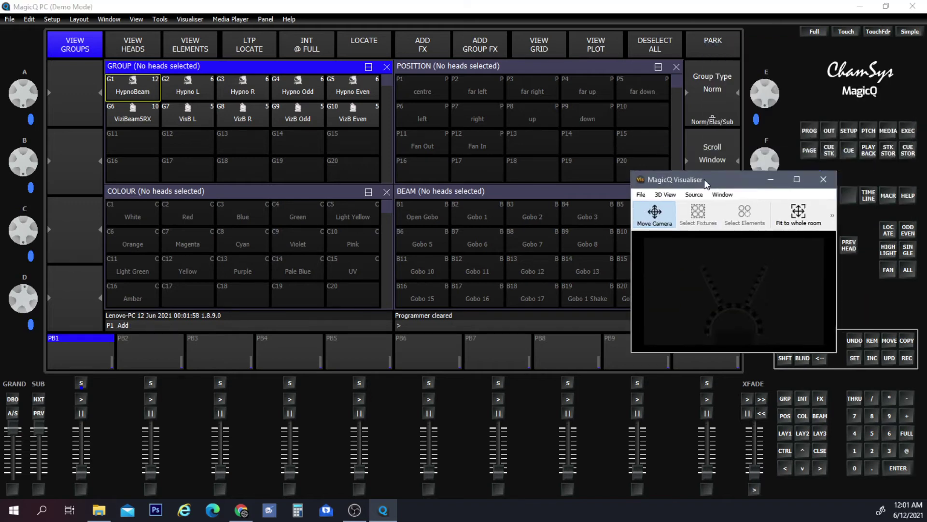
click(868, 131)
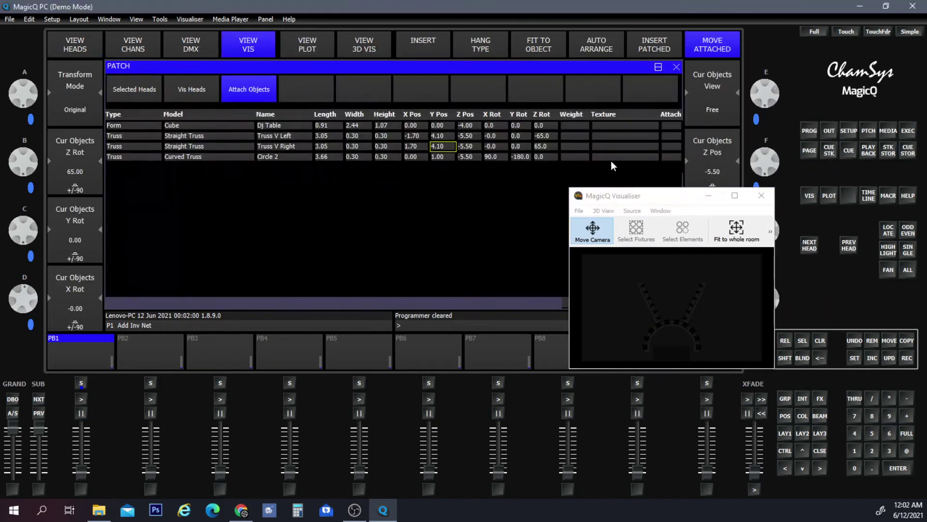
click(83, 45)
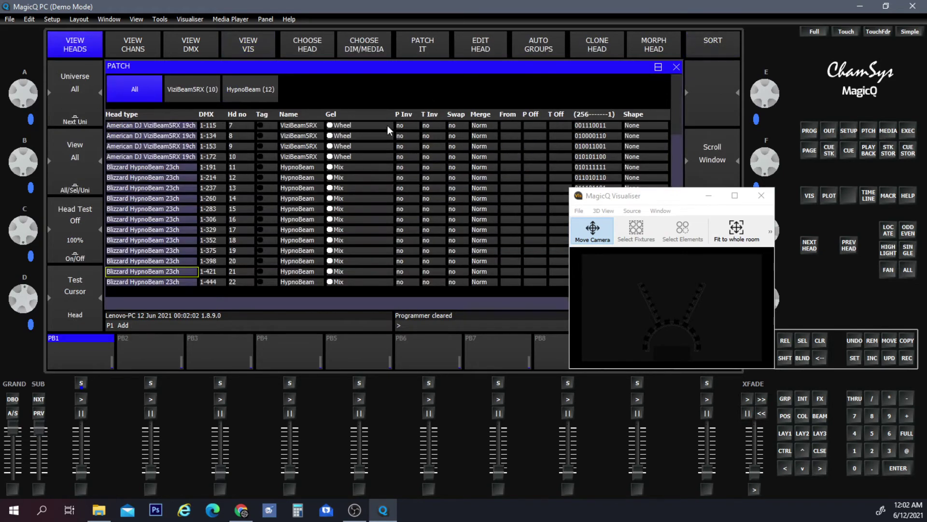
click(315, 48)
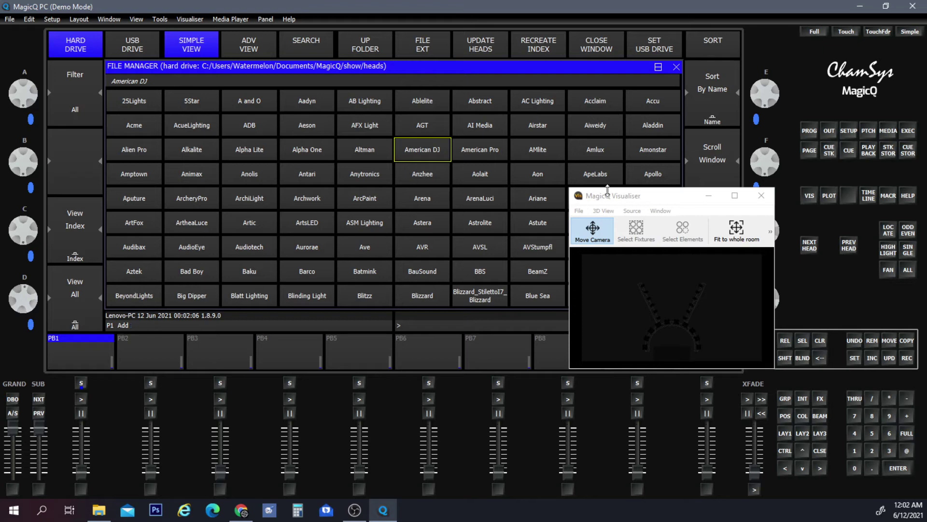
drag(665, 196, 736, 298)
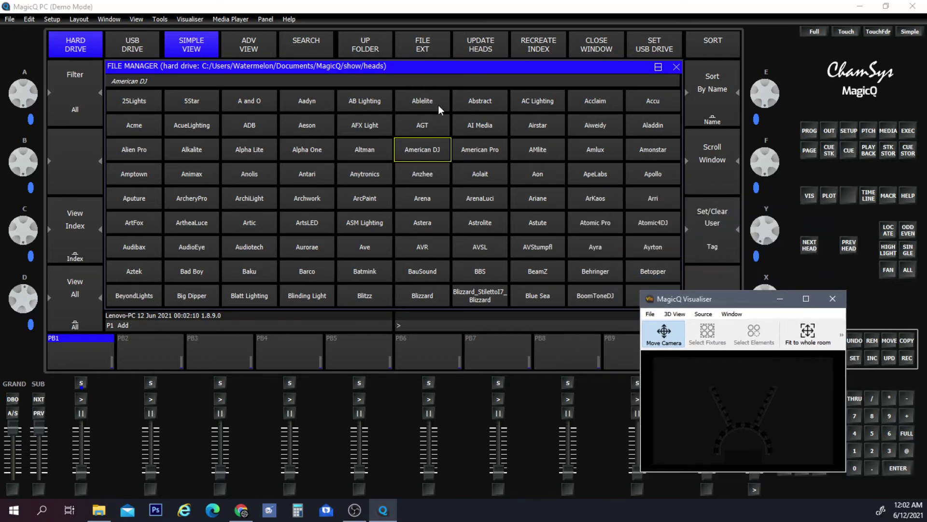
- Find the Chauvet manufacturer in the head library and open its list of heads
click(295, 68)
scroll(416, 150, down, 5)
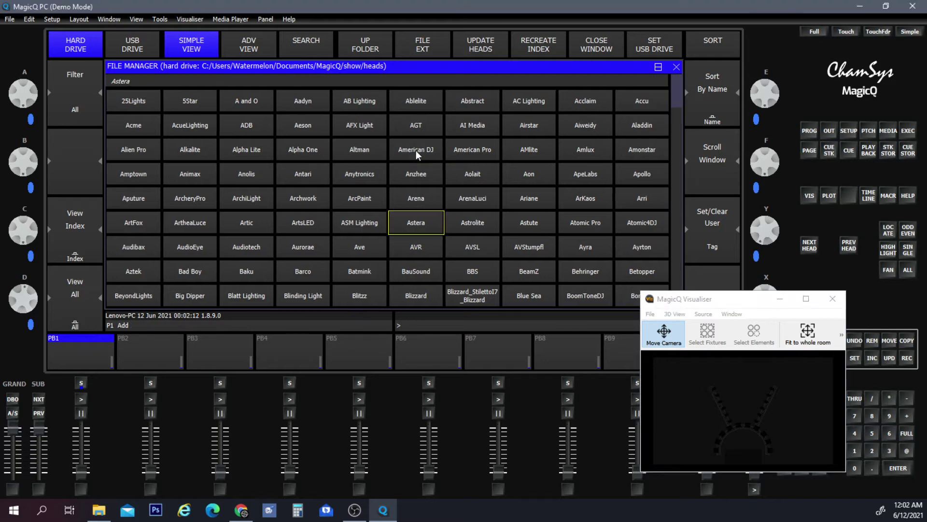
scroll(413, 158, down, 3)
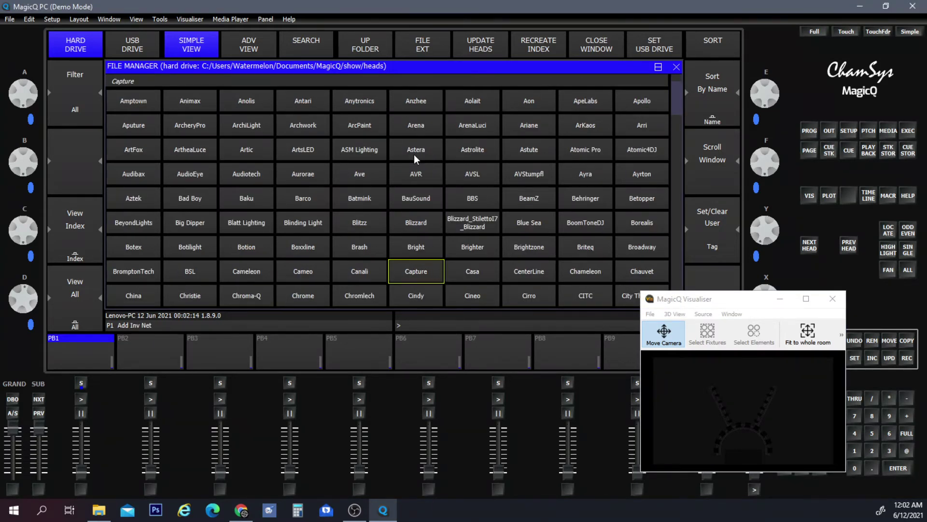
scroll(413, 155, down, 1)
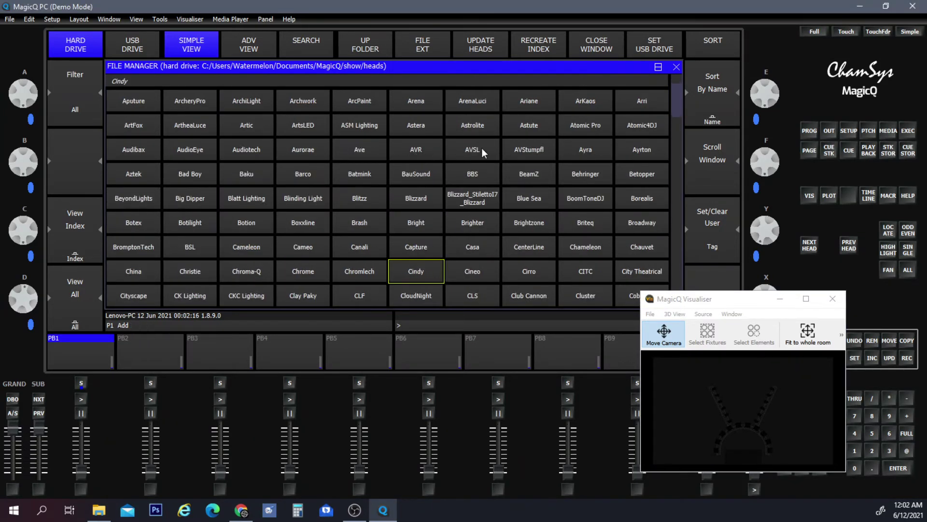
click(633, 246)
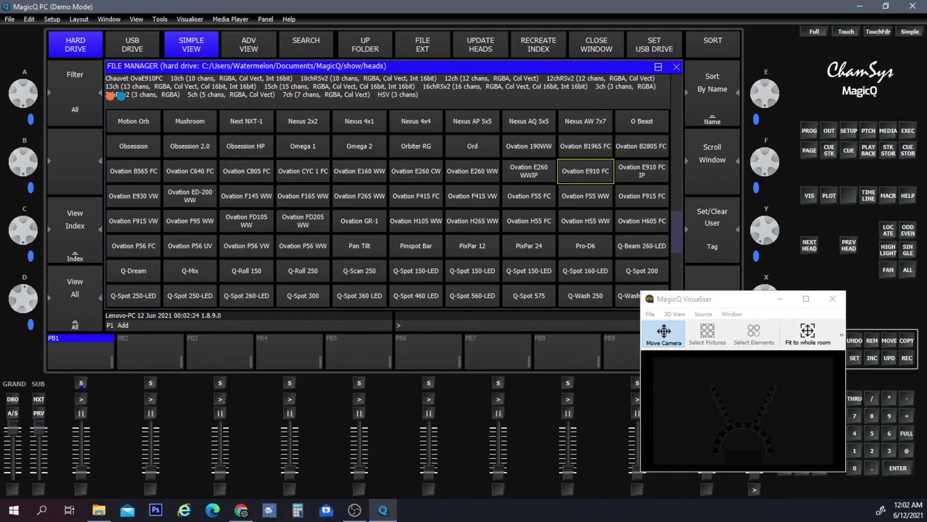
- Search the Chauvet head list backwards from the Ovation models to the COLORado models for the Shocker 2
click(241, 510)
key(alt+Tab)
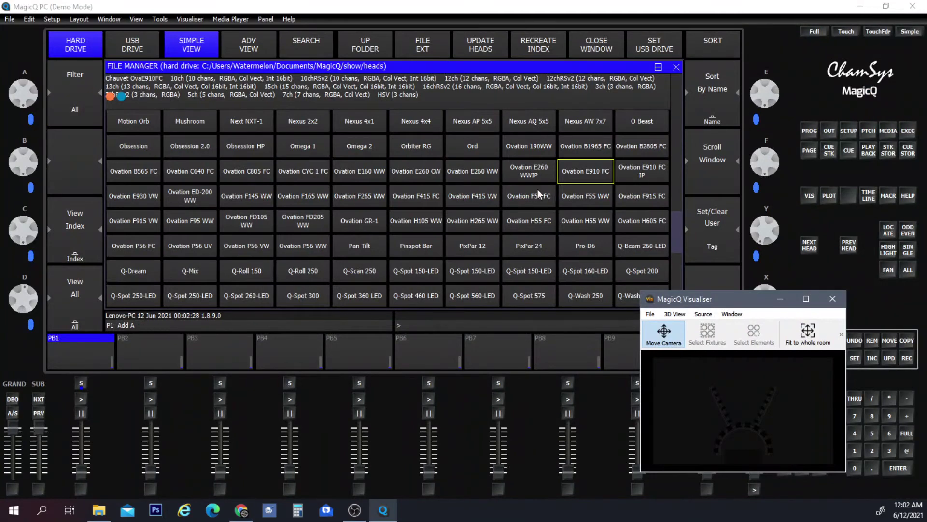
click(405, 69)
scroll(392, 171, up, 3)
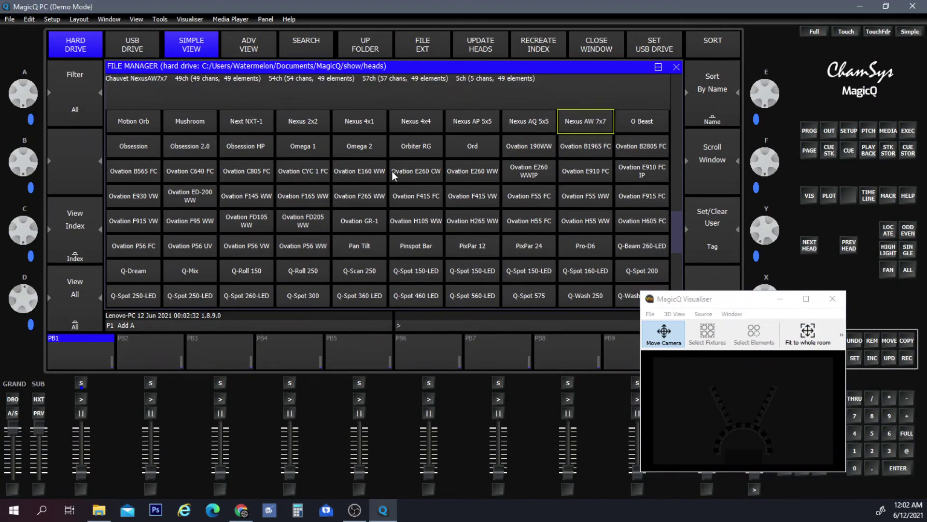
scroll(393, 171, up, 10)
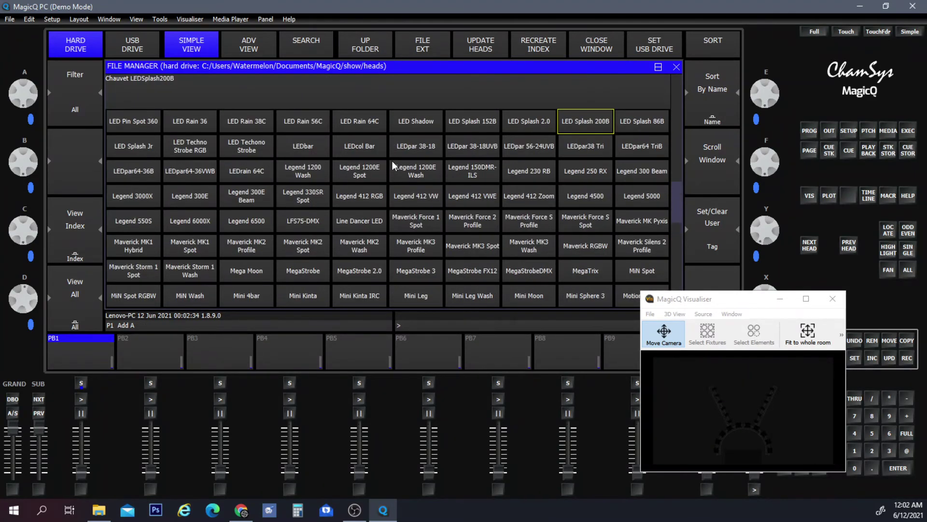
scroll(392, 156, up, 7)
scroll(439, 149, up, 9)
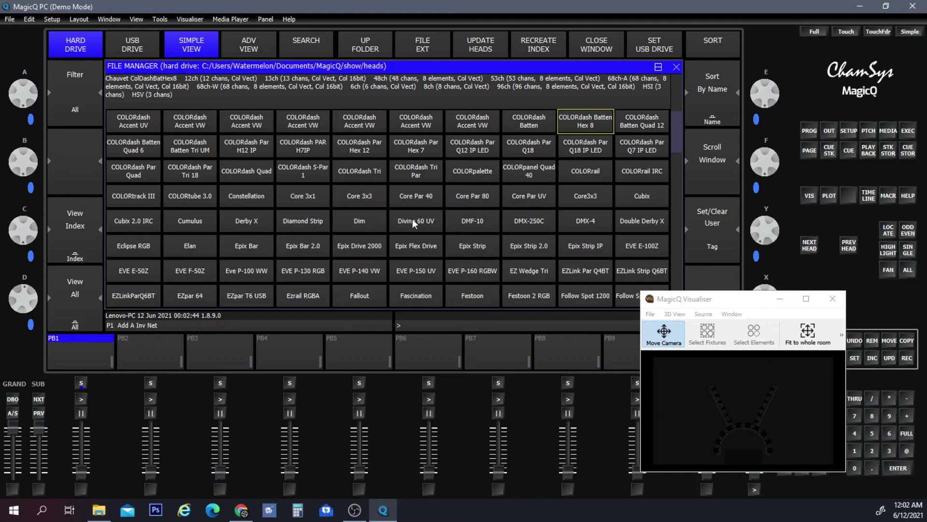
scroll(468, 210, up, 7)
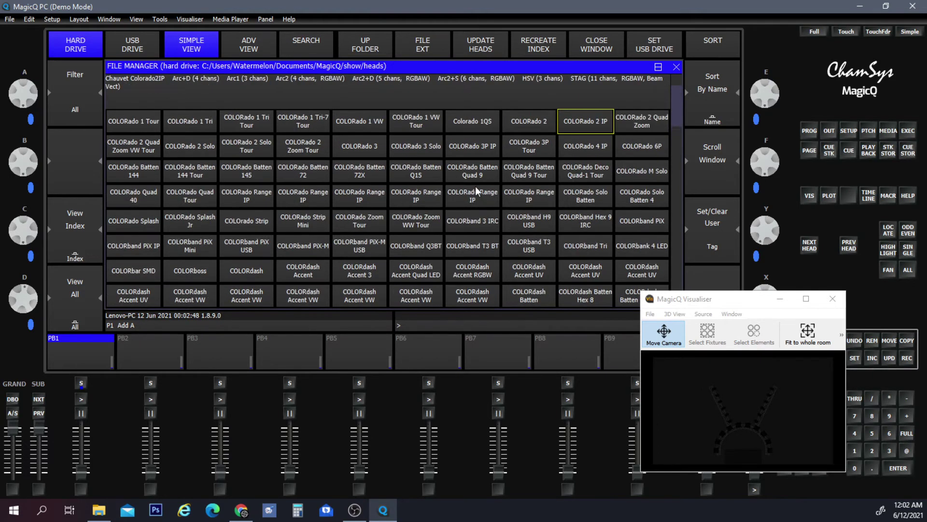
- Find the Shocker 2 in the Chauvet head list and choose it to bring up its mode selection
scroll(476, 186, down, 4)
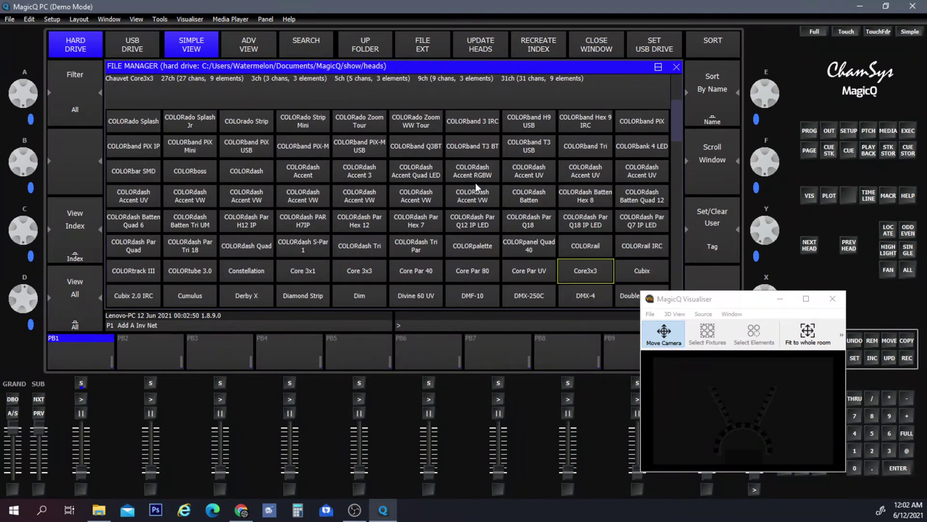
scroll(475, 183, down, 1)
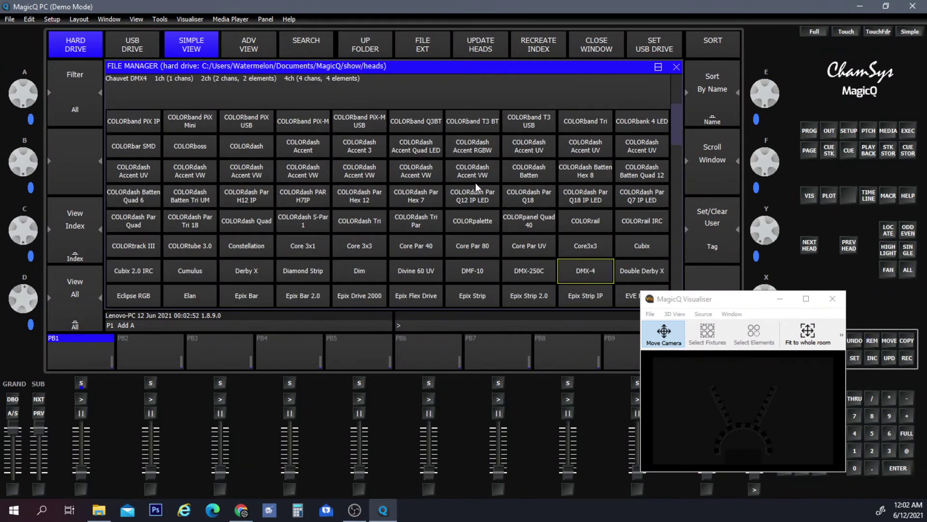
scroll(476, 186, down, 1)
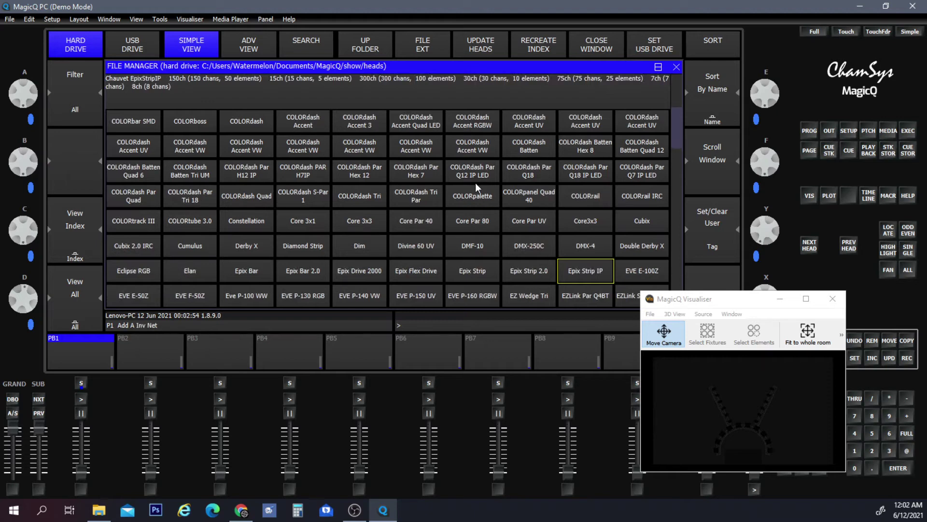
scroll(475, 184, down, 3)
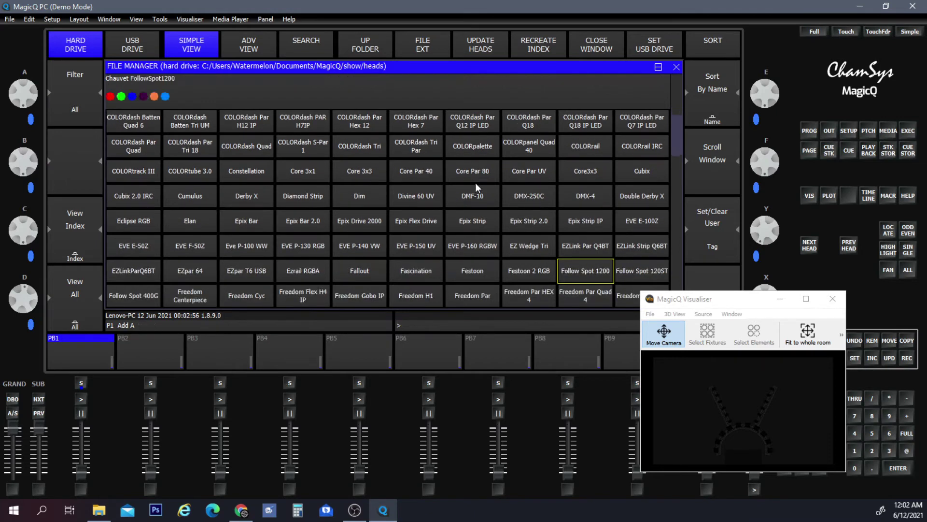
scroll(476, 187, down, 4)
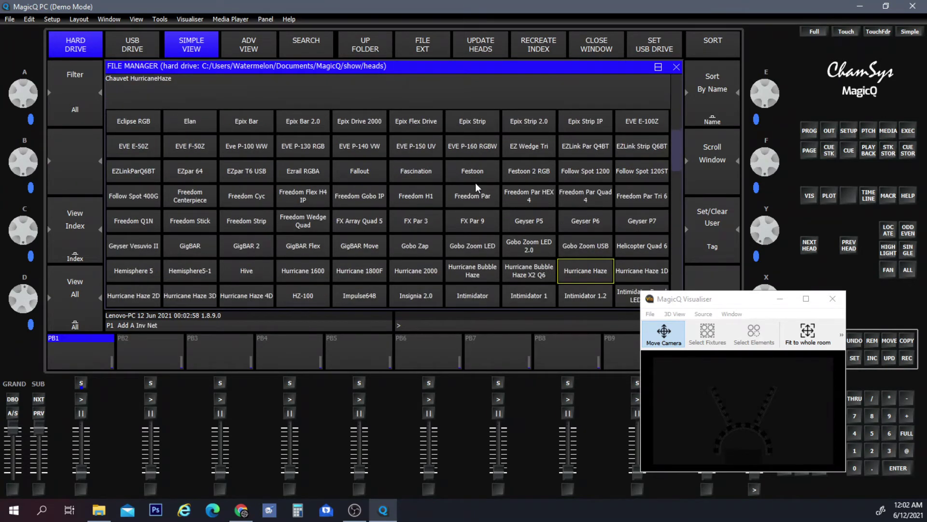
scroll(475, 183, down, 8)
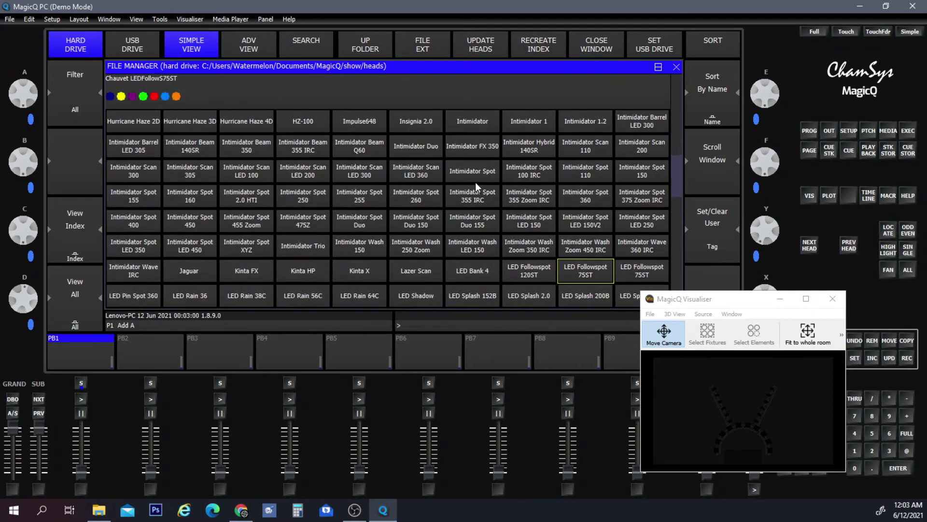
scroll(475, 182, down, 12)
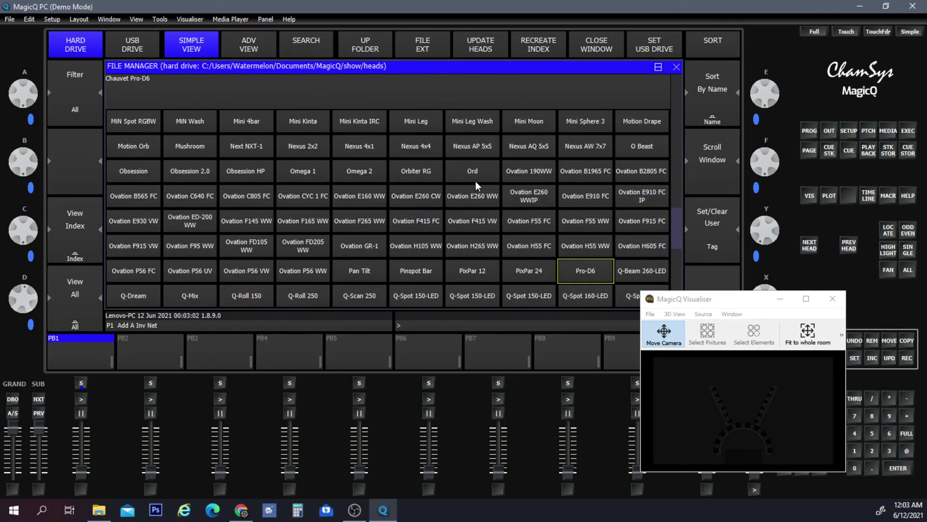
scroll(476, 181, down, 2)
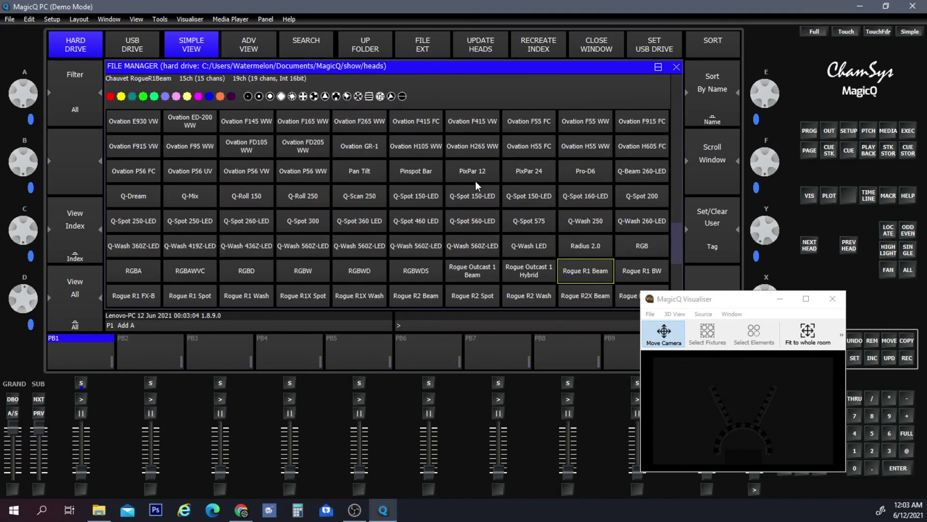
scroll(475, 181, down, 3)
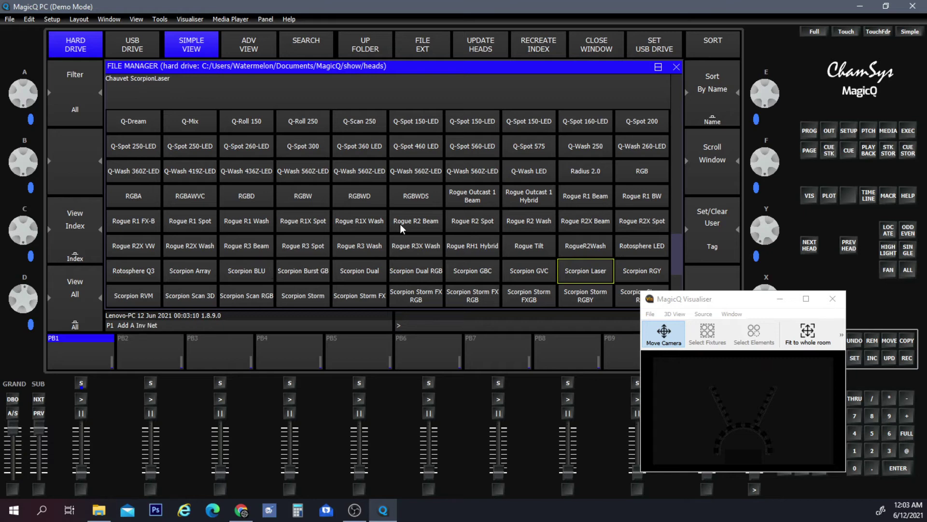
scroll(437, 213, down, 1)
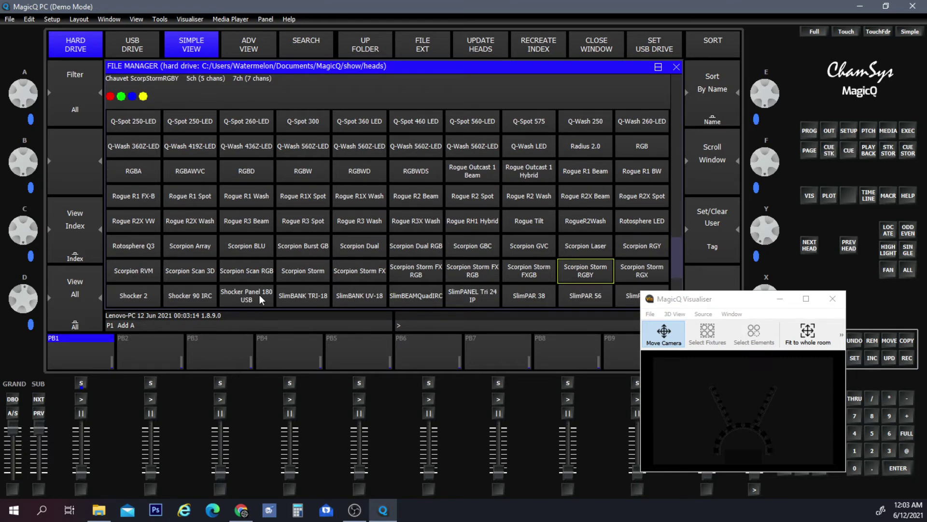
click(125, 294)
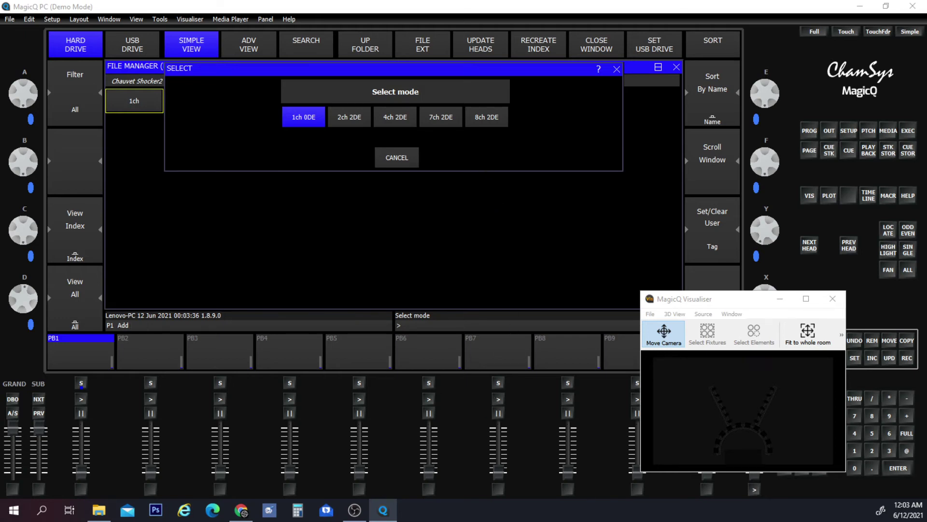
- Switch to Chrome and open the Chauvet Shocker 2 User Manual from the product page's documentation
key(alt+Tab)
scroll(434, 227, down, 12)
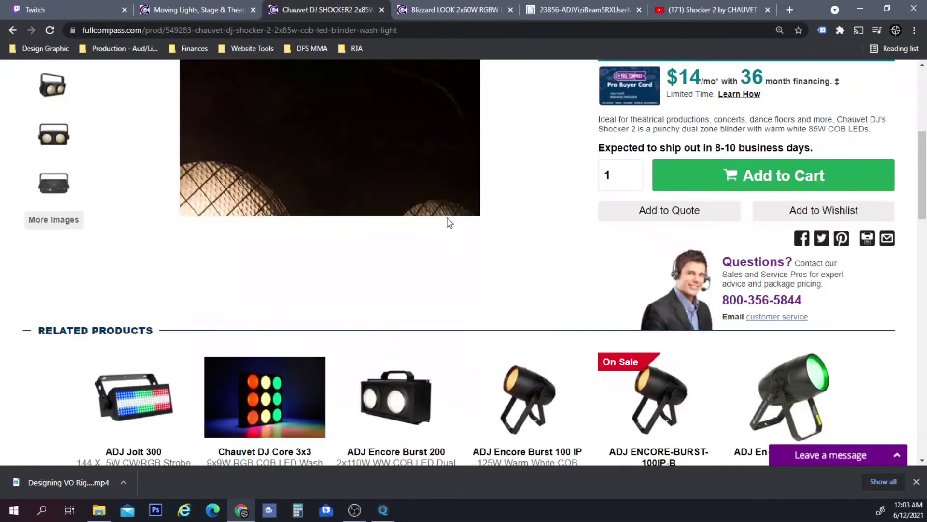
click(211, 138)
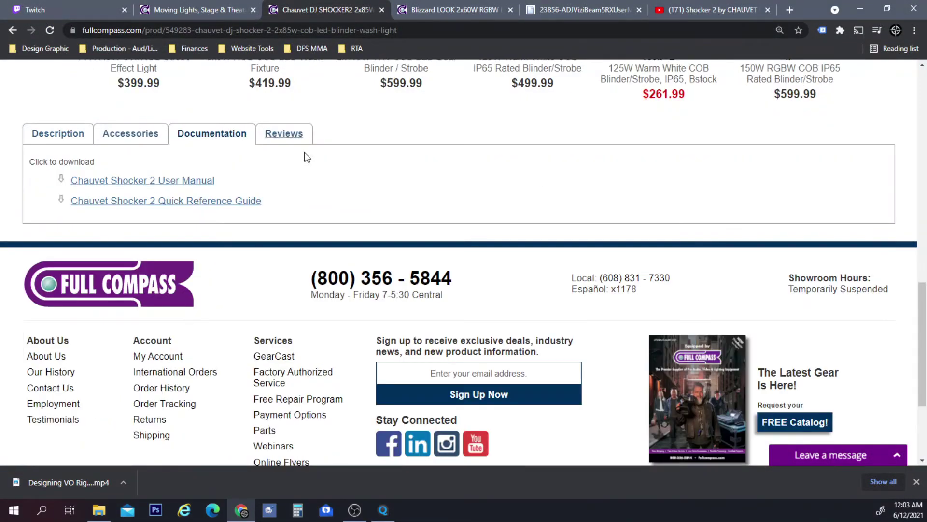
click(190, 181)
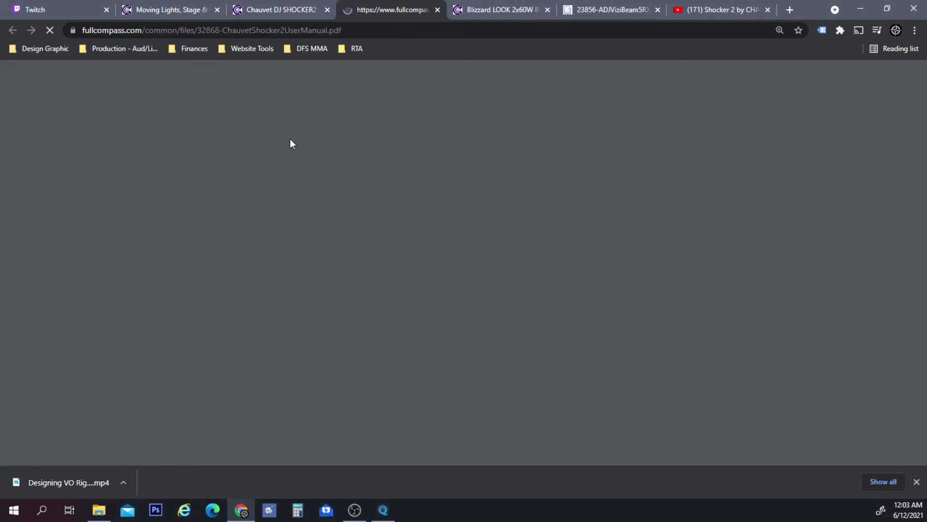
- Find the Operation chapter in the Shocker 2 manual and examine the DMX channel modes in its Menu Map
scroll(424, 165, down, 20)
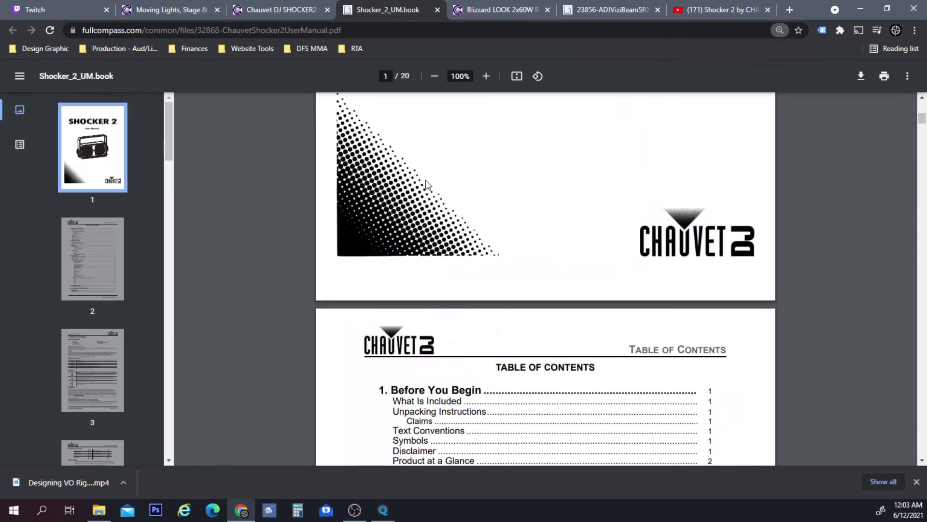
scroll(427, 172, down, 20)
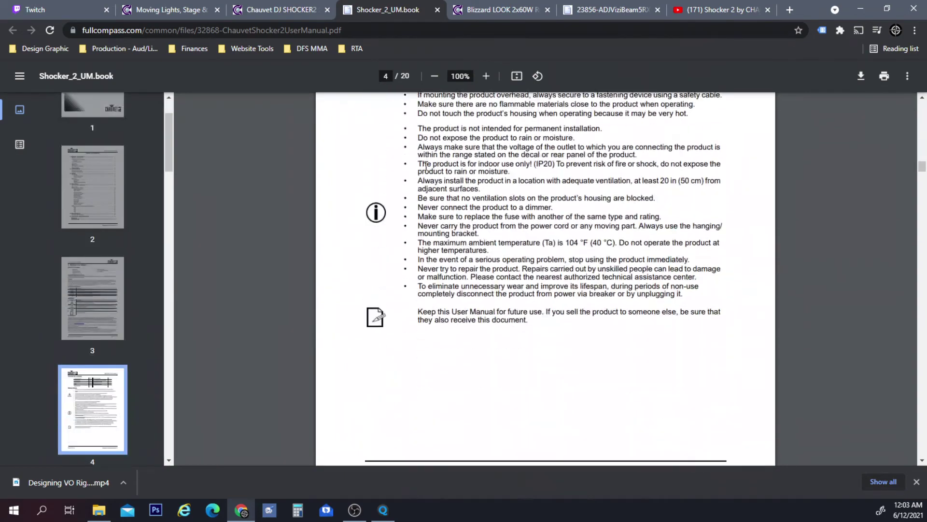
scroll(427, 169, down, 20)
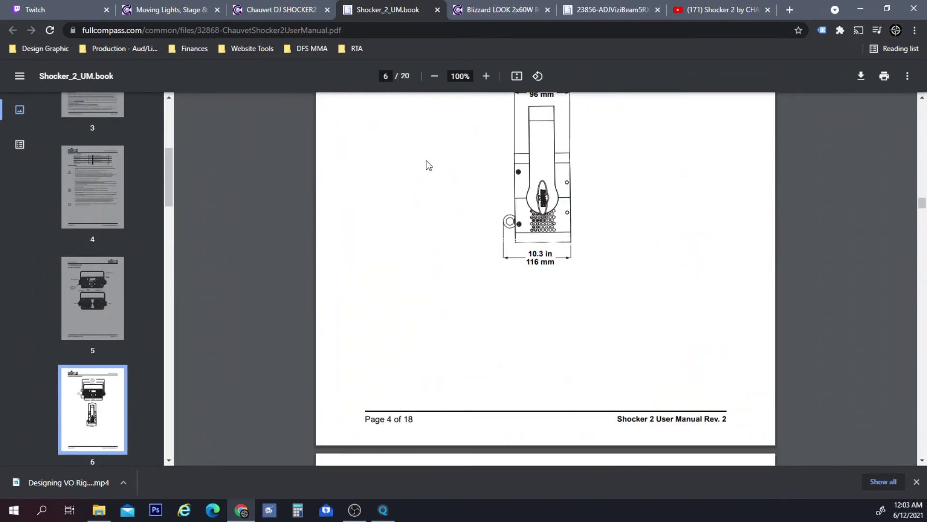
scroll(425, 164, down, 20)
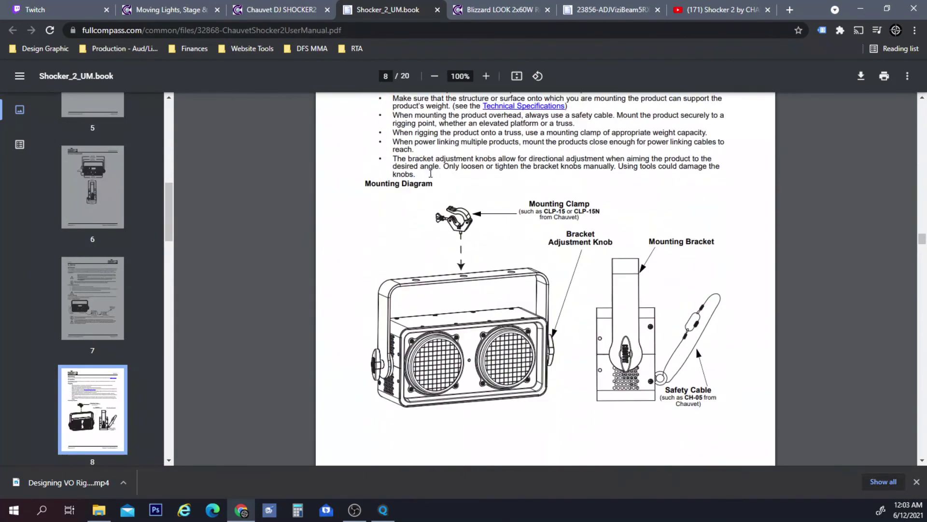
scroll(429, 173, down, 12)
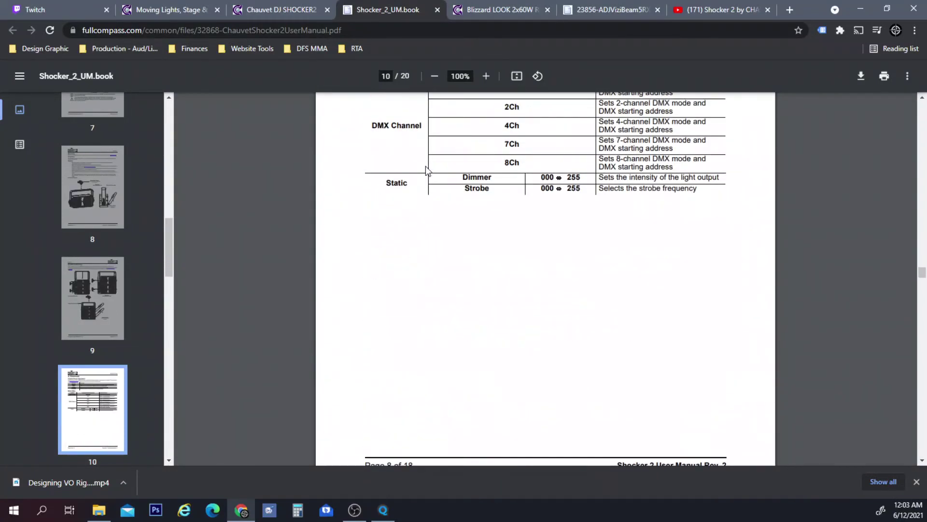
scroll(426, 166, up, 5)
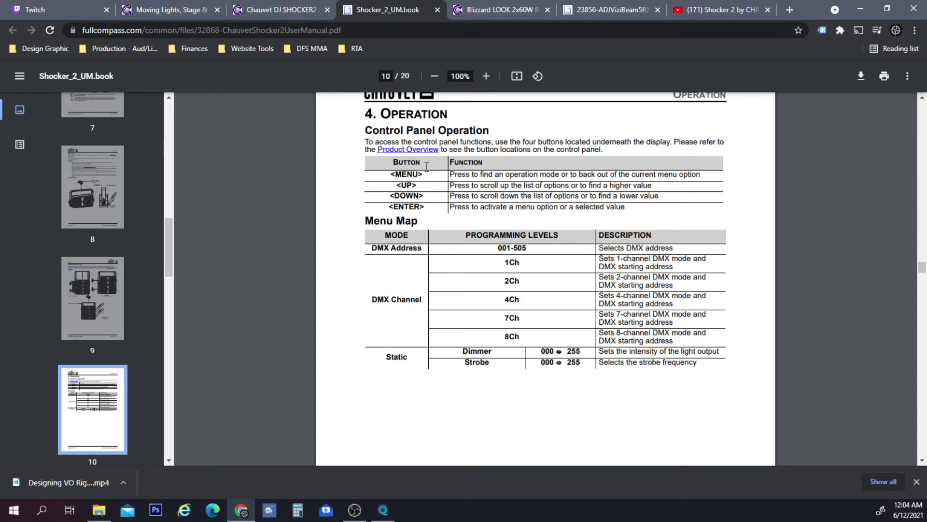
- Go through the rest of the Operation chapter to find the DMX Channel Assignments and Values section
scroll(512, 244, down, 10)
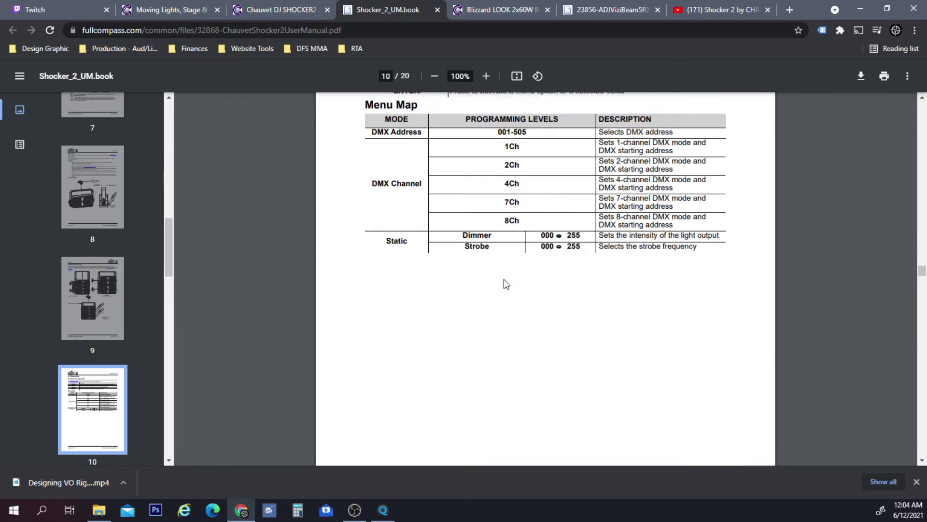
scroll(504, 267, down, 2)
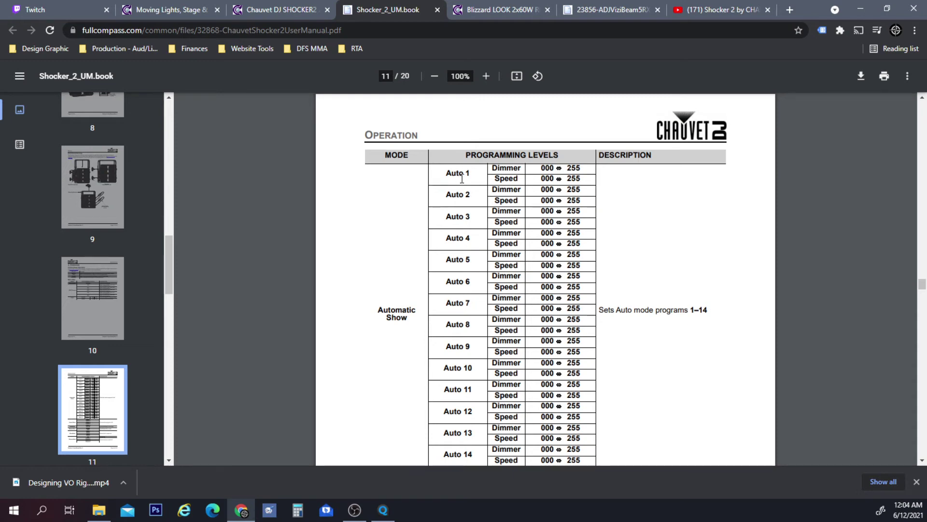
scroll(462, 179, down, 5)
scroll(462, 187, down, 5)
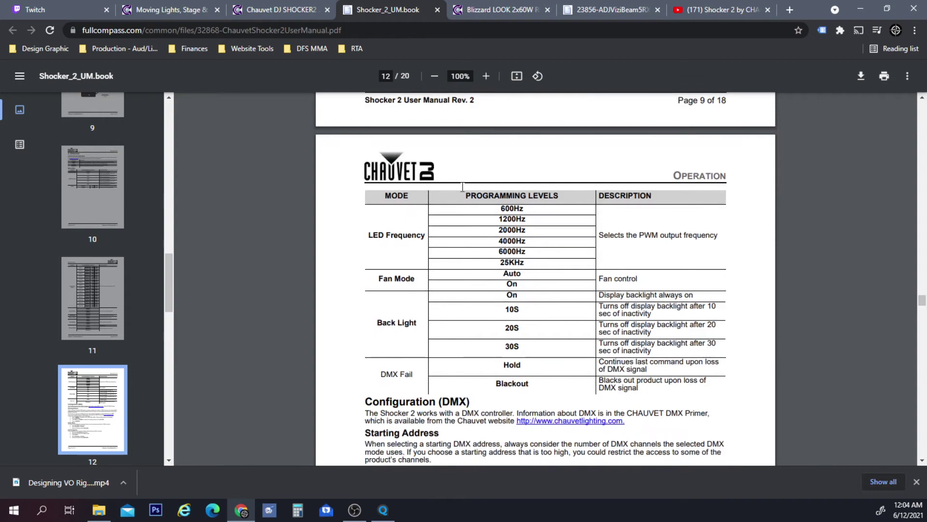
scroll(463, 187, down, 10)
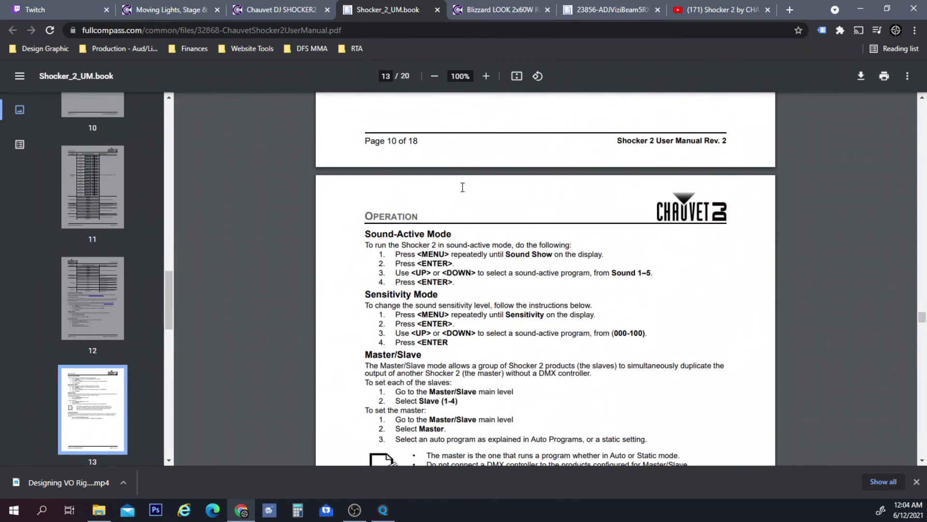
scroll(463, 187, down, 13)
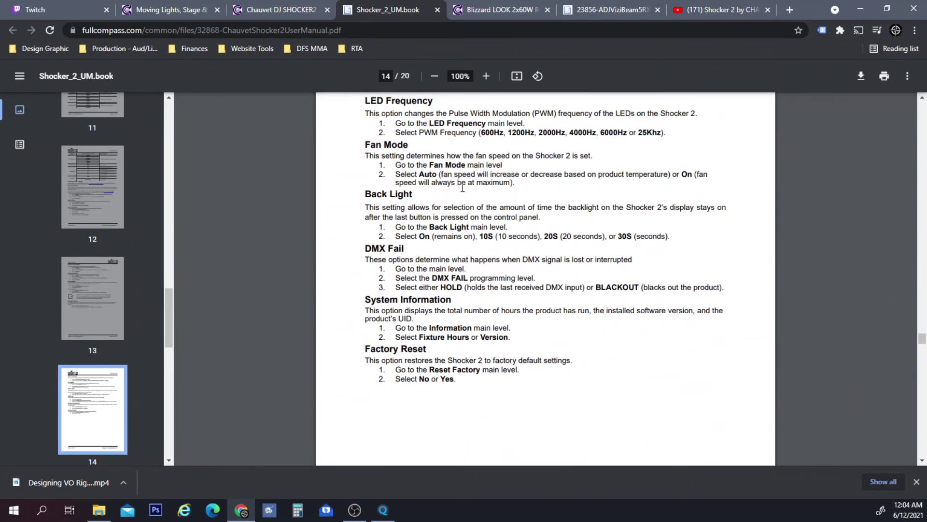
scroll(462, 188, down, 13)
scroll(462, 187, up, 2)
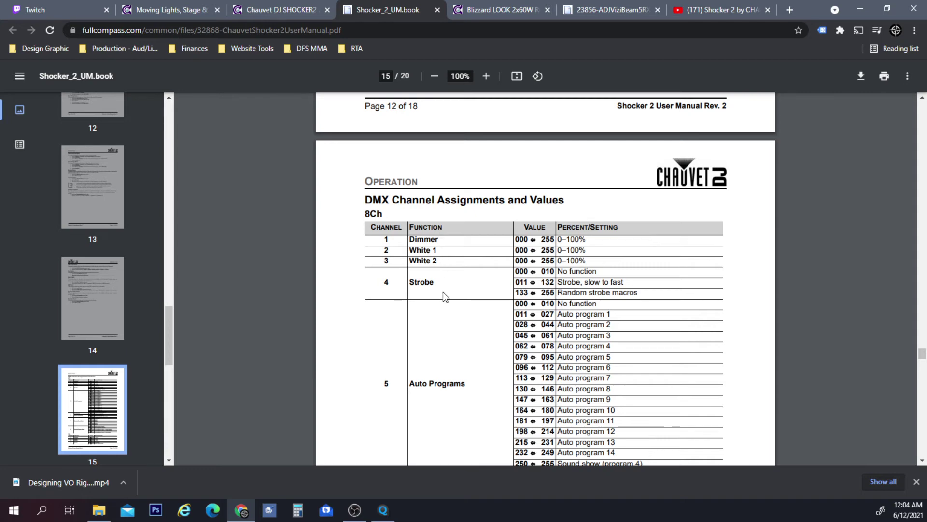
- Examine the channel functions of the 8Ch and 7Ch modes in the DMX assignment tables
scroll(486, 367, down, 2)
scroll(485, 367, down, 2)
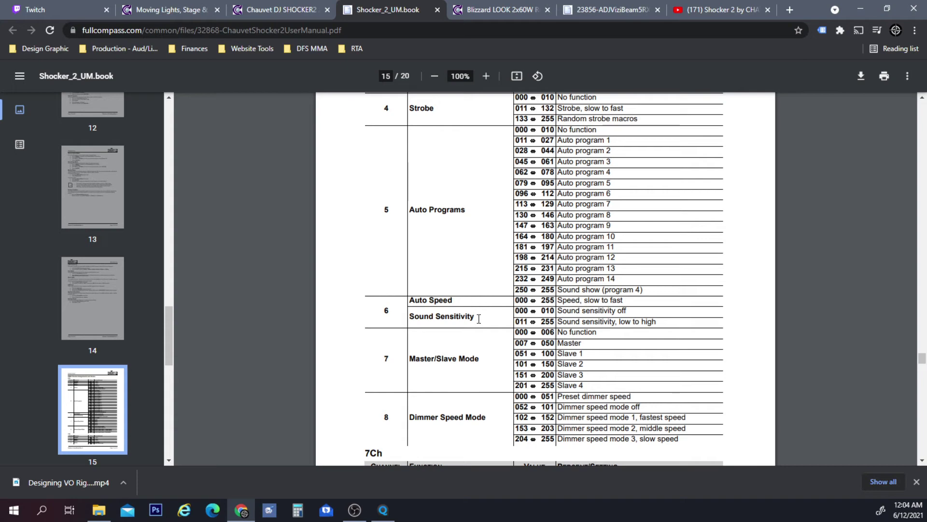
scroll(488, 363, down, 1)
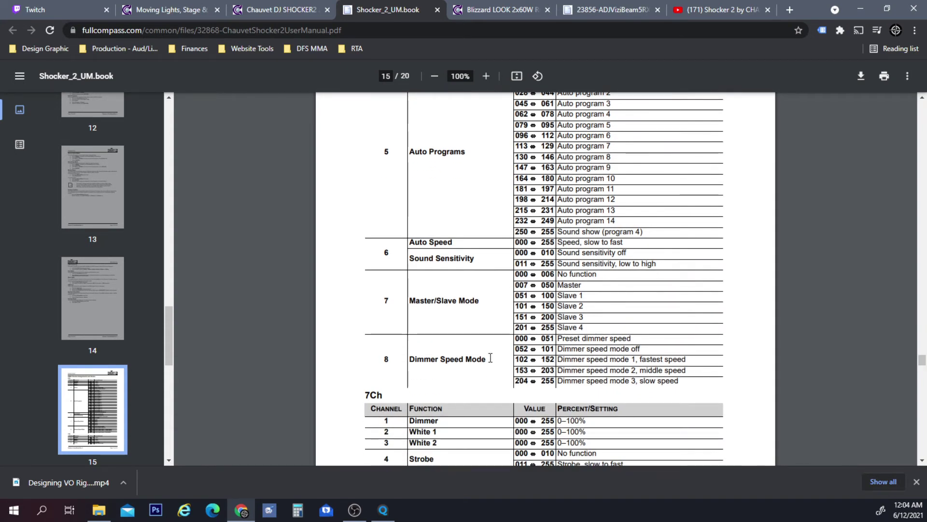
scroll(490, 357, down, 3)
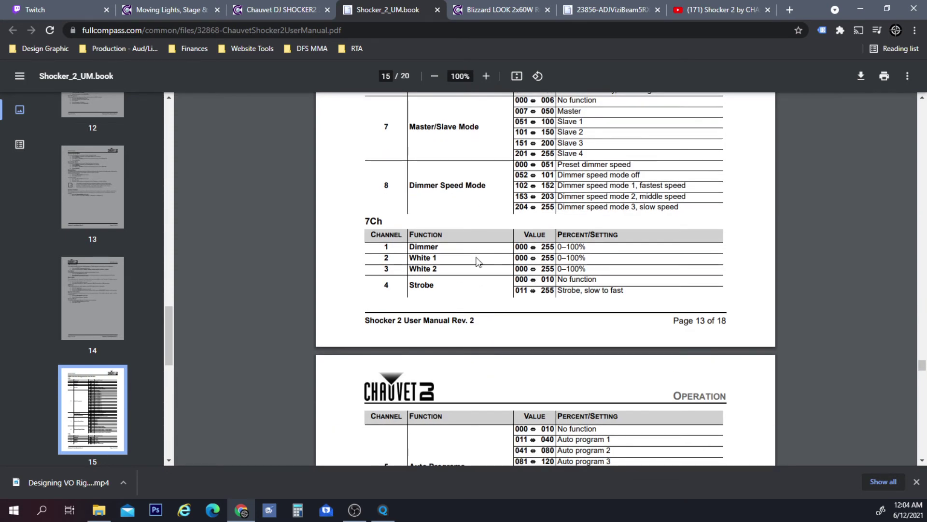
scroll(469, 309, down, 3)
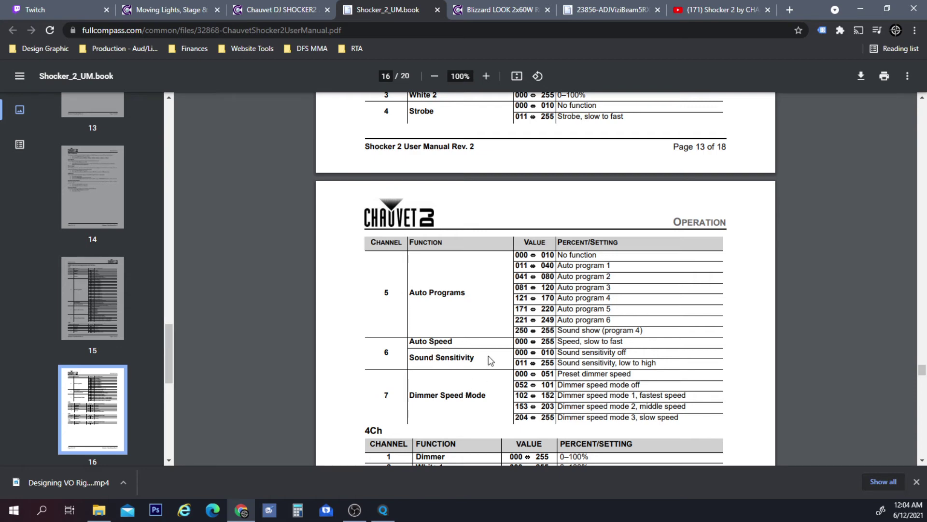
- Examine the channel functions of the 4Ch, 2Ch and 1Ch modes in the Shocker 2 DMX assignment tables
scroll(491, 360, down, 1)
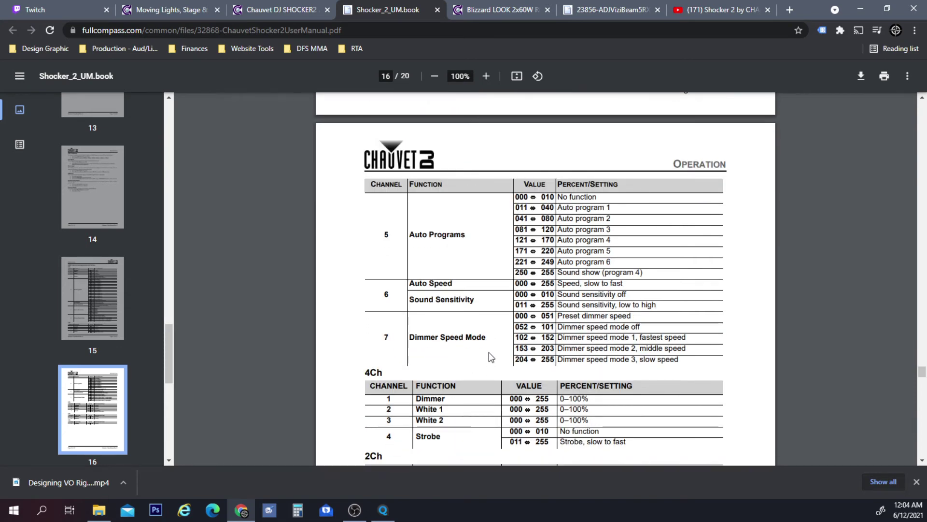
scroll(470, 408, down, 1)
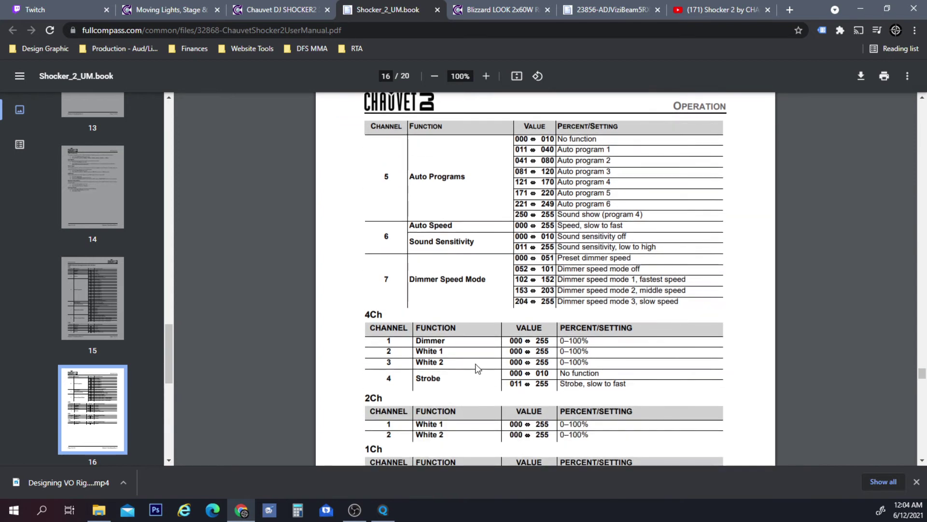
scroll(477, 368, down, 1)
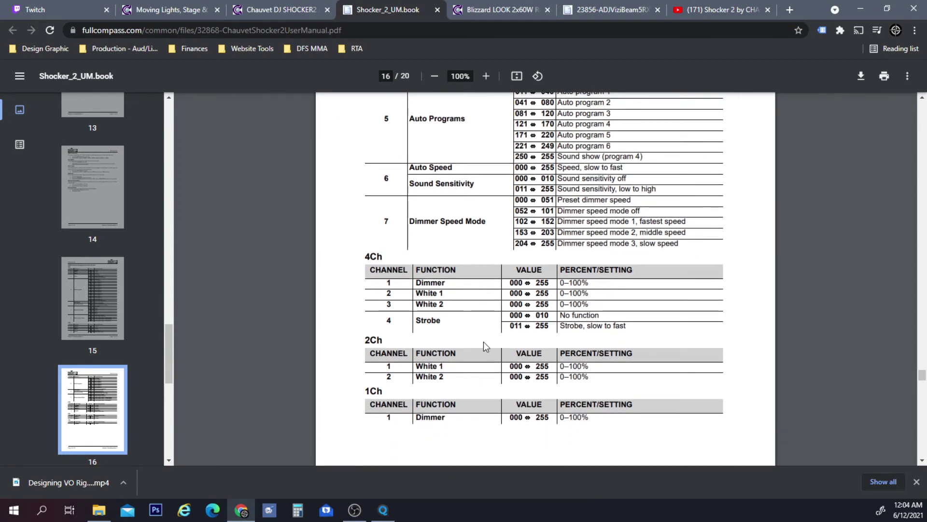
scroll(483, 341, up, 1)
scroll(483, 341, up, 3)
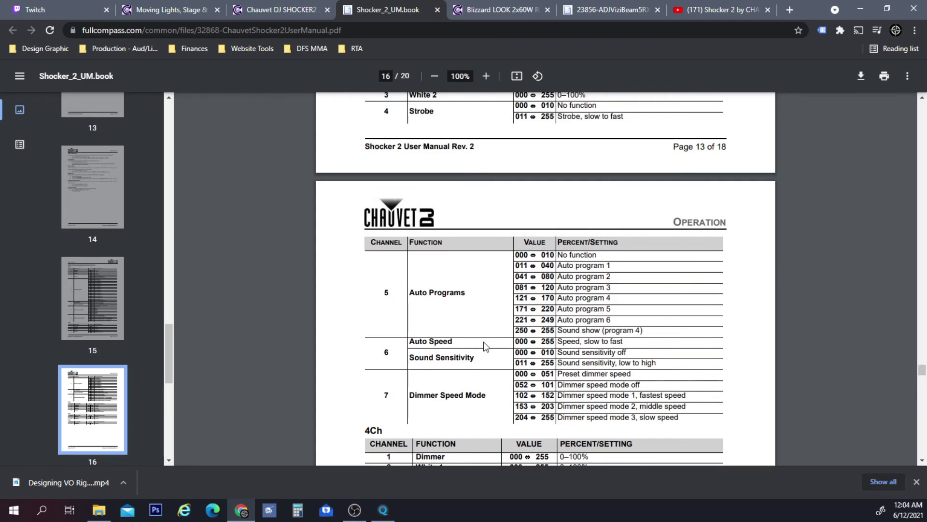
scroll(483, 341, up, 2)
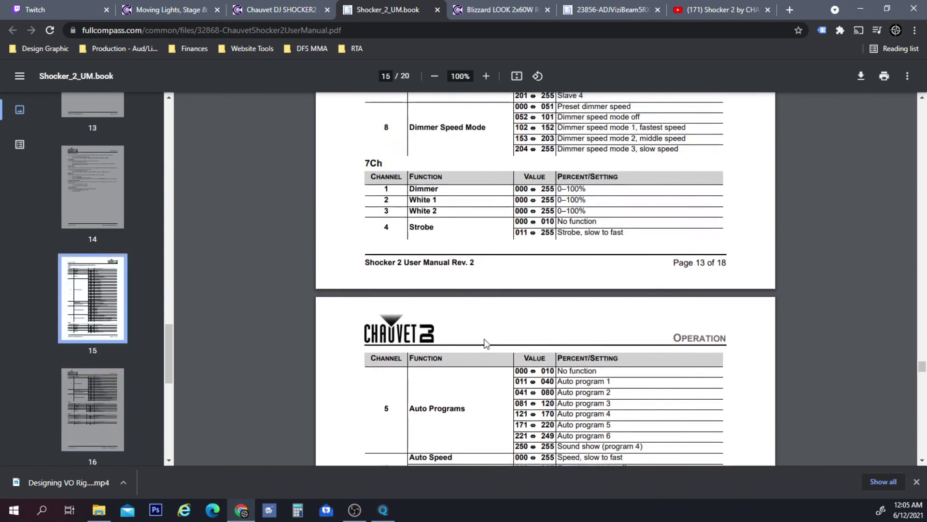
- Go back over the 8Ch and 7Ch tables to compare their strobe, auto program and master/slave channels
scroll(485, 342, up, 8)
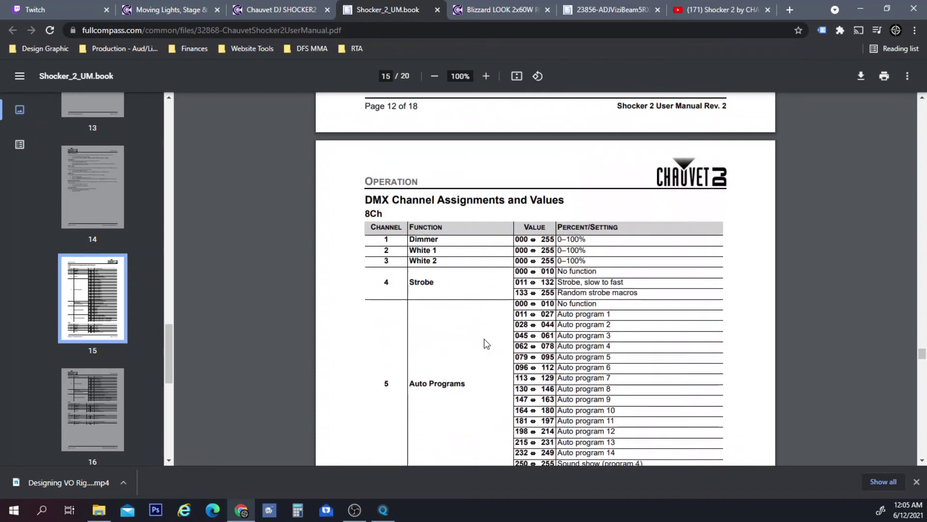
scroll(485, 342, down, 1)
scroll(485, 340, down, 4)
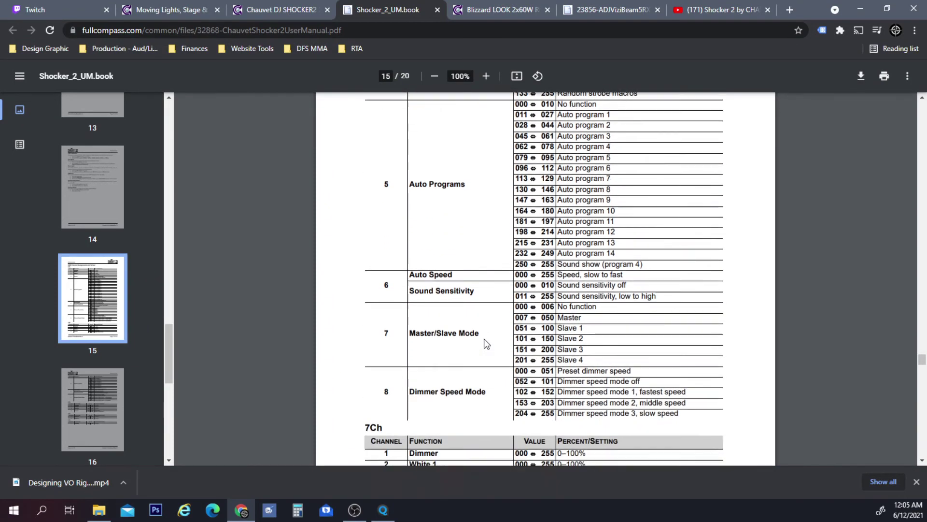
scroll(484, 343, down, 3)
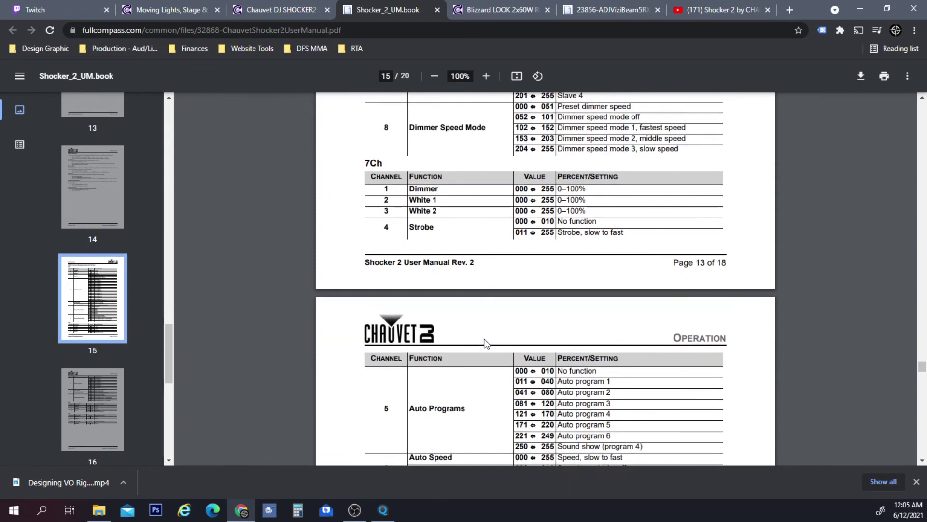
scroll(484, 342, down, 1)
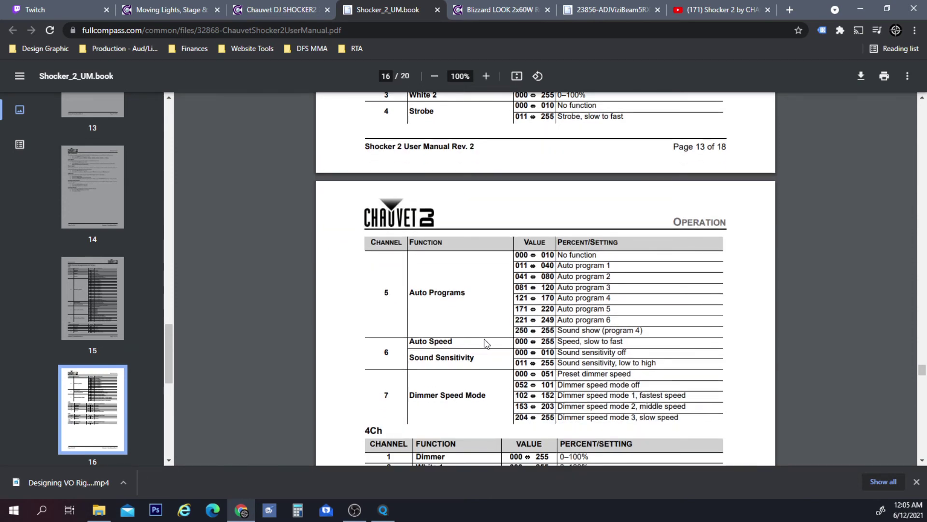
scroll(485, 343, up, 2)
scroll(485, 343, up, 2)
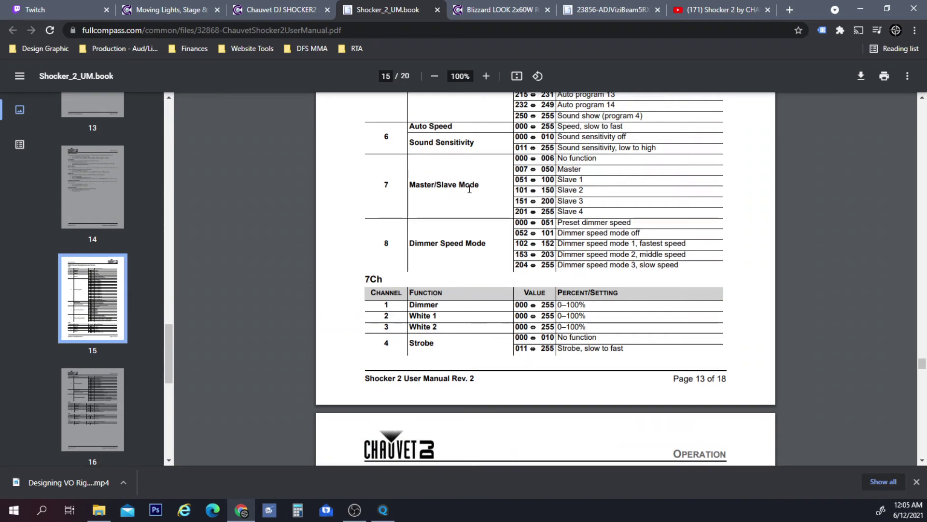
scroll(462, 195, up, 6)
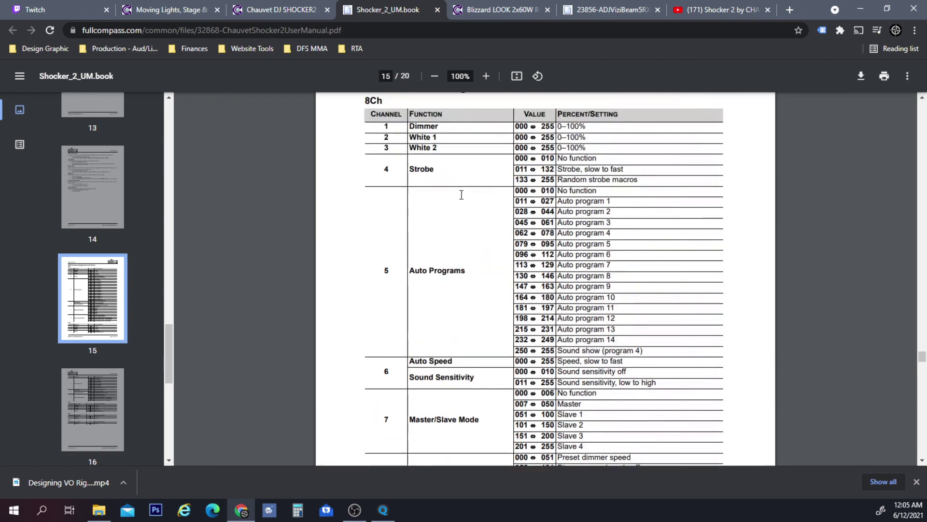
scroll(461, 200, up, 2)
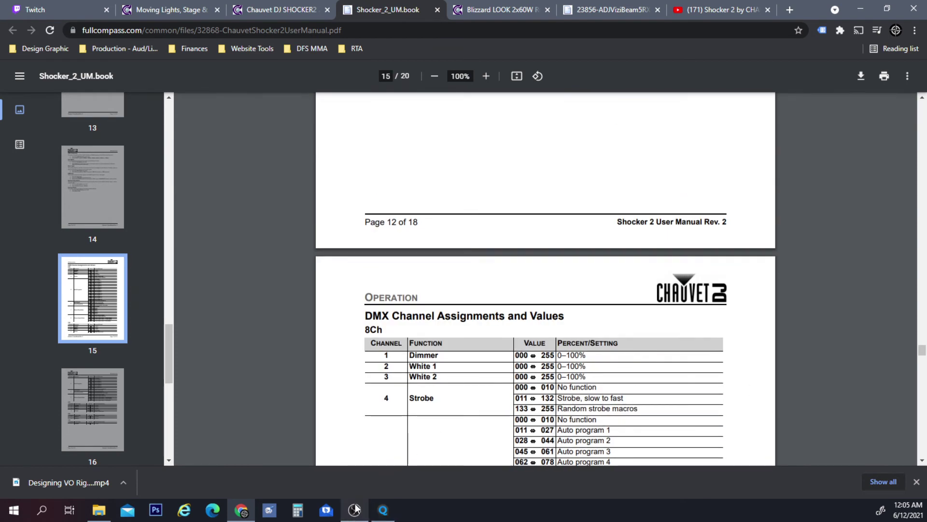
- Switch to MagicQ, choose the 8ch mode for the Chauvet Shocker2 and patch 5 heads
click(383, 509)
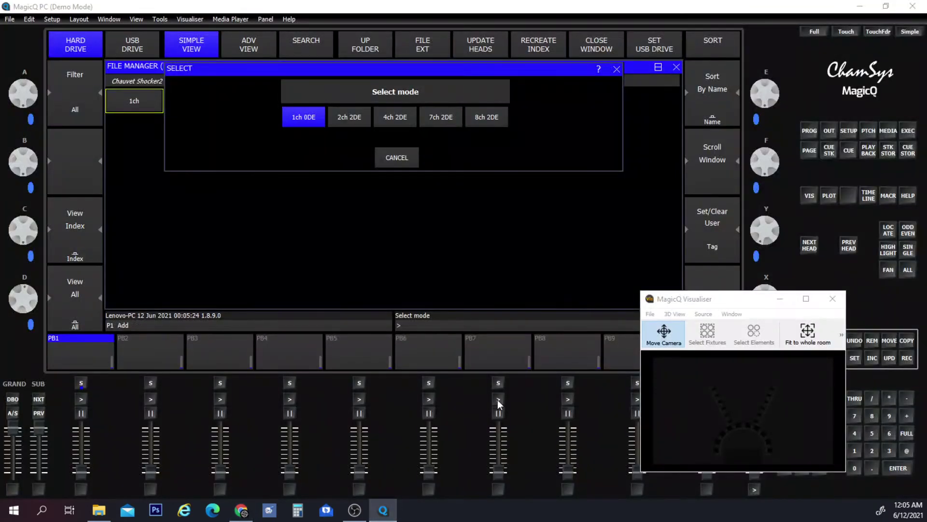
click(495, 118)
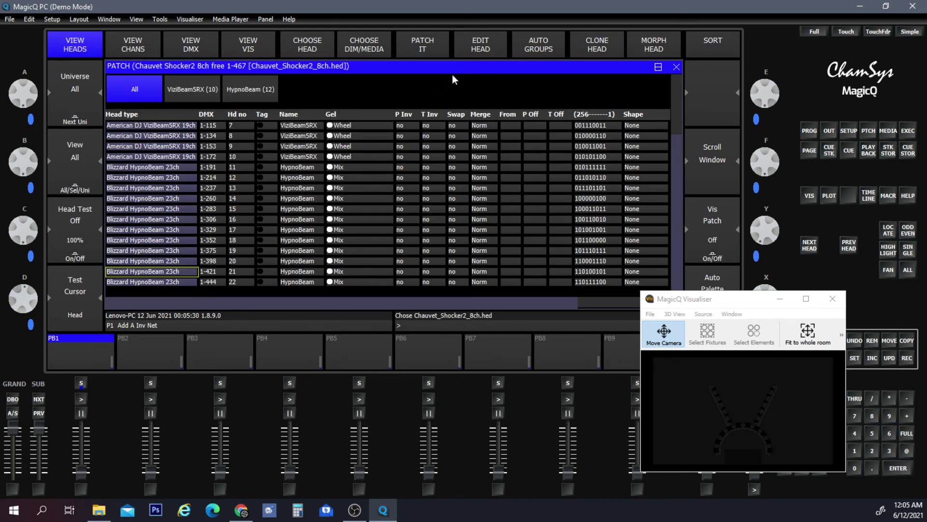
click(425, 45)
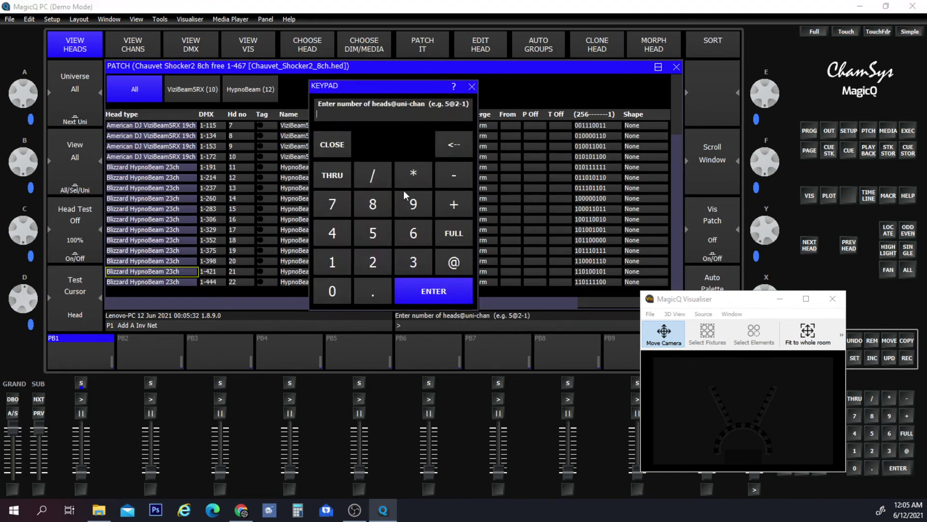
click(379, 232)
click(417, 288)
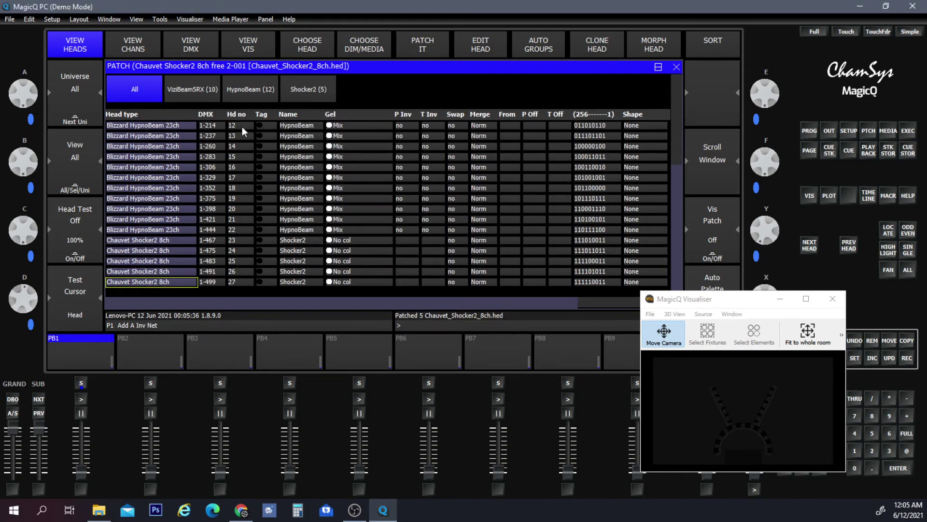
scroll(242, 126, up, 13)
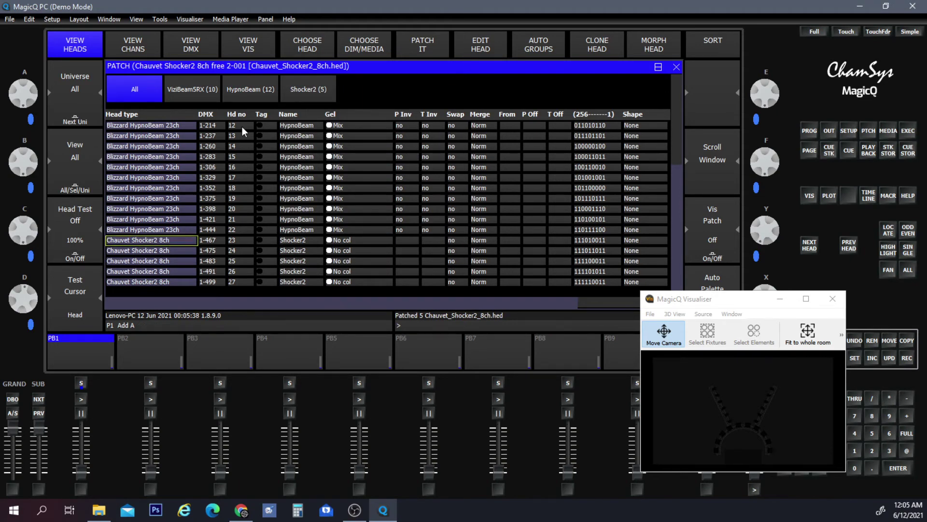
scroll(242, 127, up, 13)
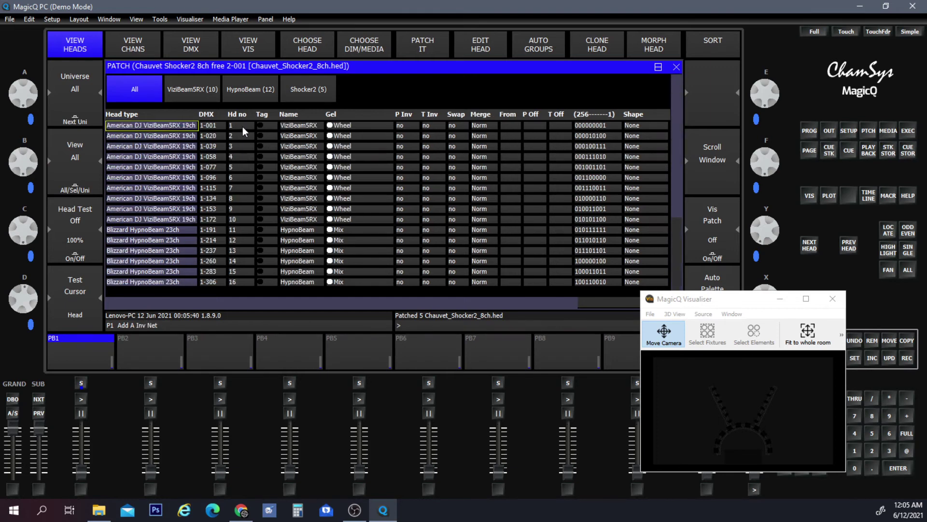
scroll(243, 127, down, 20)
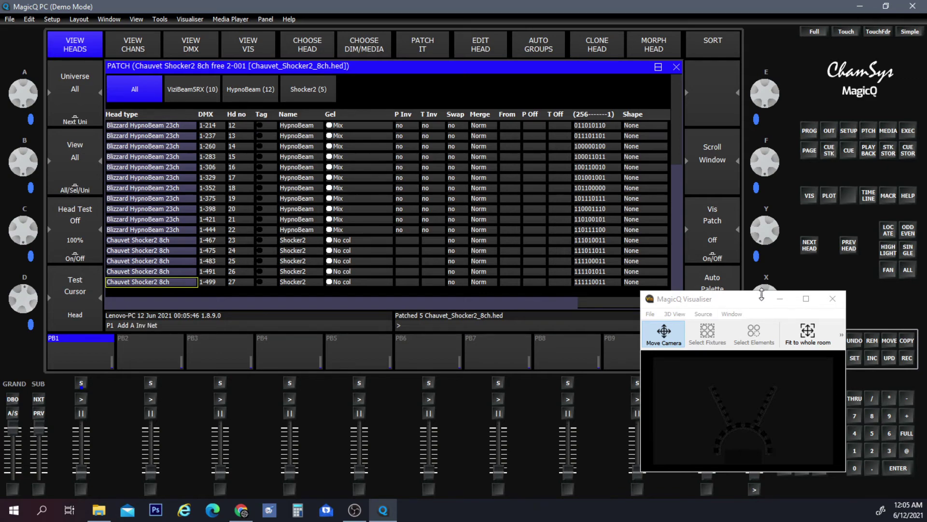
- Open the group and palette layout, select the Shocker2 group and locate its heads
drag(750, 297, 628, 227)
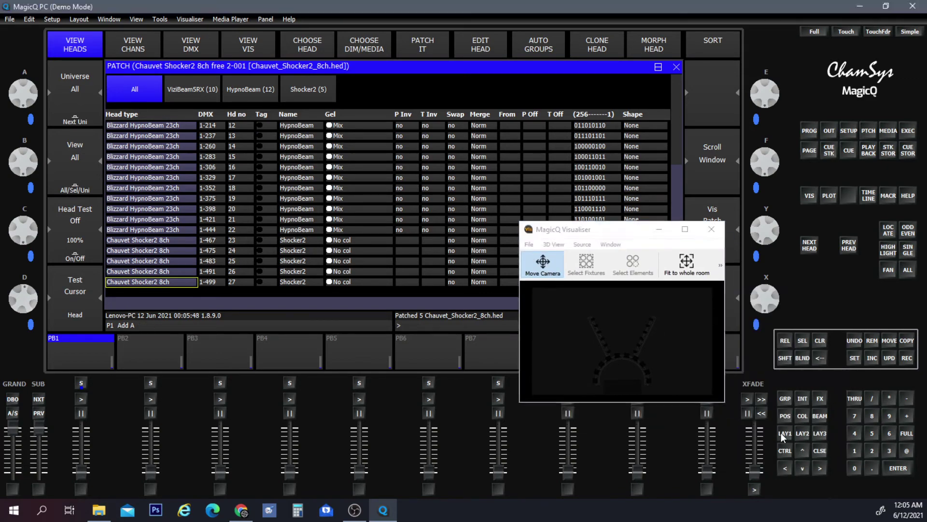
click(783, 432)
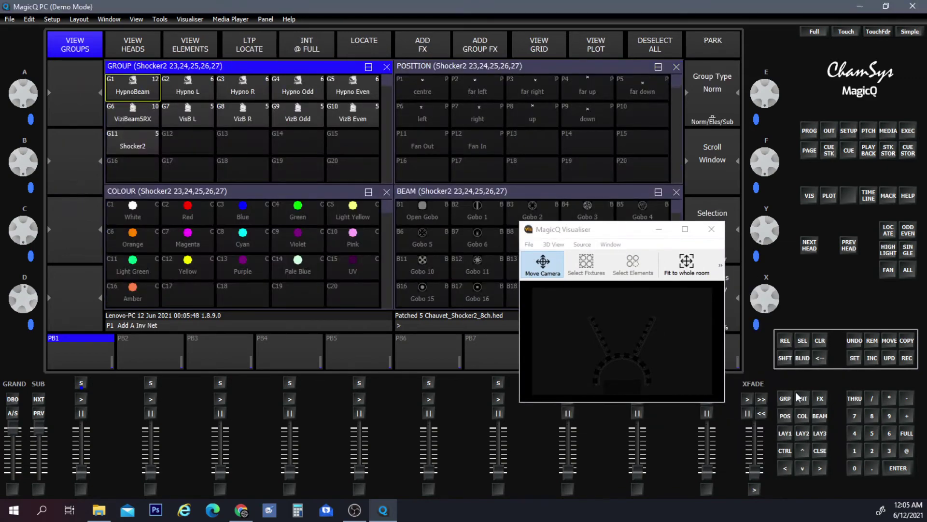
click(127, 144)
click(378, 39)
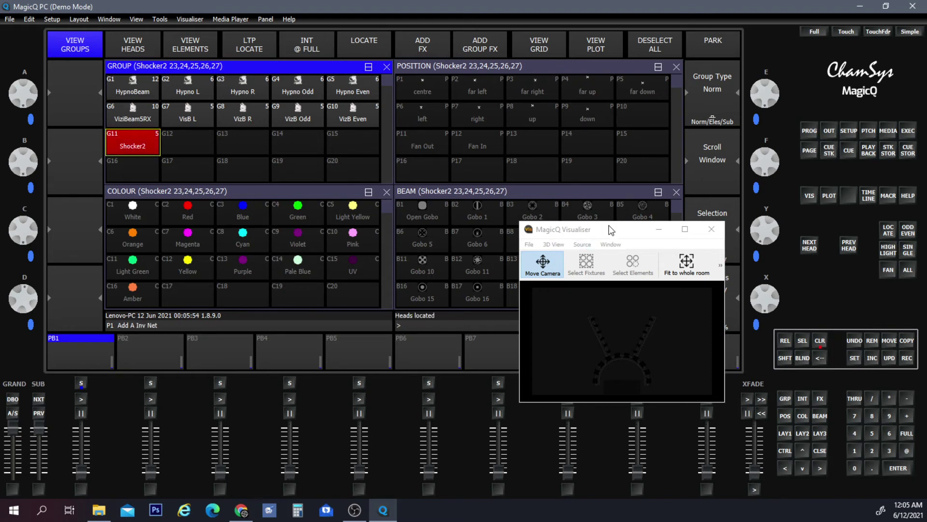
- Show the selected Shocker2 heads in the patch's visualiser settings and raise their Y position to 4.00
drag(611, 229, 599, 191)
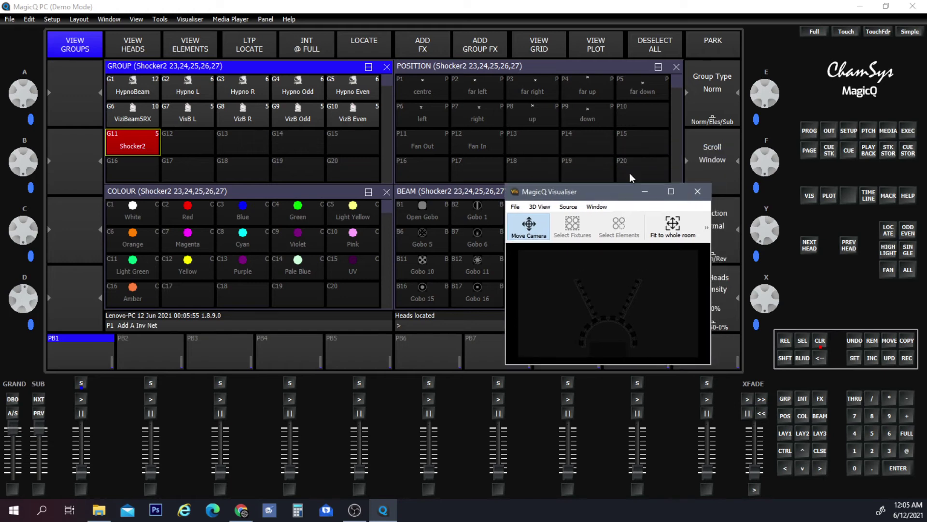
click(874, 133)
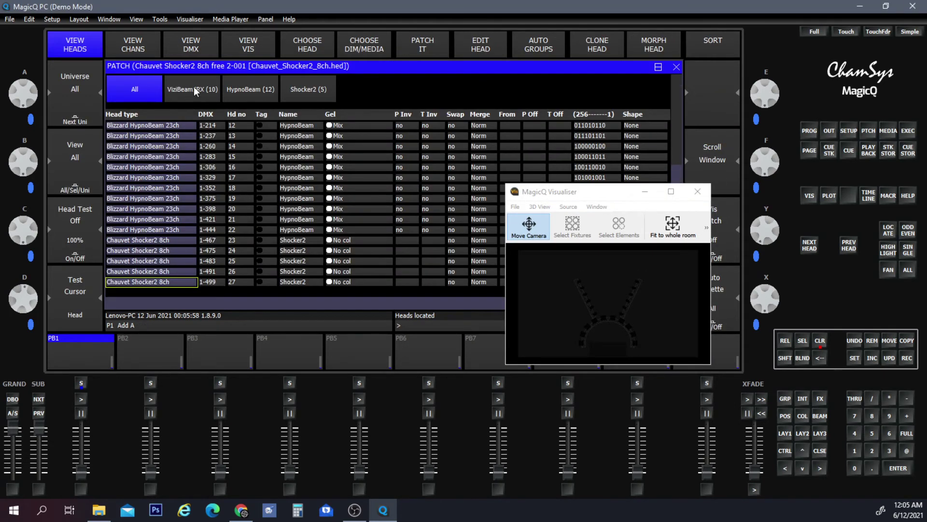
click(252, 48)
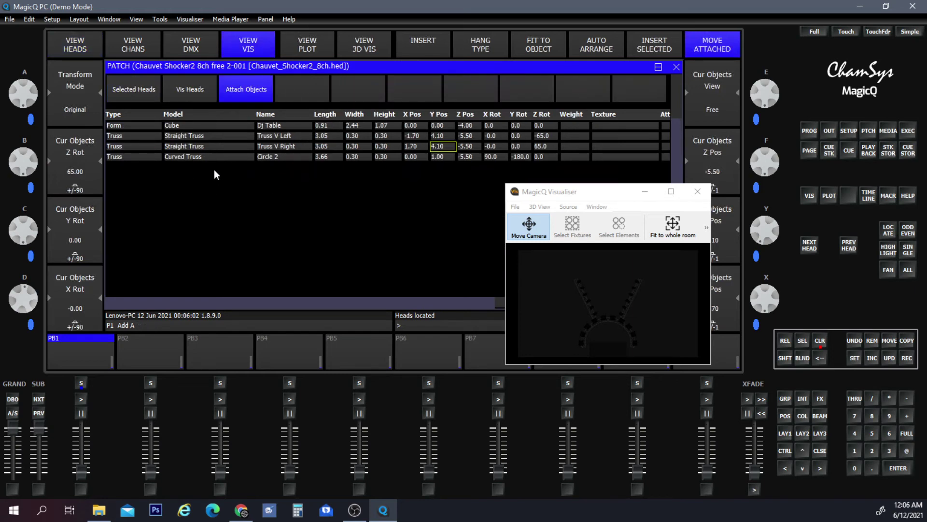
click(135, 82)
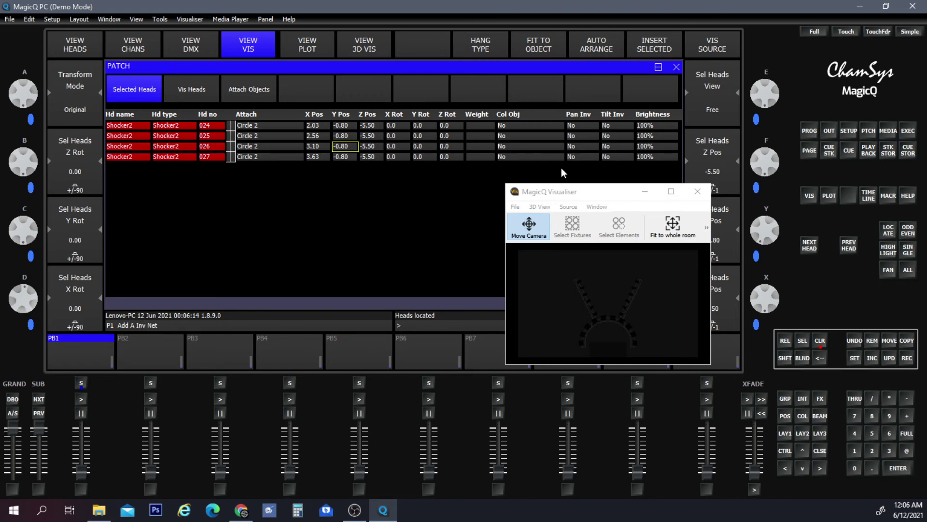
drag(578, 191, 294, 196)
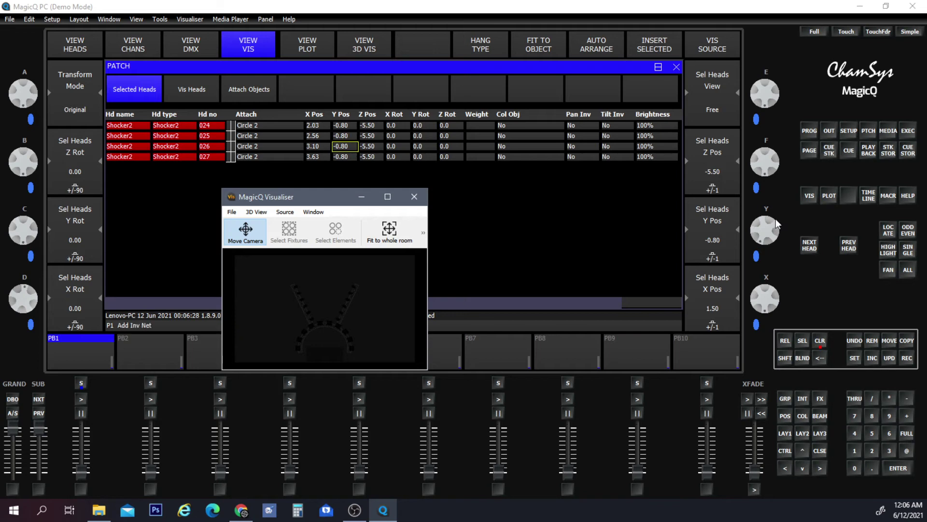
drag(773, 224, 772, 249)
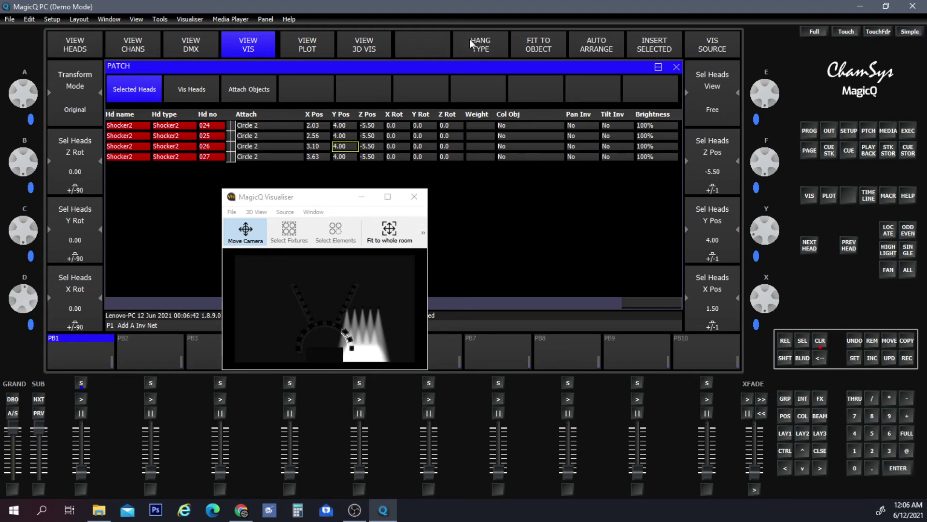
- Enlarge the Visualiser to inspect where the Shocker2 heads sit relative to the trusses, and restore its small window
click(388, 196)
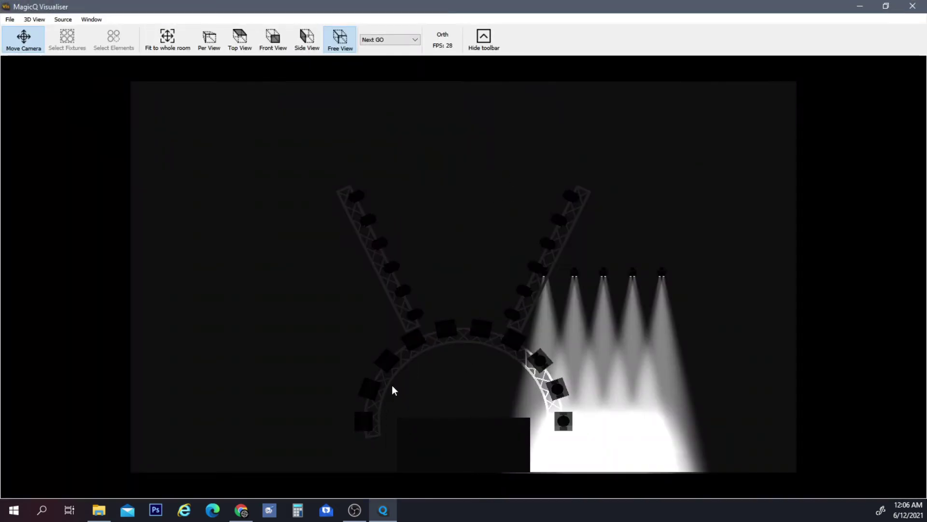
drag(536, 421, 532, 399)
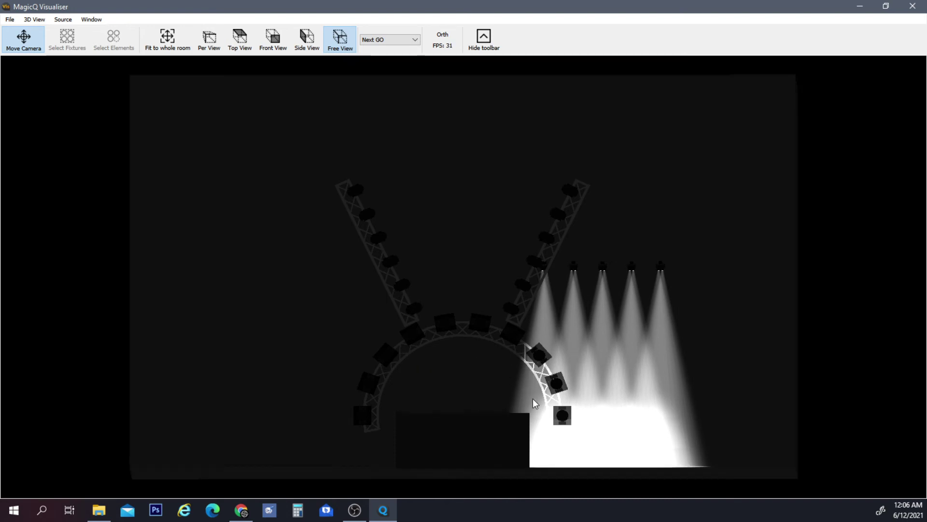
click(886, 6)
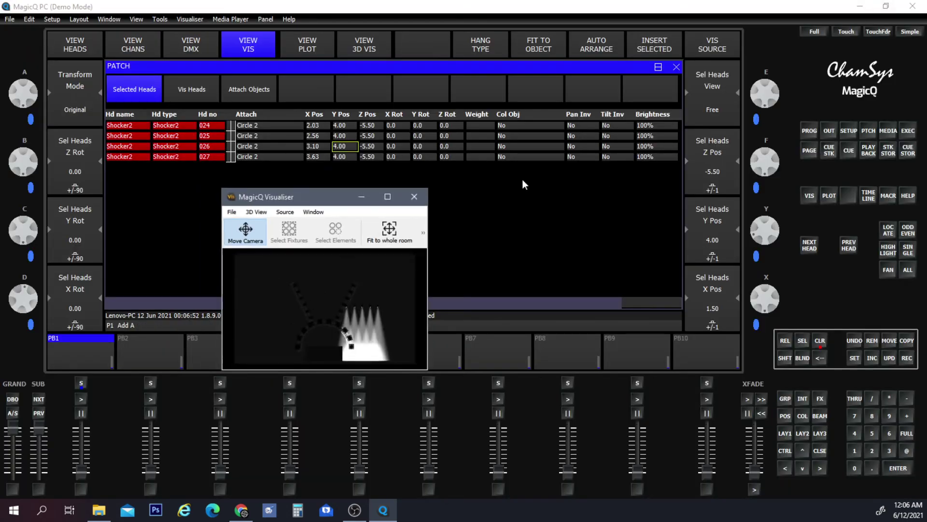
drag(320, 196, 374, 237)
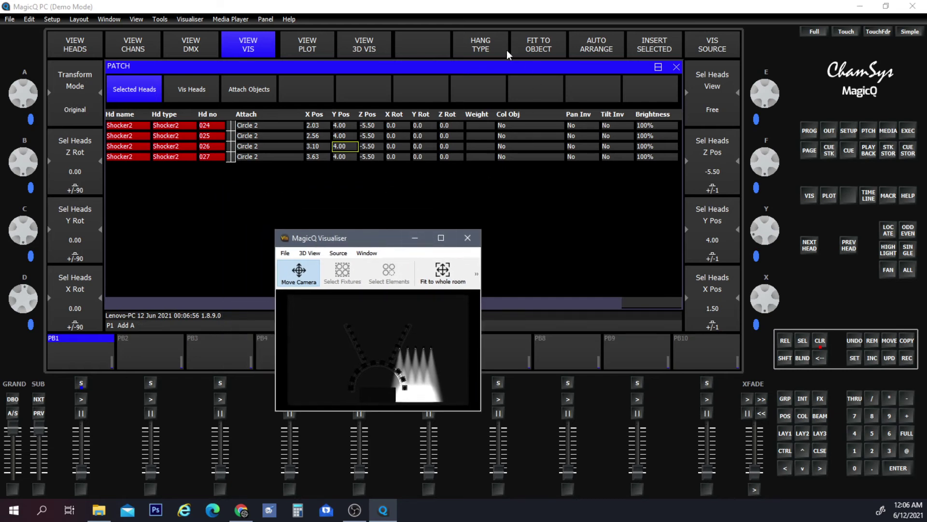
- Set the hang type of the selected Shocker2 heads to Bottom front and fit them to the Circle 2 truss
click(486, 46)
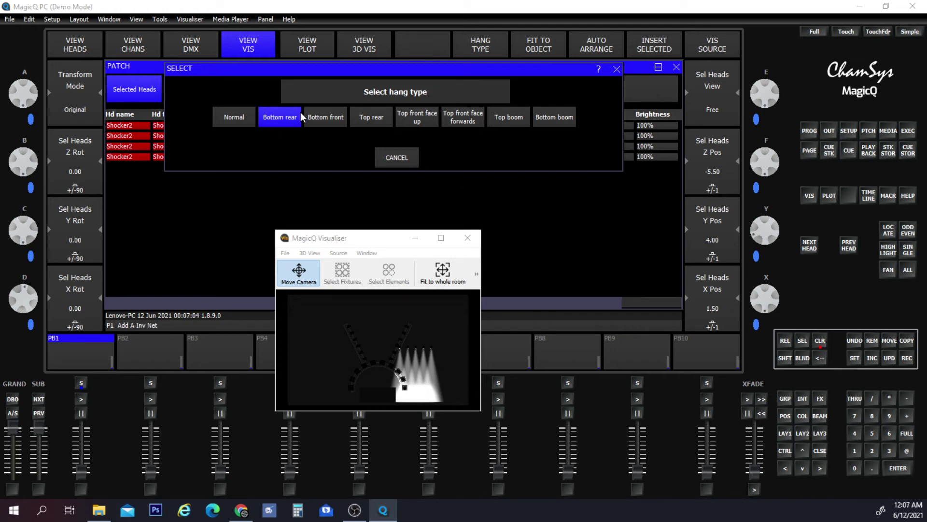
click(314, 120)
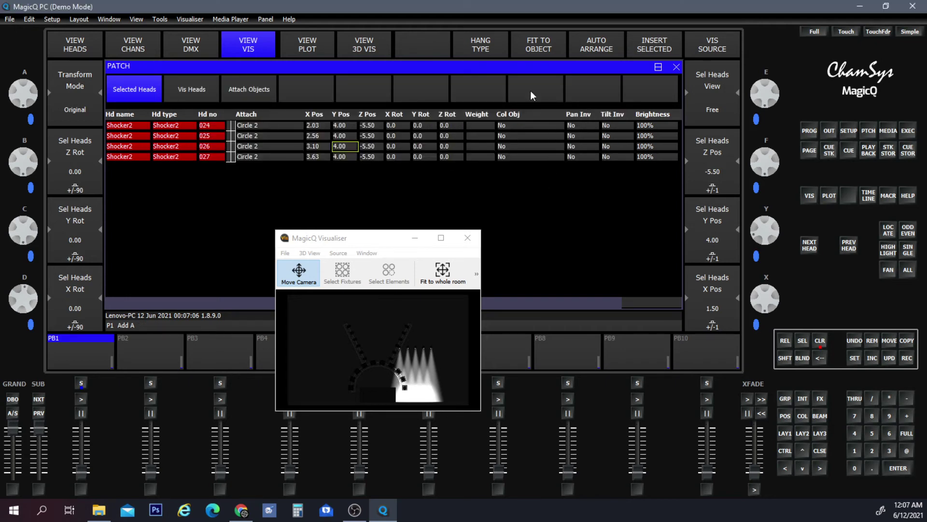
click(531, 45)
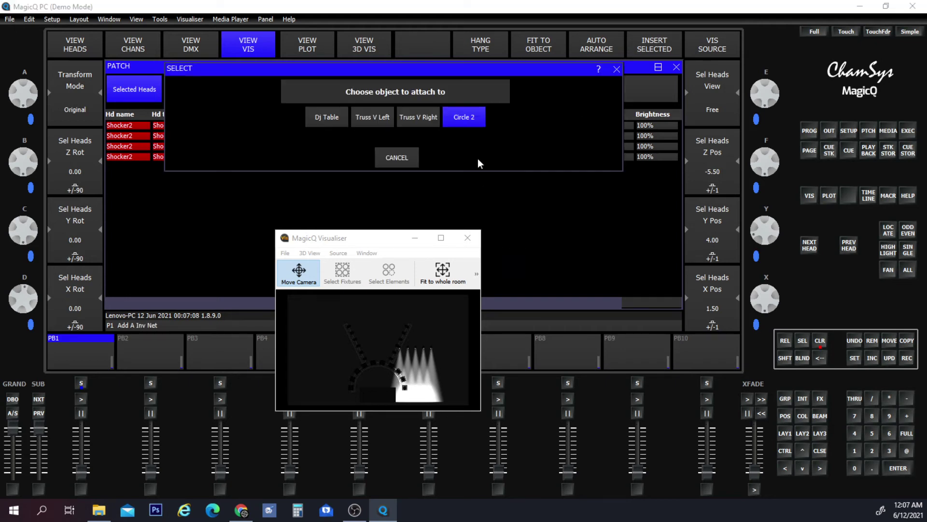
click(469, 121)
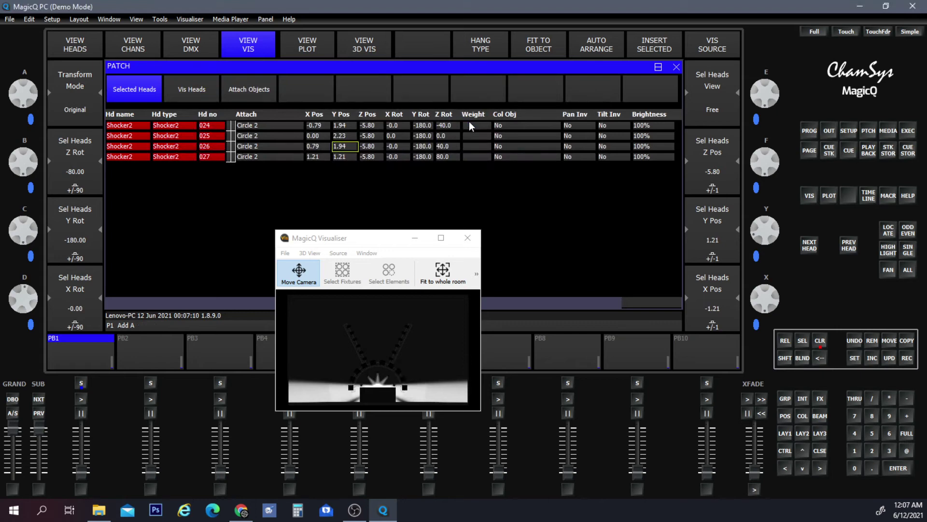
- Enlarge the Visualiser to examine how the Shocker2 heads sit around Circle 2, and restore its small window
click(441, 238)
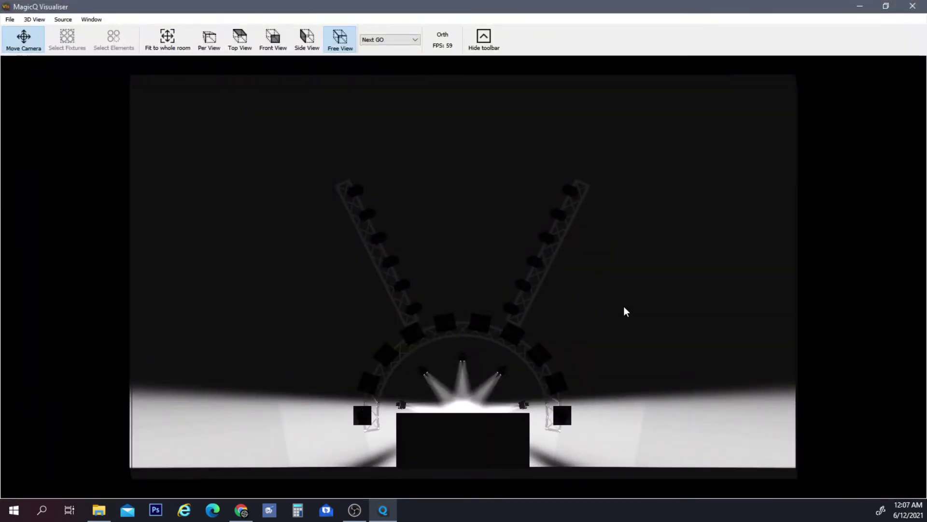
drag(625, 314, 630, 340)
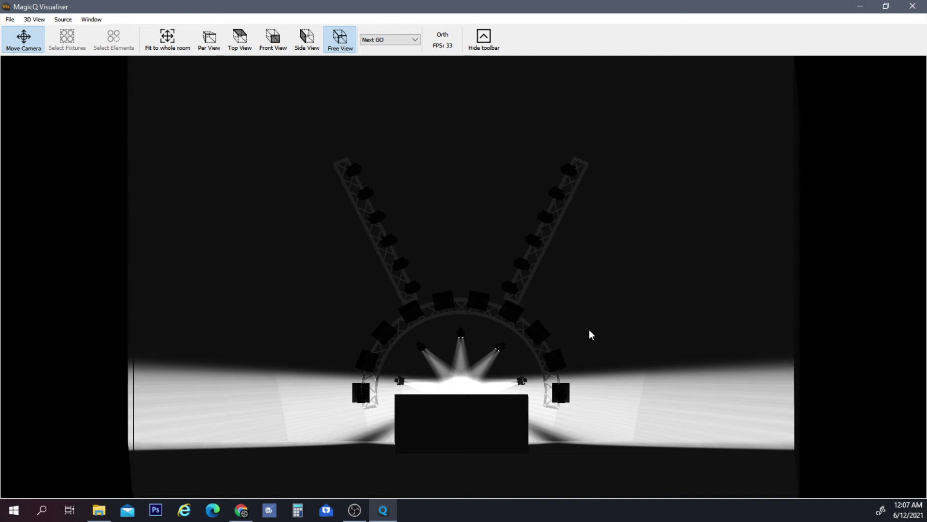
scroll(590, 330, up, 10)
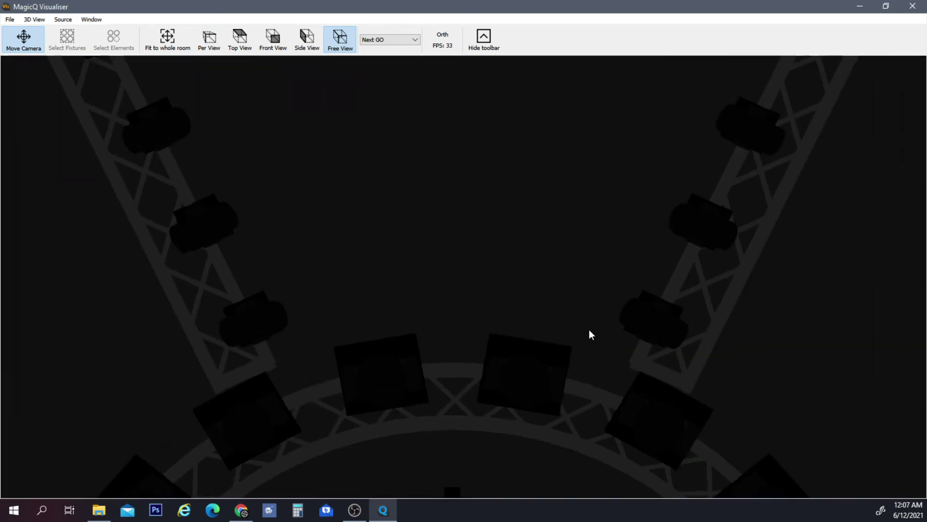
drag(536, 300, 509, 420)
drag(507, 377, 436, 198)
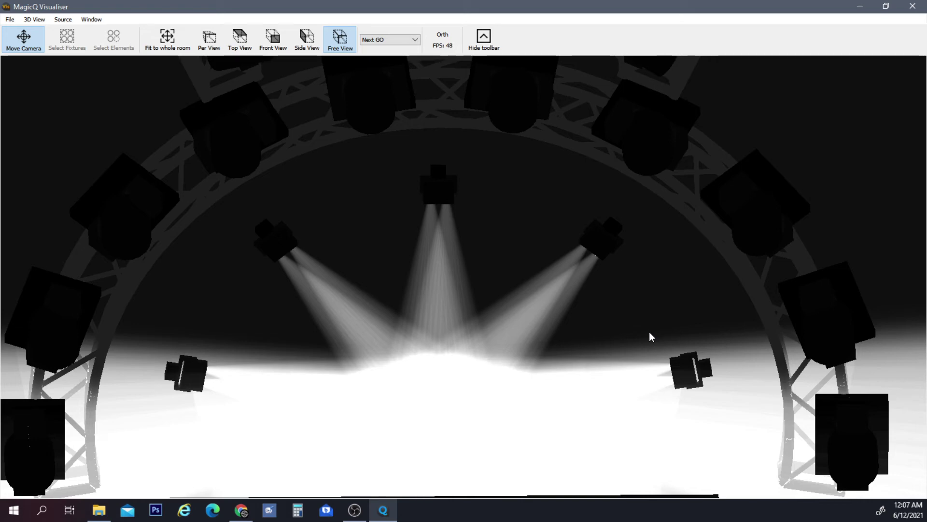
click(886, 6)
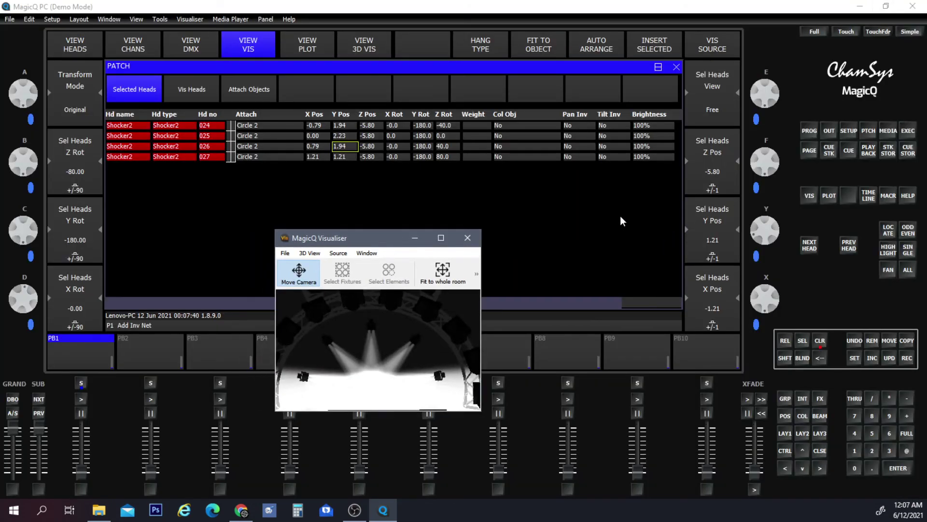
- Clear the head selection and insert a new Truss object in the patch's attach objects
click(819, 341)
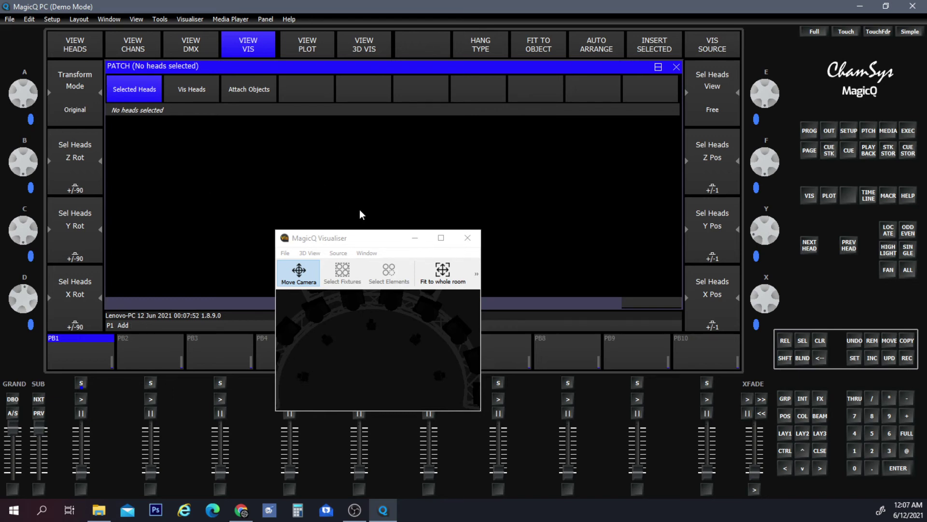
click(233, 95)
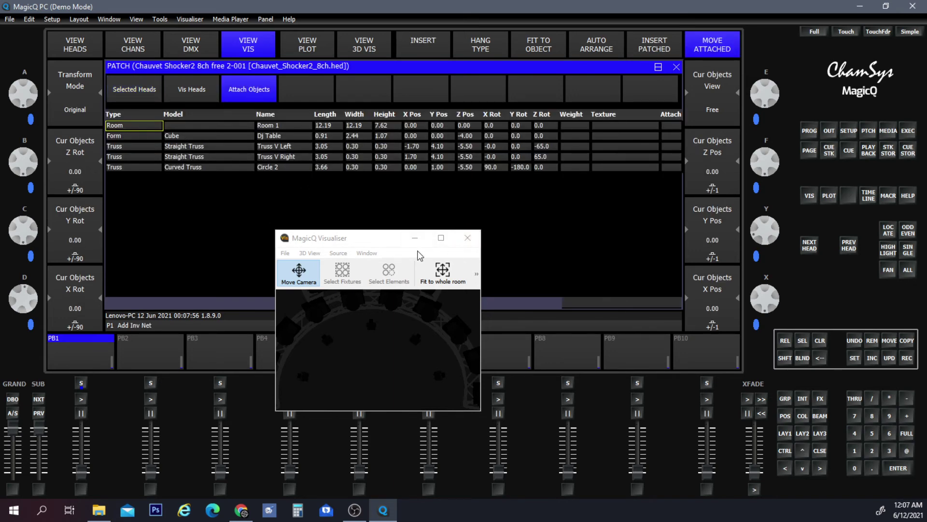
drag(385, 243, 483, 321)
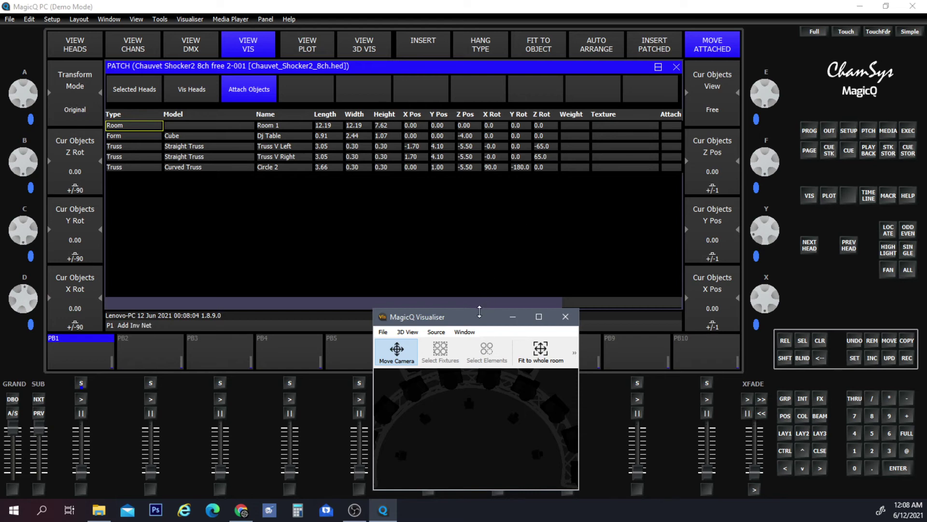
drag(479, 322, 474, 268)
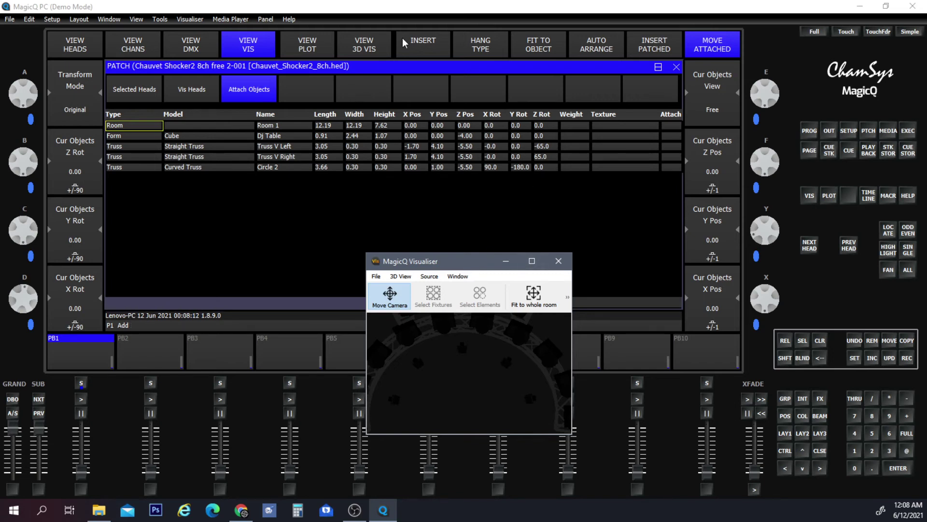
click(418, 54)
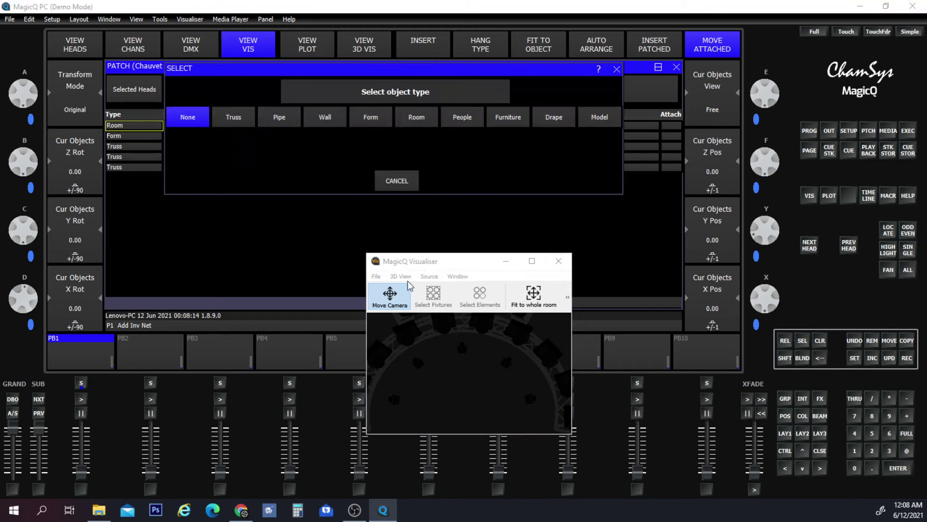
click(244, 123)
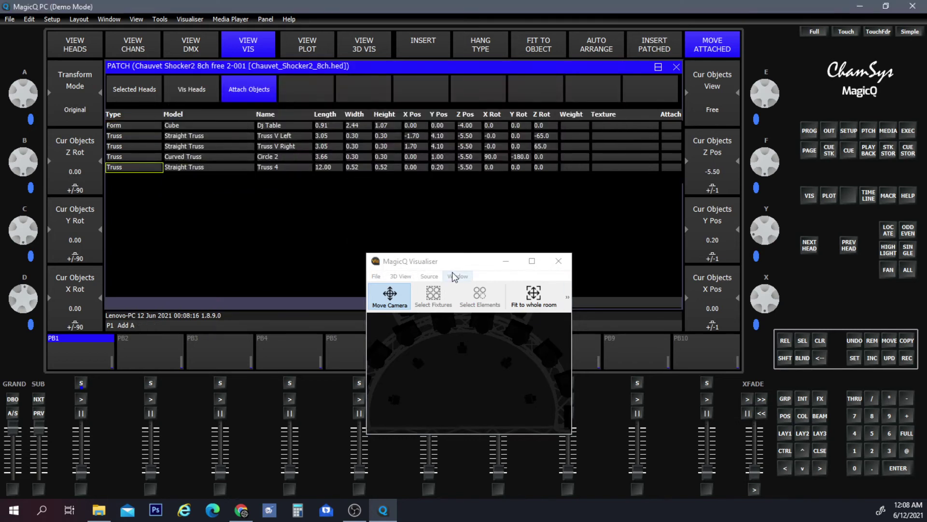
- Rename the new truss object as Circle 1
click(281, 168)
click(280, 168)
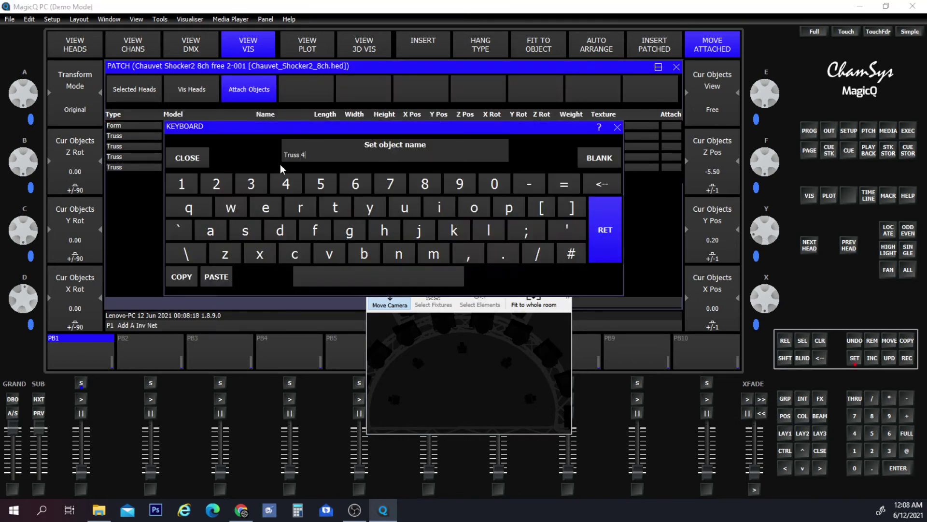
key(BackSpace)
key(BackSpace)
key(BackSpace)
key(BackSpace)
key(BackSpace)
key(BackSpace)
key(shift)
text(Cr)
text(i)
text(cle 1)
key(Return)
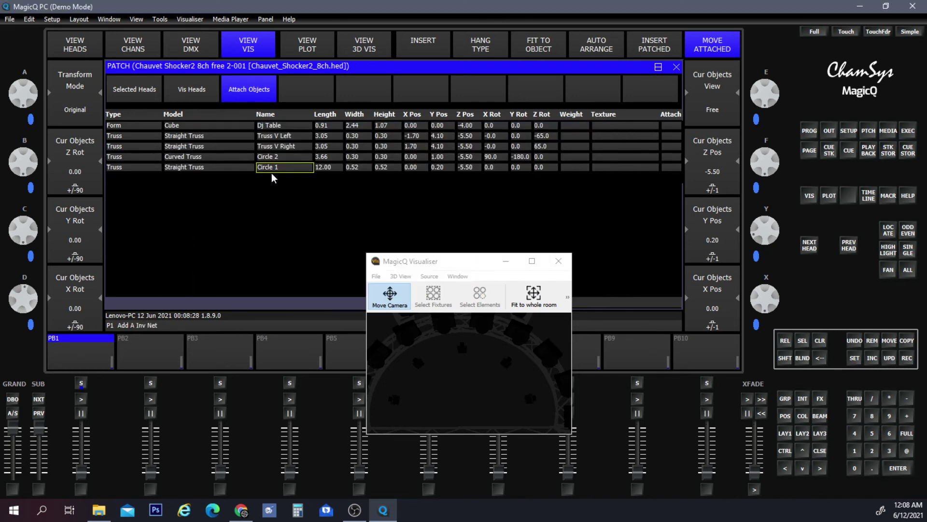
- Change Circle 1's model to Curved Truss and set its length to 3.66
click(188, 166)
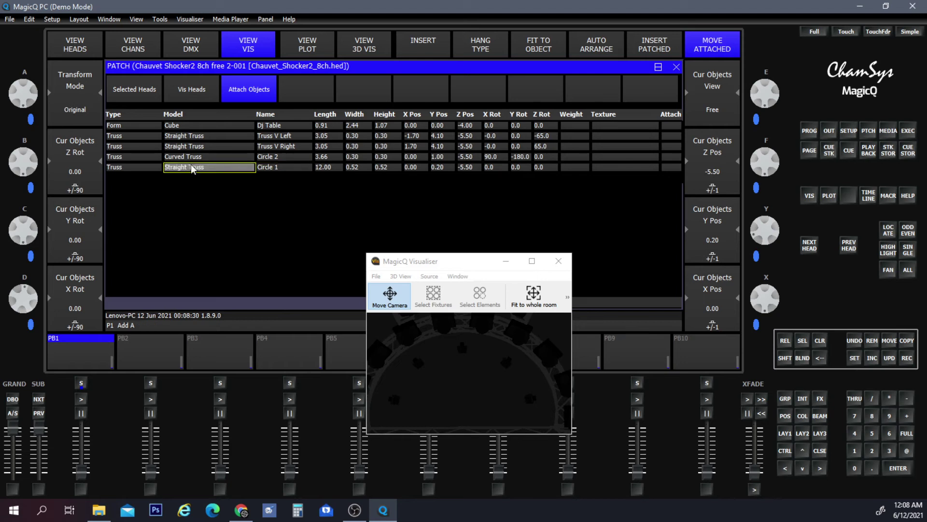
click(382, 119)
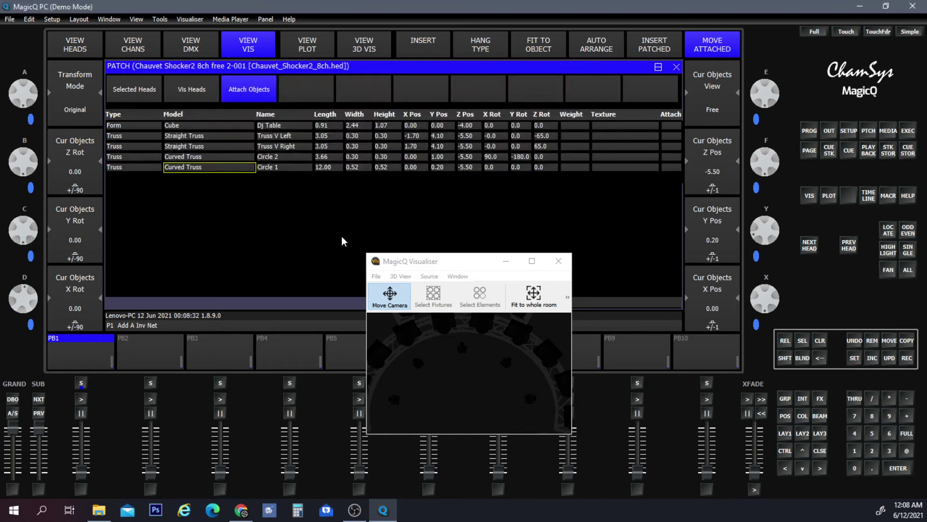
drag(460, 264, 512, 248)
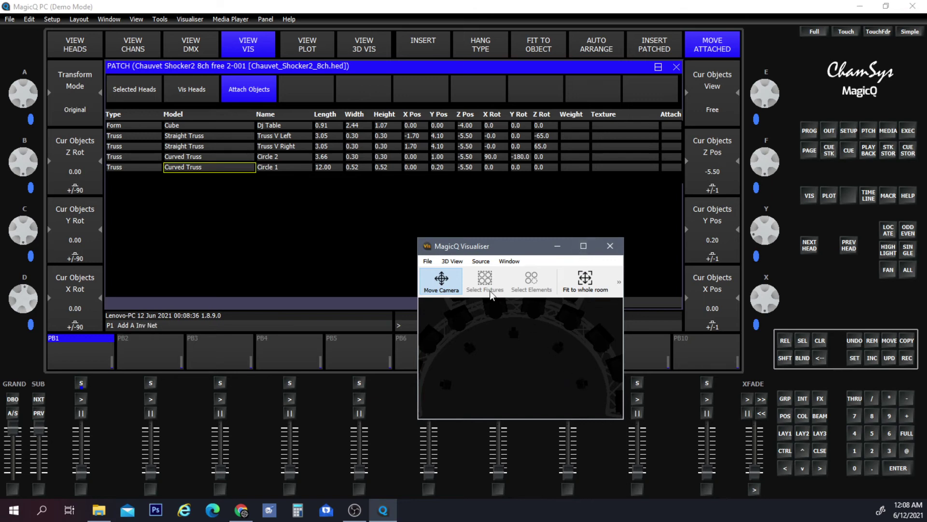
click(576, 285)
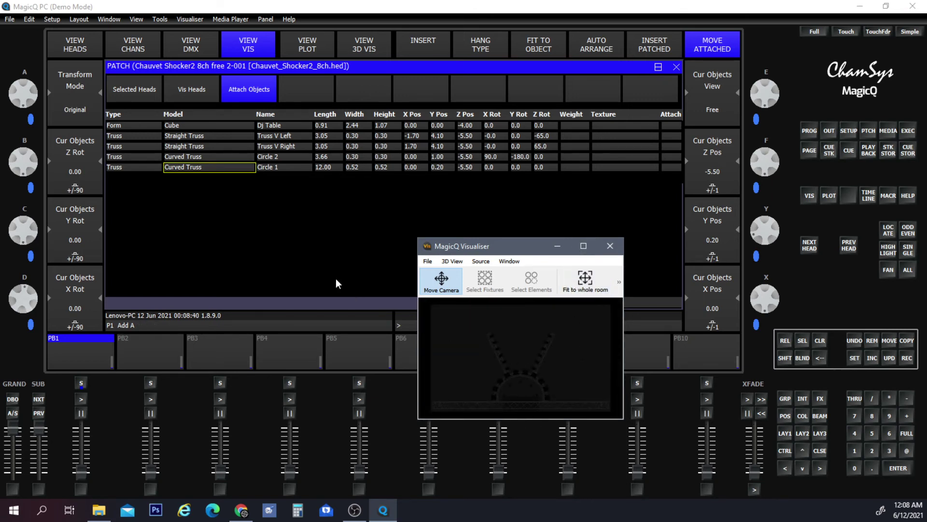
click(332, 167)
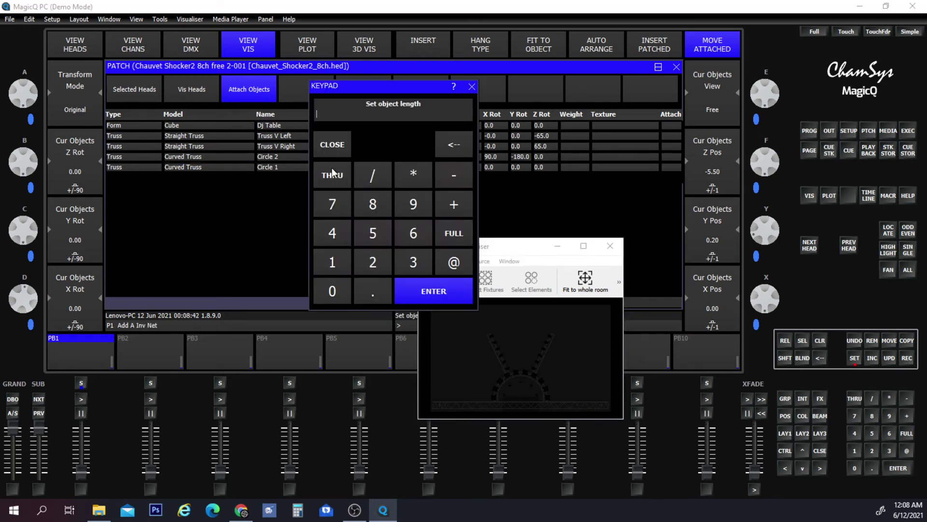
click(414, 264)
click(373, 291)
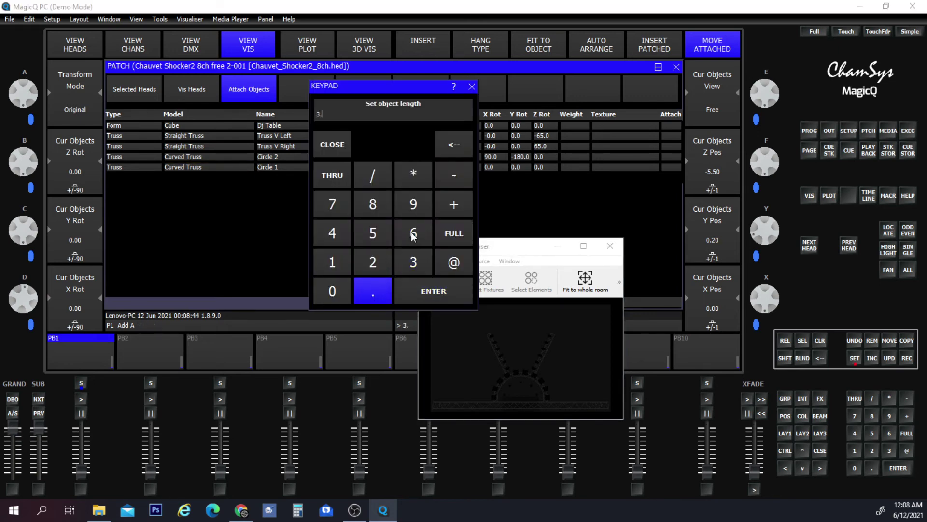
click(413, 233)
click(413, 233)
click(425, 292)
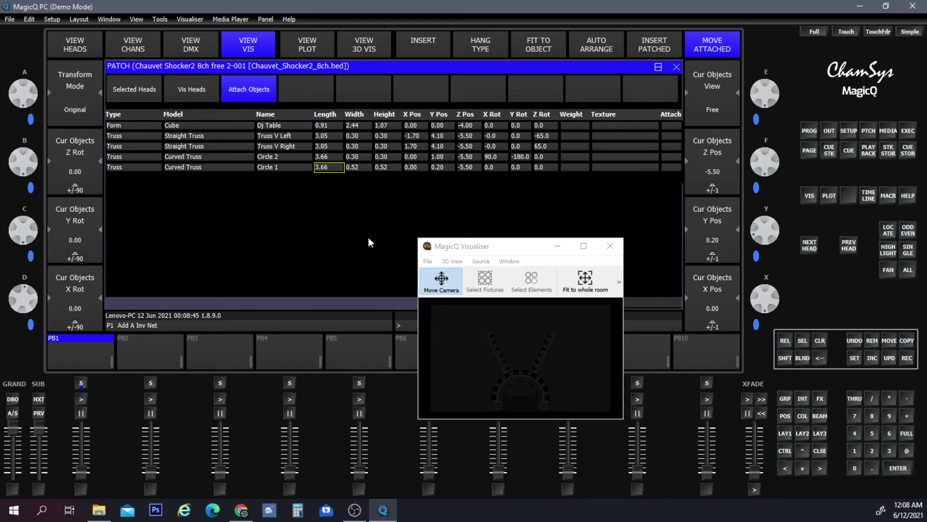
- Set both the width and the height of the Circle 1 truss to 0.30
click(361, 167)
click(373, 292)
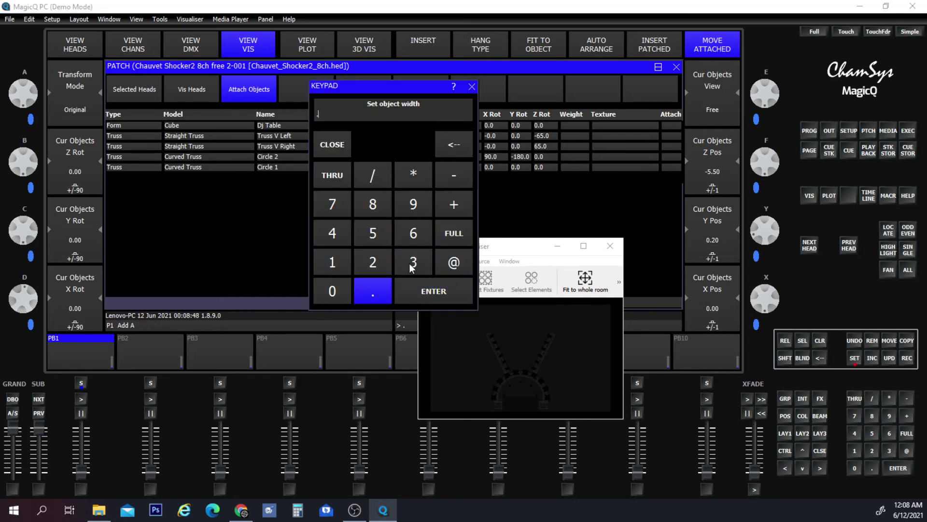
click(412, 263)
click(418, 281)
click(398, 168)
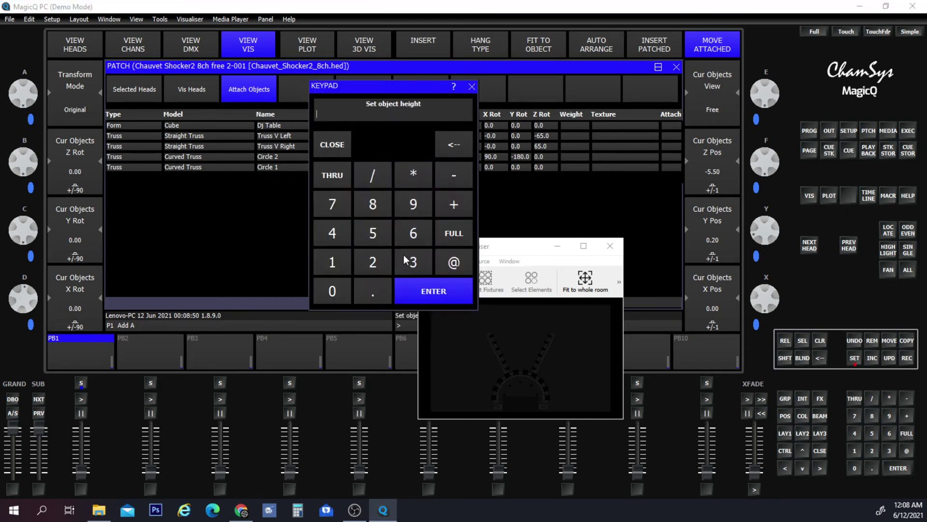
click(375, 280)
click(402, 263)
click(404, 286)
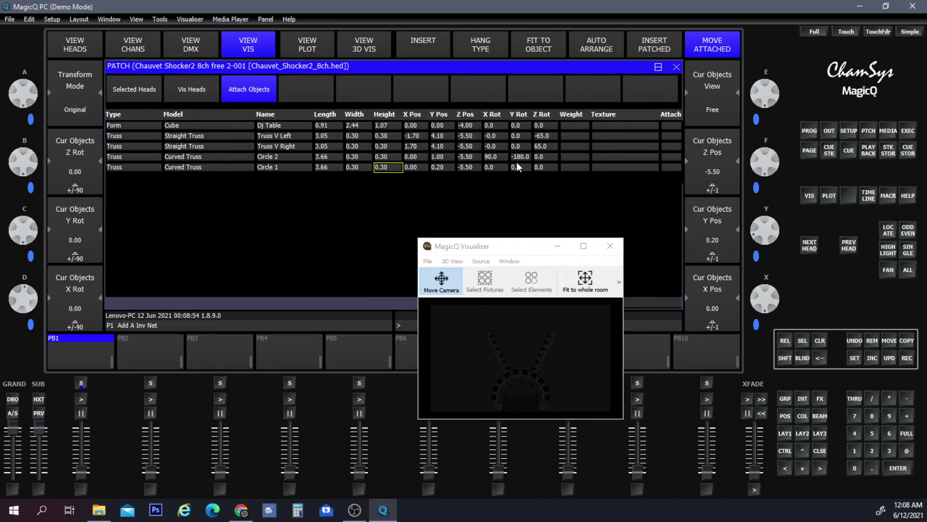
- Set Param 1 of the Circle 1 curved truss to 200
drag(463, 243, 350, 277)
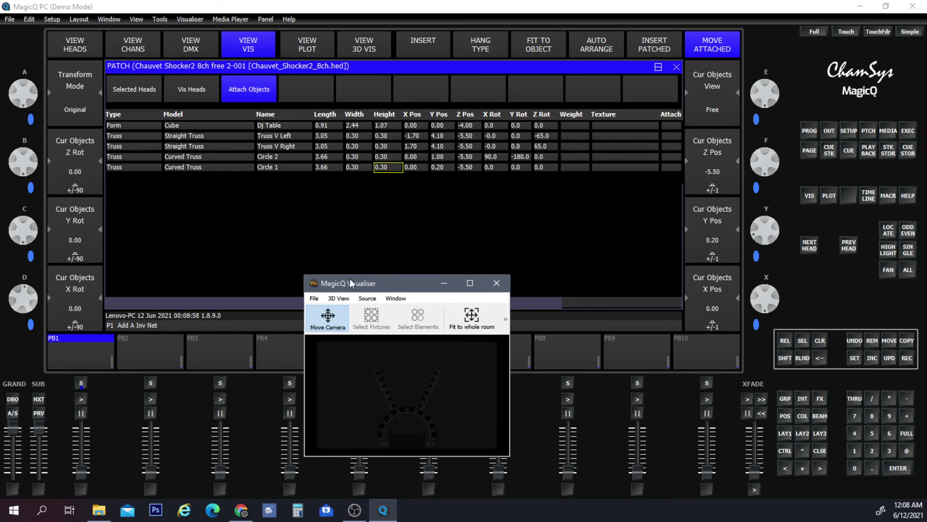
click(451, 69)
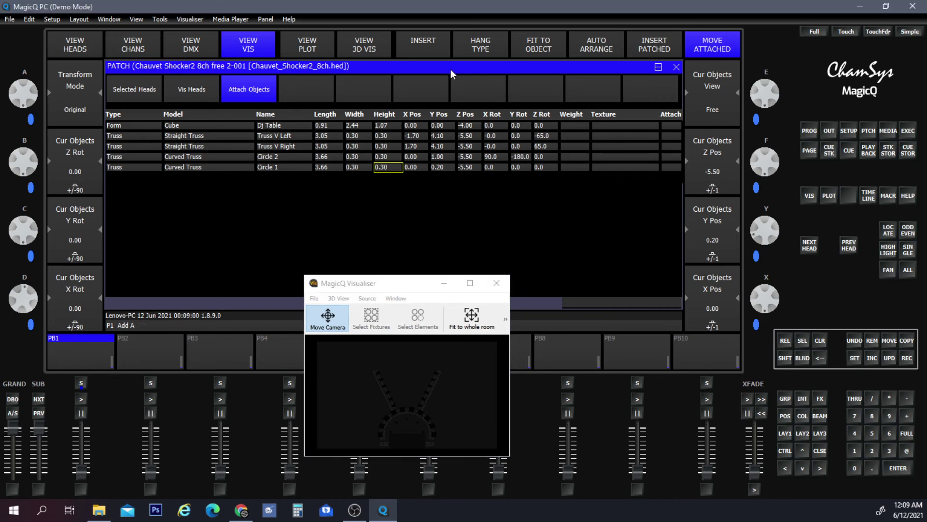
key(Right)
key(Right)
key(Right)
key(Right)
key(Right)
key(Right)
key(Right)
key(Right)
key(Right)
key(Right)
key(Right)
key(Right)
key(Right)
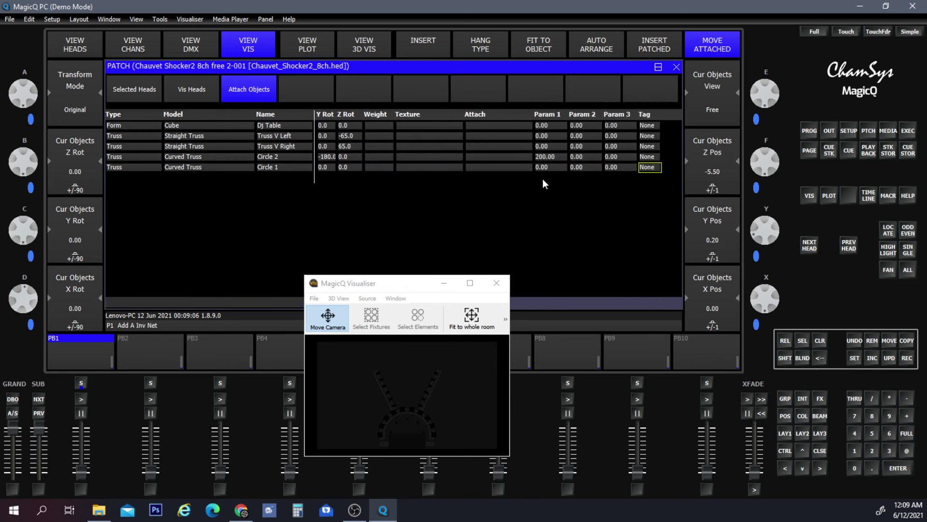
click(551, 167)
click(551, 167)
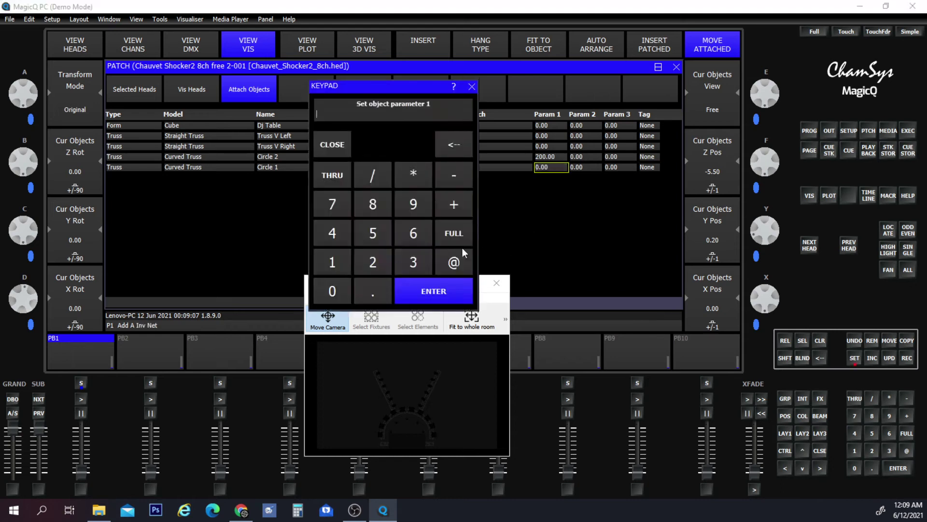
click(379, 265)
click(333, 291)
click(333, 291)
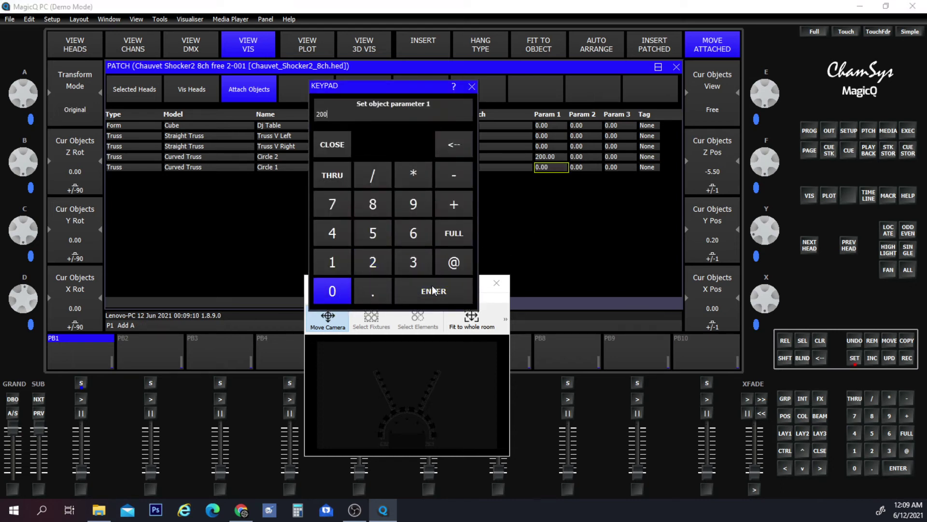
click(434, 291)
- Save the show, overwriting the existing FG88 VORig 1A.shw file
drag(399, 285, 465, 228)
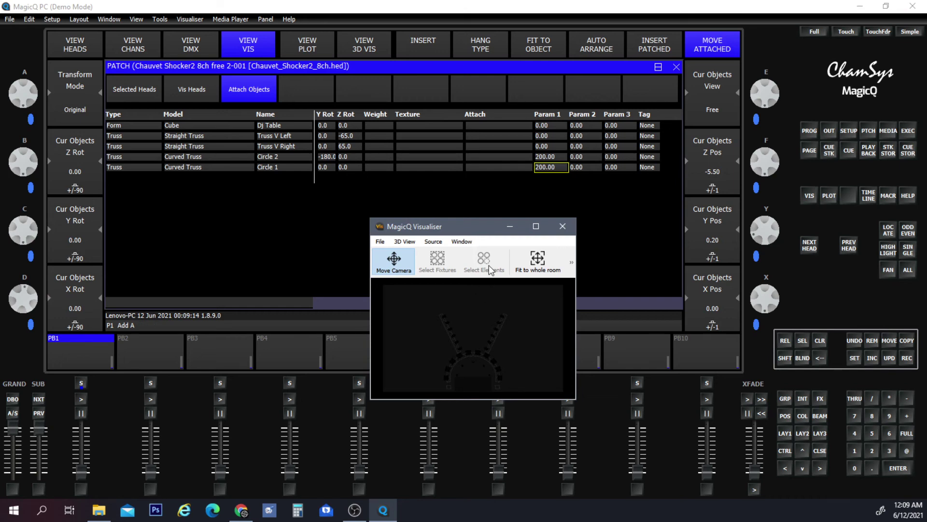
drag(481, 224, 475, 310)
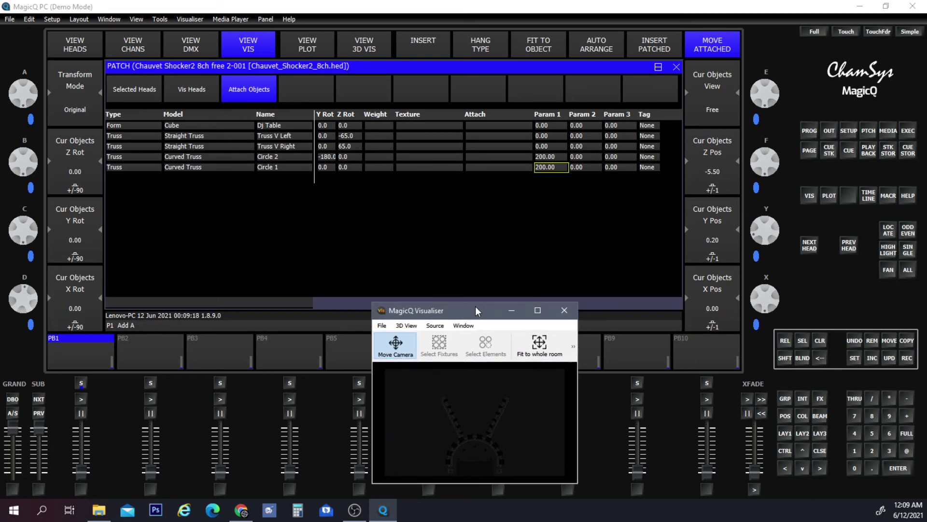
drag(341, 306, 184, 303)
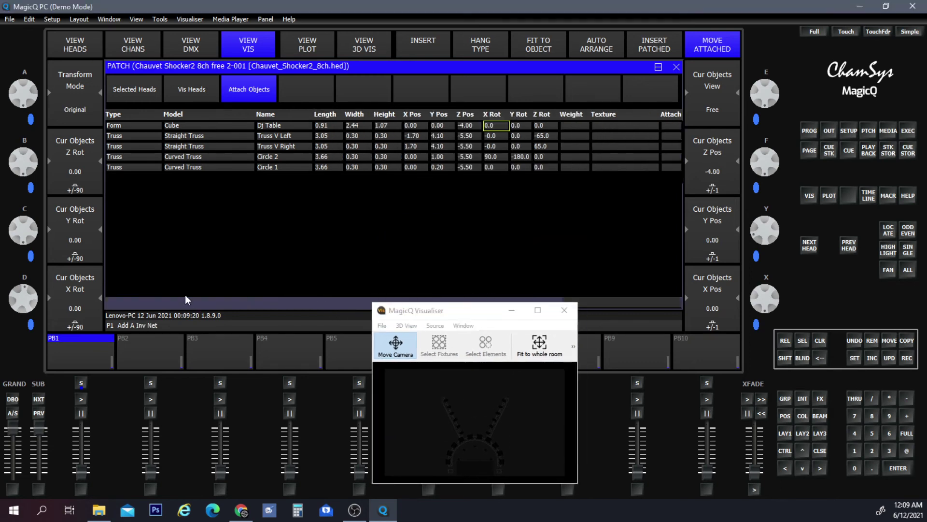
click(9, 20)
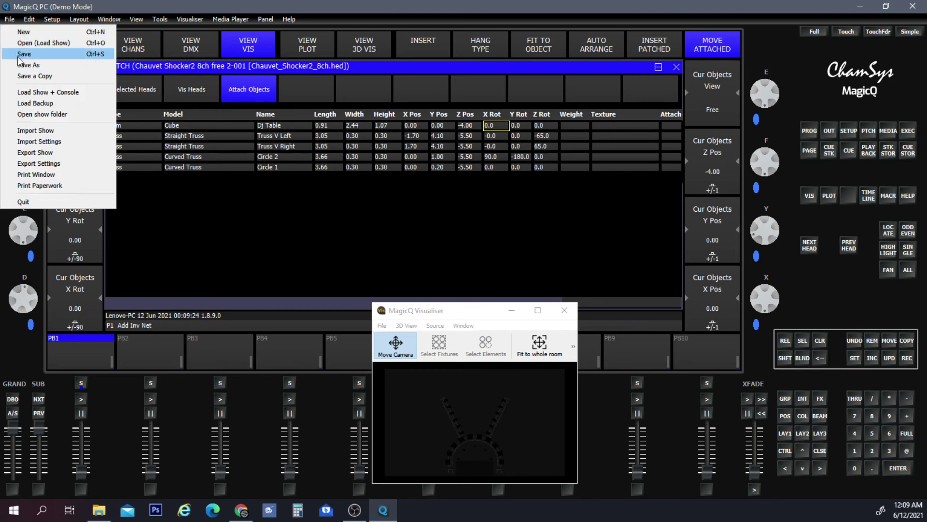
click(24, 53)
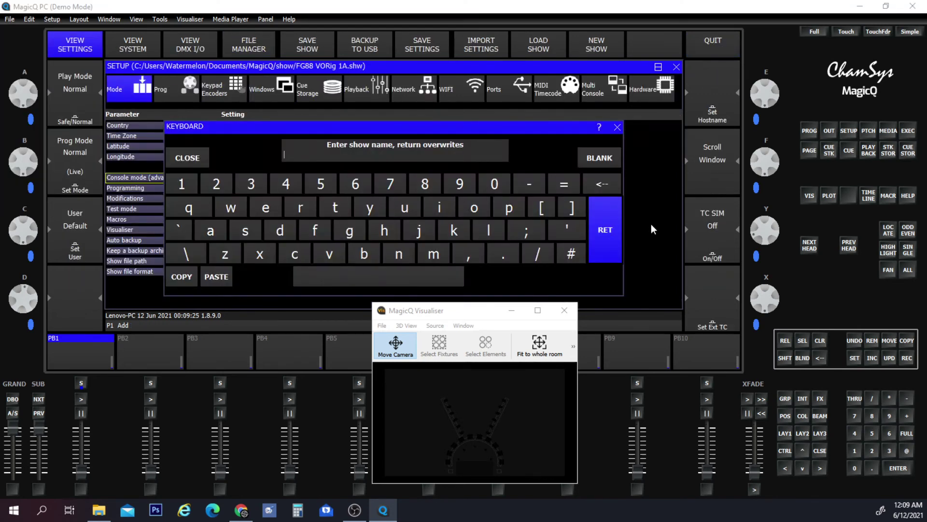
click(606, 236)
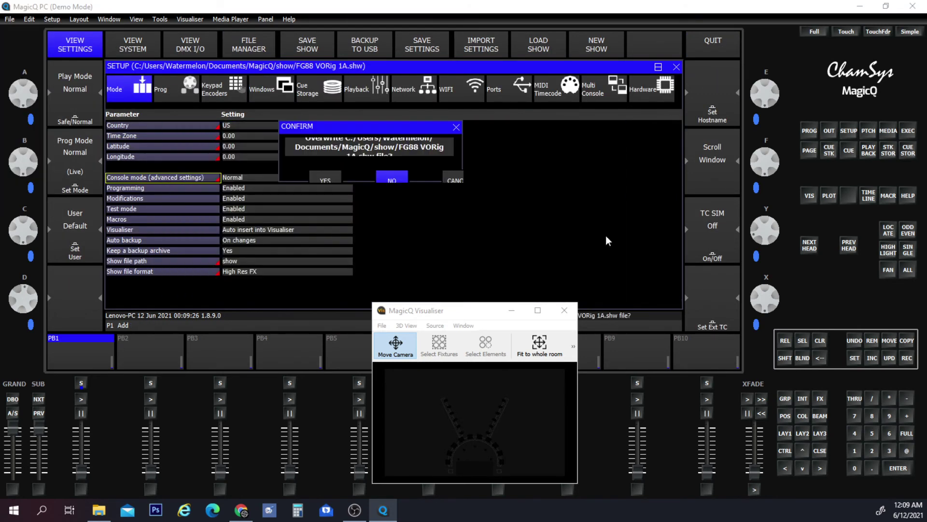
click(325, 175)
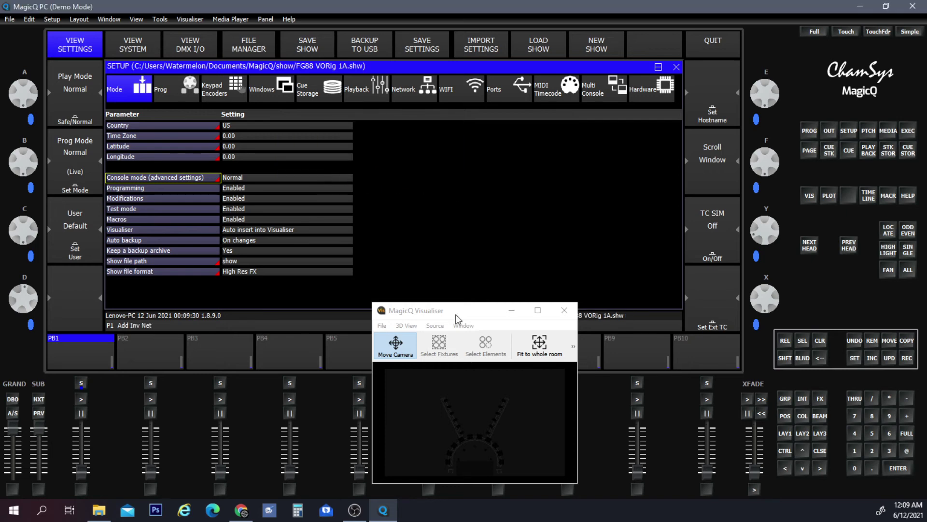
- Select the Shocker2 group and fit its heads to the Circle 1 truss
drag(459, 311, 401, 312)
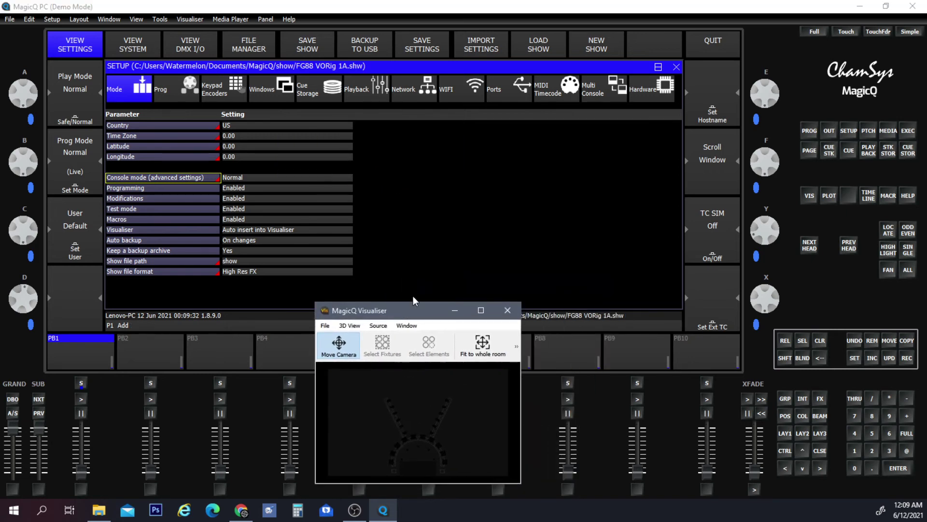
click(869, 132)
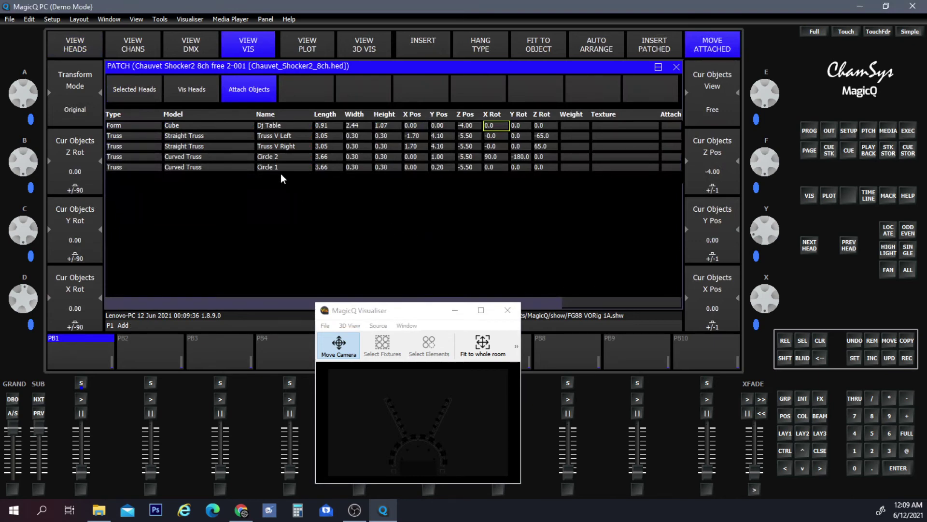
drag(387, 310, 375, 249)
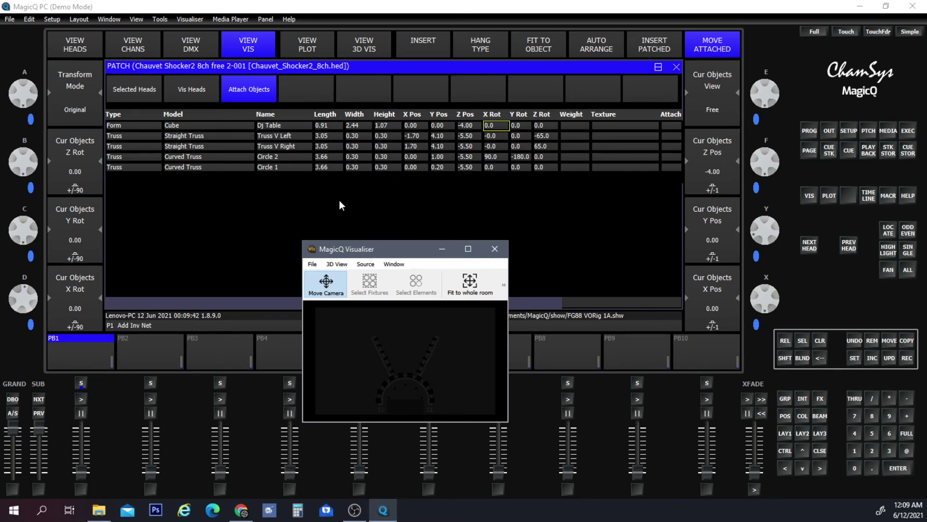
click(792, 428)
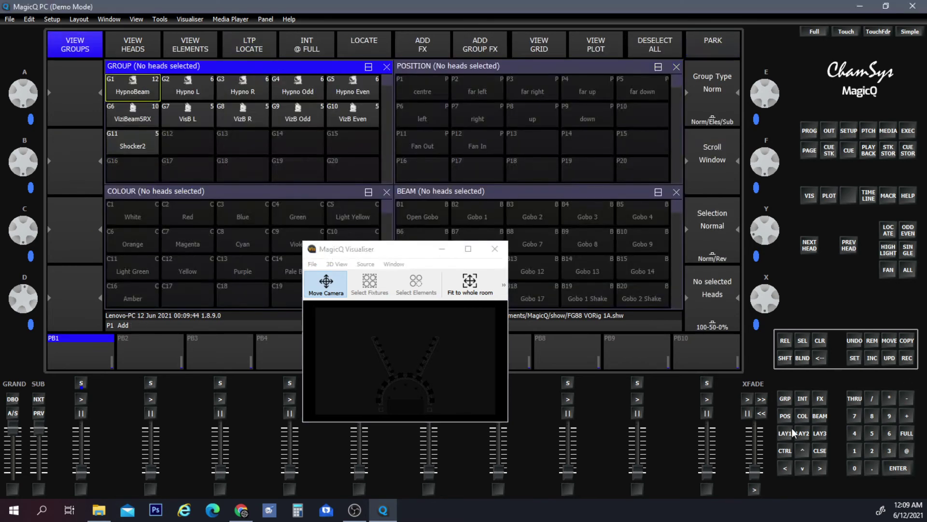
click(135, 139)
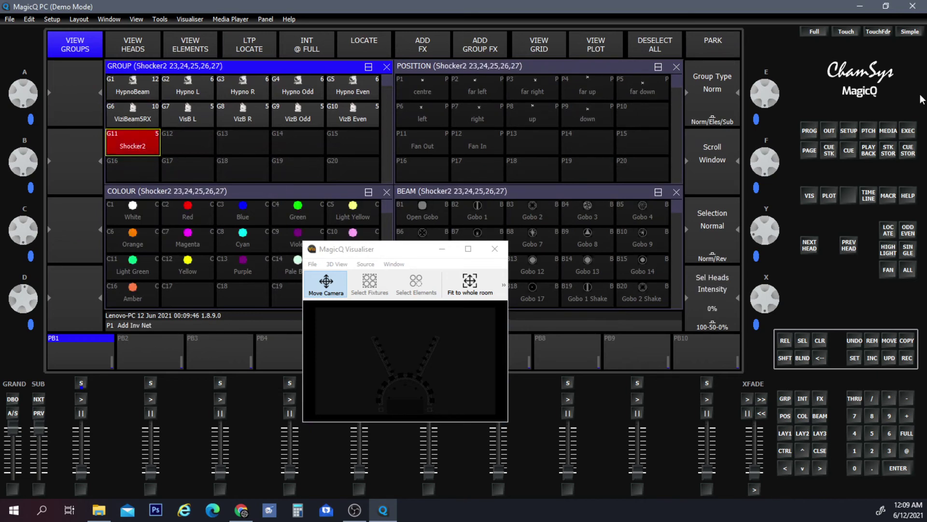
click(866, 131)
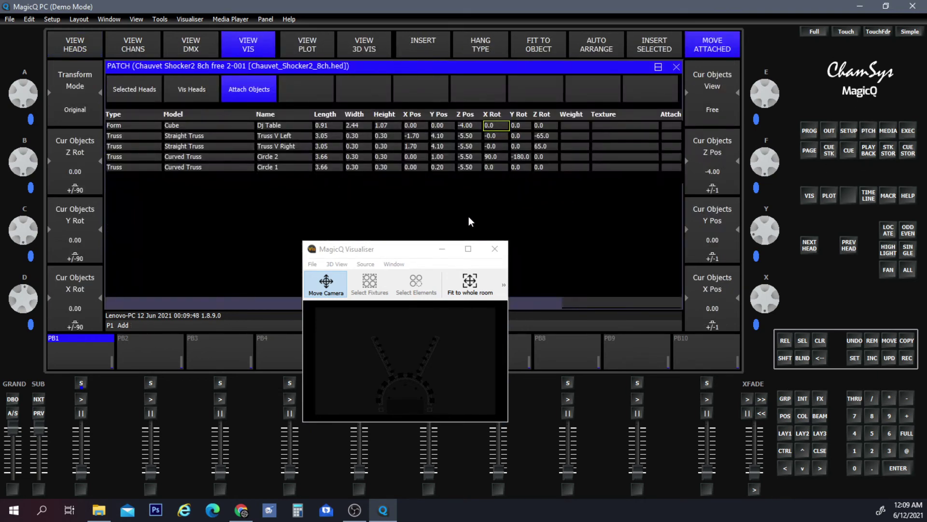
drag(396, 245, 283, 237)
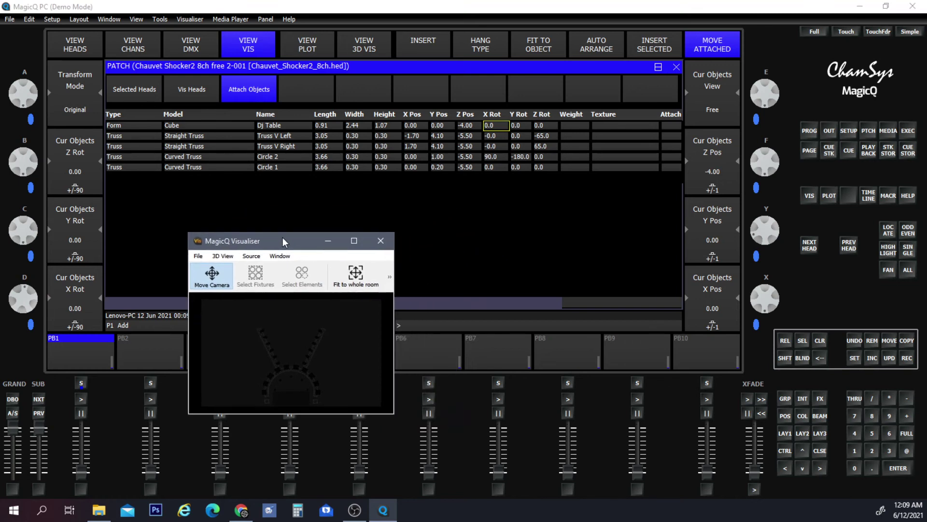
click(140, 89)
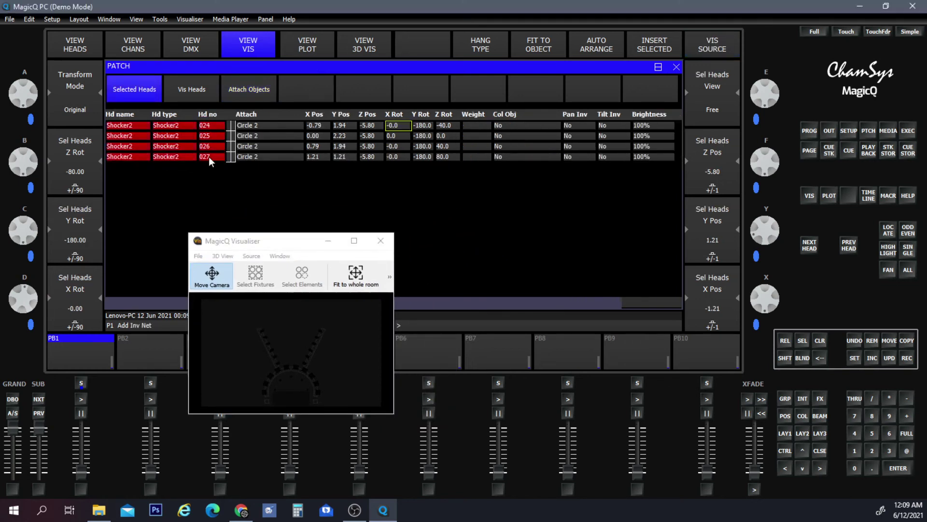
click(531, 40)
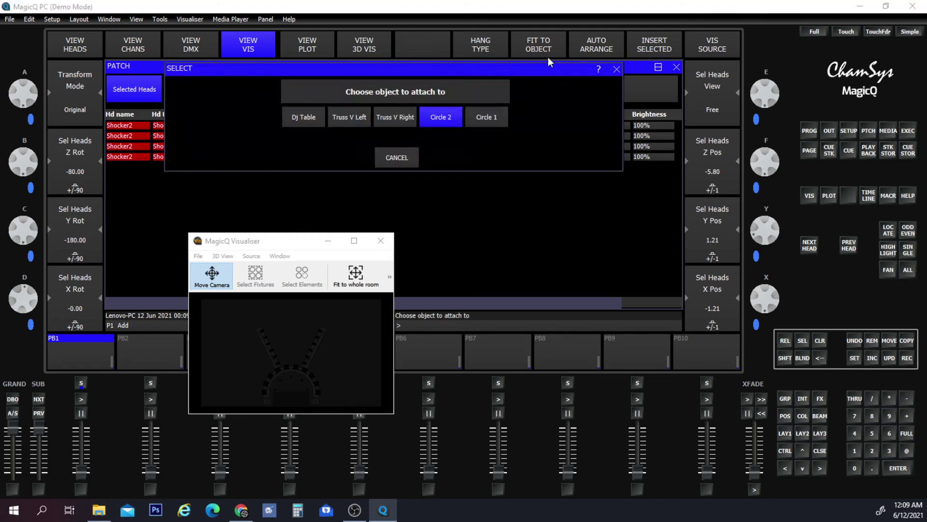
click(489, 118)
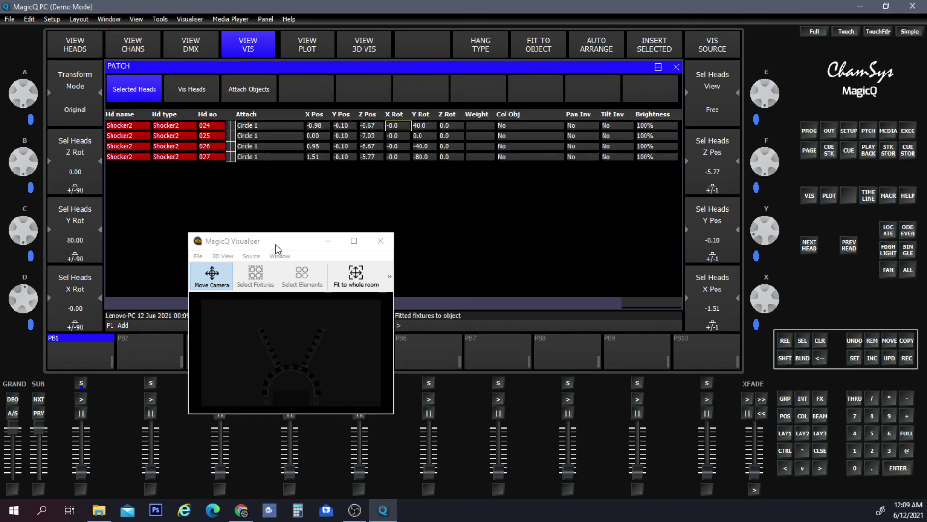
- Enlarge the Visualiser window and view the stage from above
drag(283, 237, 681, 60)
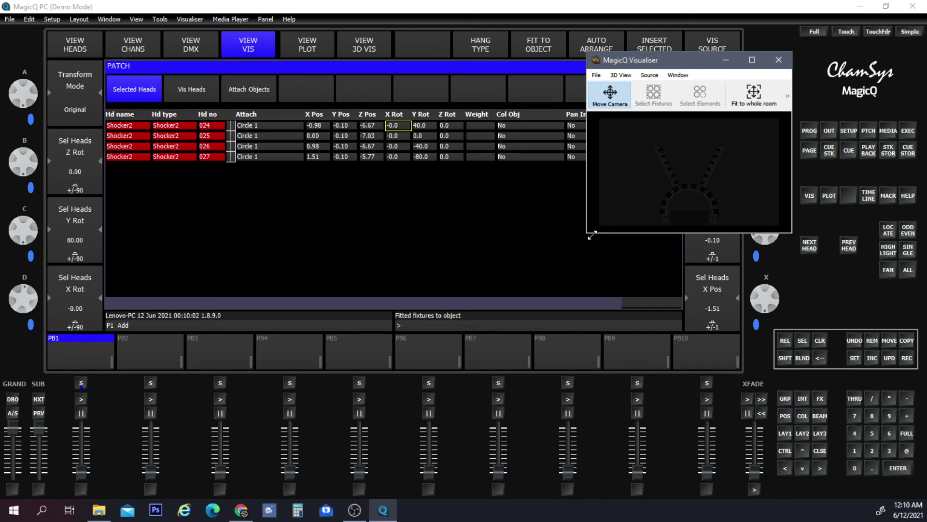
drag(592, 235, 493, 313)
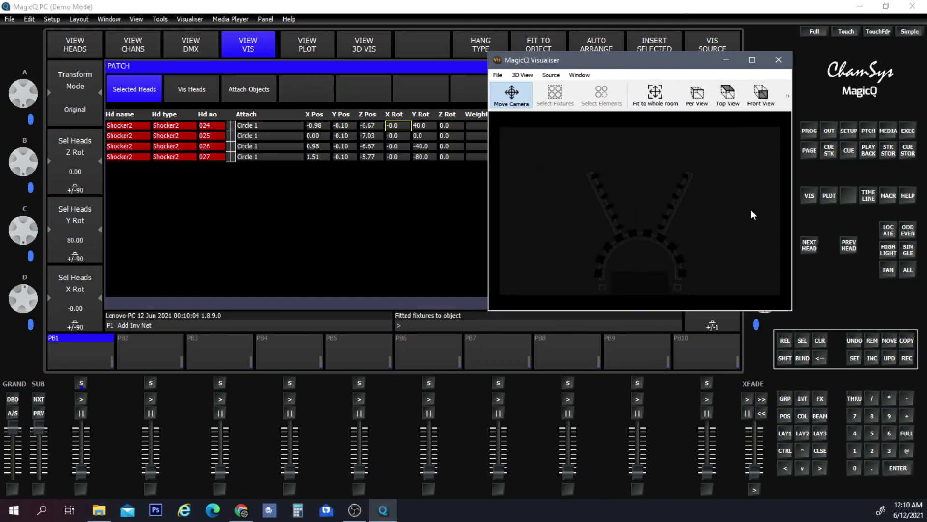
click(732, 92)
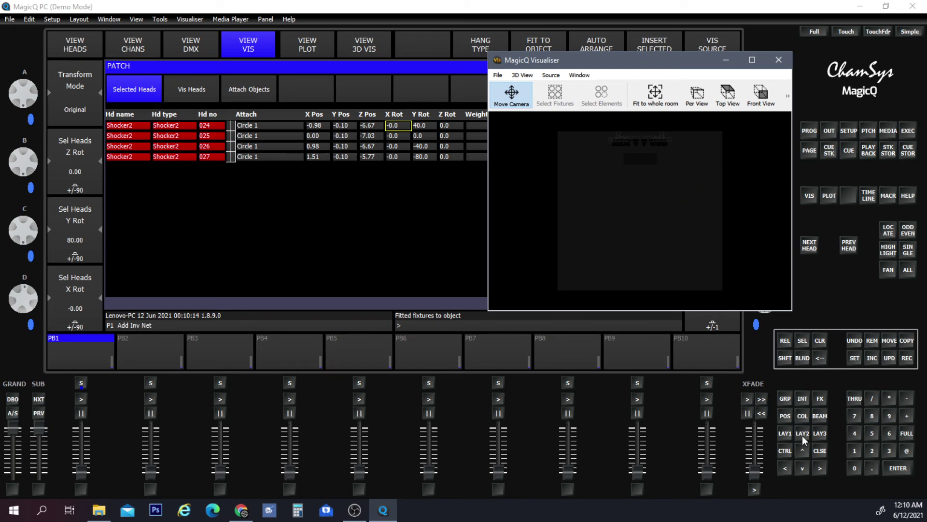
- Locate the selected Shocker2 heads and fit the Visualiser view to the whole room
click(785, 432)
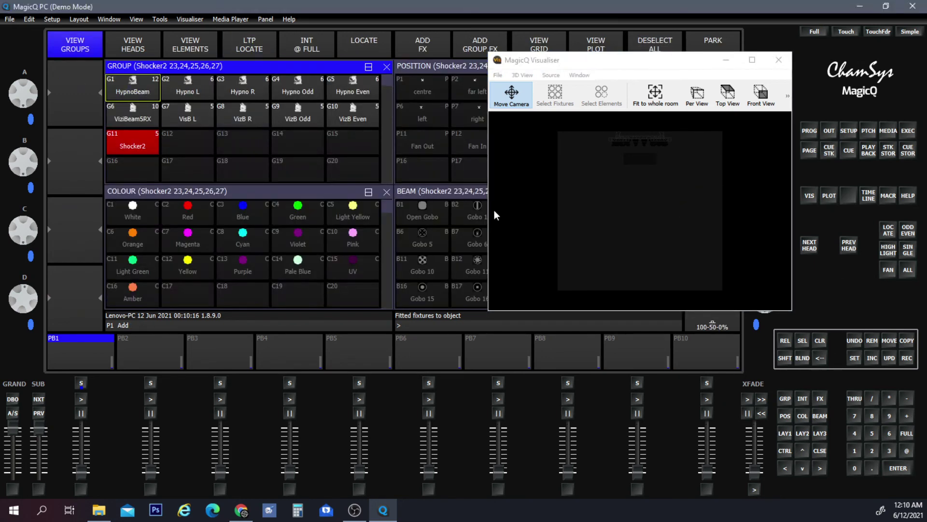
click(364, 47)
drag(658, 68, 658, 100)
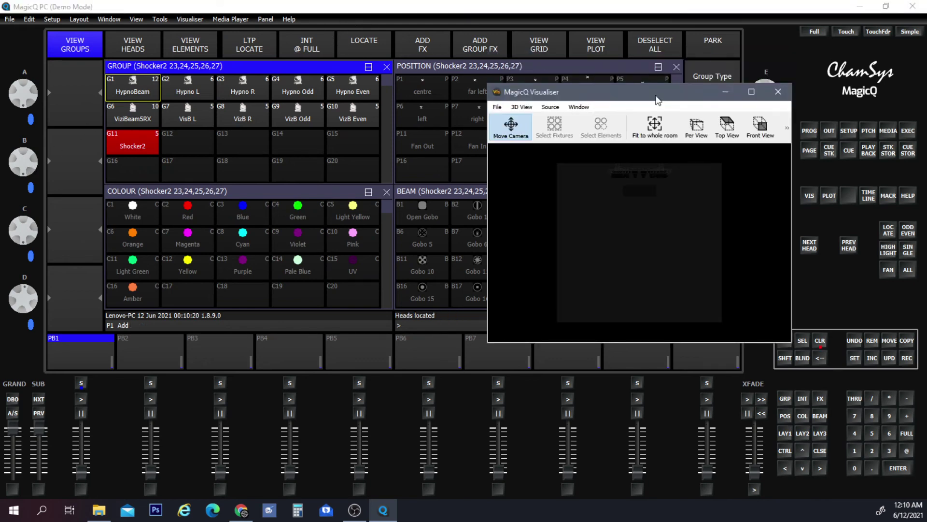
click(668, 129)
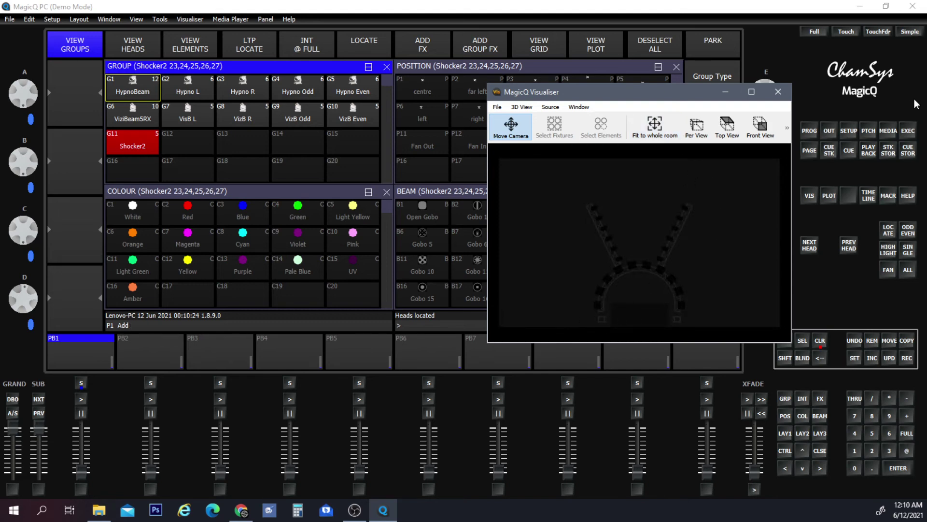
- Set the Z position of the Circle 1 curved truss to 0.00
click(870, 129)
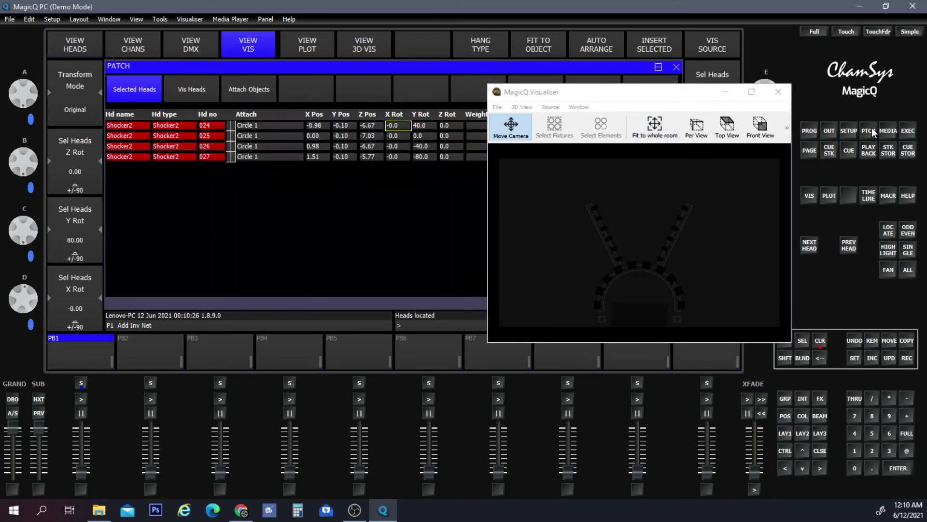
drag(615, 99, 513, 209)
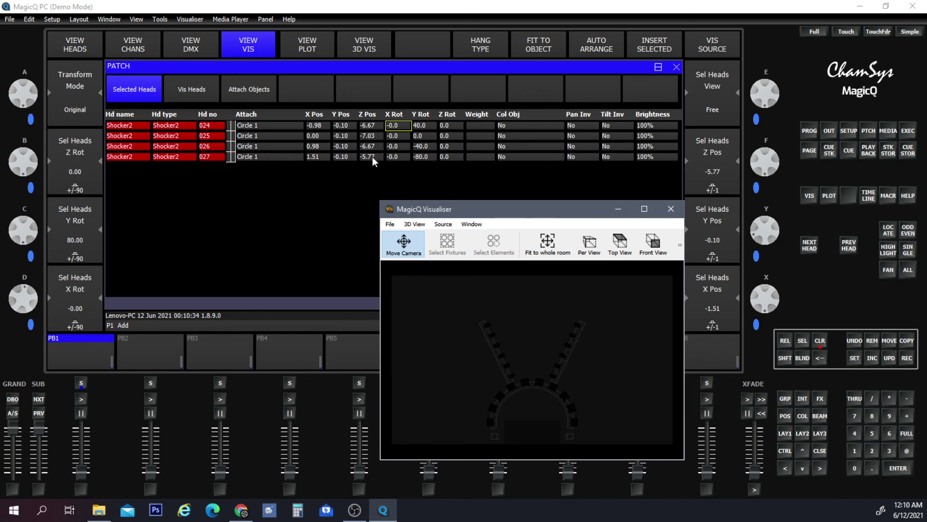
click(237, 90)
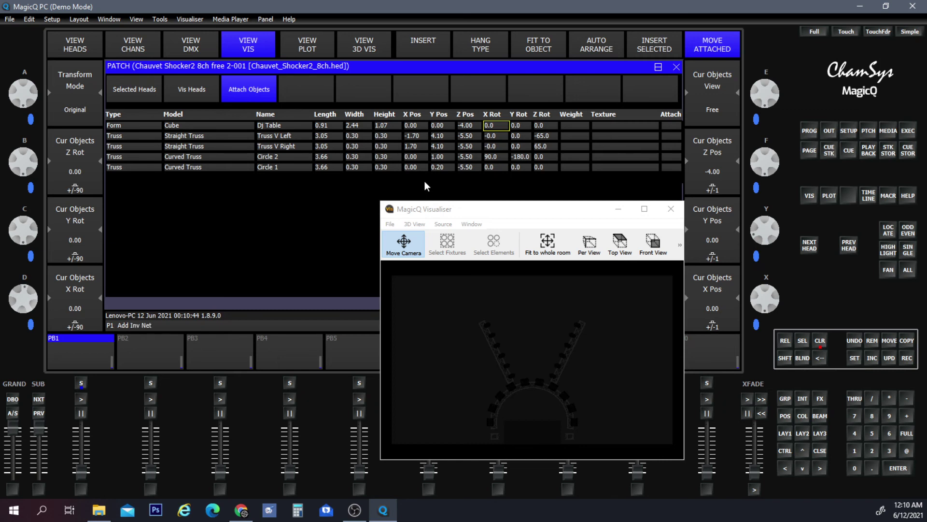
double_click(463, 166)
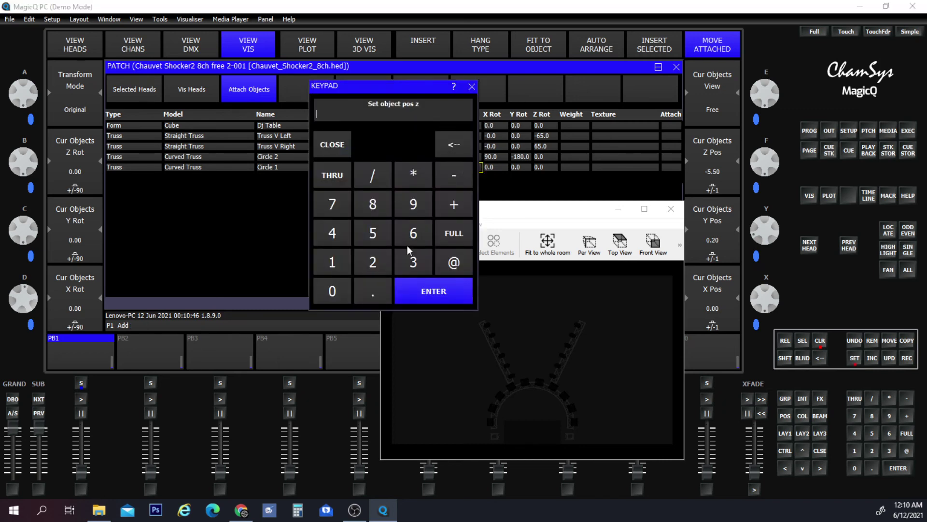
click(335, 292)
click(442, 288)
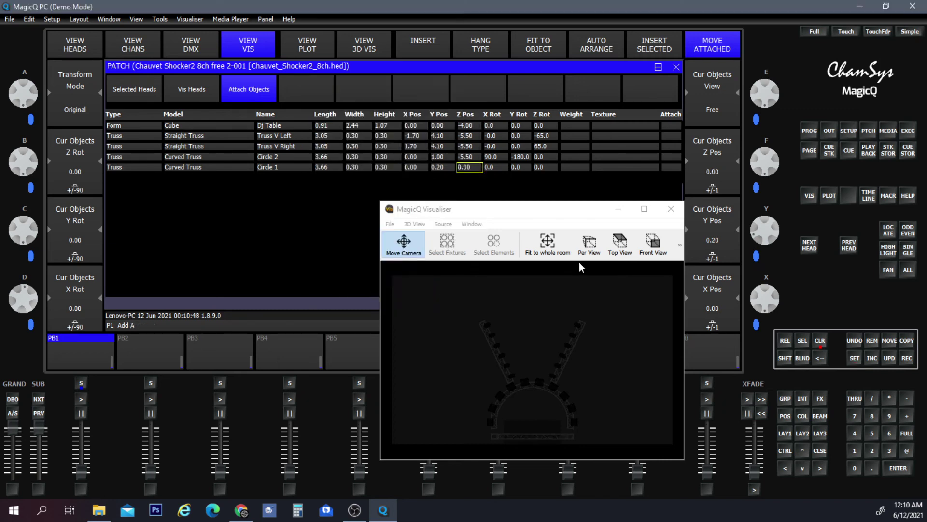
- Examine the Circle 1 truss from above in the Visualiser
drag(573, 215, 575, 160)
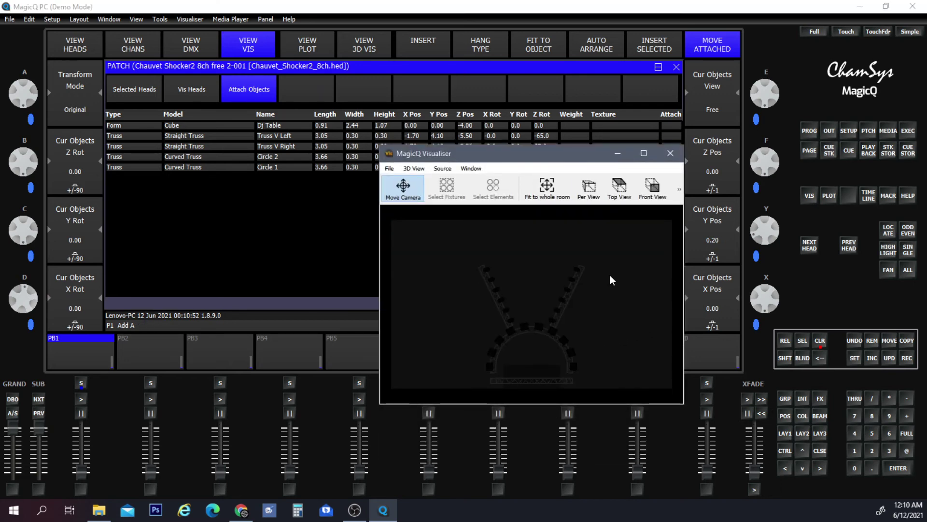
click(613, 193)
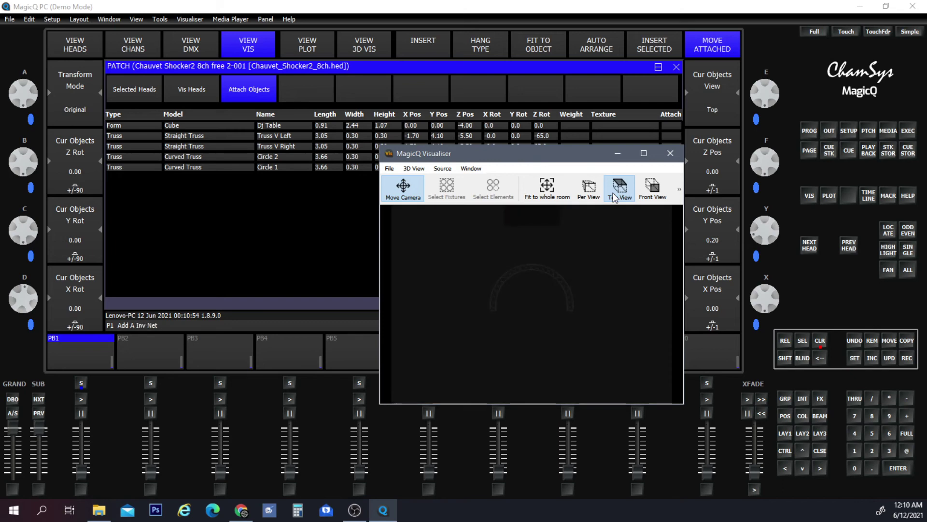
drag(554, 158, 514, 214)
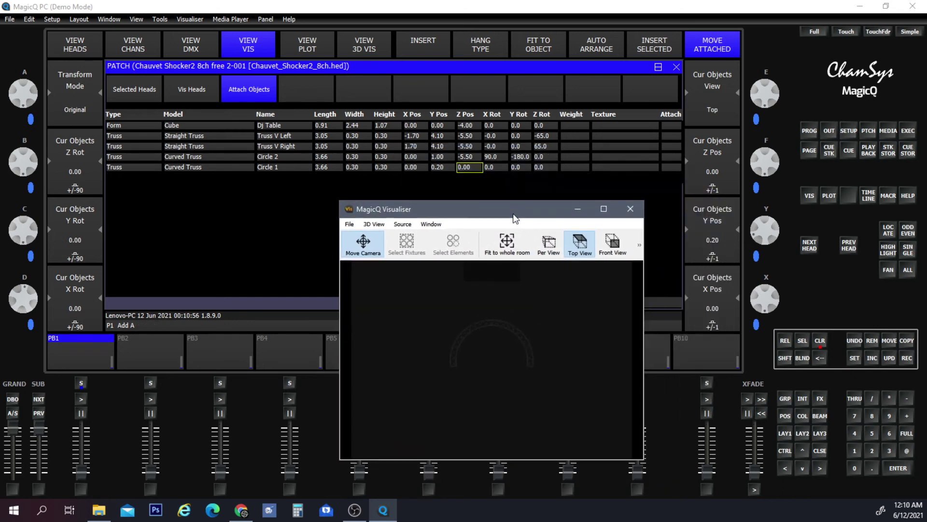
- Fit the five selected Shocker2 heads to the Circle 1 truss again
click(785, 433)
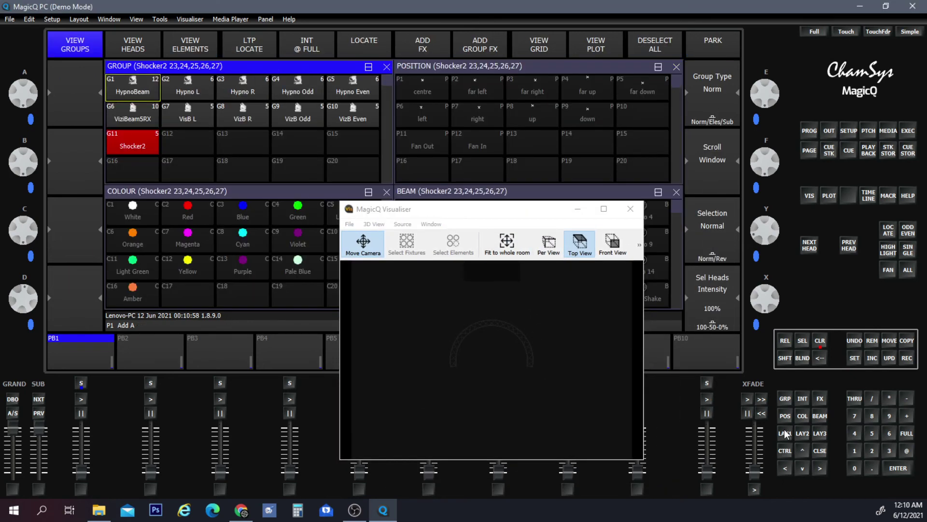
click(870, 130)
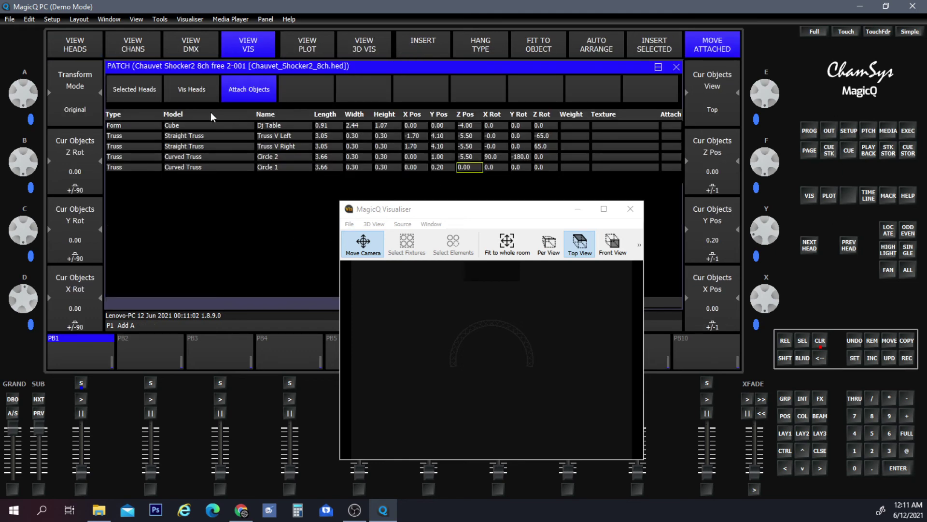
click(141, 89)
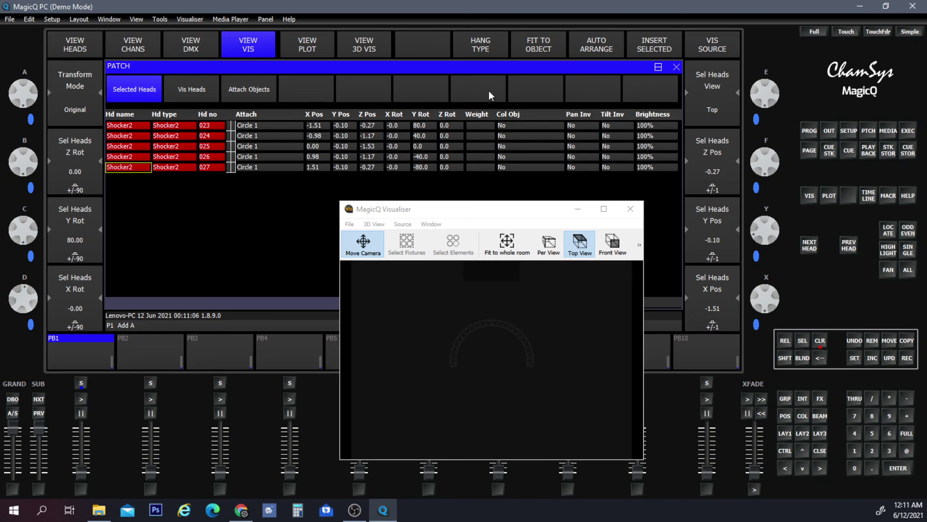
click(489, 50)
click(245, 116)
click(538, 47)
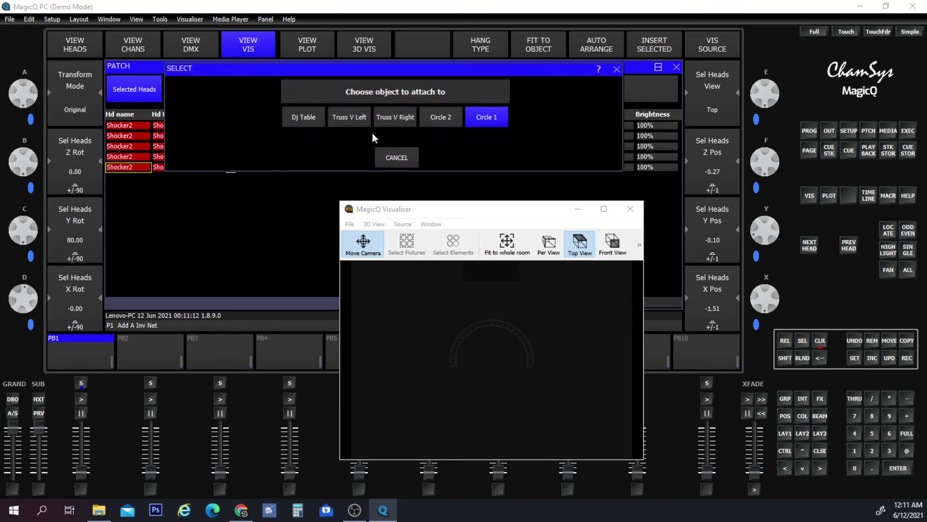
click(485, 117)
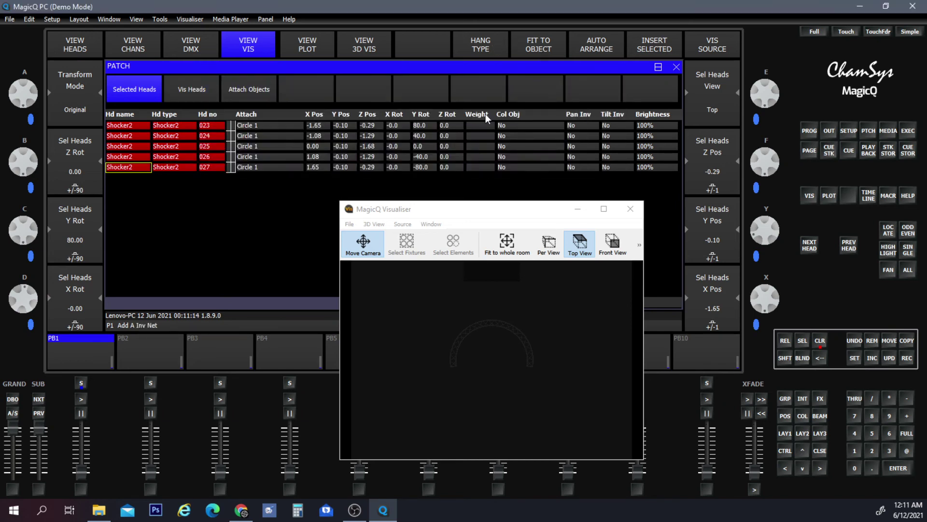
- Set the Y position of the Circle 1 curved truss to 2.00 and check it in the Visualiser
drag(559, 321, 534, 330)
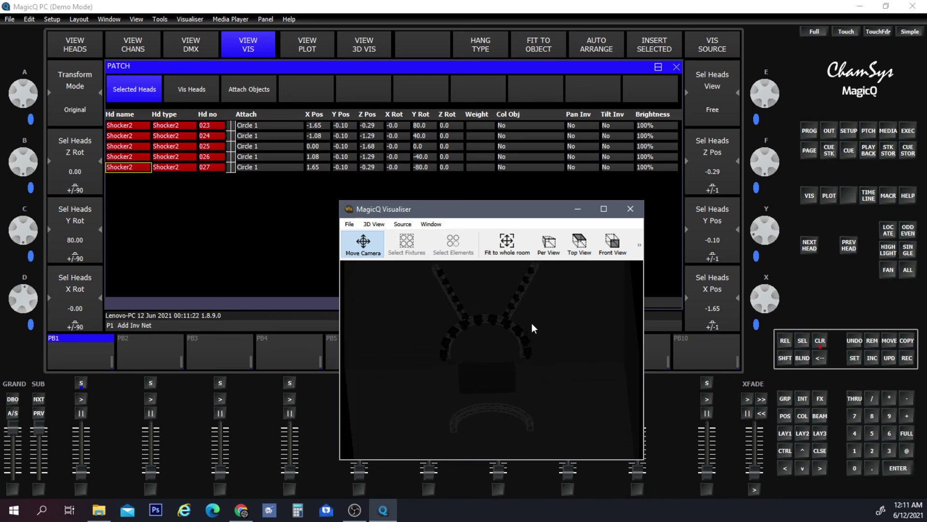
scroll(532, 323, down, 5)
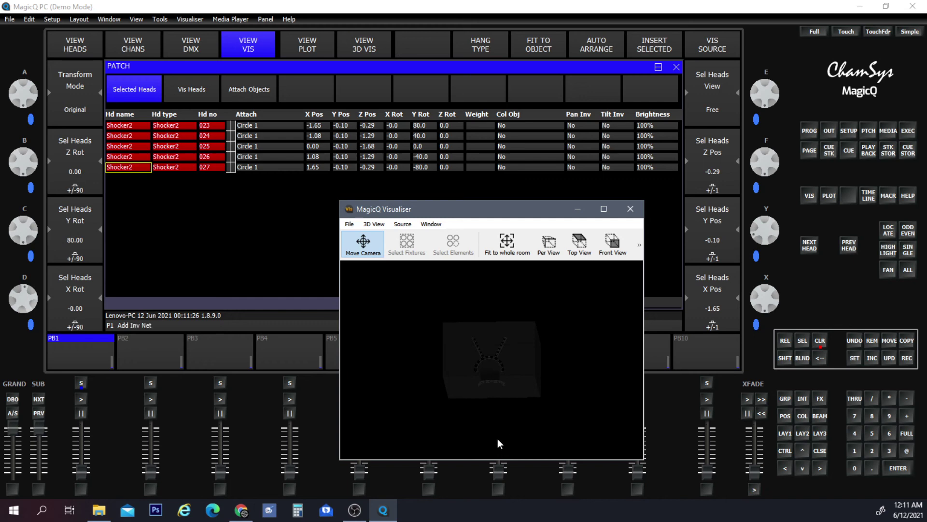
drag(497, 439, 530, 417)
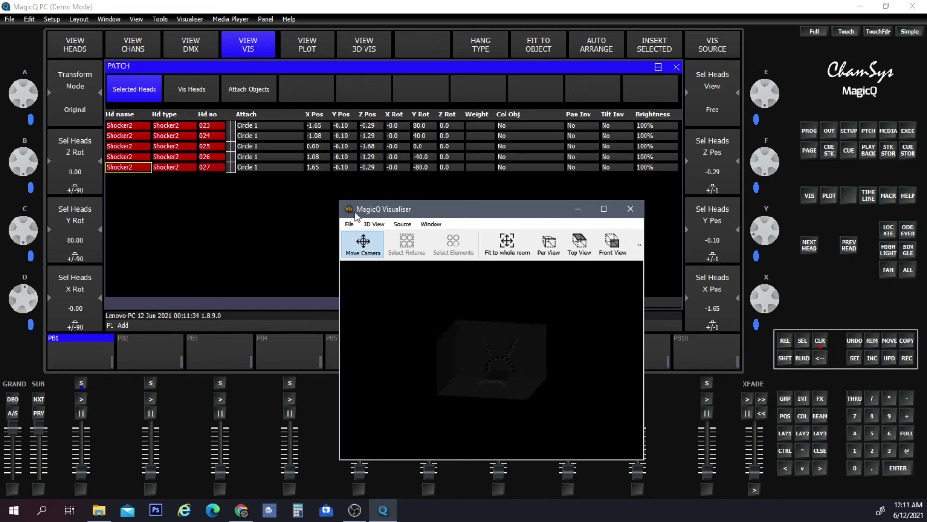
click(243, 94)
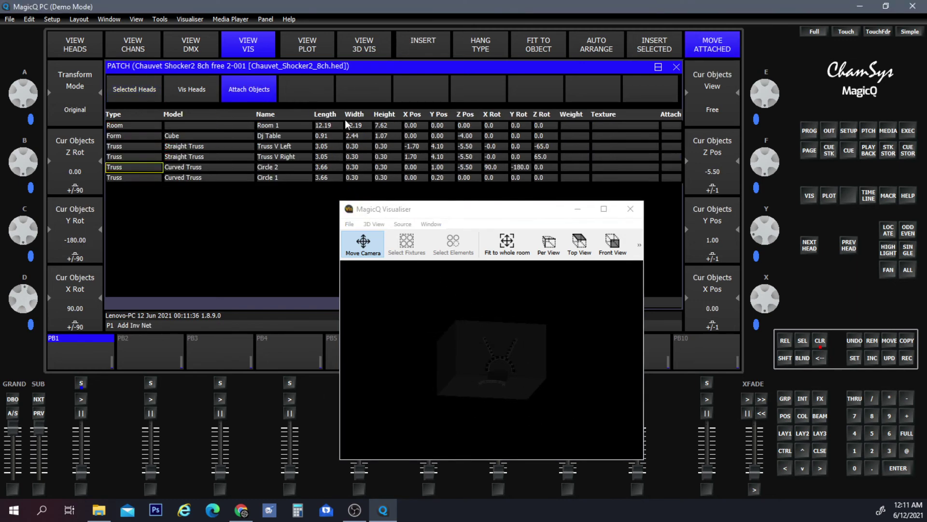
click(447, 176)
click(448, 175)
click(376, 263)
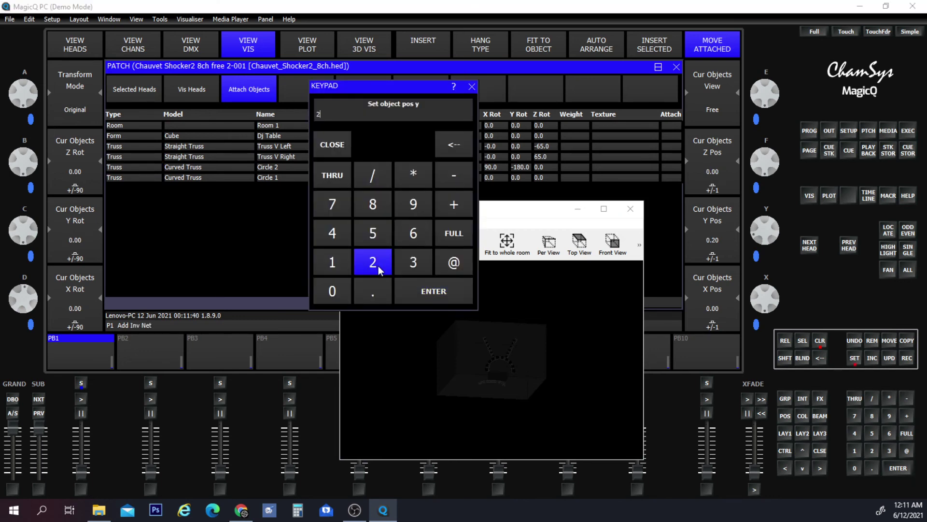
click(422, 292)
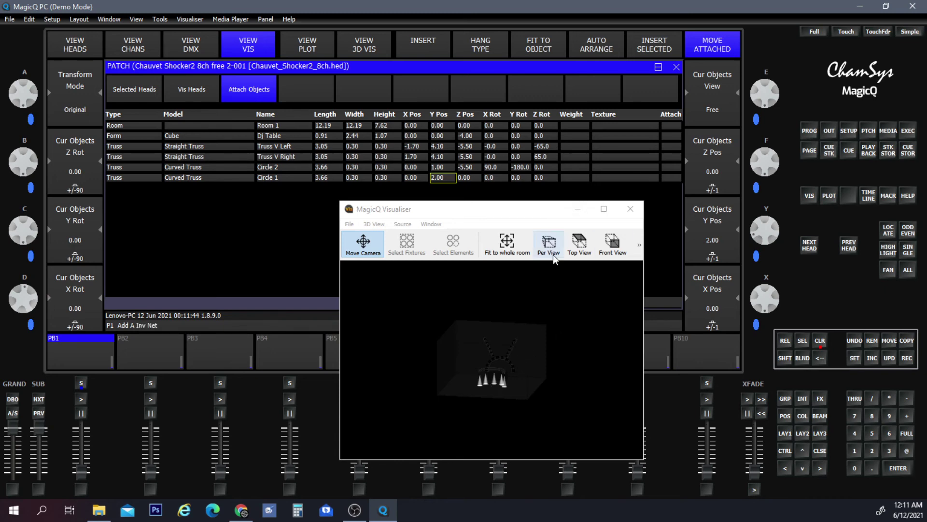
click(508, 336)
scroll(509, 335, down, 2)
scroll(509, 335, up, 8)
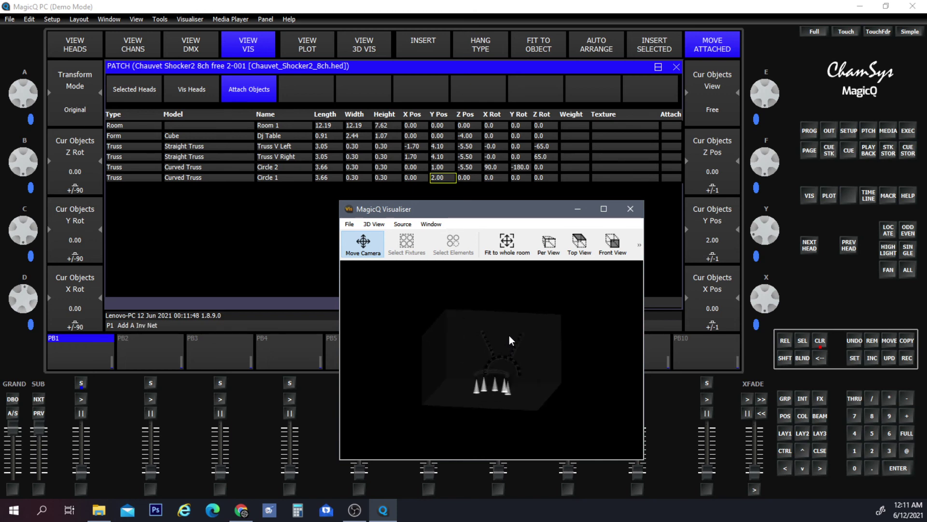
scroll(509, 334, down, 3)
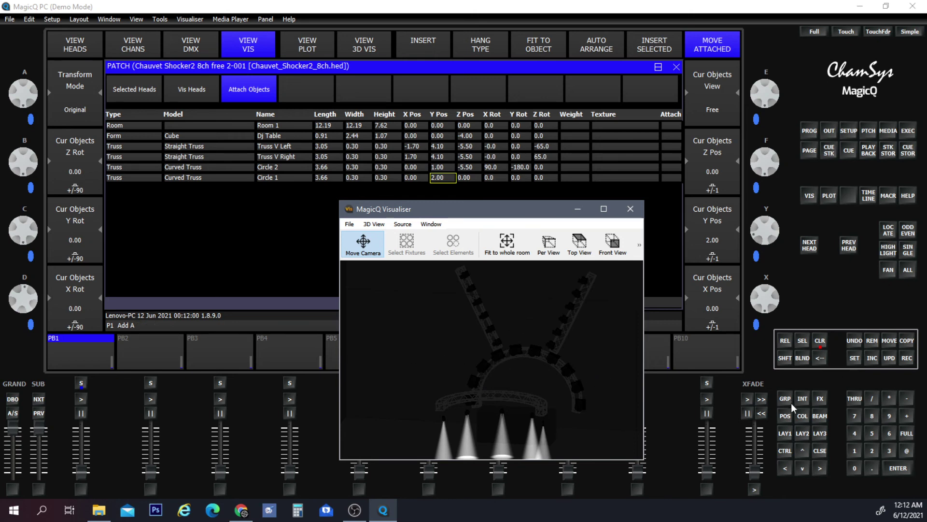
- Select the ViziBeam5RX group and fit its heads to the Circle 1 truss
click(786, 434)
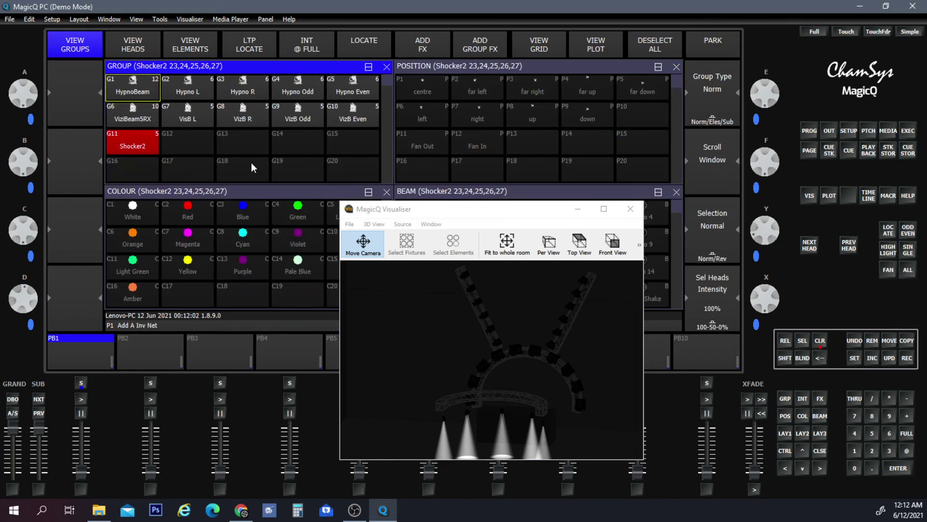
click(133, 115)
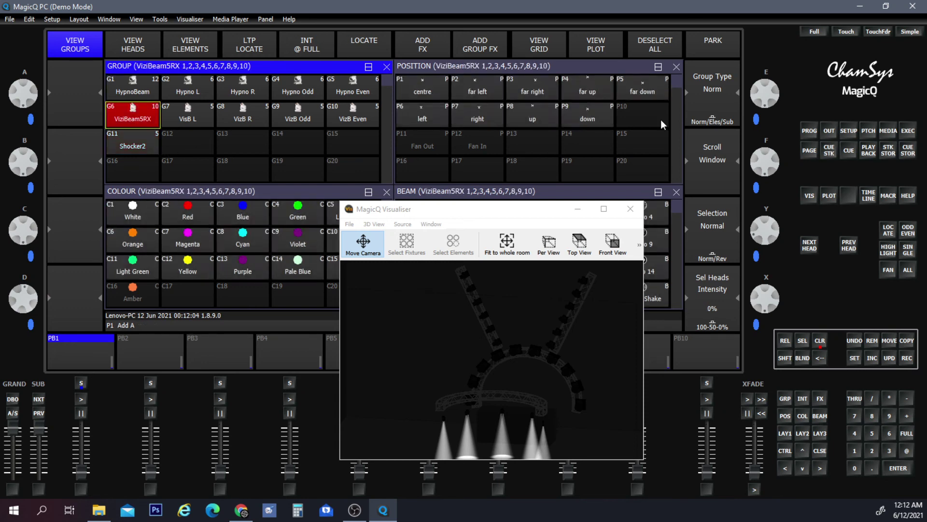
click(875, 133)
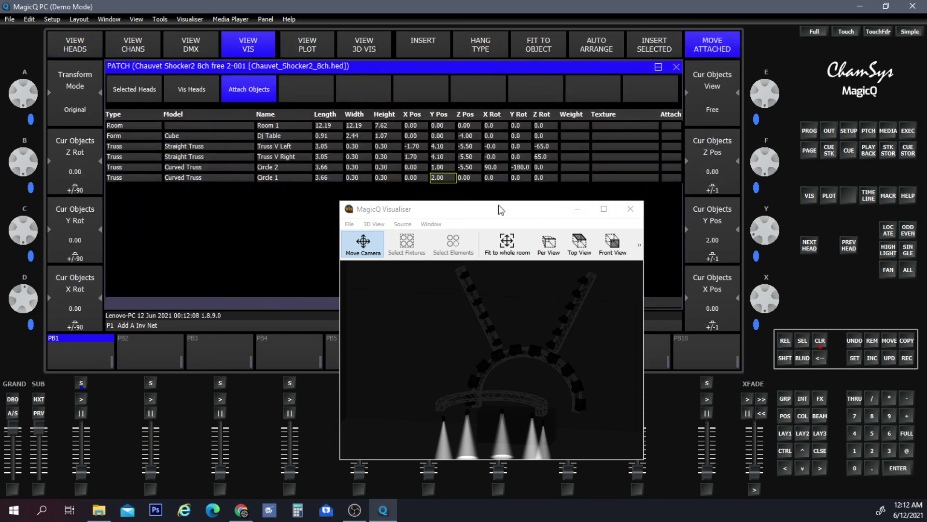
click(178, 82)
click(147, 86)
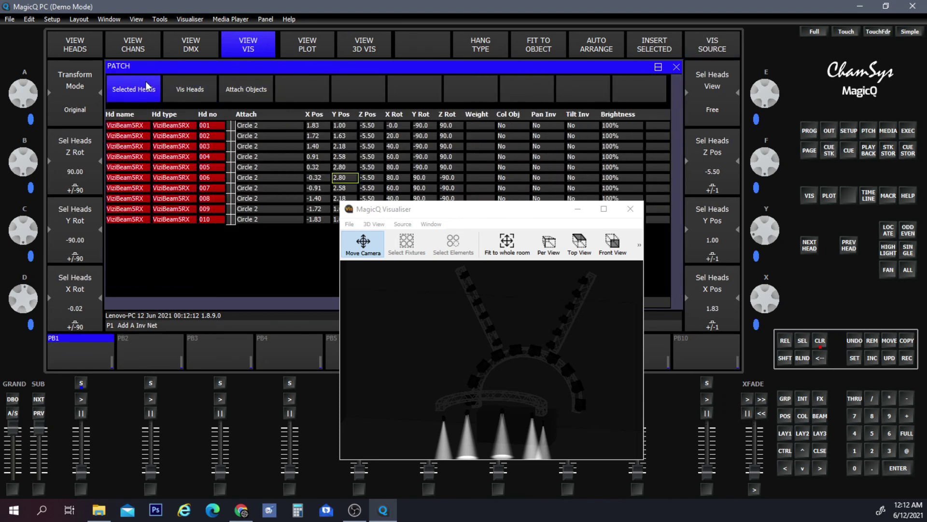
click(523, 36)
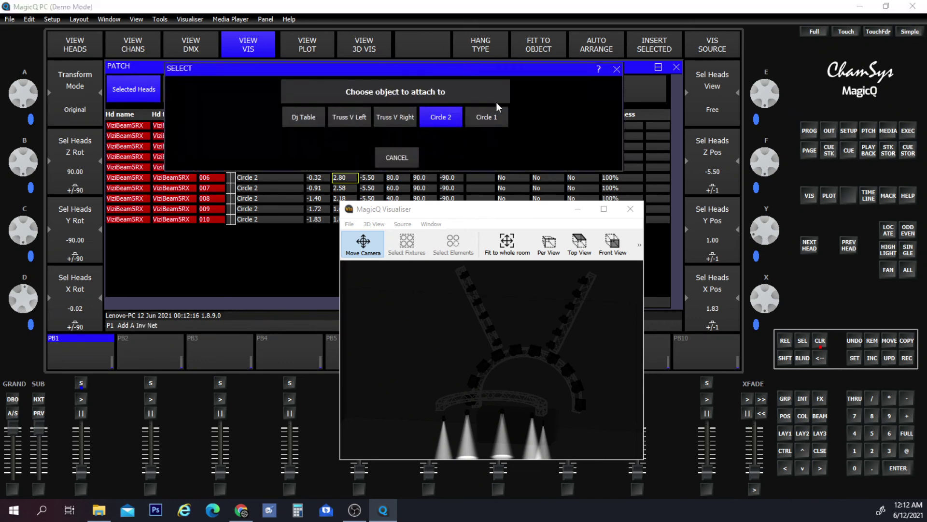
click(482, 120)
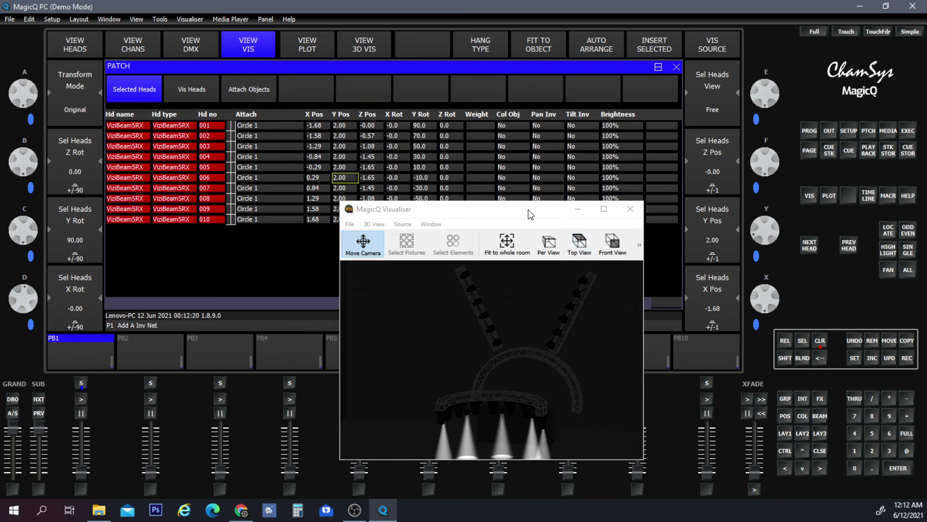
- Set the Y position of the Circle 1 curved truss to 1.00
drag(530, 214, 455, 250)
click(249, 90)
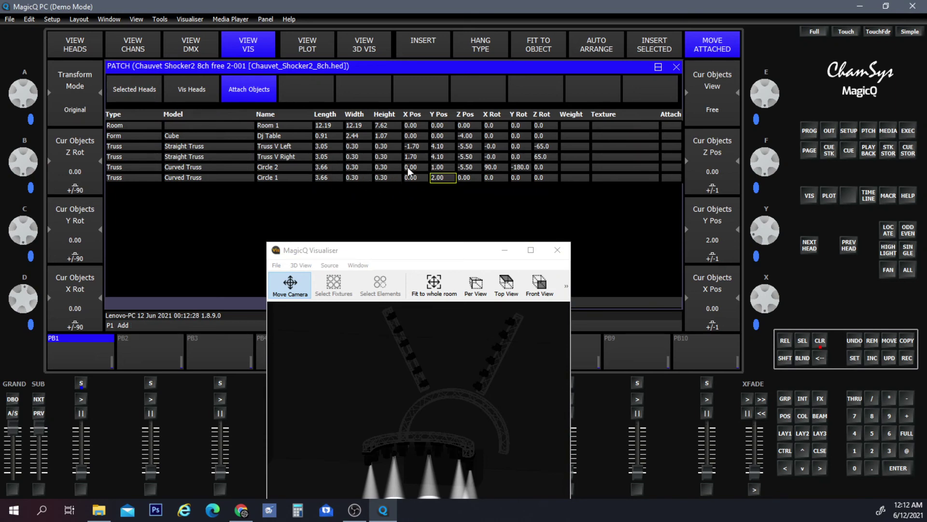
click(444, 178)
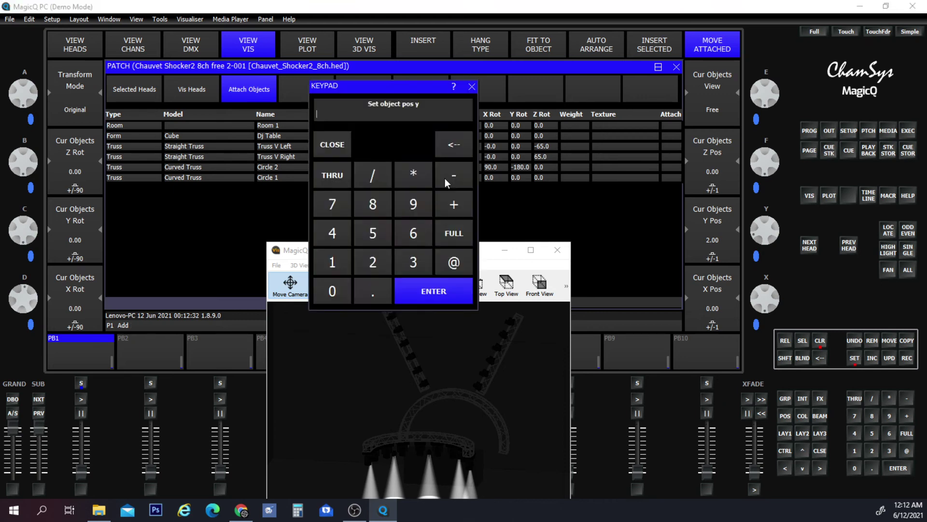
click(349, 273)
click(430, 290)
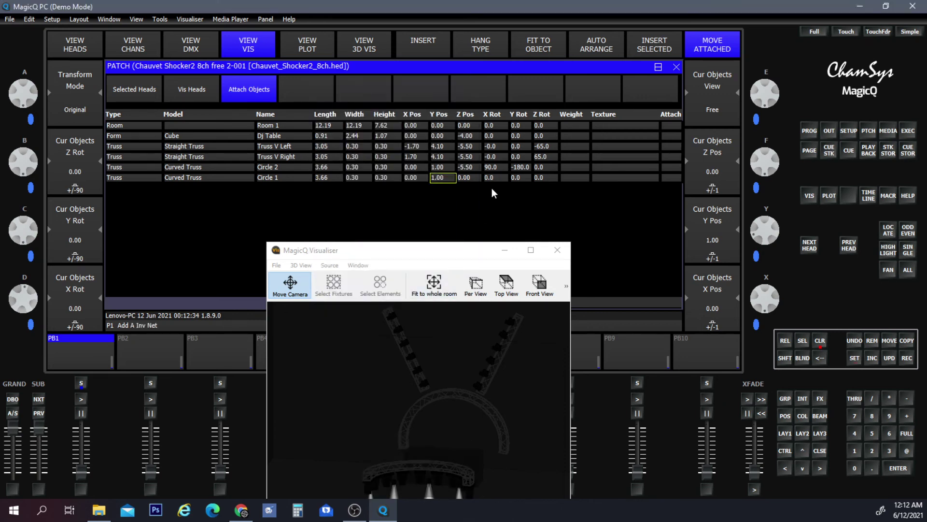
- Set the Z position of the Circle 1 curved truss to -5.5
click(474, 178)
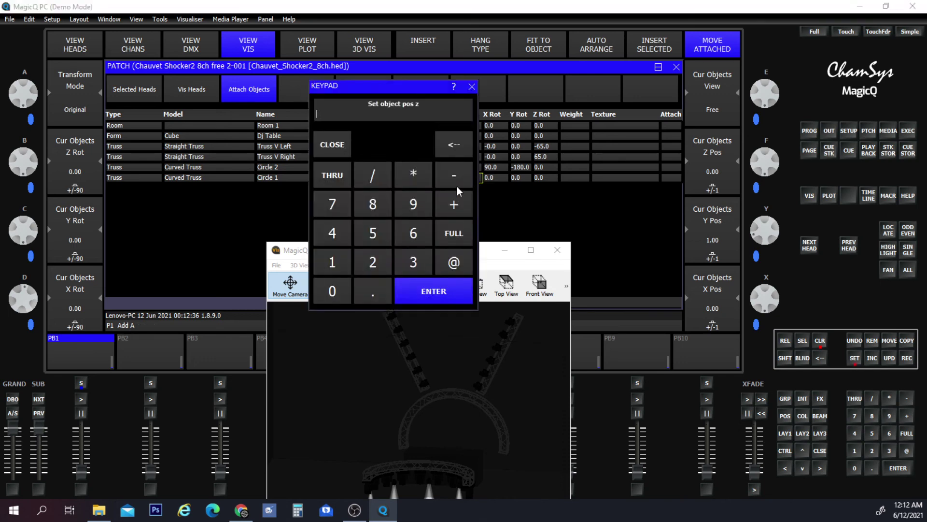
click(456, 183)
click(371, 234)
click(368, 287)
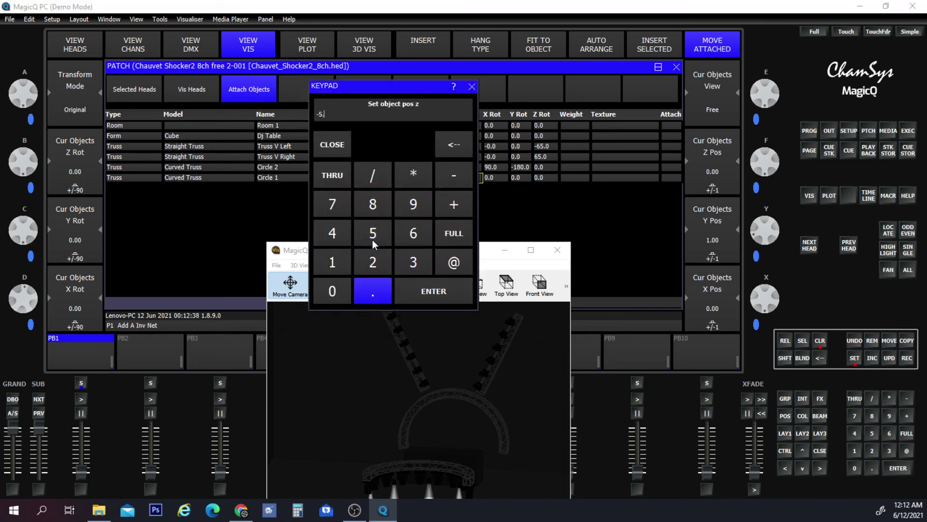
click(372, 237)
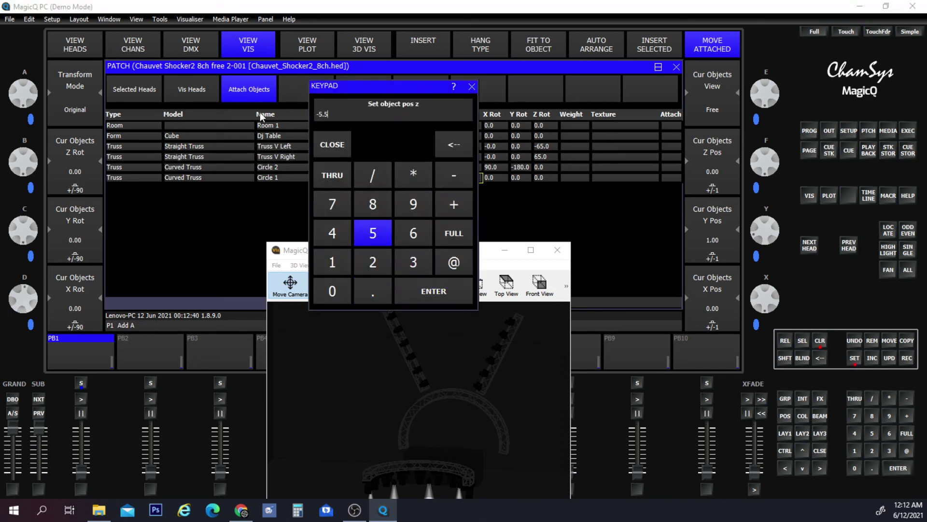
click(426, 292)
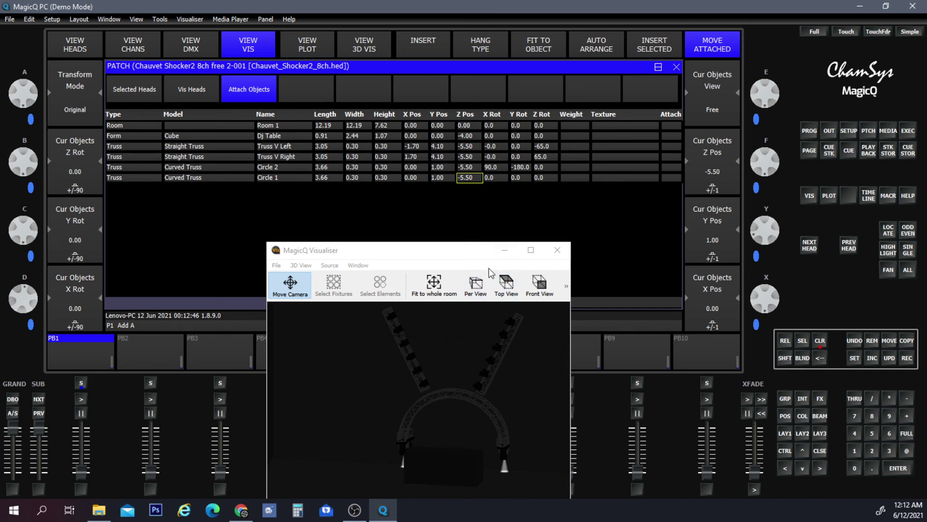
- Set the X rotation of the Circle 1 curved truss to 90 degrees
drag(470, 249, 298, 303)
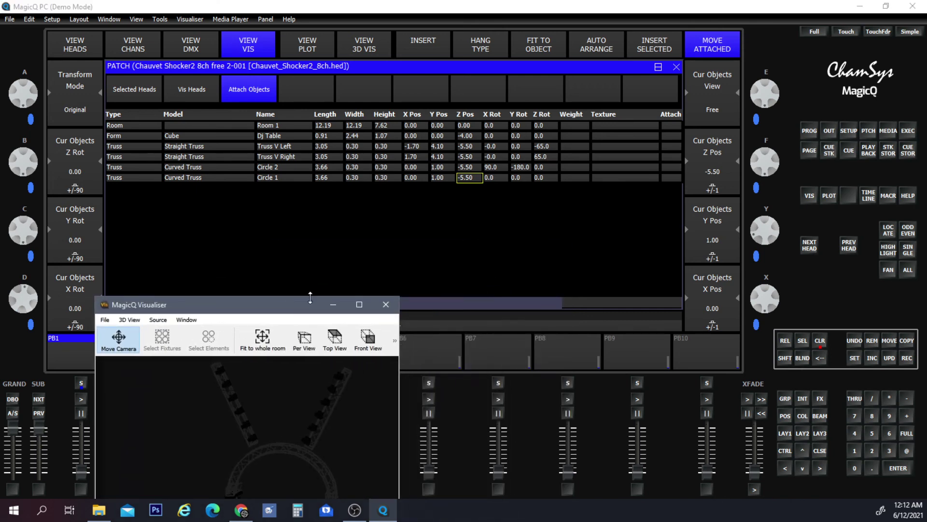
drag(470, 302, 496, 300)
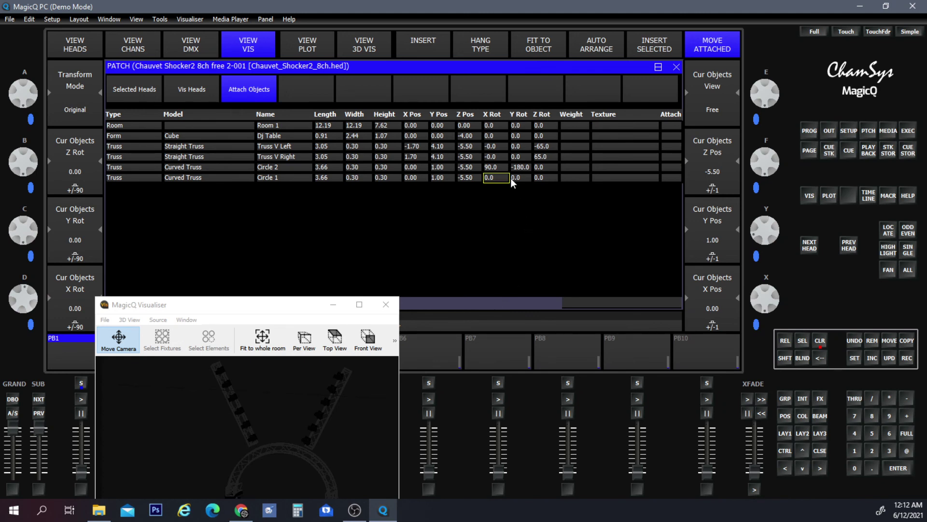
drag(271, 309, 301, 257)
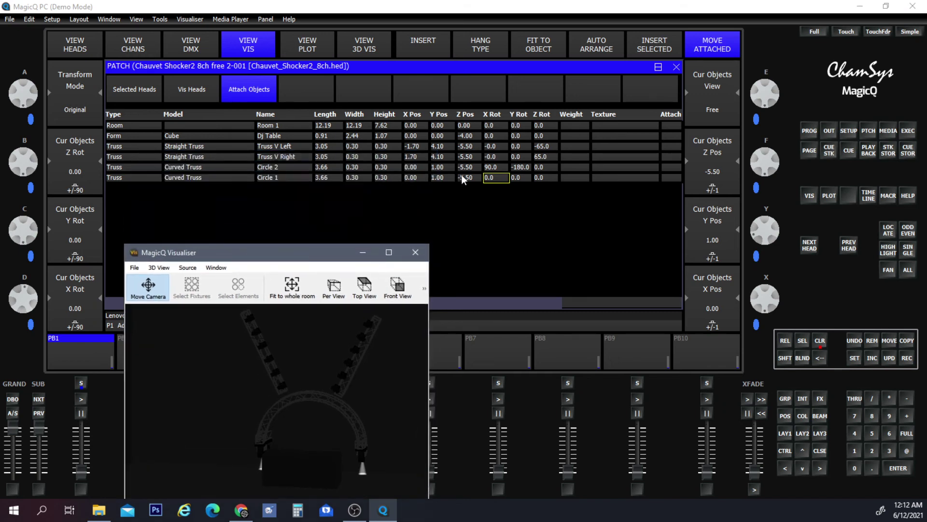
click(495, 178)
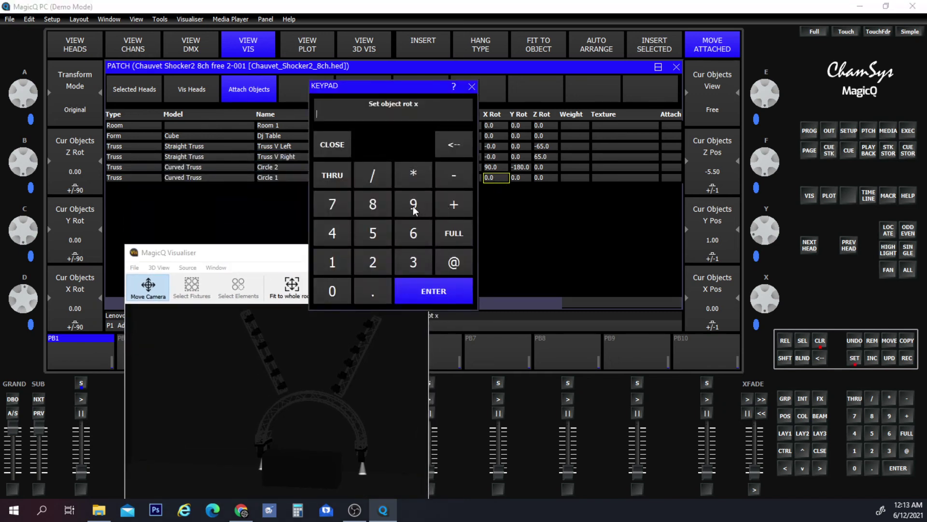
click(413, 206)
click(333, 290)
click(434, 291)
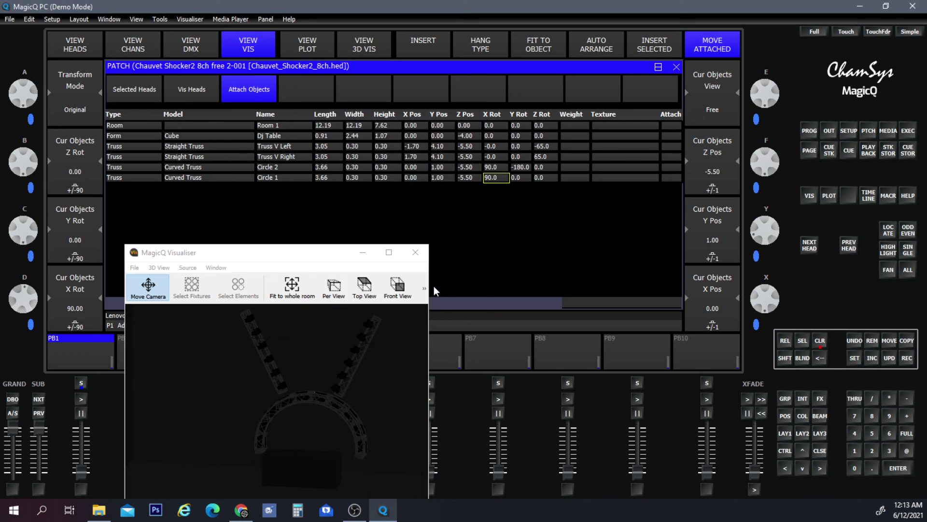
- Set the Y rotation of Circle 1 to -180 degrees and move the Visualiser window clear of the lower screen edge
click(521, 176)
click(445, 175)
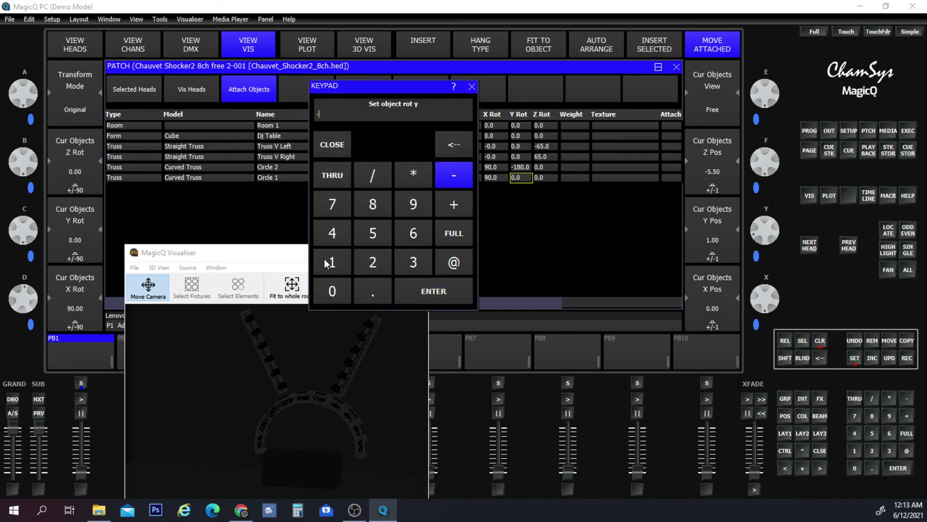
click(323, 259)
click(370, 210)
click(337, 279)
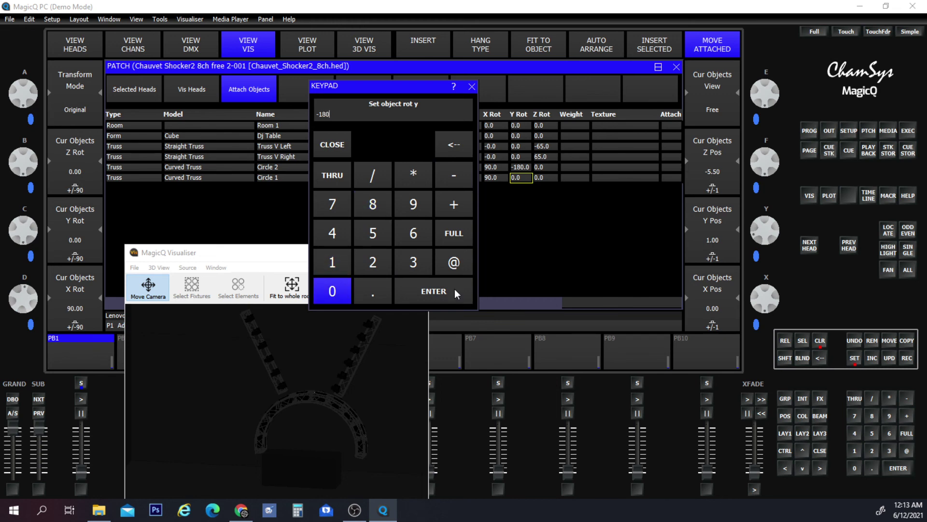
click(454, 289)
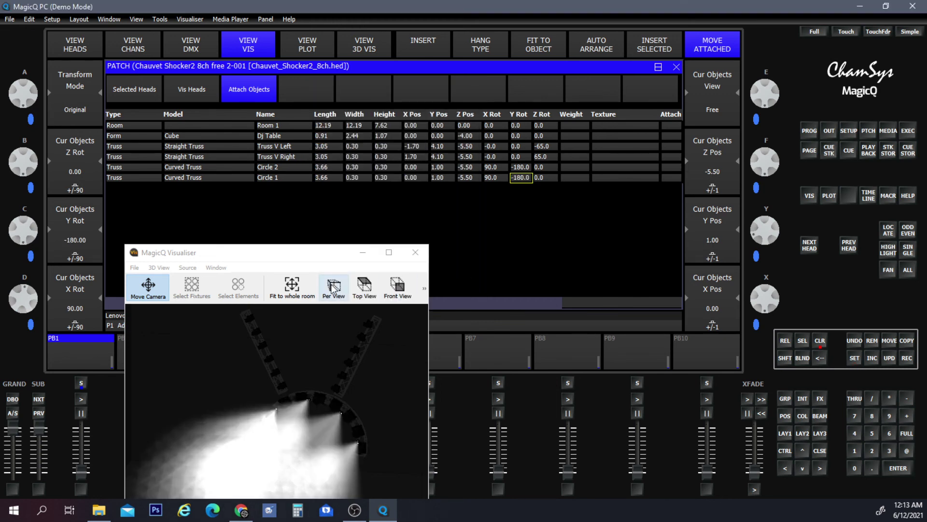
drag(312, 249, 556, 138)
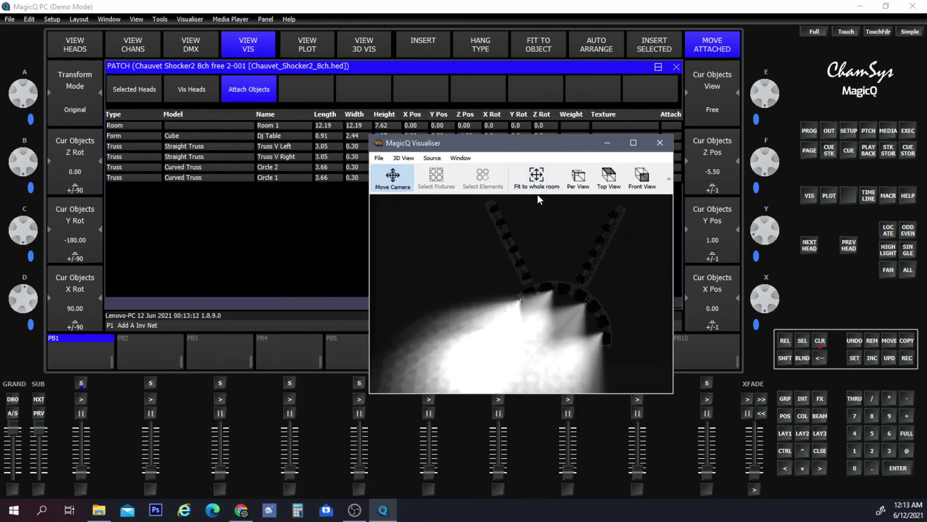
- Examine the attached fixtures and their beams in the Visualiser from several free angles, close up and from the front
click(549, 182)
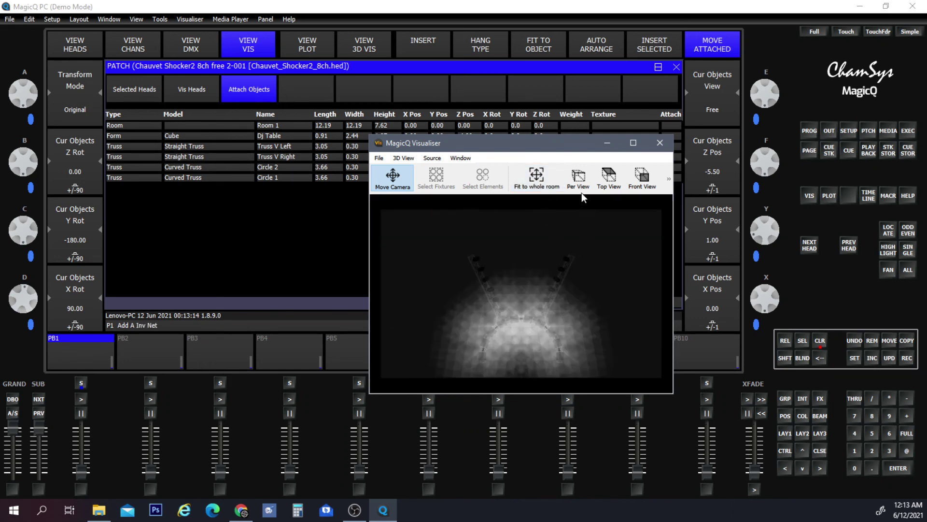
drag(599, 270, 463, 317)
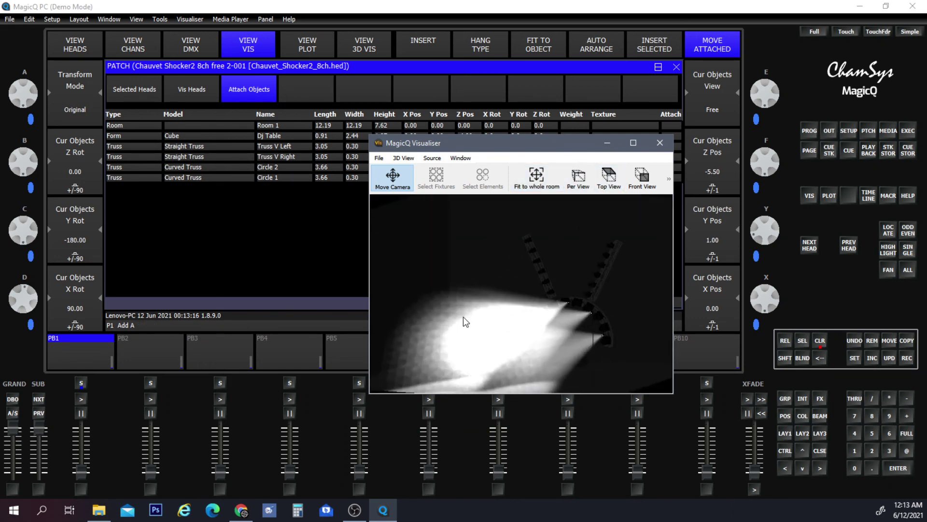
drag(633, 286, 544, 321)
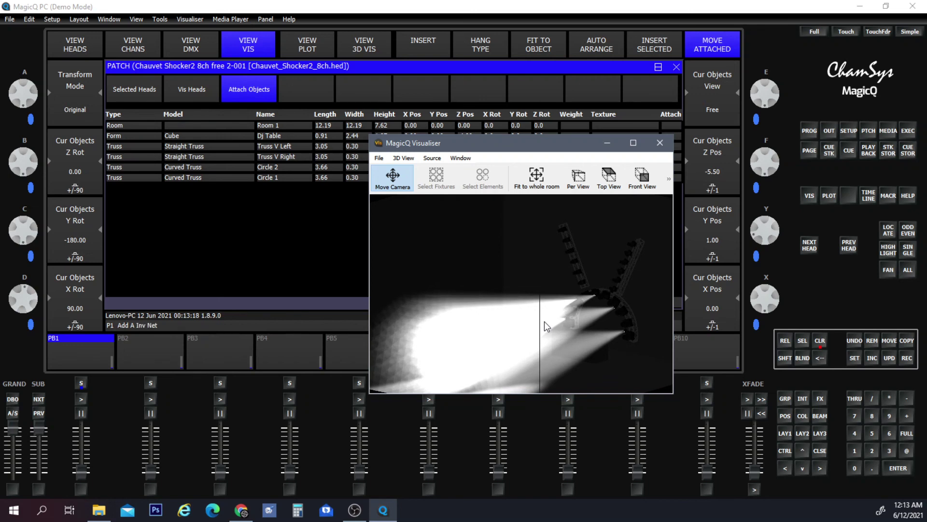
click(632, 143)
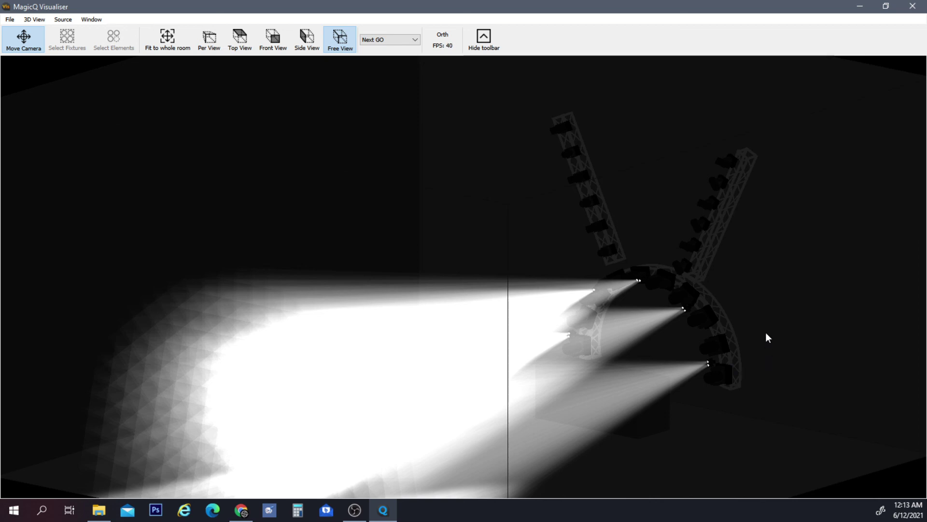
scroll(766, 333, up, 5)
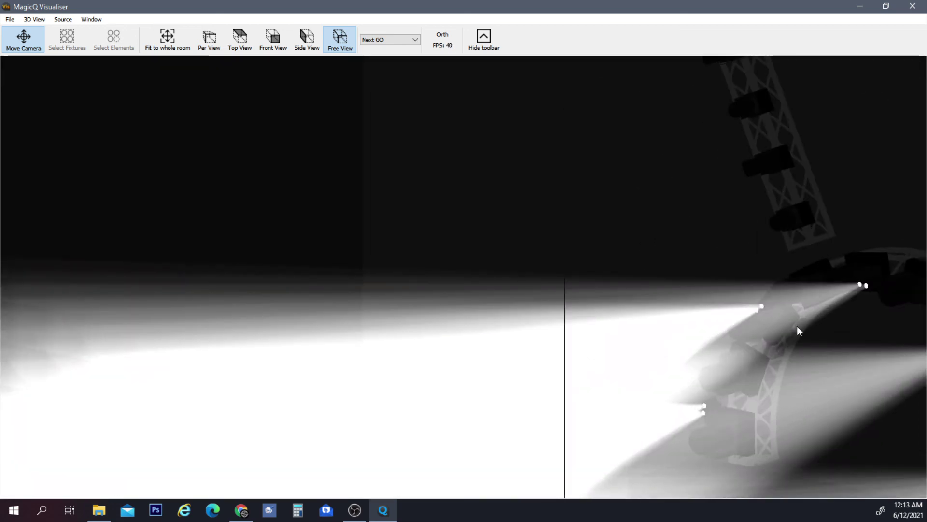
scroll(796, 325, down, 2)
scroll(796, 326, down, 1)
scroll(796, 326, up, 2)
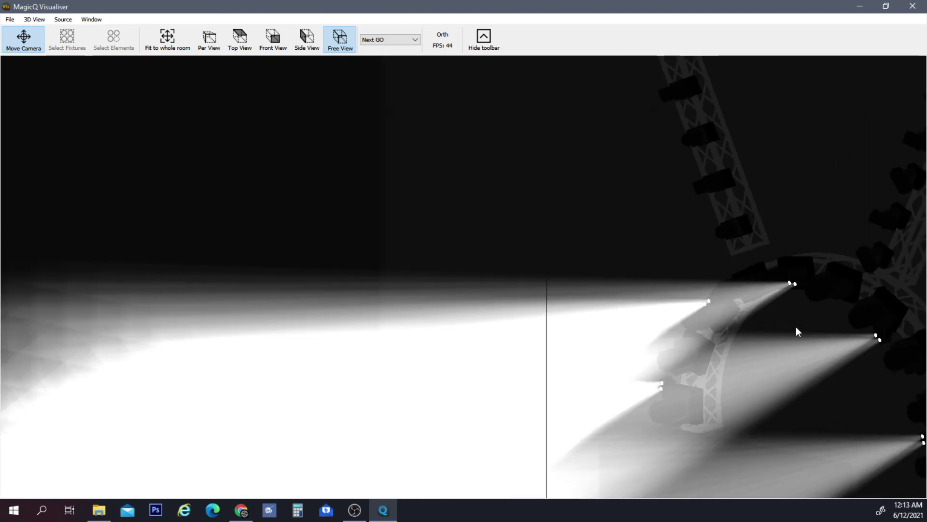
scroll(796, 326, down, 1)
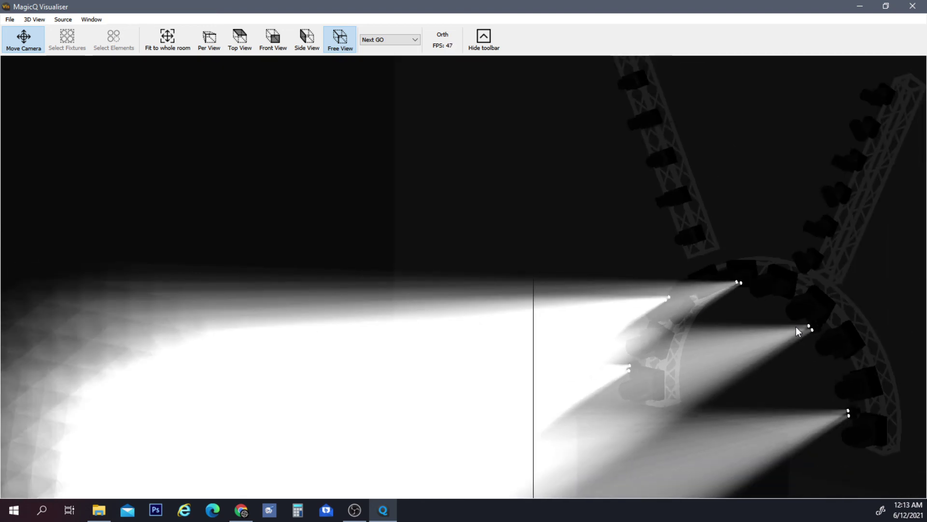
scroll(796, 326, down, 1)
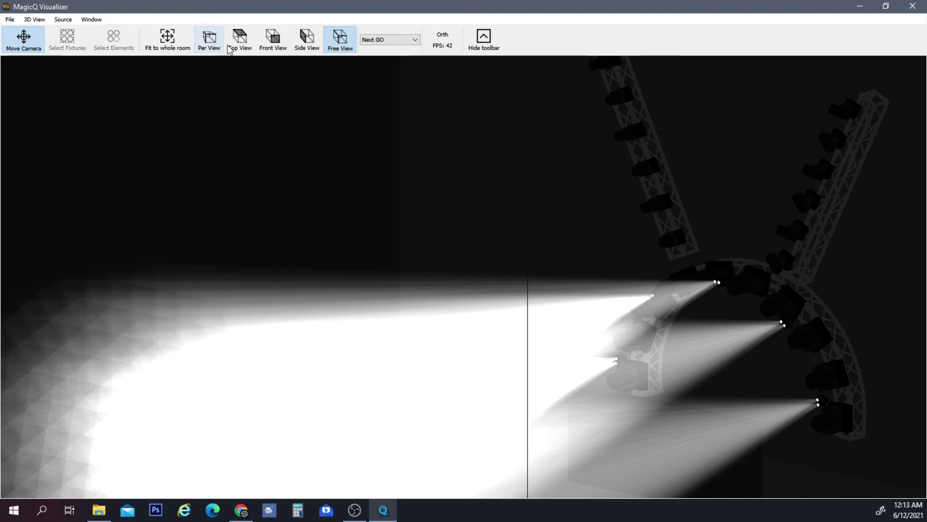
click(281, 38)
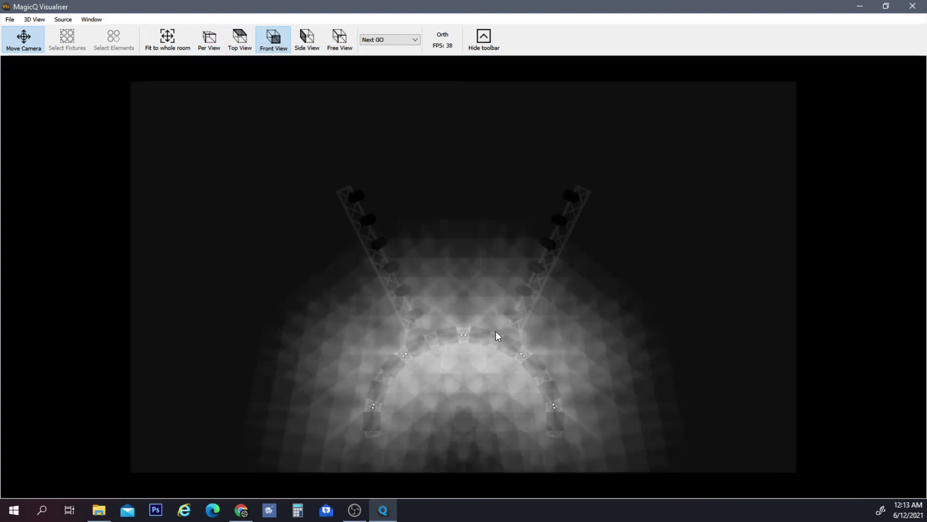
- Adjust the Visualiser's beam brightness in the 3D settings, trying a low level before settling on one above the middle
click(11, 20)
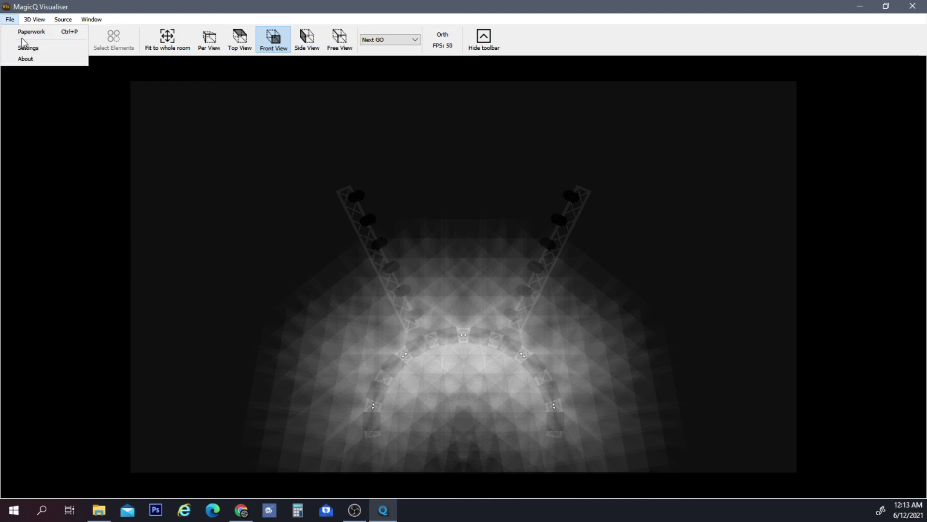
click(20, 53)
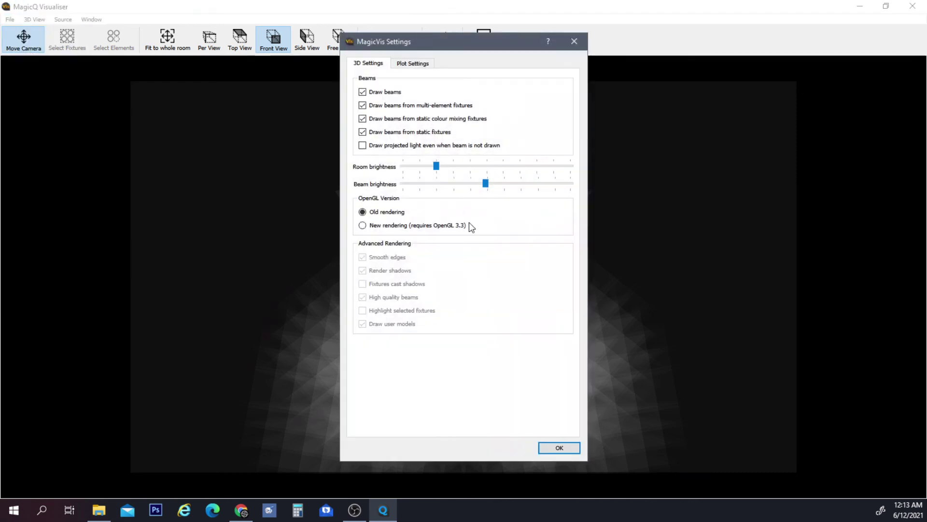
click(425, 183)
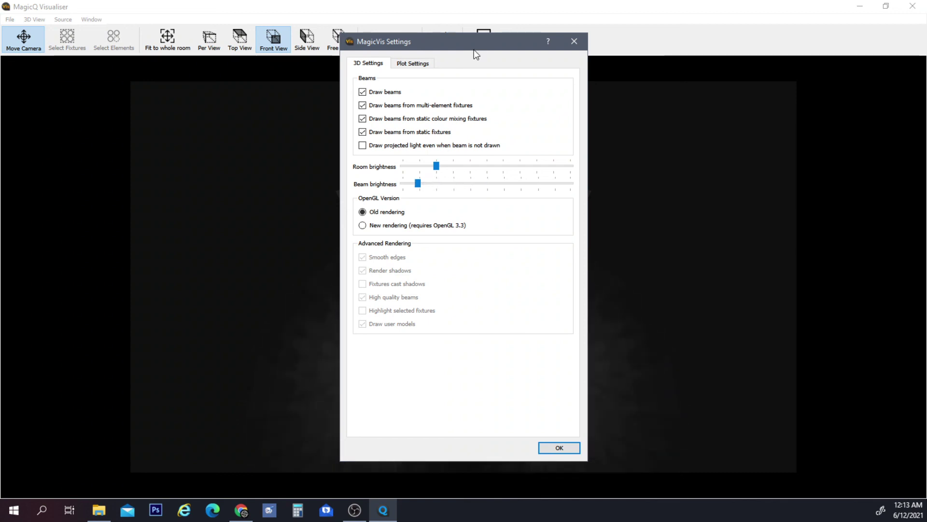
drag(483, 41, 203, 47)
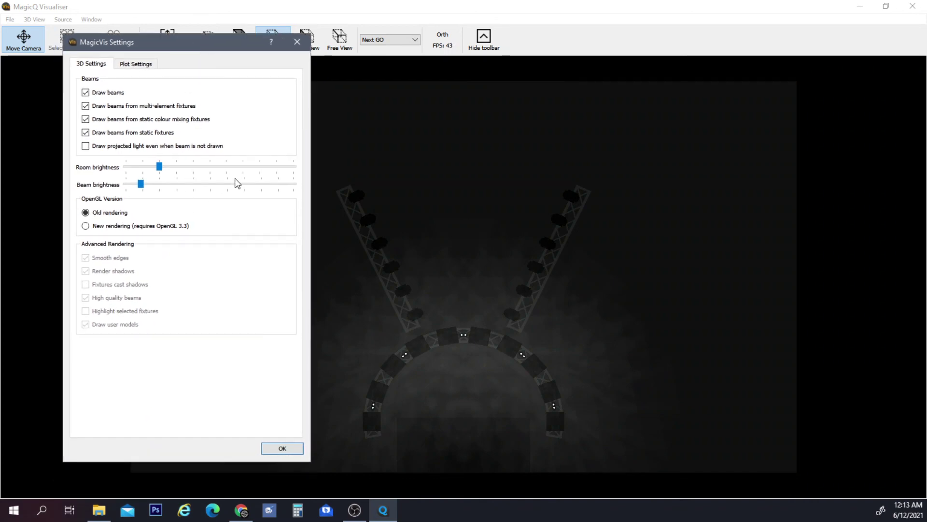
click(265, 186)
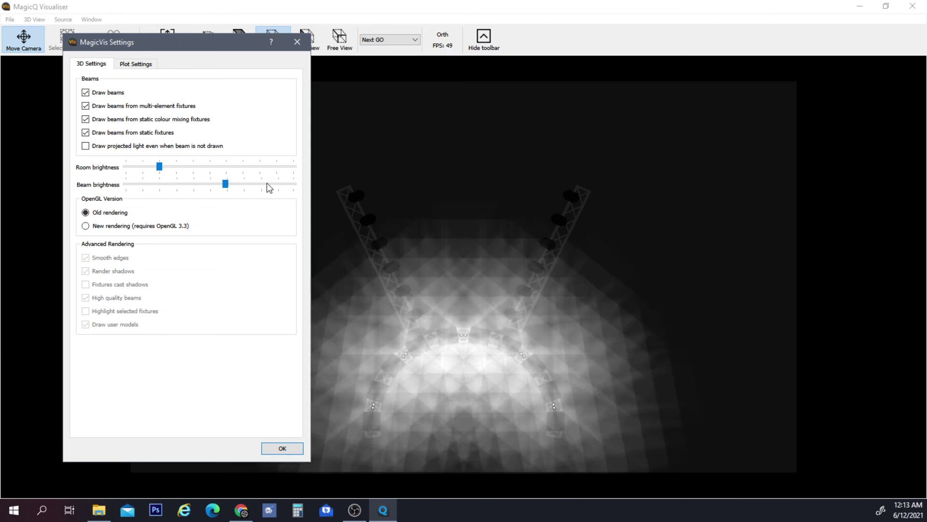
click(267, 186)
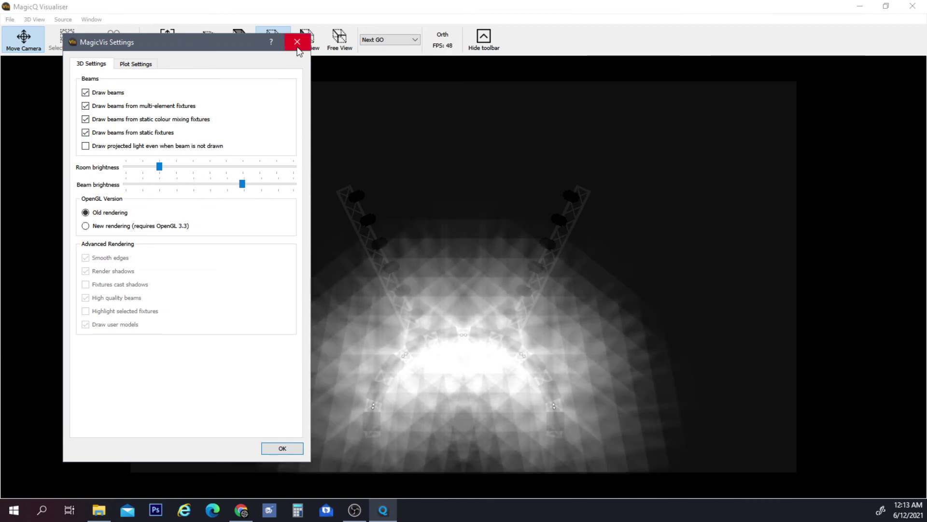
click(270, 448)
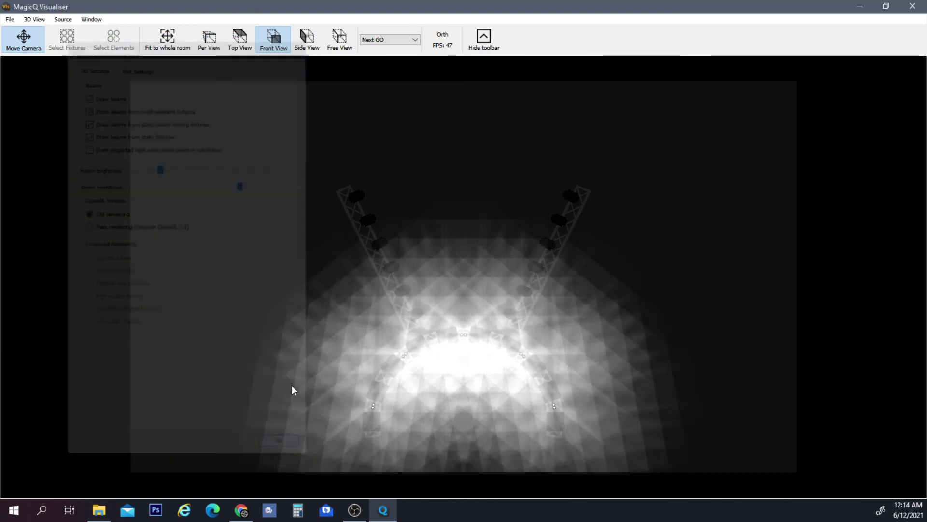
- Restore the Visualiser to a smaller floating window and clear the programmer
click(885, 6)
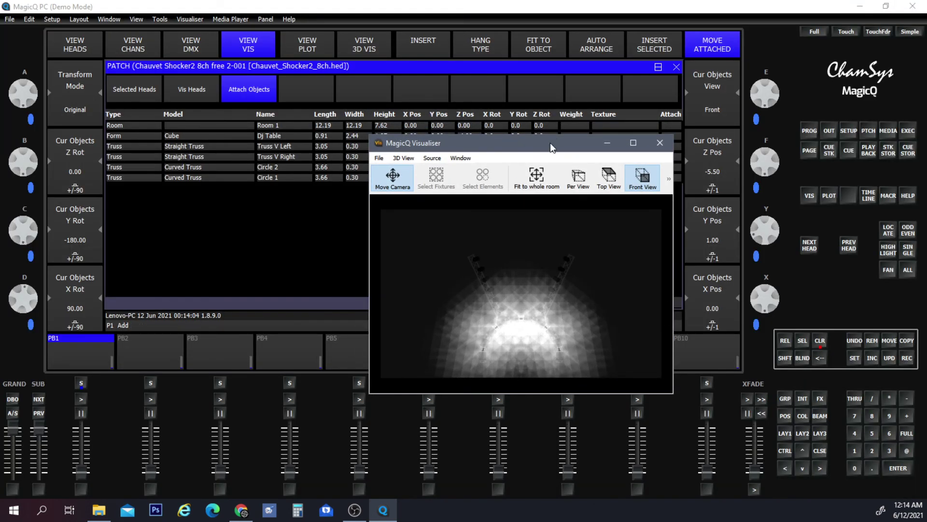
drag(550, 143, 503, 125)
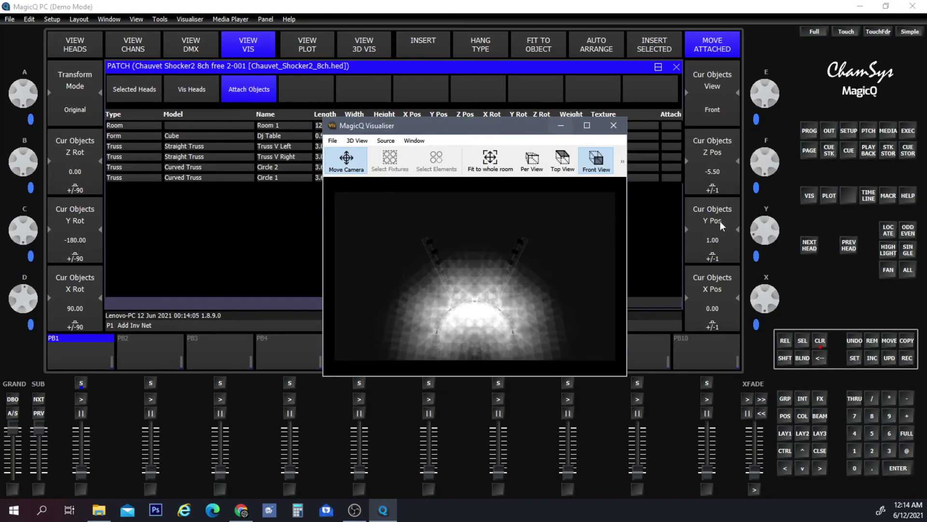
click(820, 342)
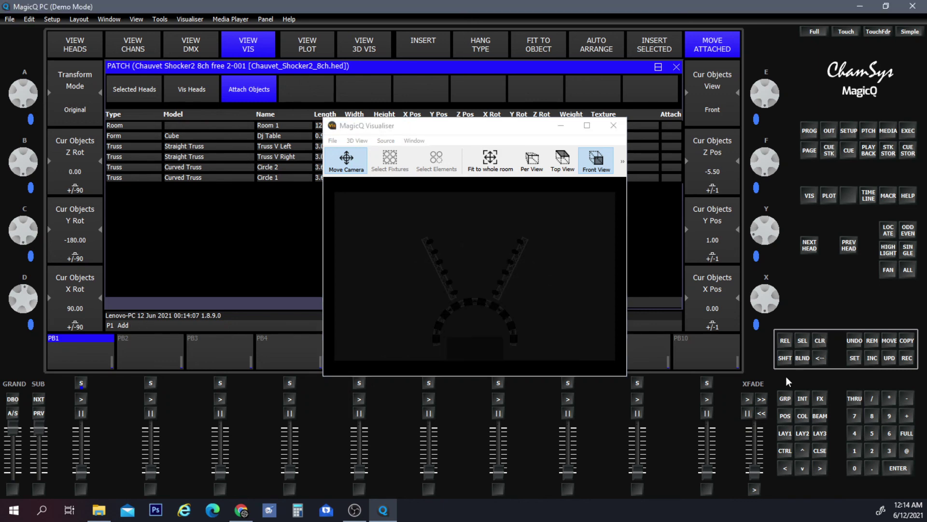
- Locate all heads in the ViziBeam5RX group and in the Shocker2 group
click(781, 435)
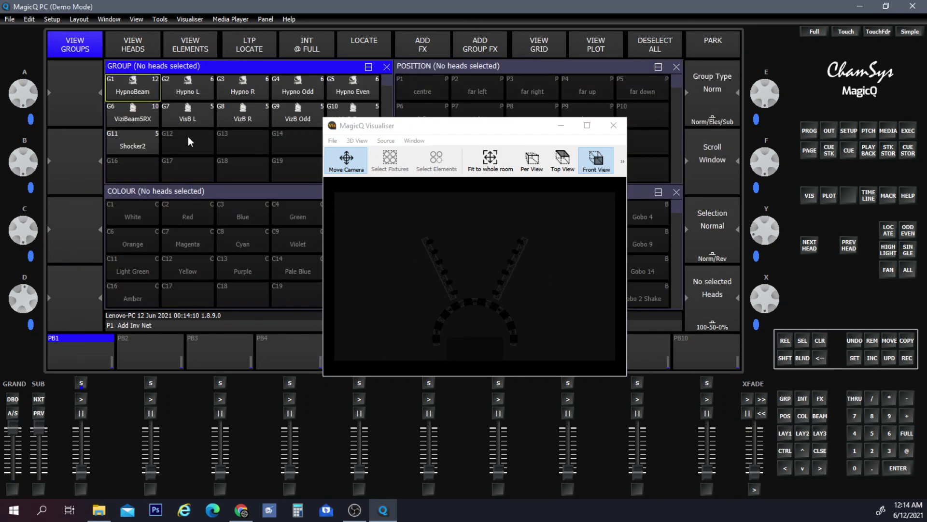
click(144, 109)
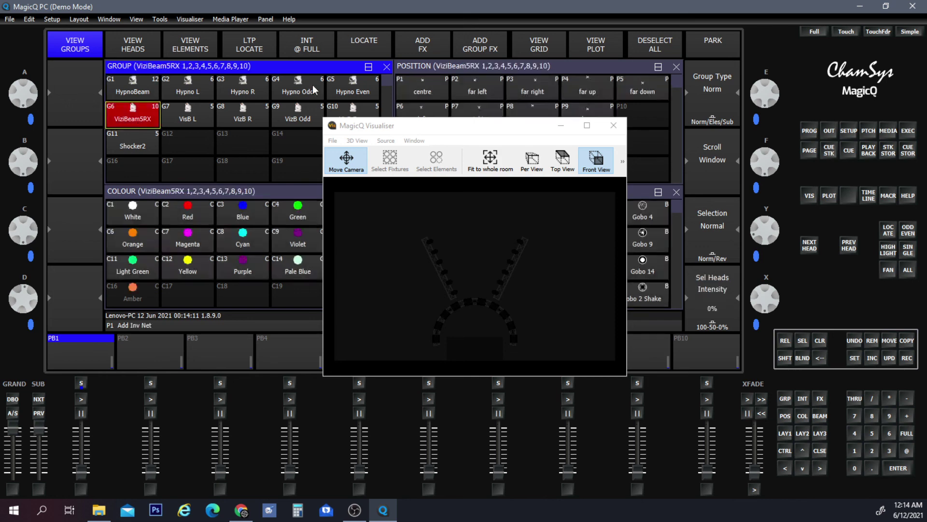
click(368, 39)
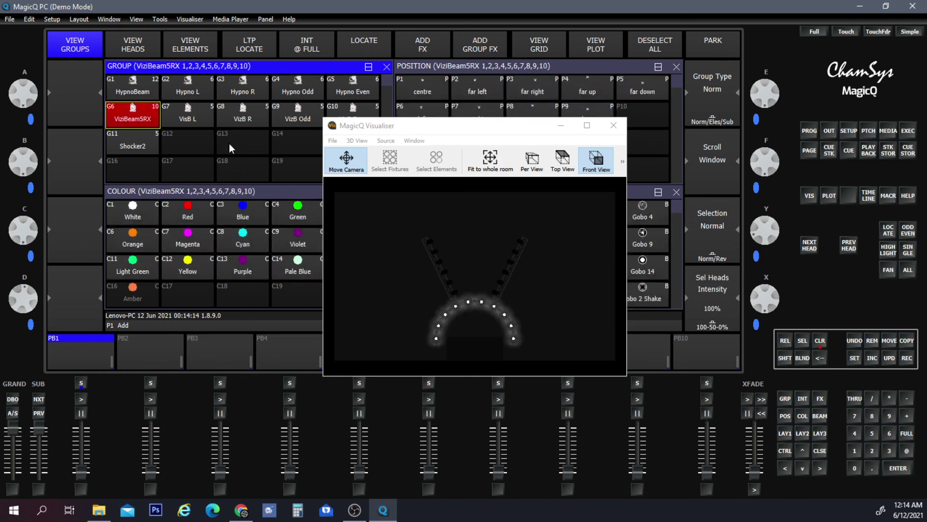
click(133, 144)
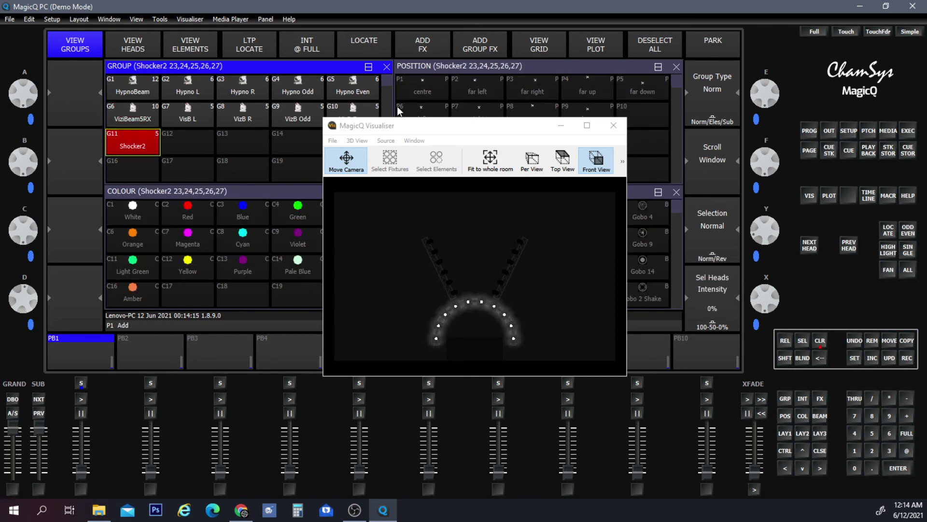
click(364, 42)
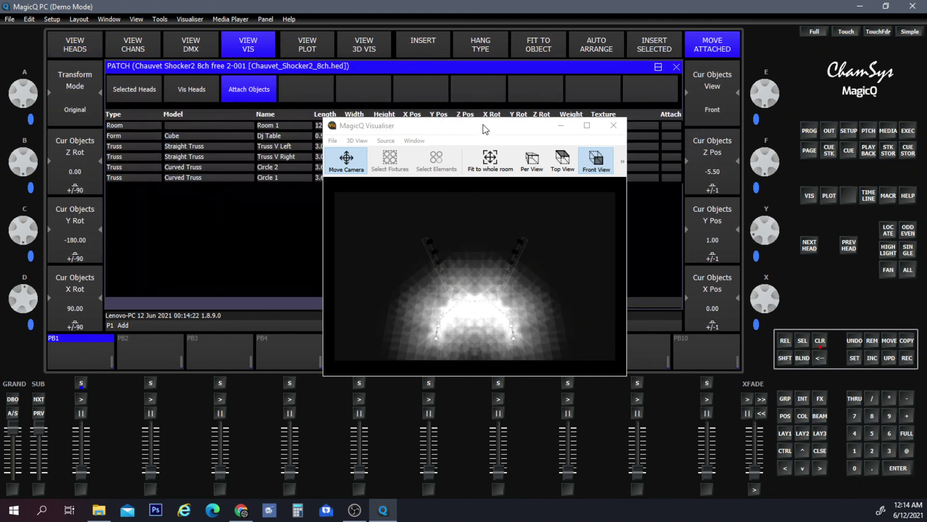
- Clear the programmer, remove the duplicate curved truss Circle 2 from the attach objects, and check the remaining rig in the Visualiser
drag(483, 126, 493, 232)
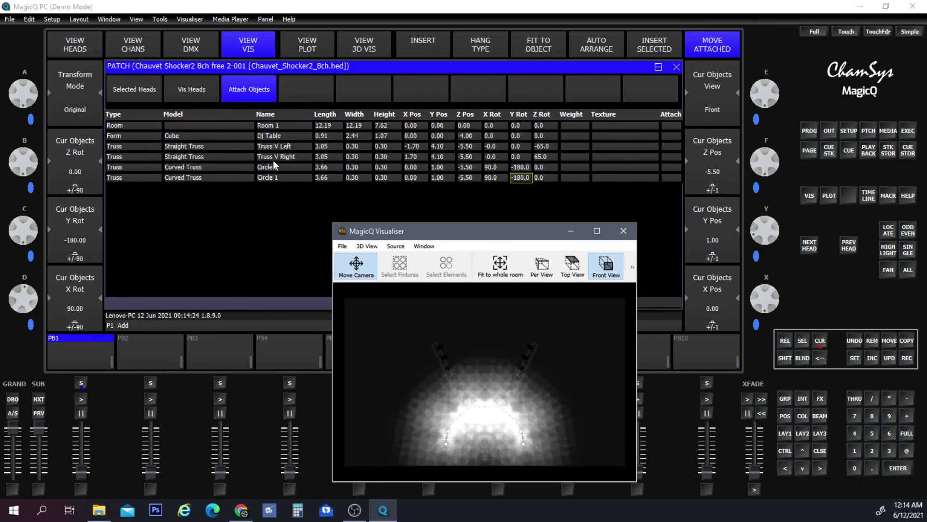
click(143, 167)
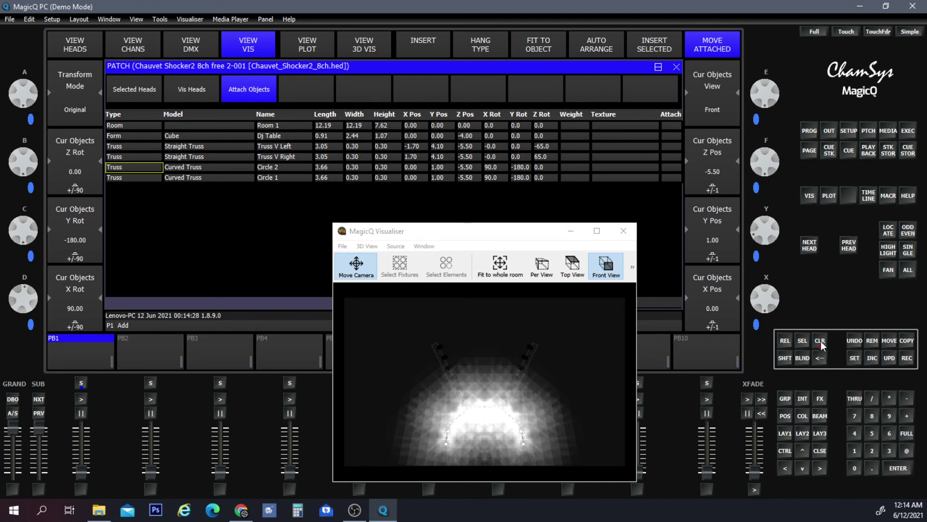
click(820, 341)
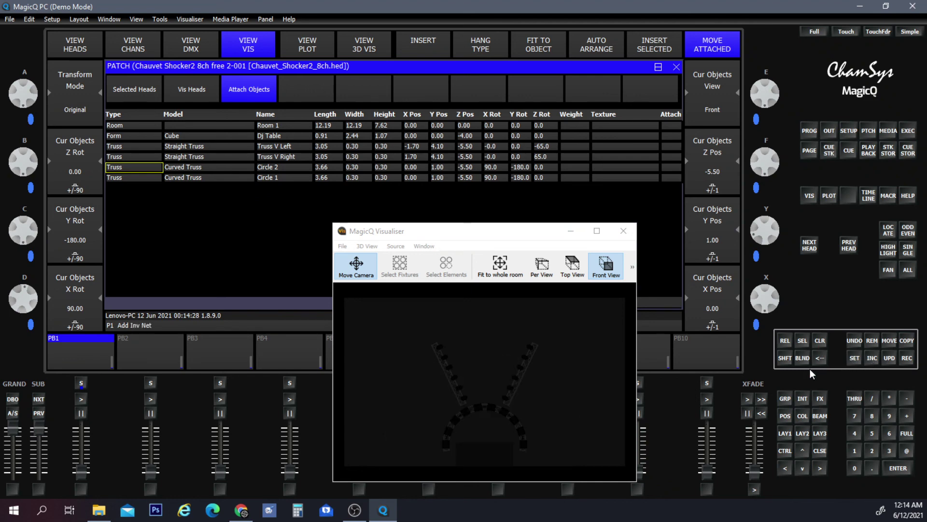
click(870, 340)
click(135, 166)
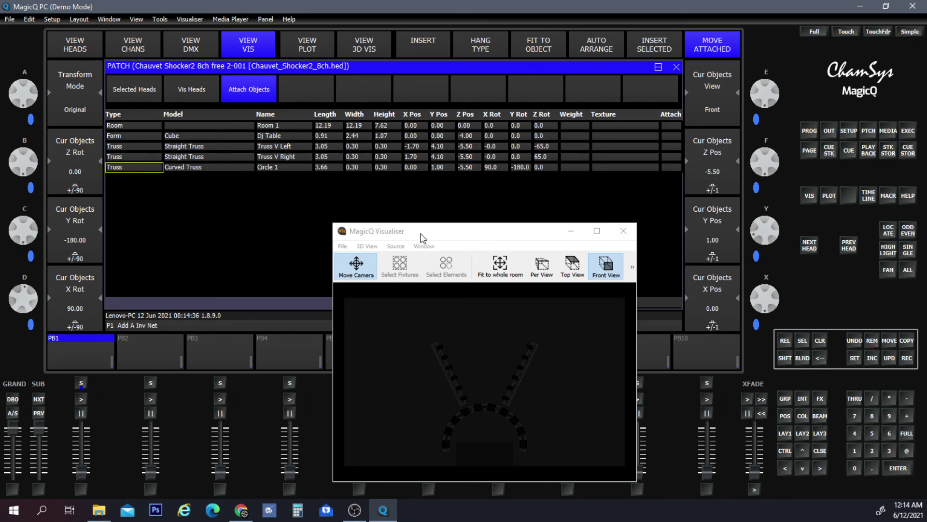
click(597, 230)
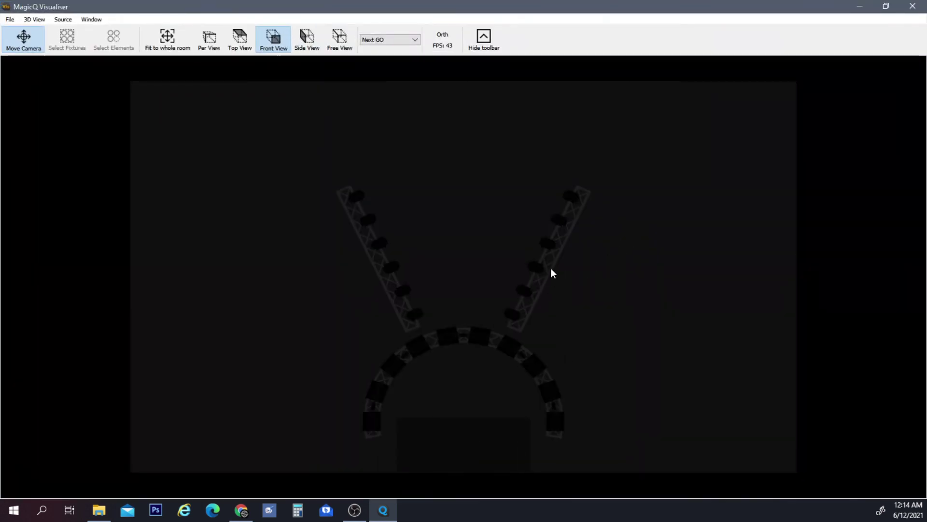
click(886, 6)
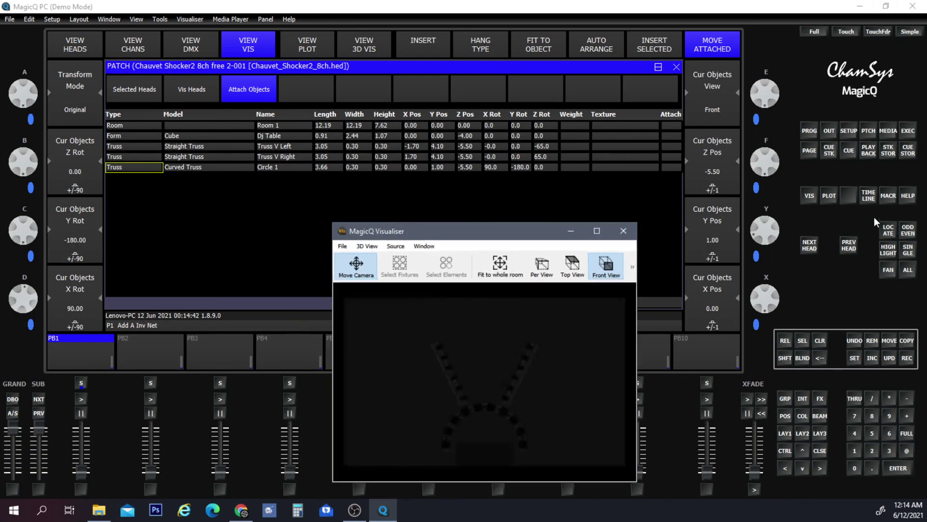
- Select the Shocker2 group and set its intensity to full
click(791, 433)
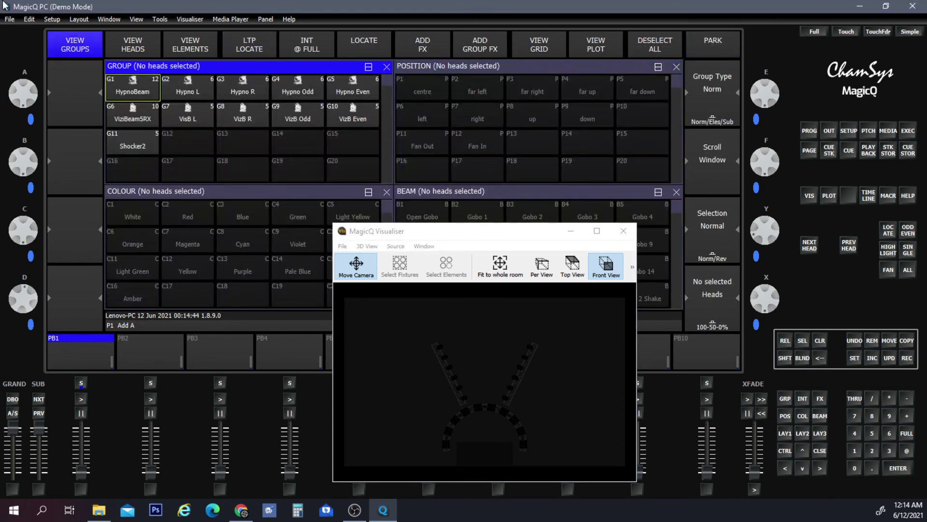
click(137, 139)
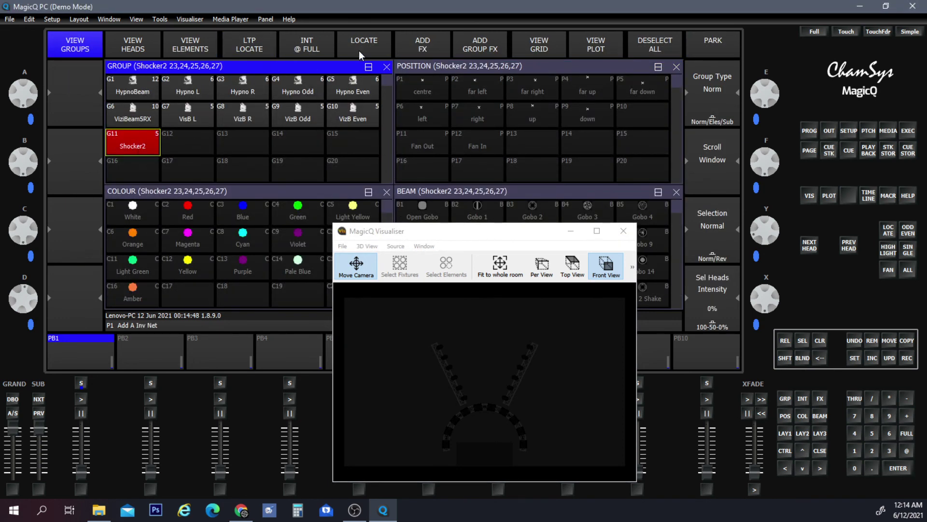
click(314, 49)
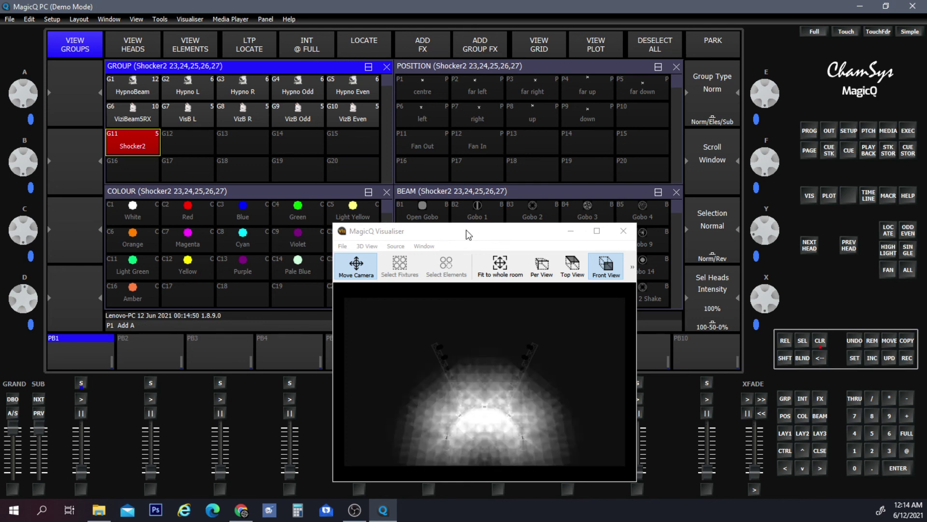
- Examine the Shocker2 group's beam attributes across pages 1 to 5, keeping the floating Visualiser clear of the controls
drag(466, 230, 563, 332)
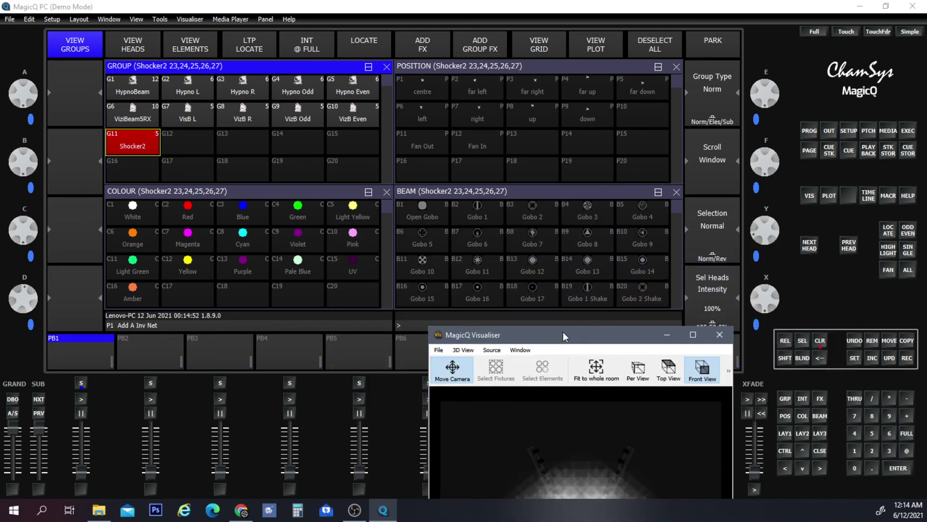
click(425, 191)
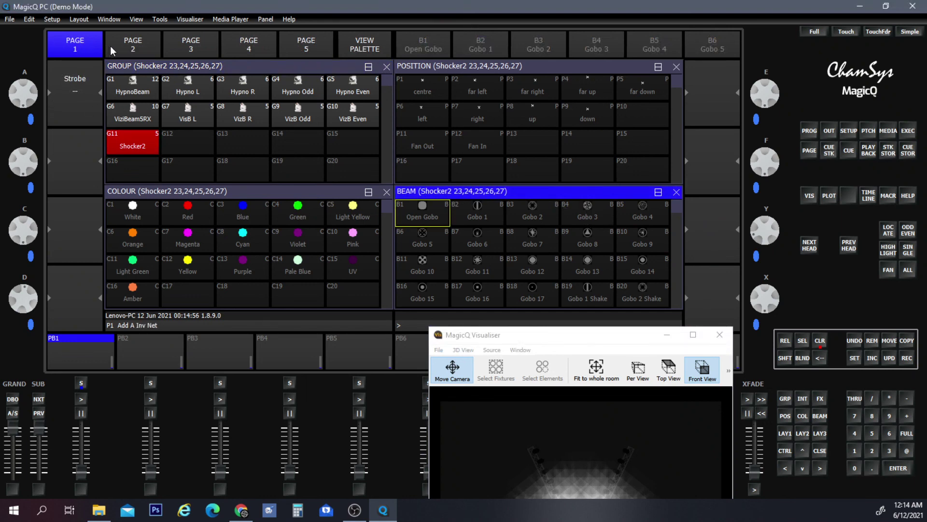
click(125, 49)
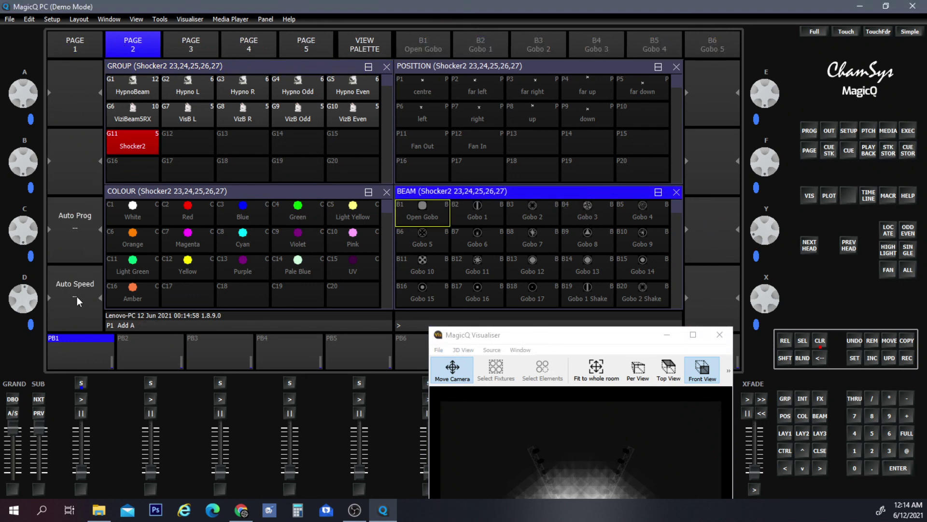
click(192, 43)
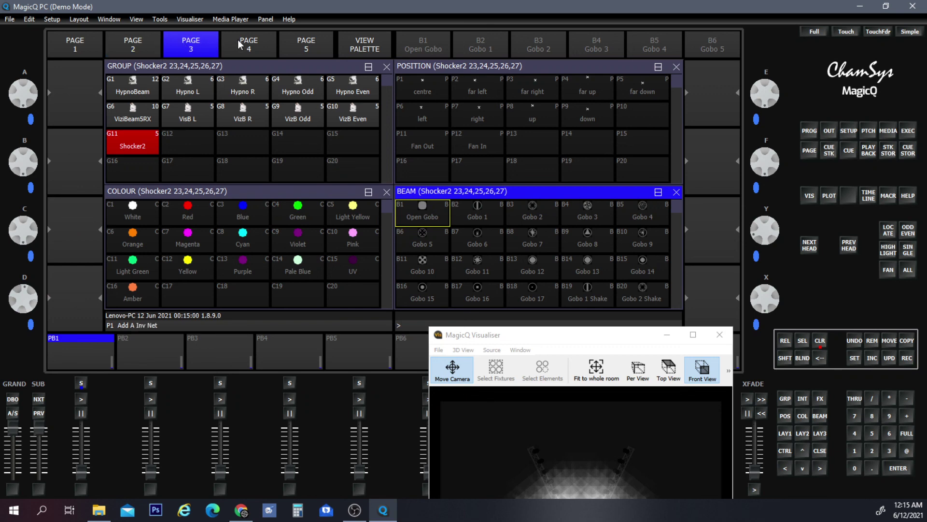
click(140, 50)
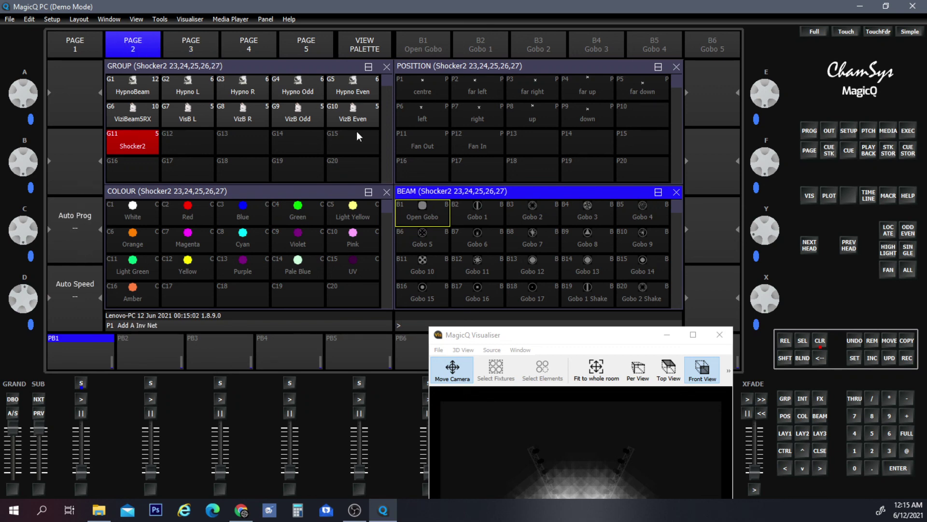
drag(531, 335, 689, 76)
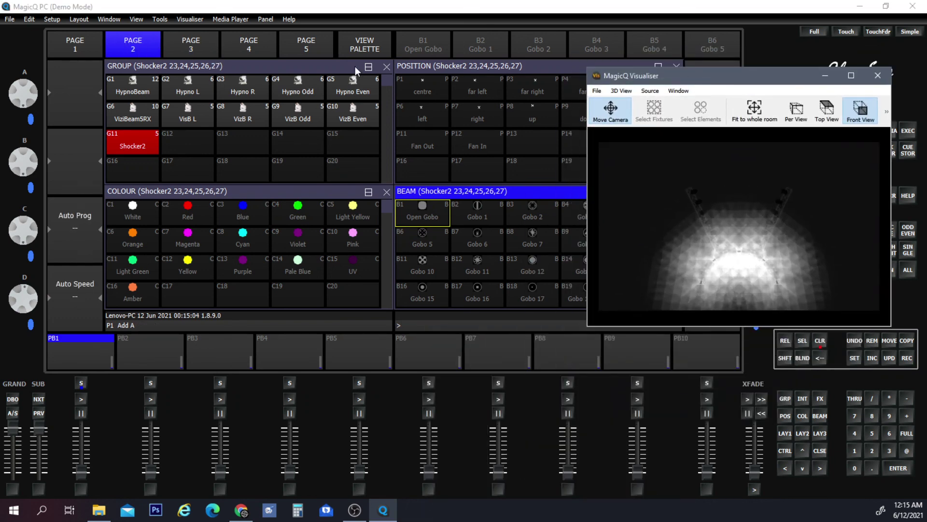
click(205, 55)
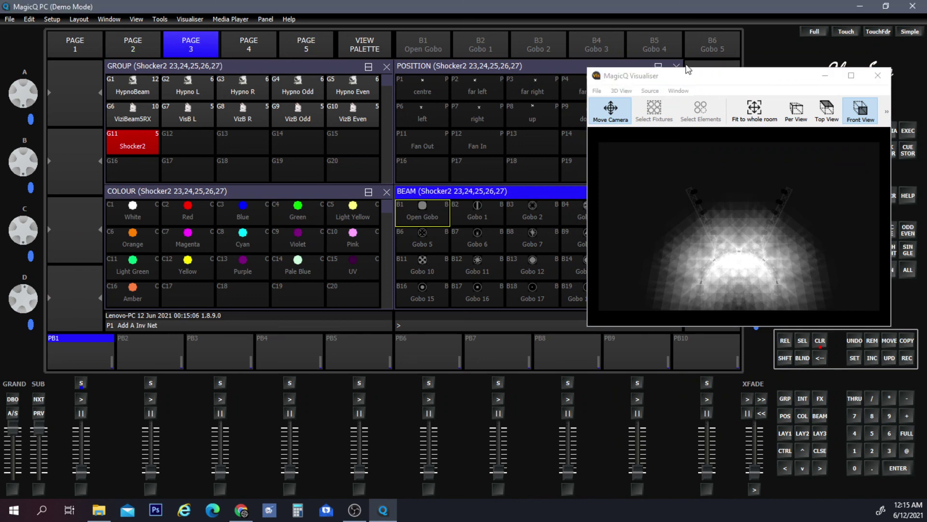
drag(742, 70, 273, 185)
click(243, 42)
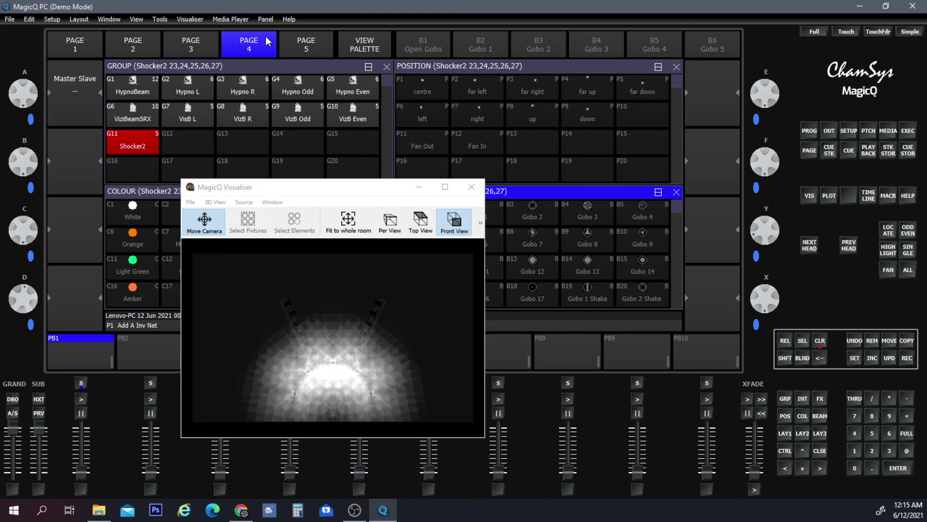
click(289, 46)
click(128, 49)
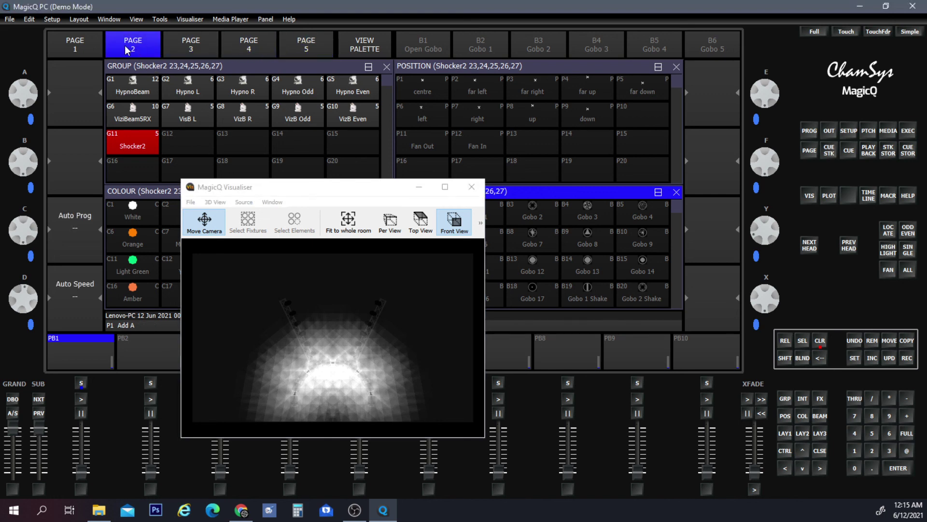
click(71, 48)
drag(269, 188, 567, 113)
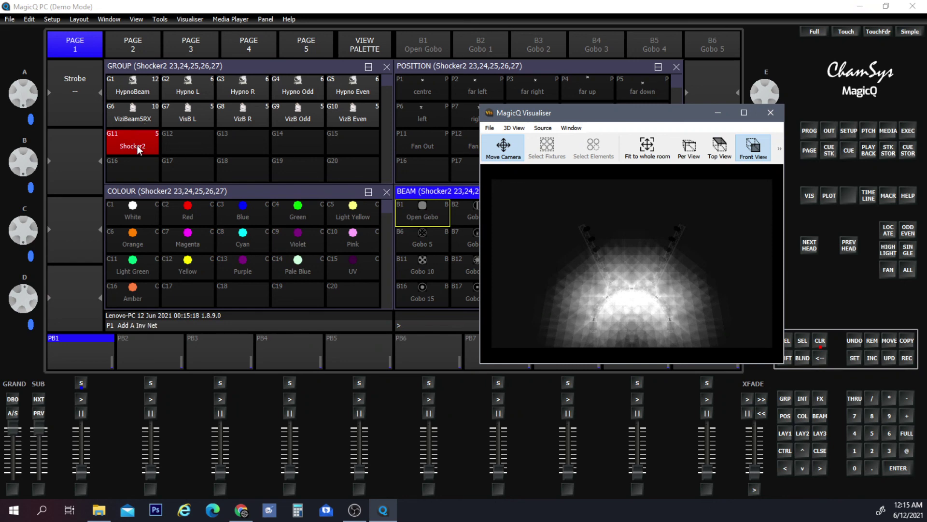
- Lower the Shocker2 group's intensity to 9% and raise it back to 91% while watching the rig in the Visualiser
click(228, 69)
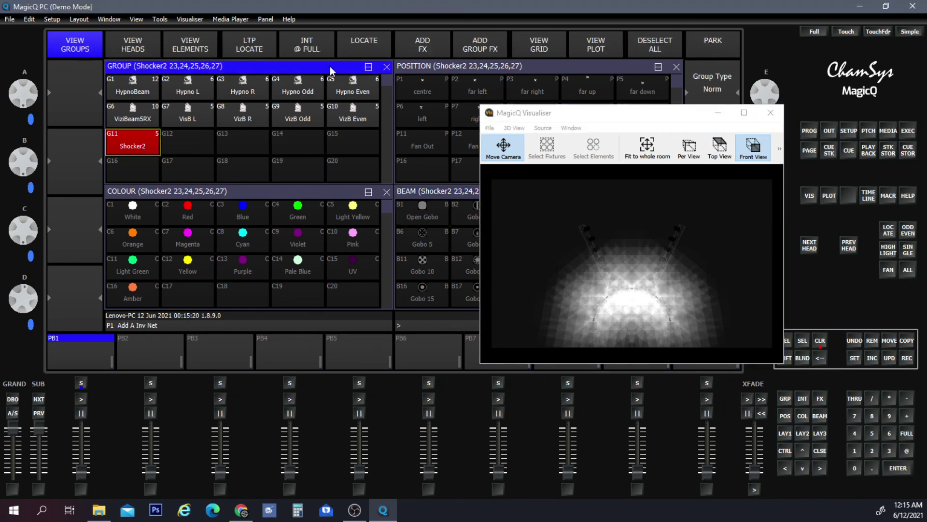
drag(538, 116, 319, 142)
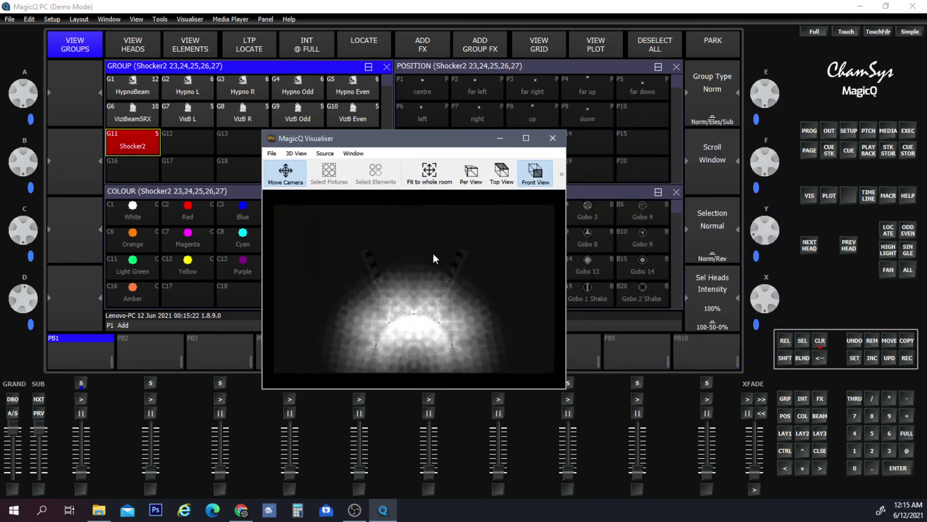
click(338, 68)
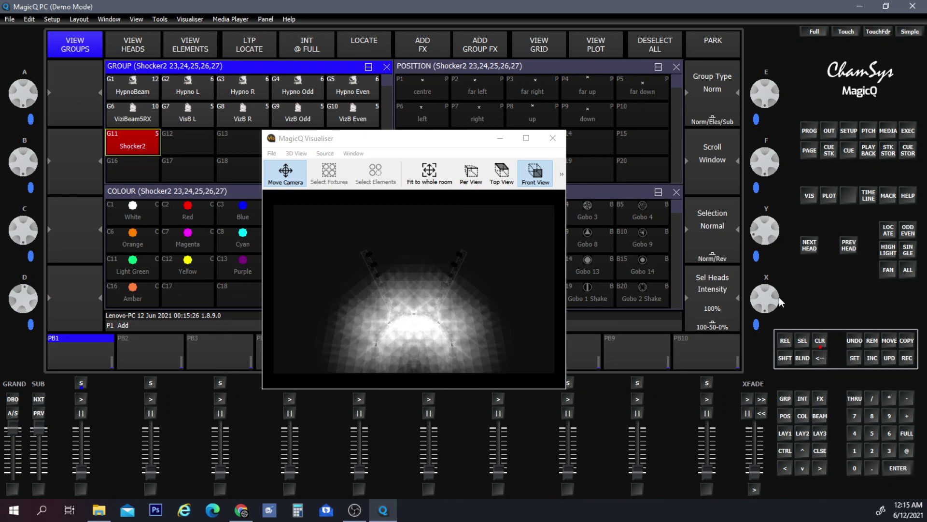
drag(779, 297, 775, 242)
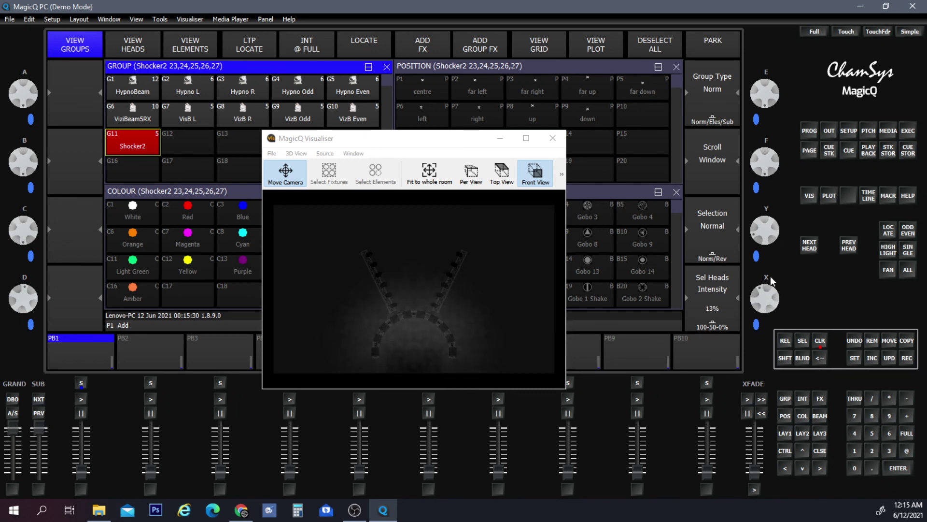
mouse_move(771, 300)
mouse_down()
mouse_move(769, 274)
mouse_move(769, 290)
mouse_up()
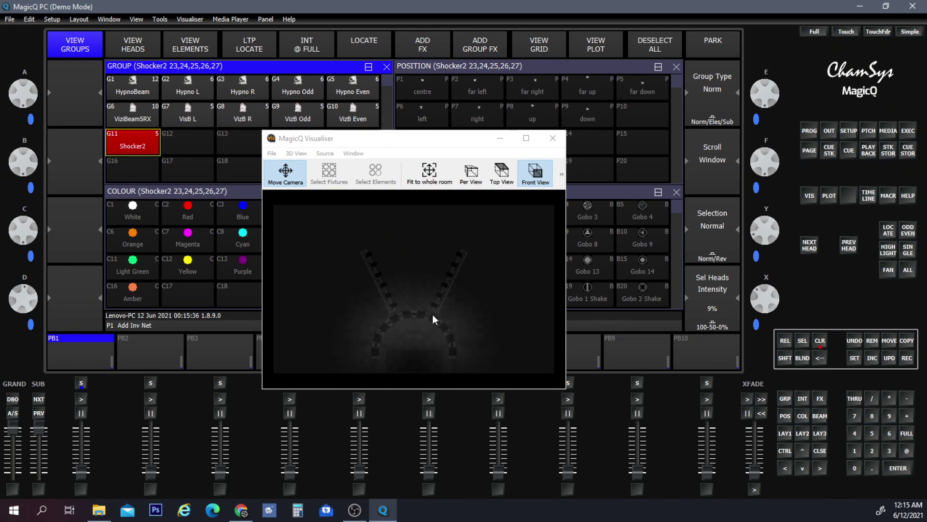
drag(779, 292, 727, 471)
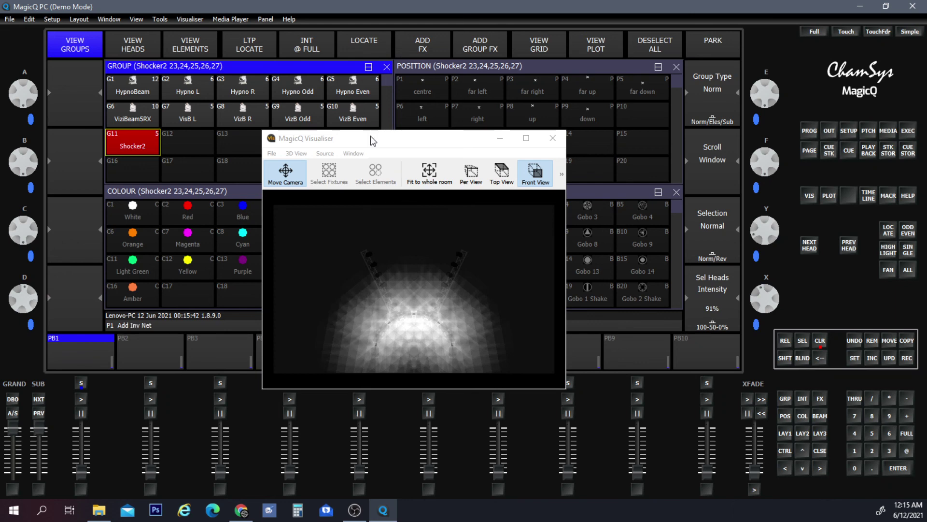
- Set the Shocker2 group's strobe to the Strobe S>F range at 71 and increase it to 122
drag(371, 137, 542, 217)
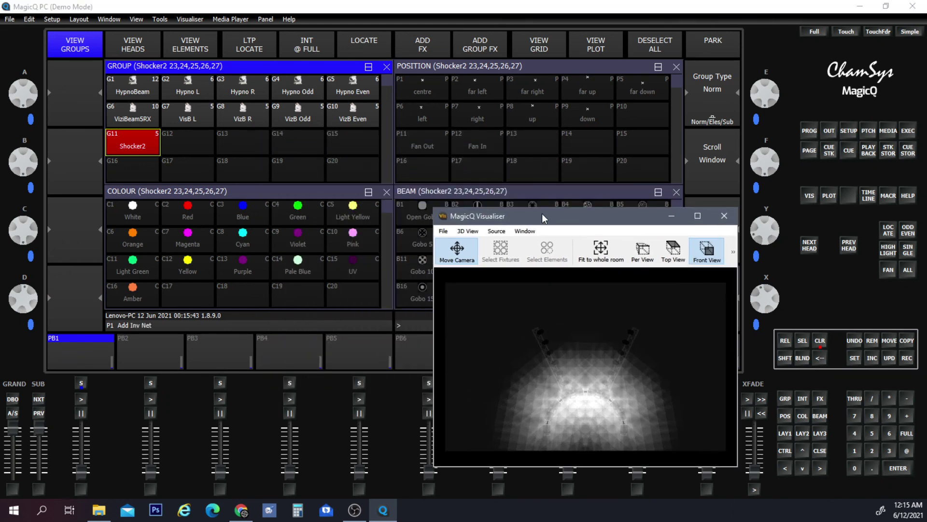
click(424, 189)
click(65, 89)
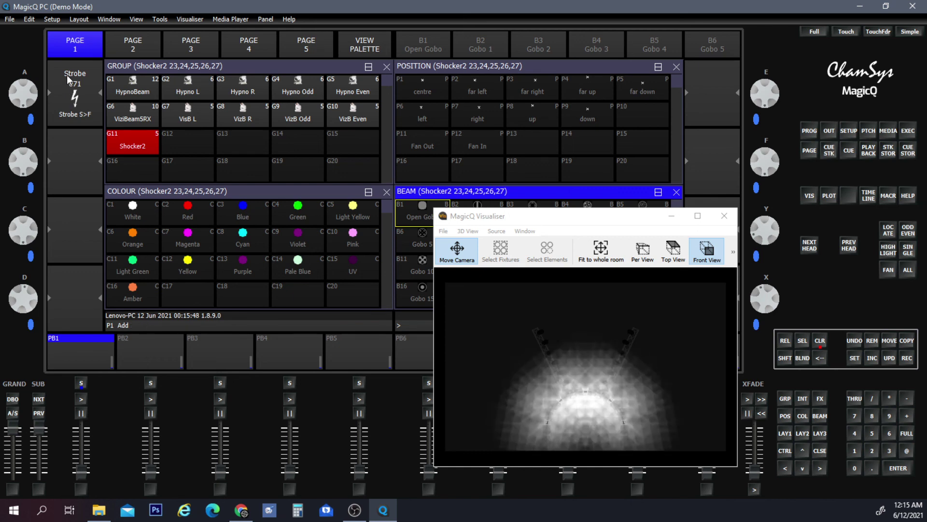
click(71, 111)
click(71, 111)
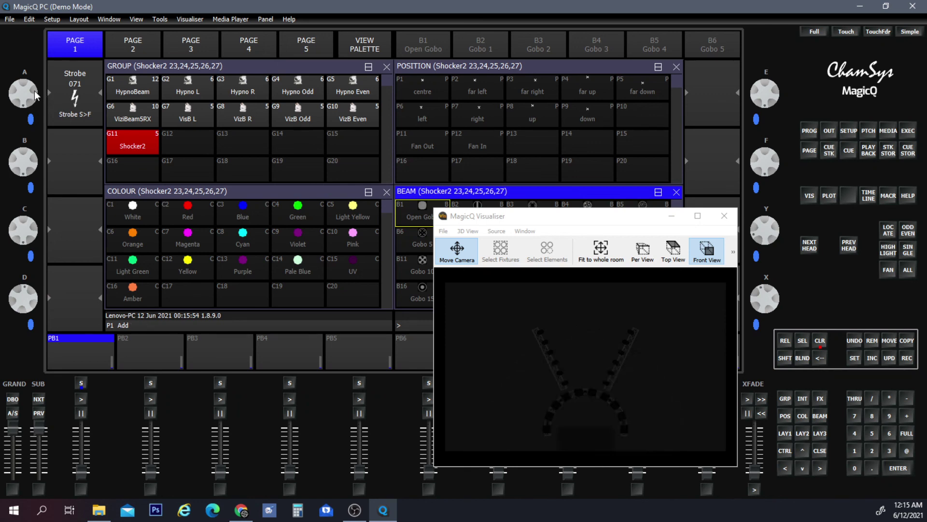
drag(34, 92, 34, 119)
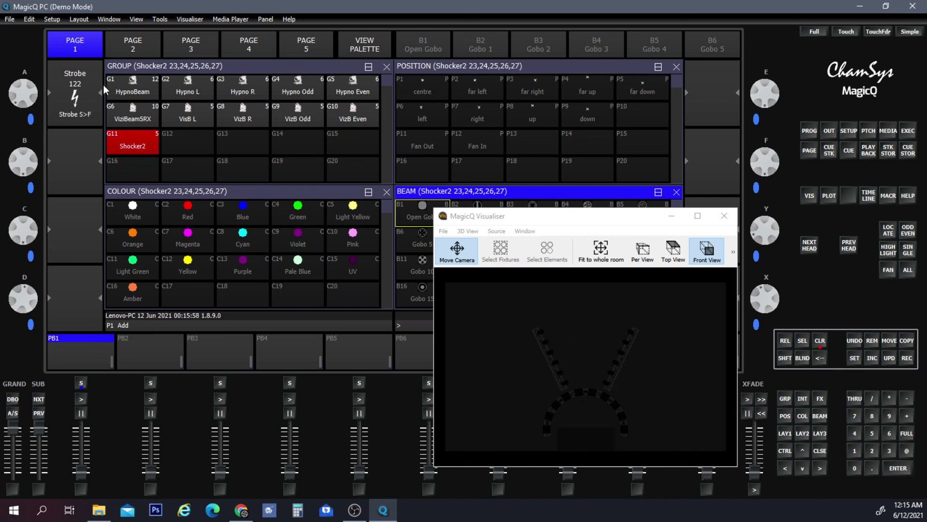
- Set the ViziBeam5RX group to full intensity and try its right, left, up and down position palettes
click(134, 113)
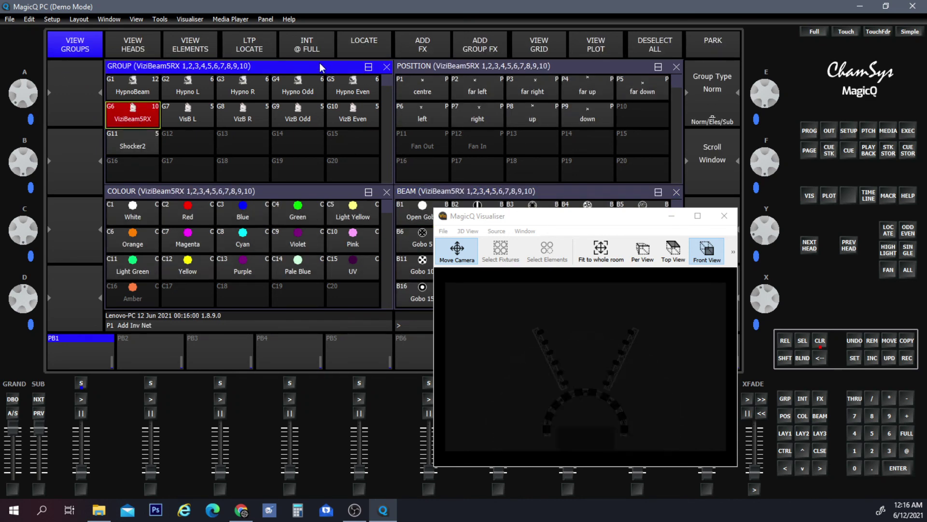
click(313, 47)
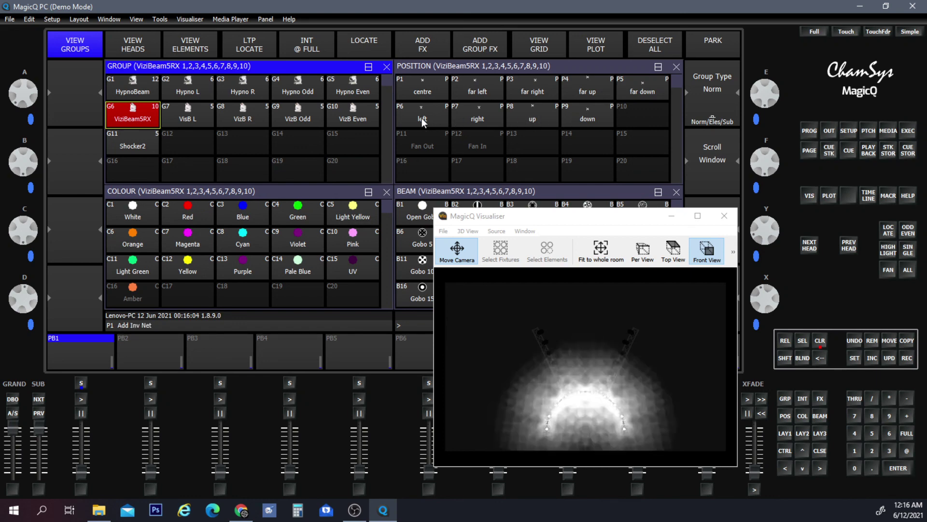
click(463, 118)
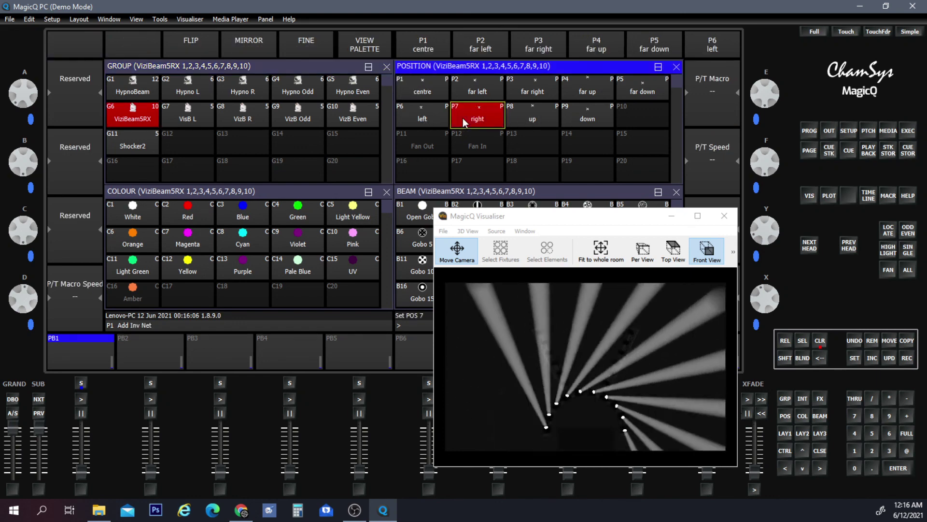
click(436, 112)
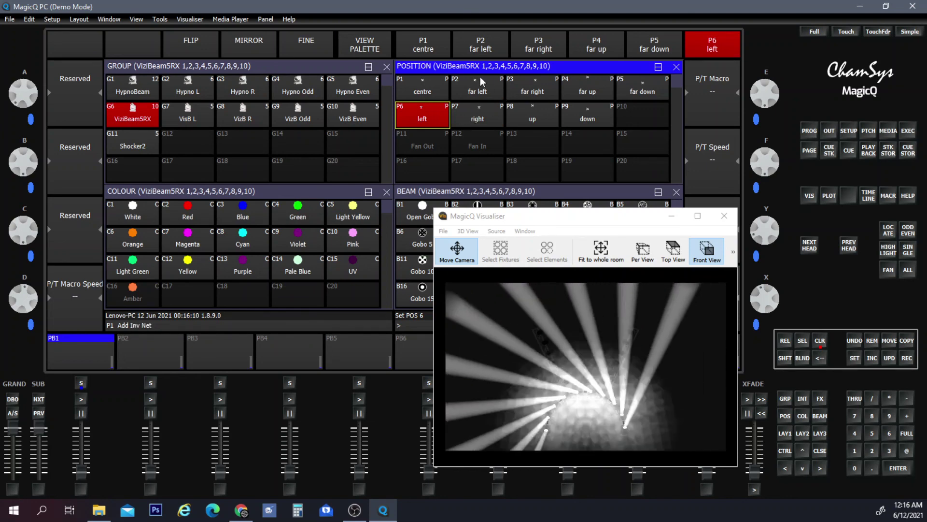
click(523, 112)
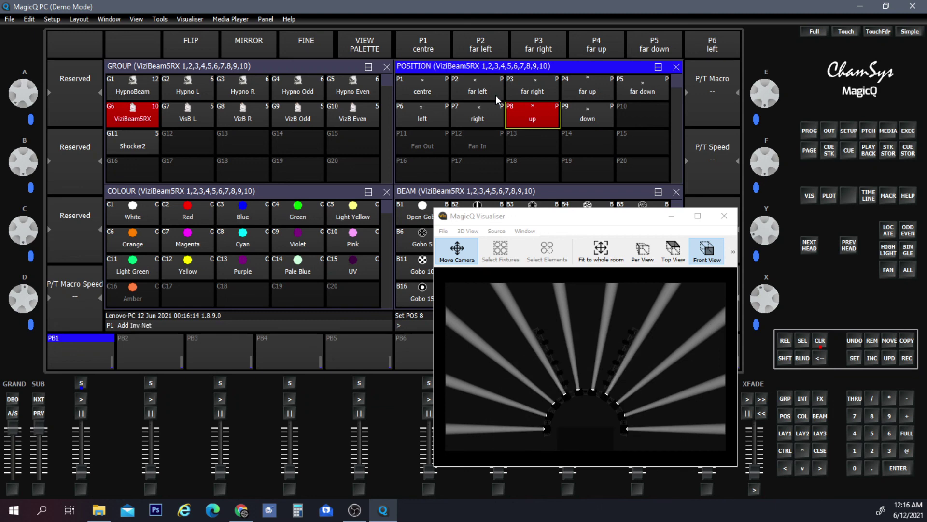
click(581, 120)
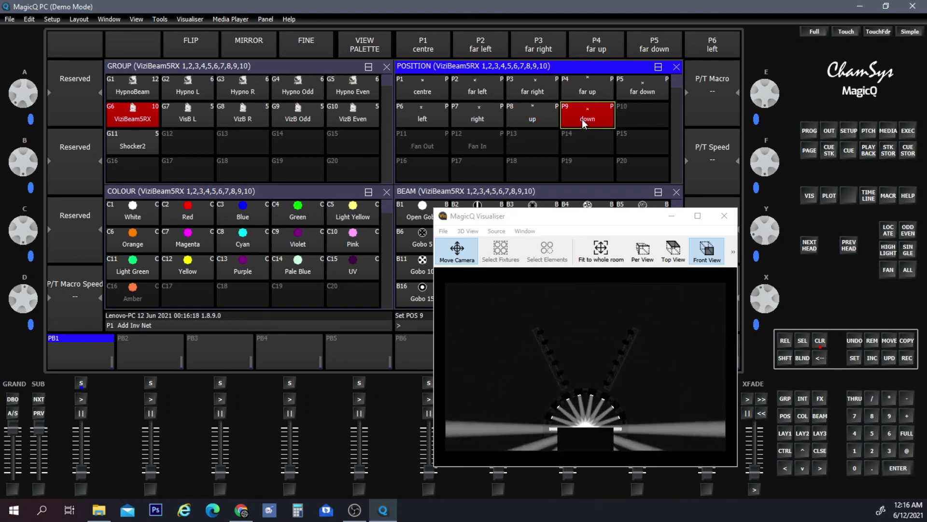
- Clear the programmer and save the show, overwriting the existing FG88 VORig 1A.shw file
click(821, 341)
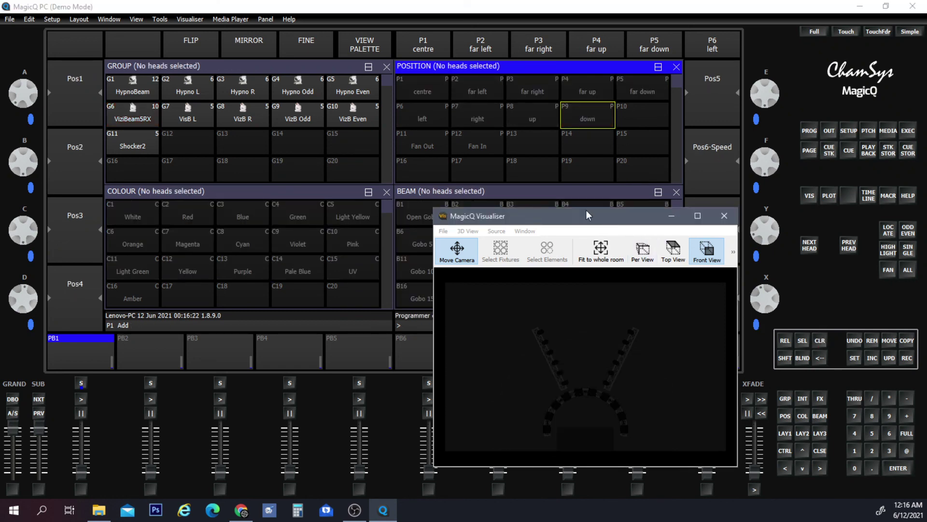
drag(607, 218, 393, 140)
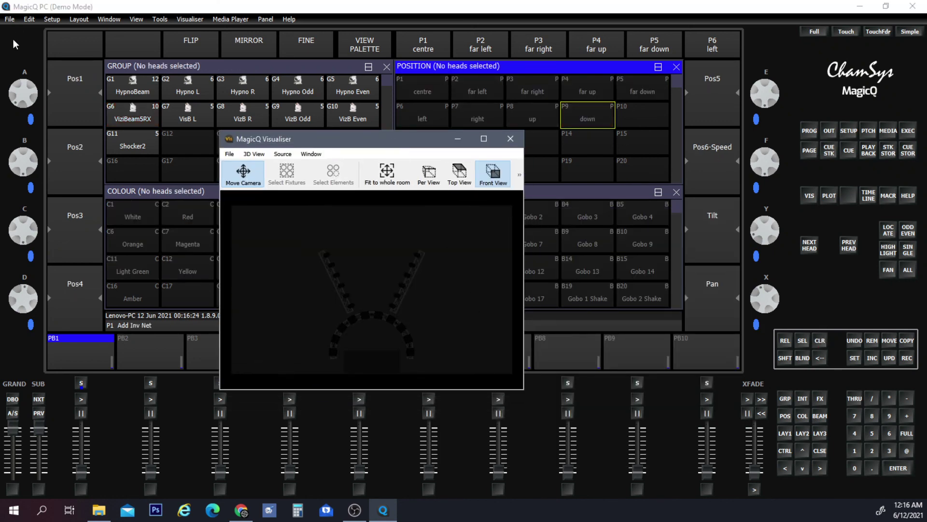
click(8, 19)
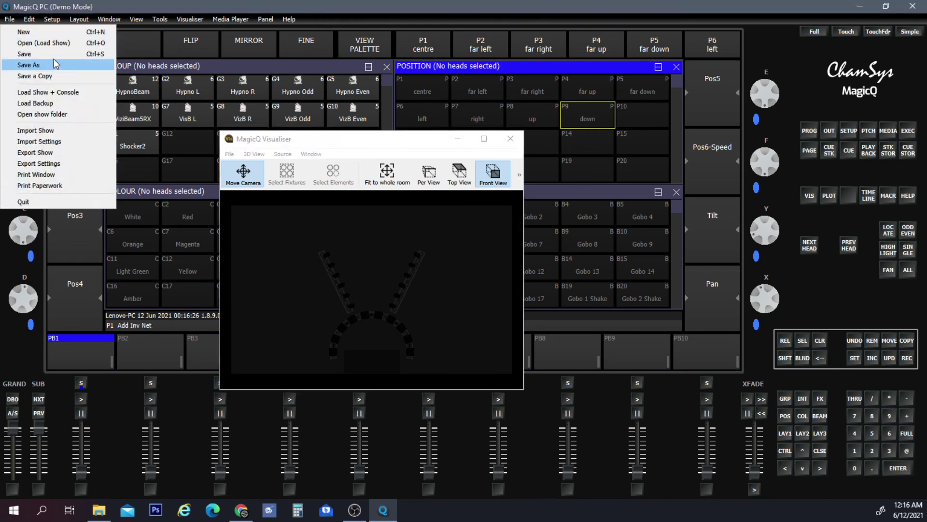
click(28, 65)
click(598, 233)
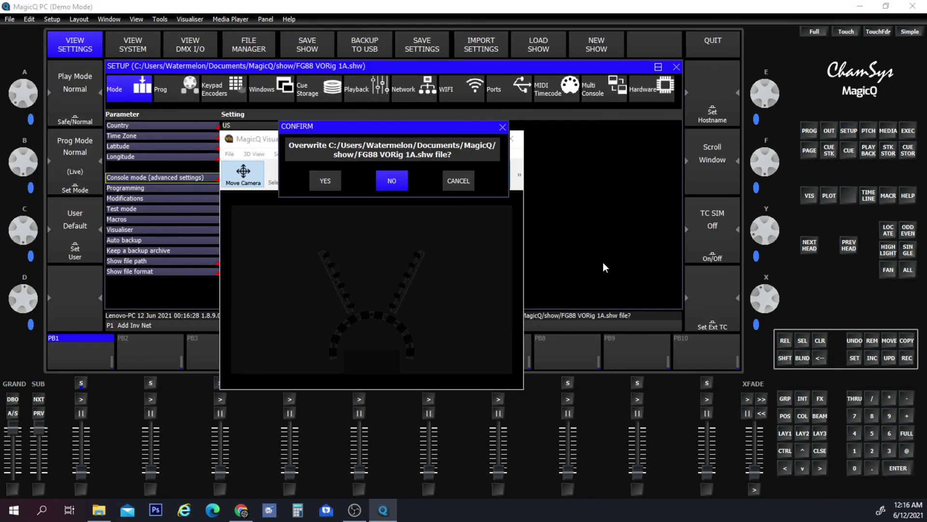
click(310, 186)
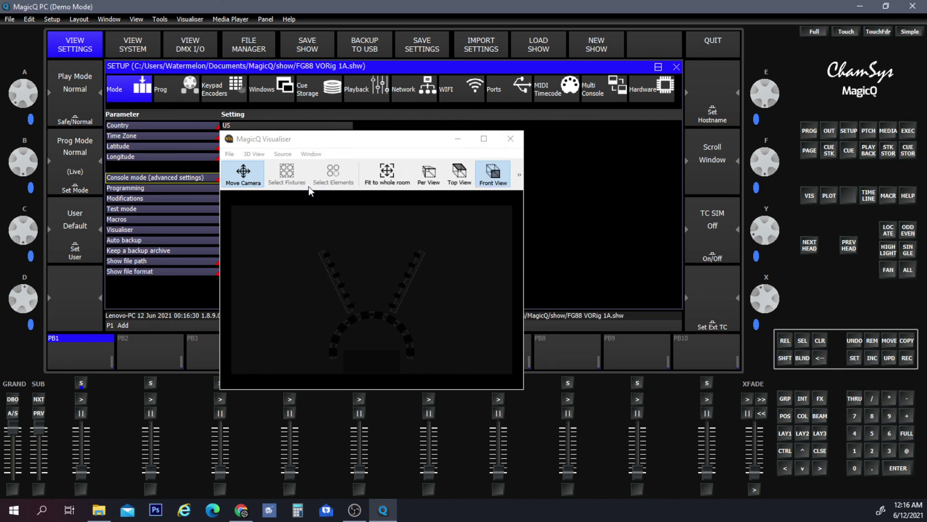
drag(387, 136, 508, 116)
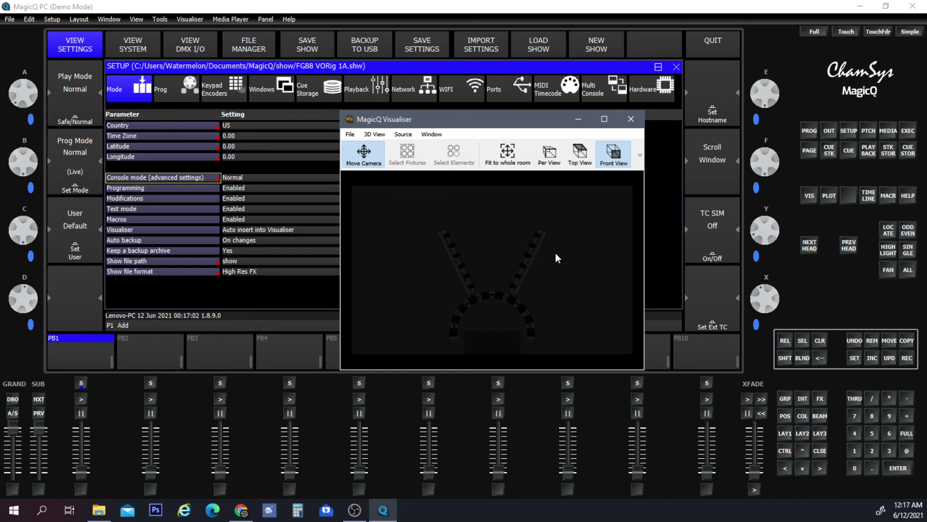
drag(544, 118, 685, 114)
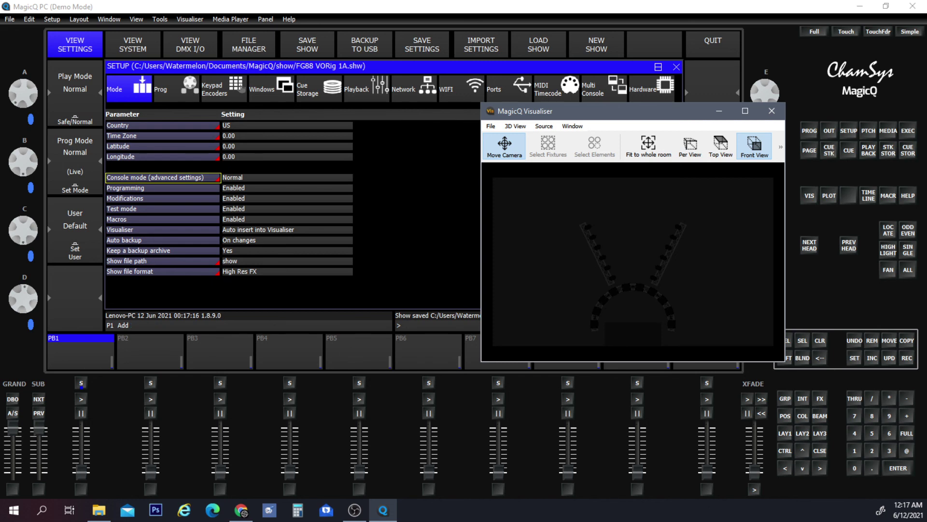
key(alt+Tab)
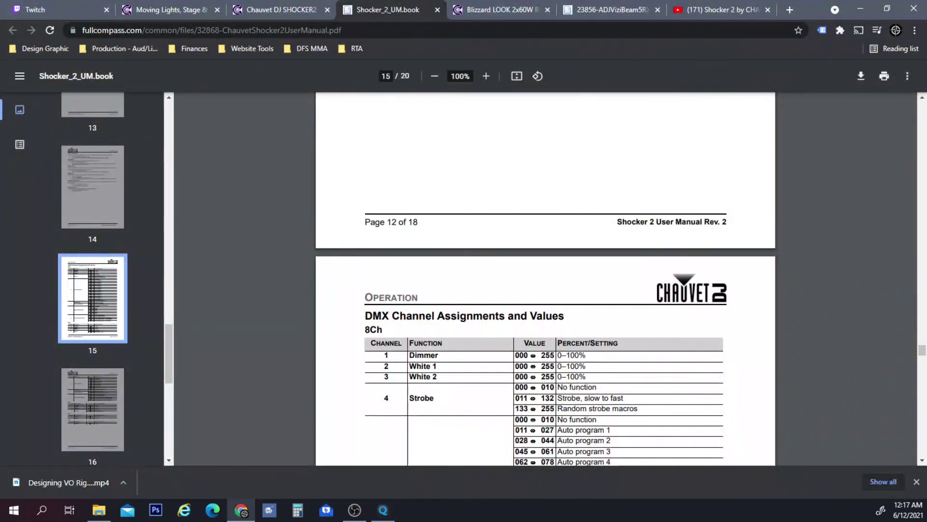
key(alt+Tab)
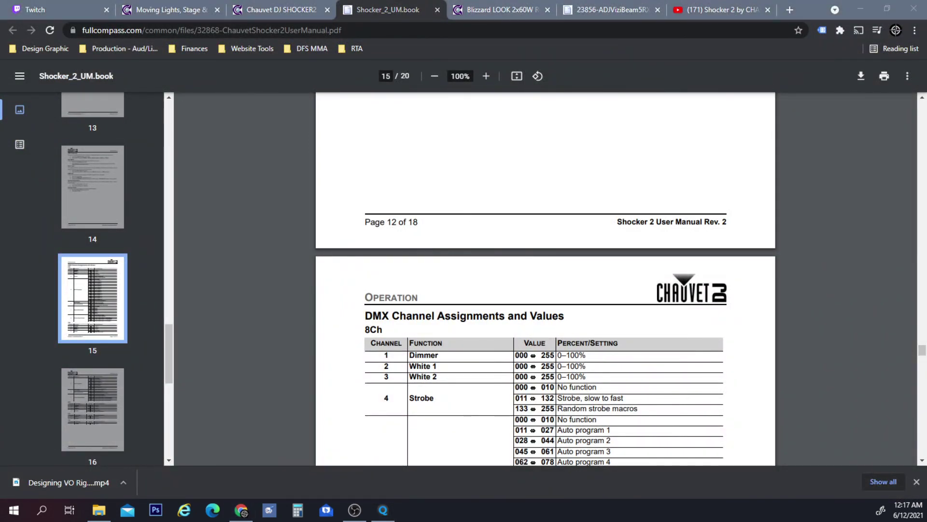